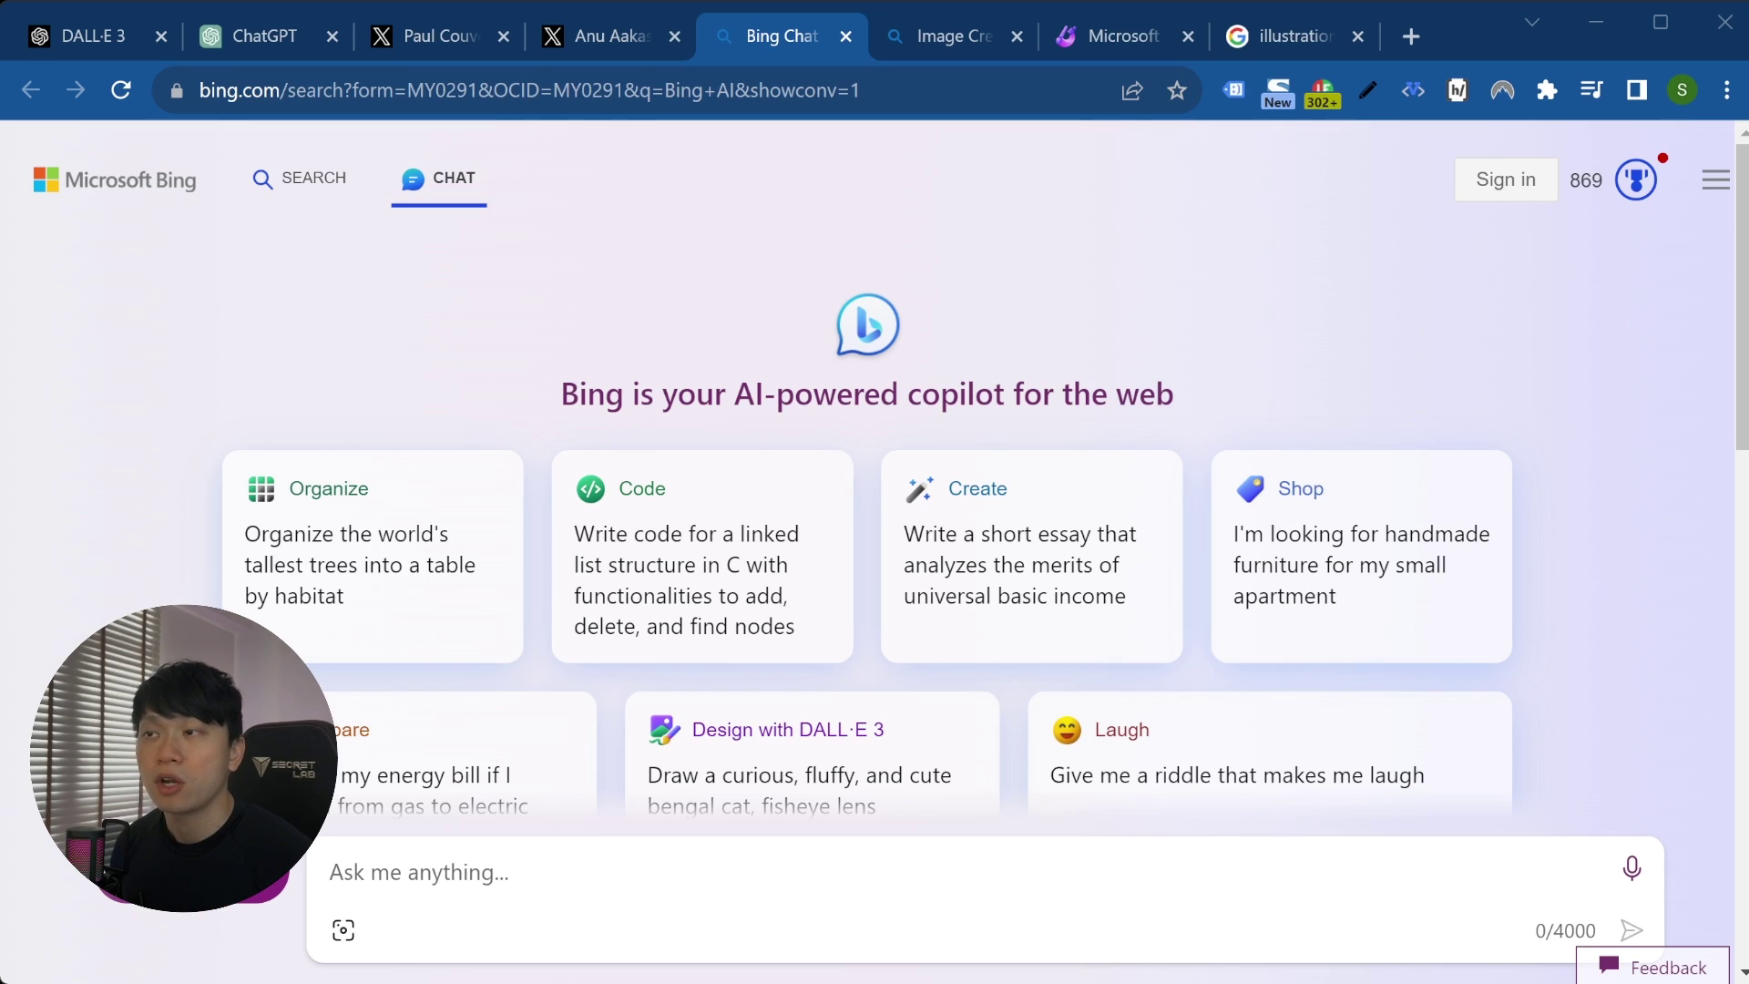
- Switch from Bing Chat to ChatGPT and choose DALL·E 3 as the GPT-4 mode
scroll(647, 482, down, 3)
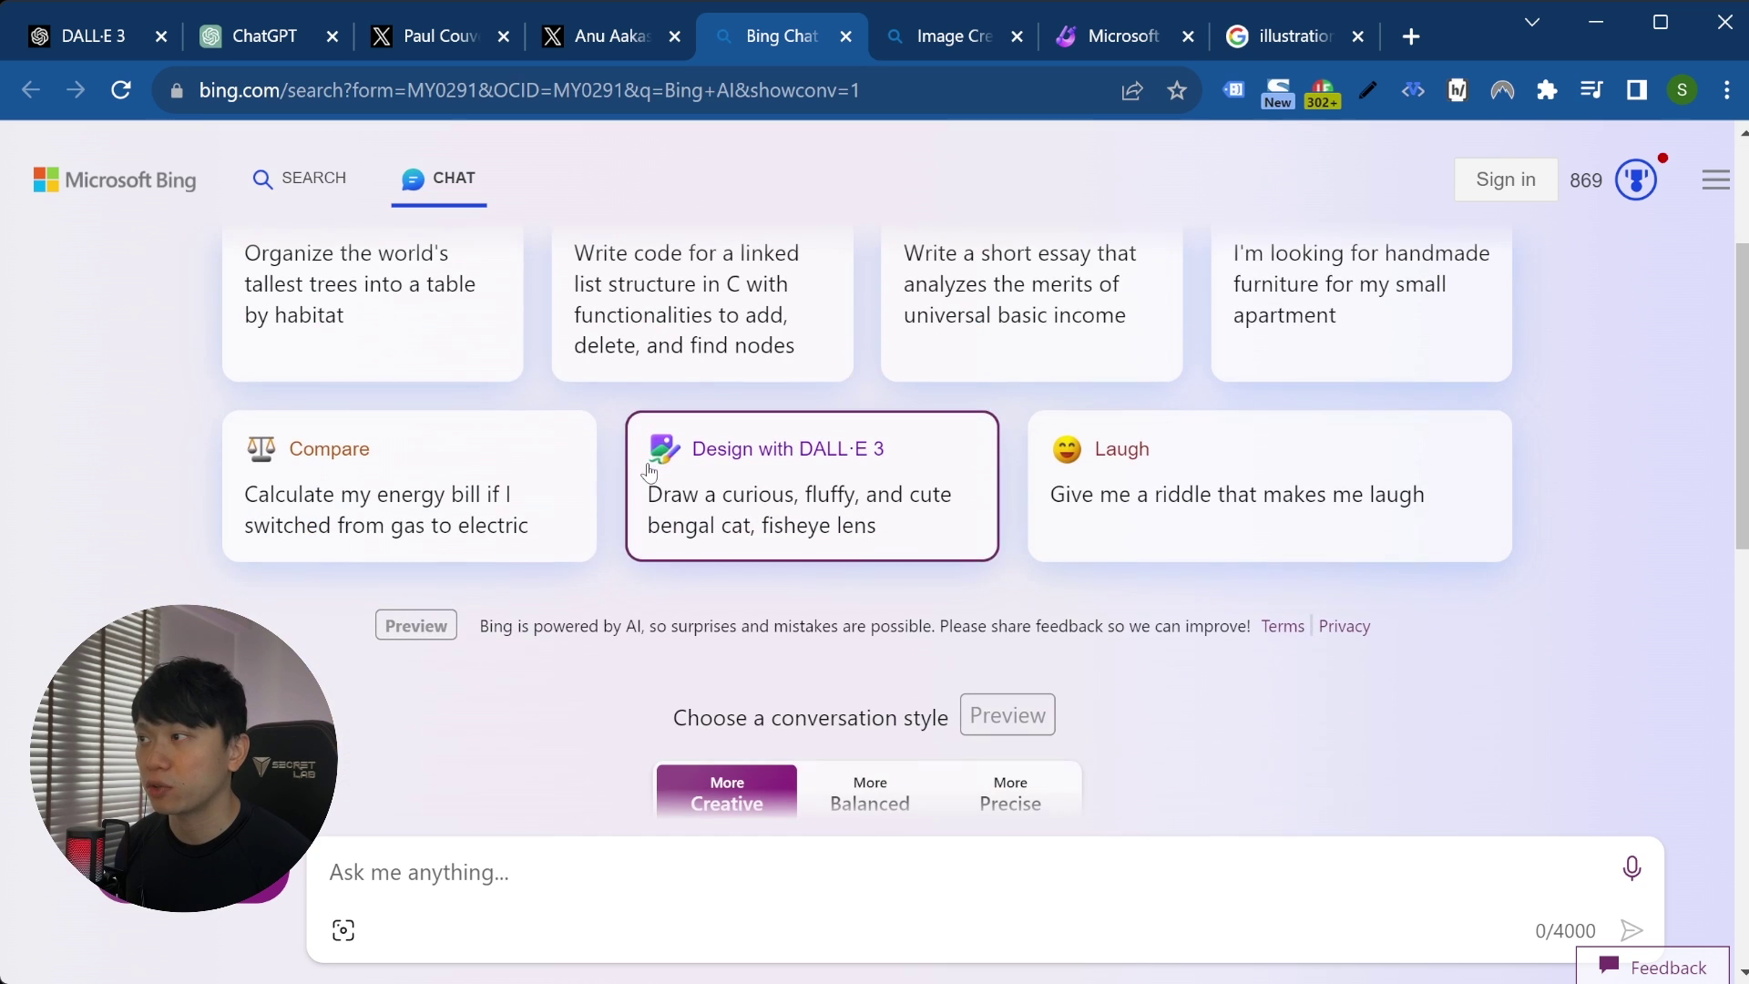
scroll(486, 642, up, 3)
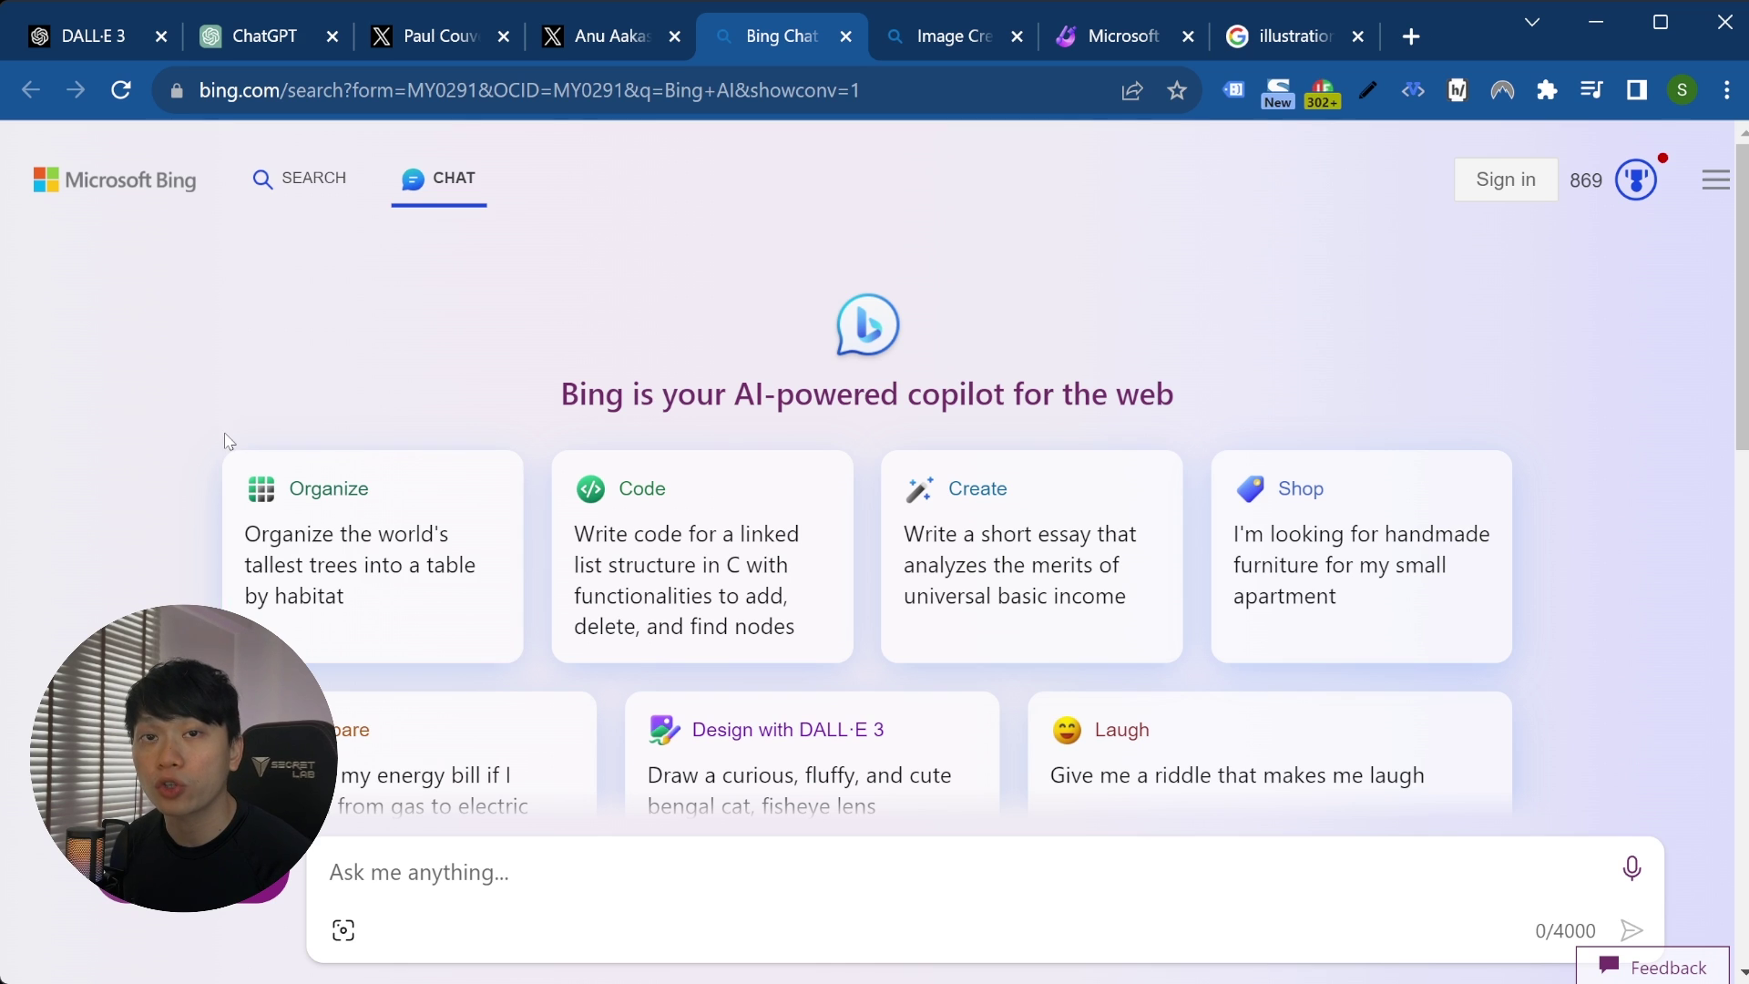
click(238, 38)
mouse_move(1139, 196)
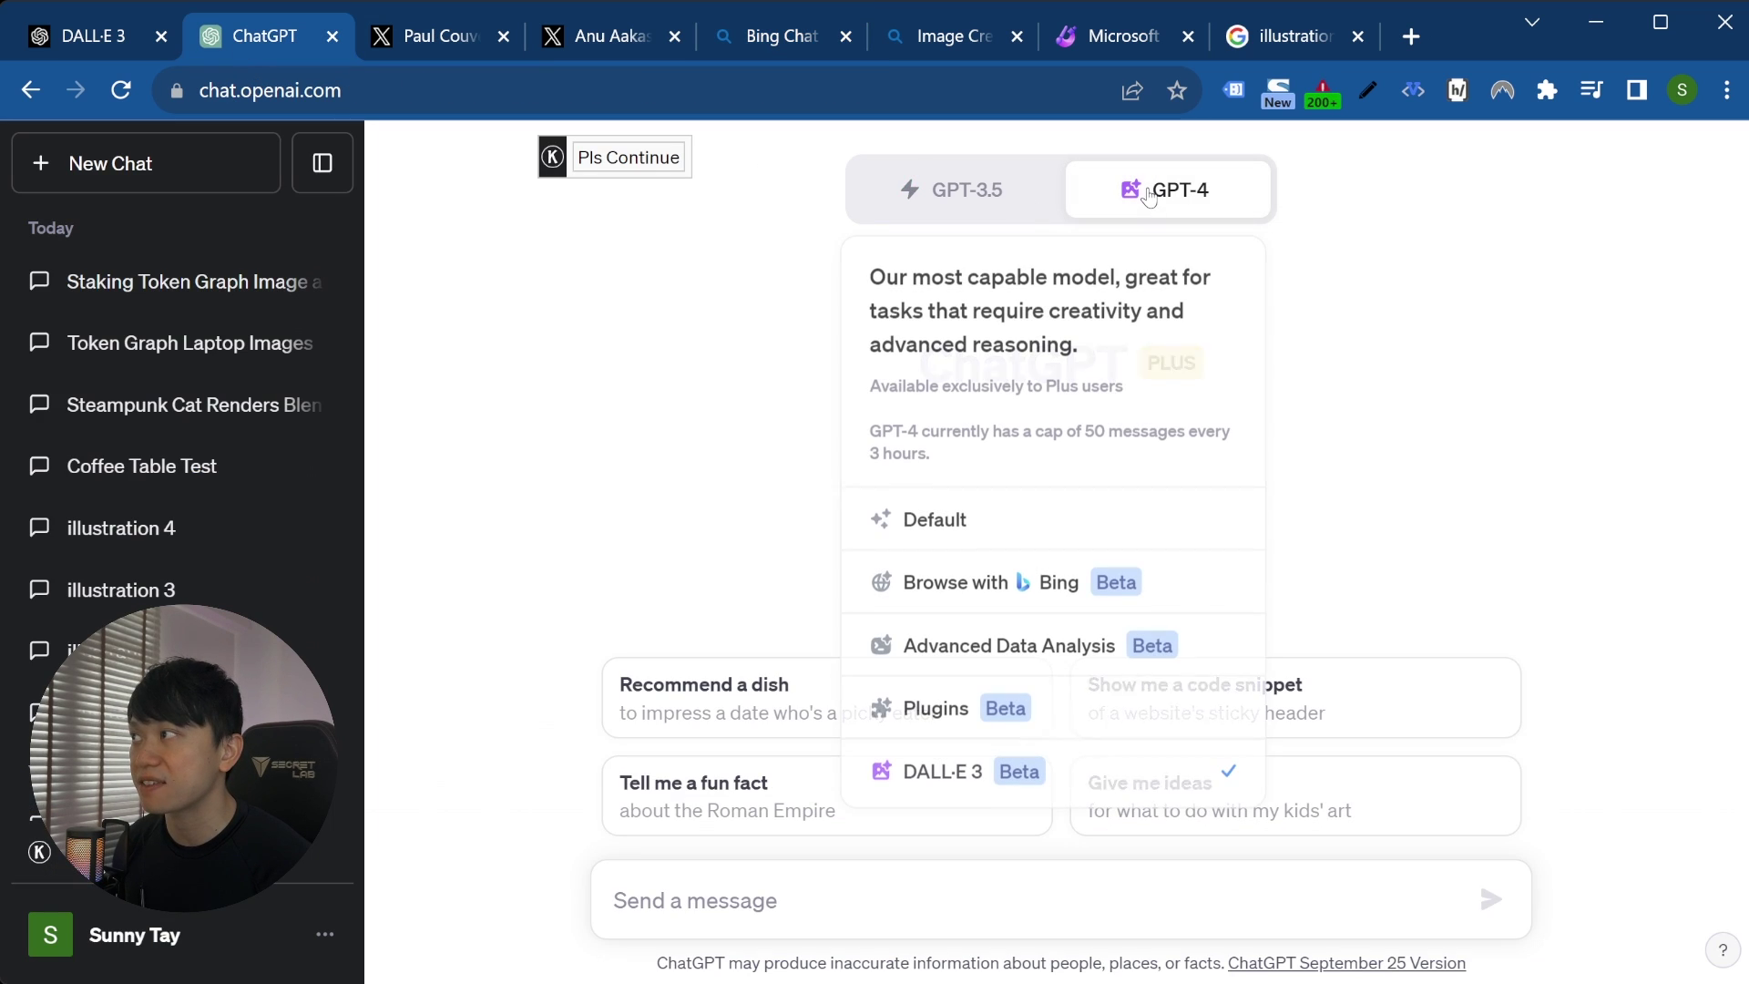
click(957, 774)
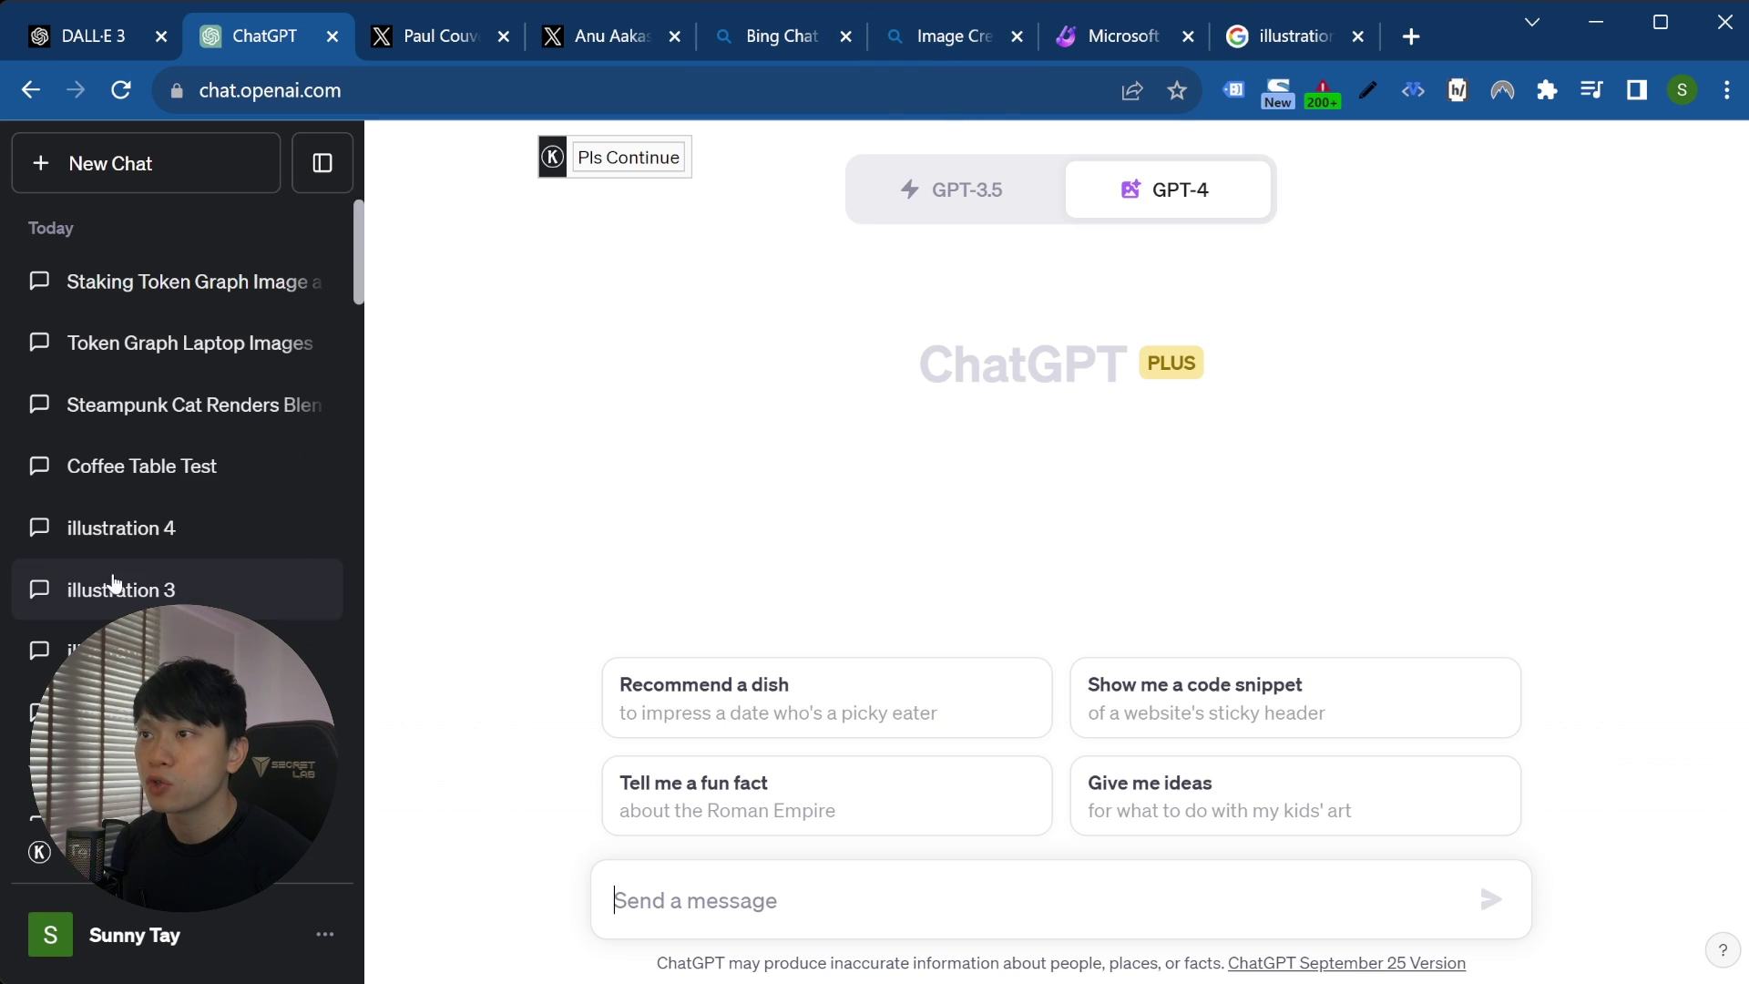
- Switch to Microsoft Designer and look through the design suggestions based on the cartoon character with colourful bows
click(774, 37)
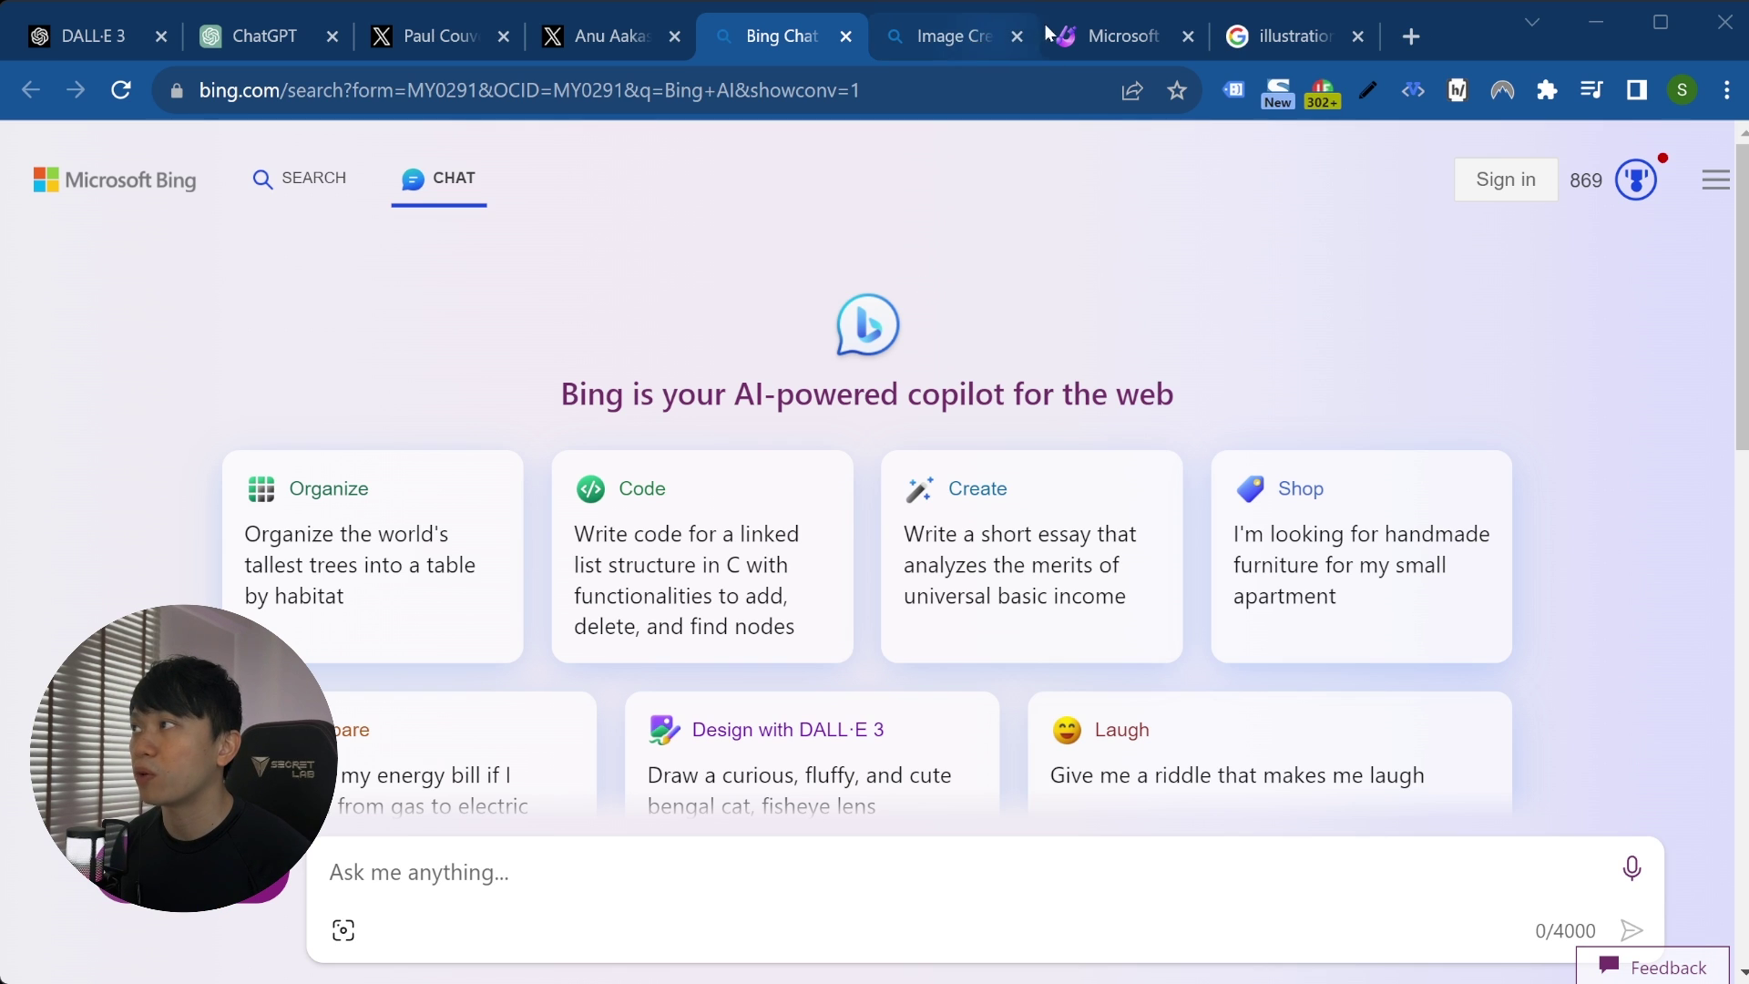
click(1074, 33)
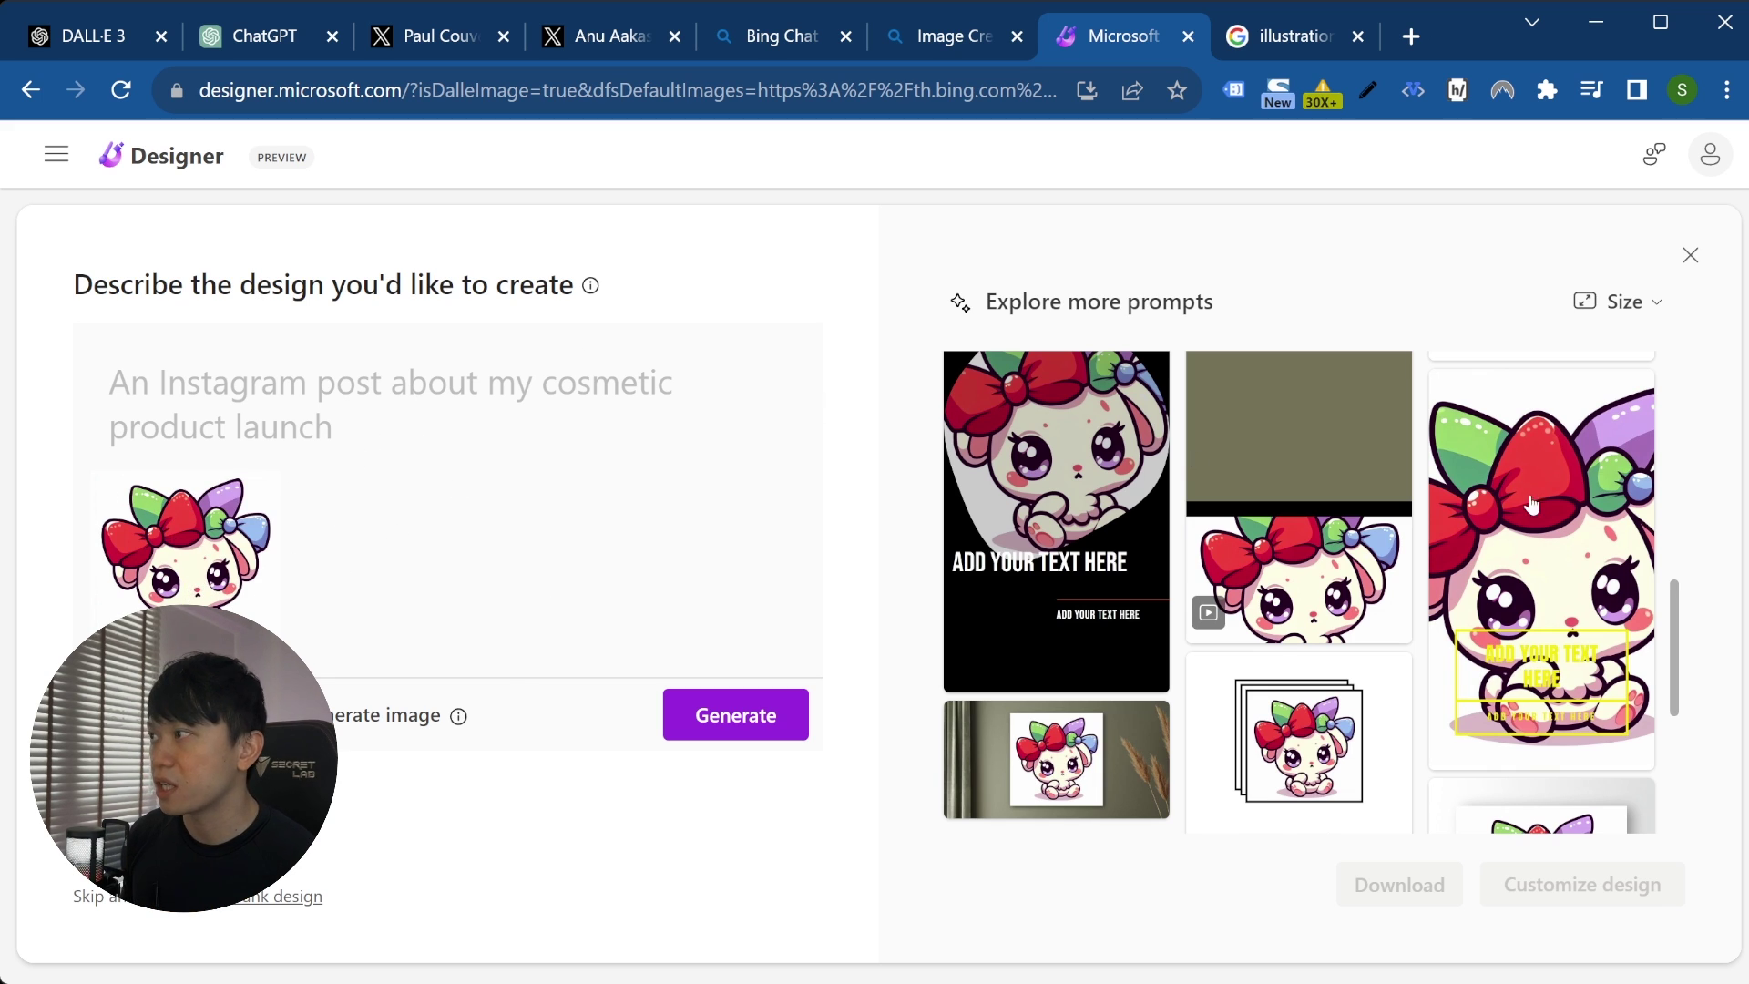
scroll(1190, 453, down, 3)
scroll(1194, 751, up, 3)
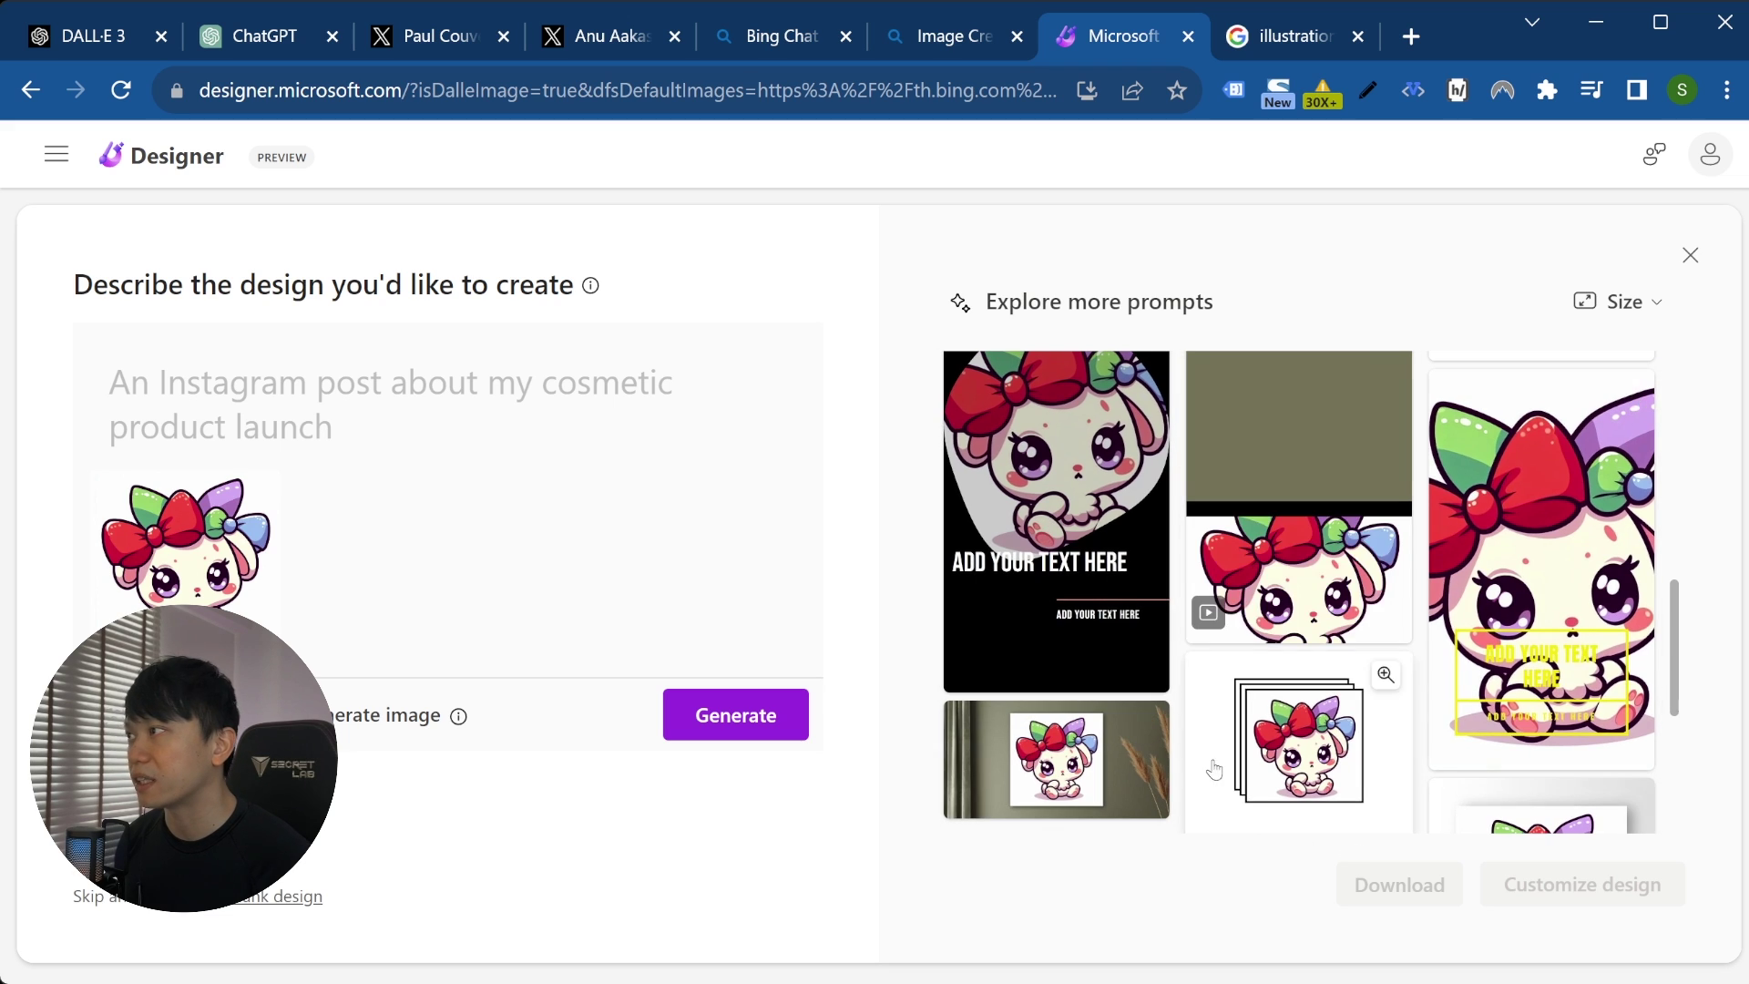
scroll(1185, 702, up, 2)
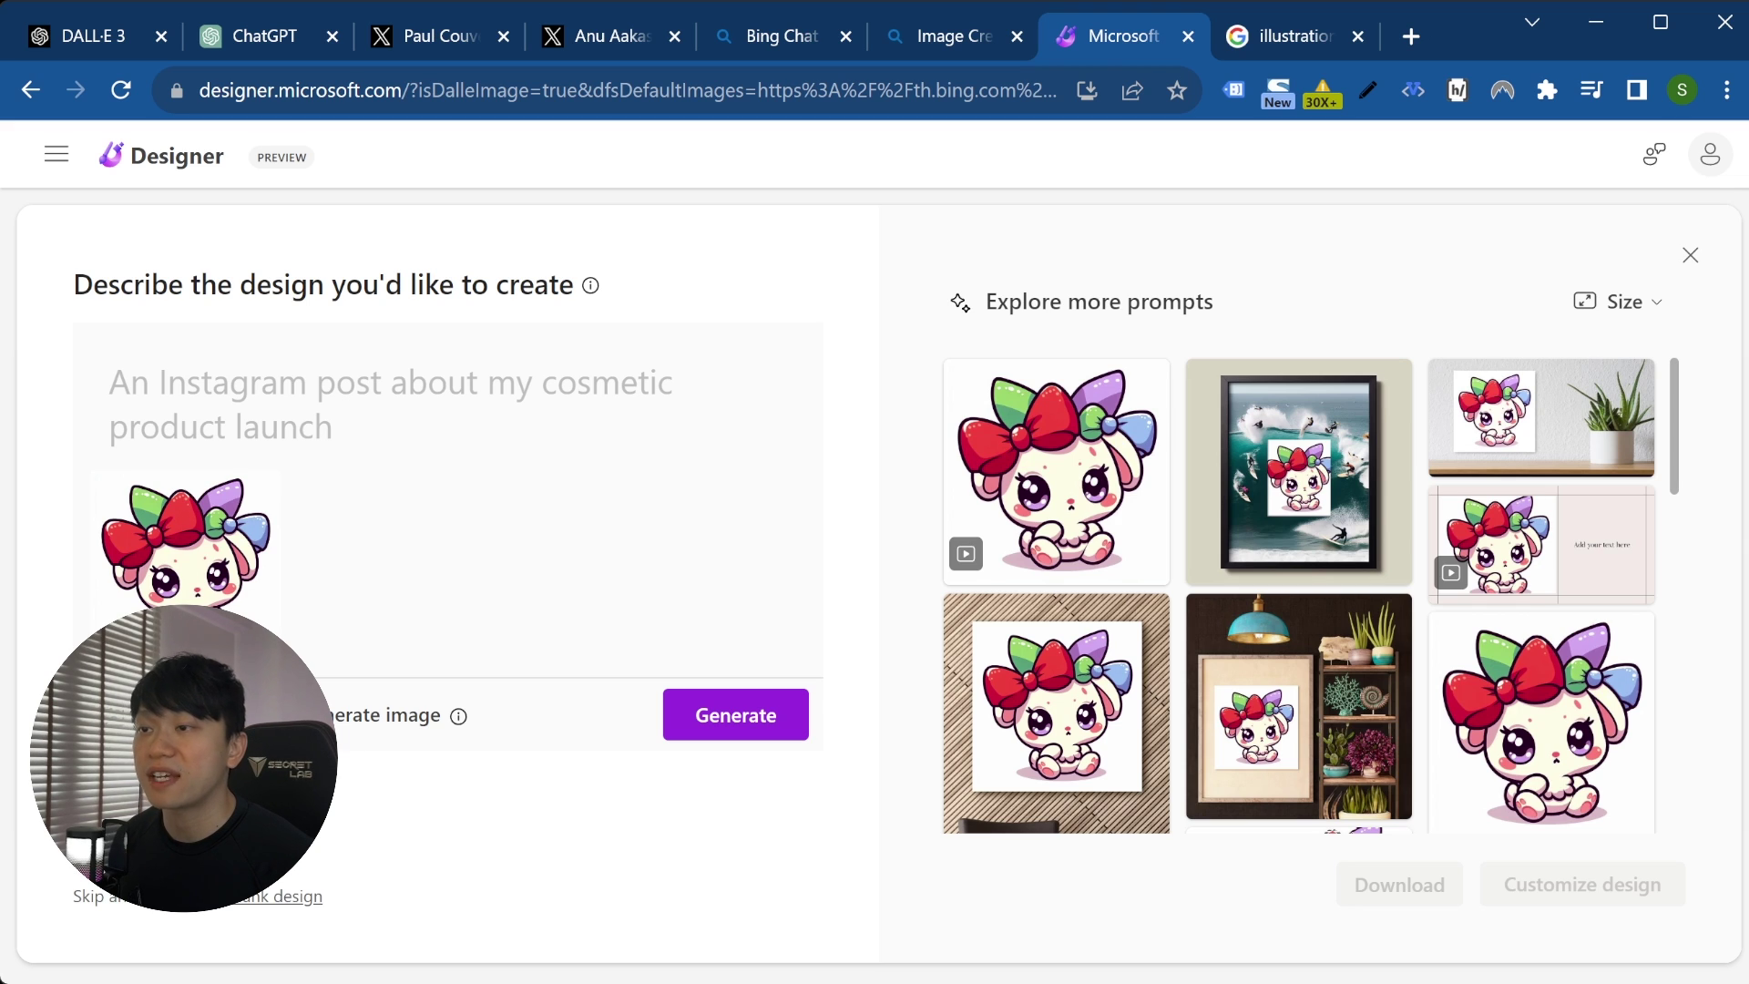
- In ChatGPT, generate images from the prompt "Cute baby rabbit cartoon wearing a unique, red, green, blue ribbon on her head."
click(249, 27)
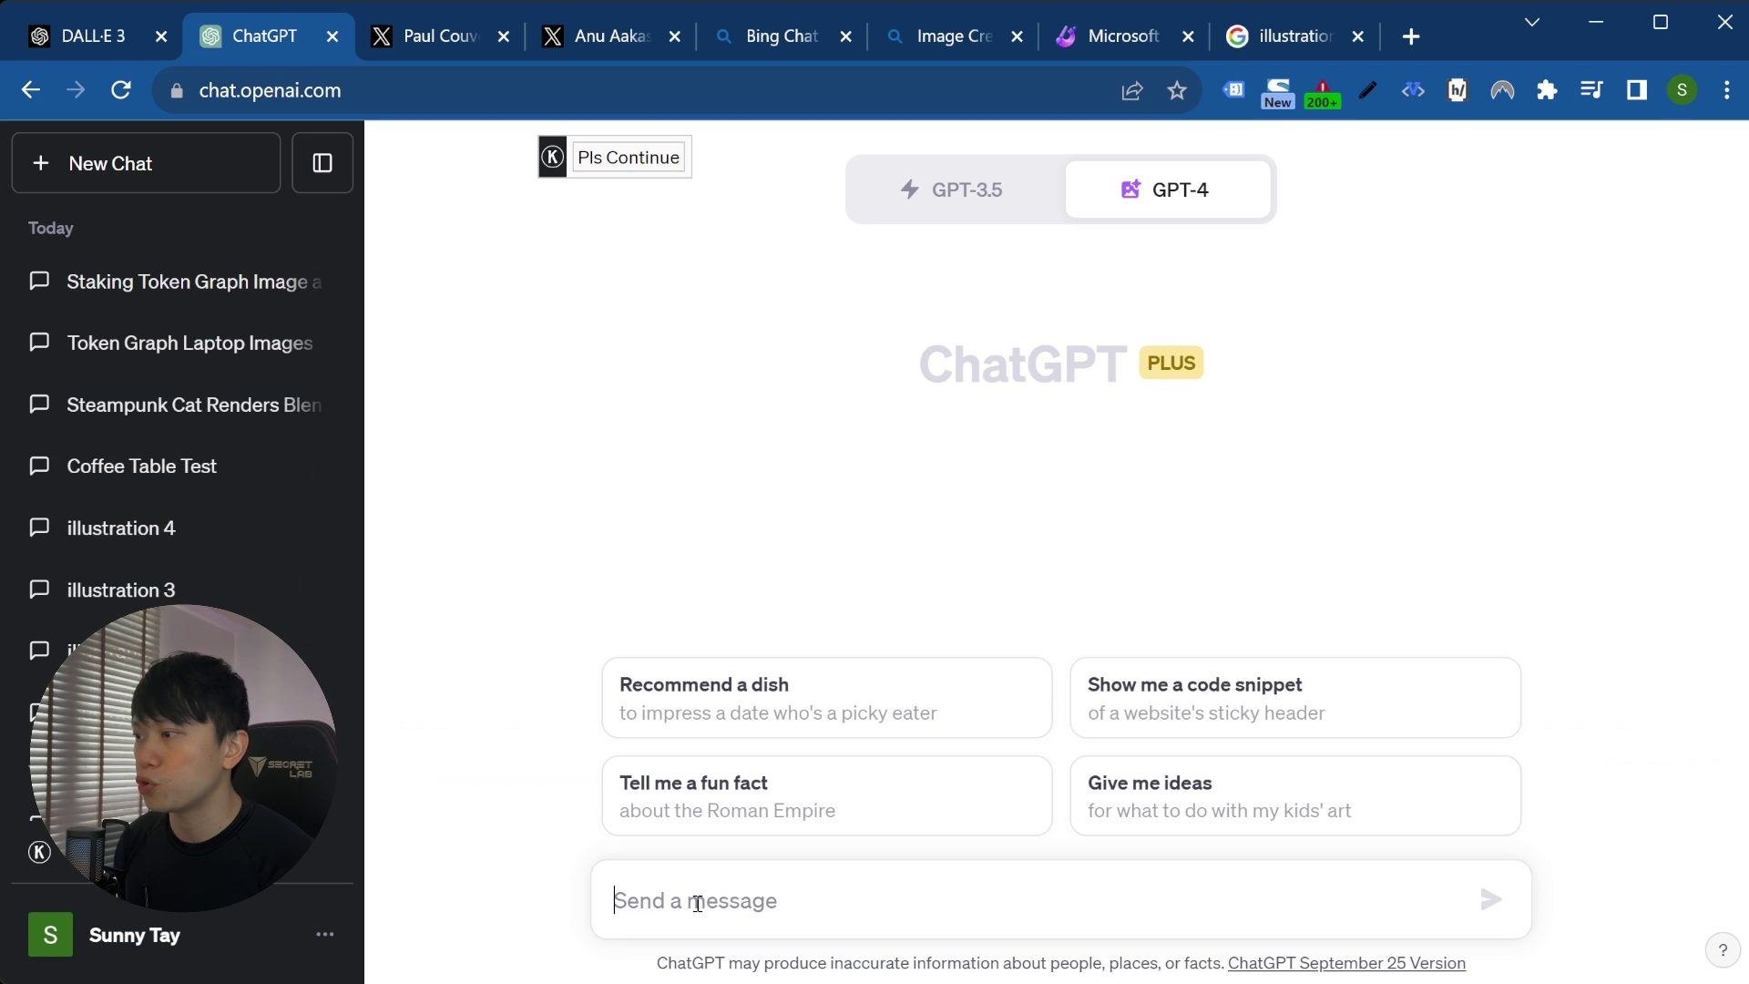
click(698, 903)
text(Cute baby rabbit cartoon wearing a unique, red, green, blue ribbon on her head.)
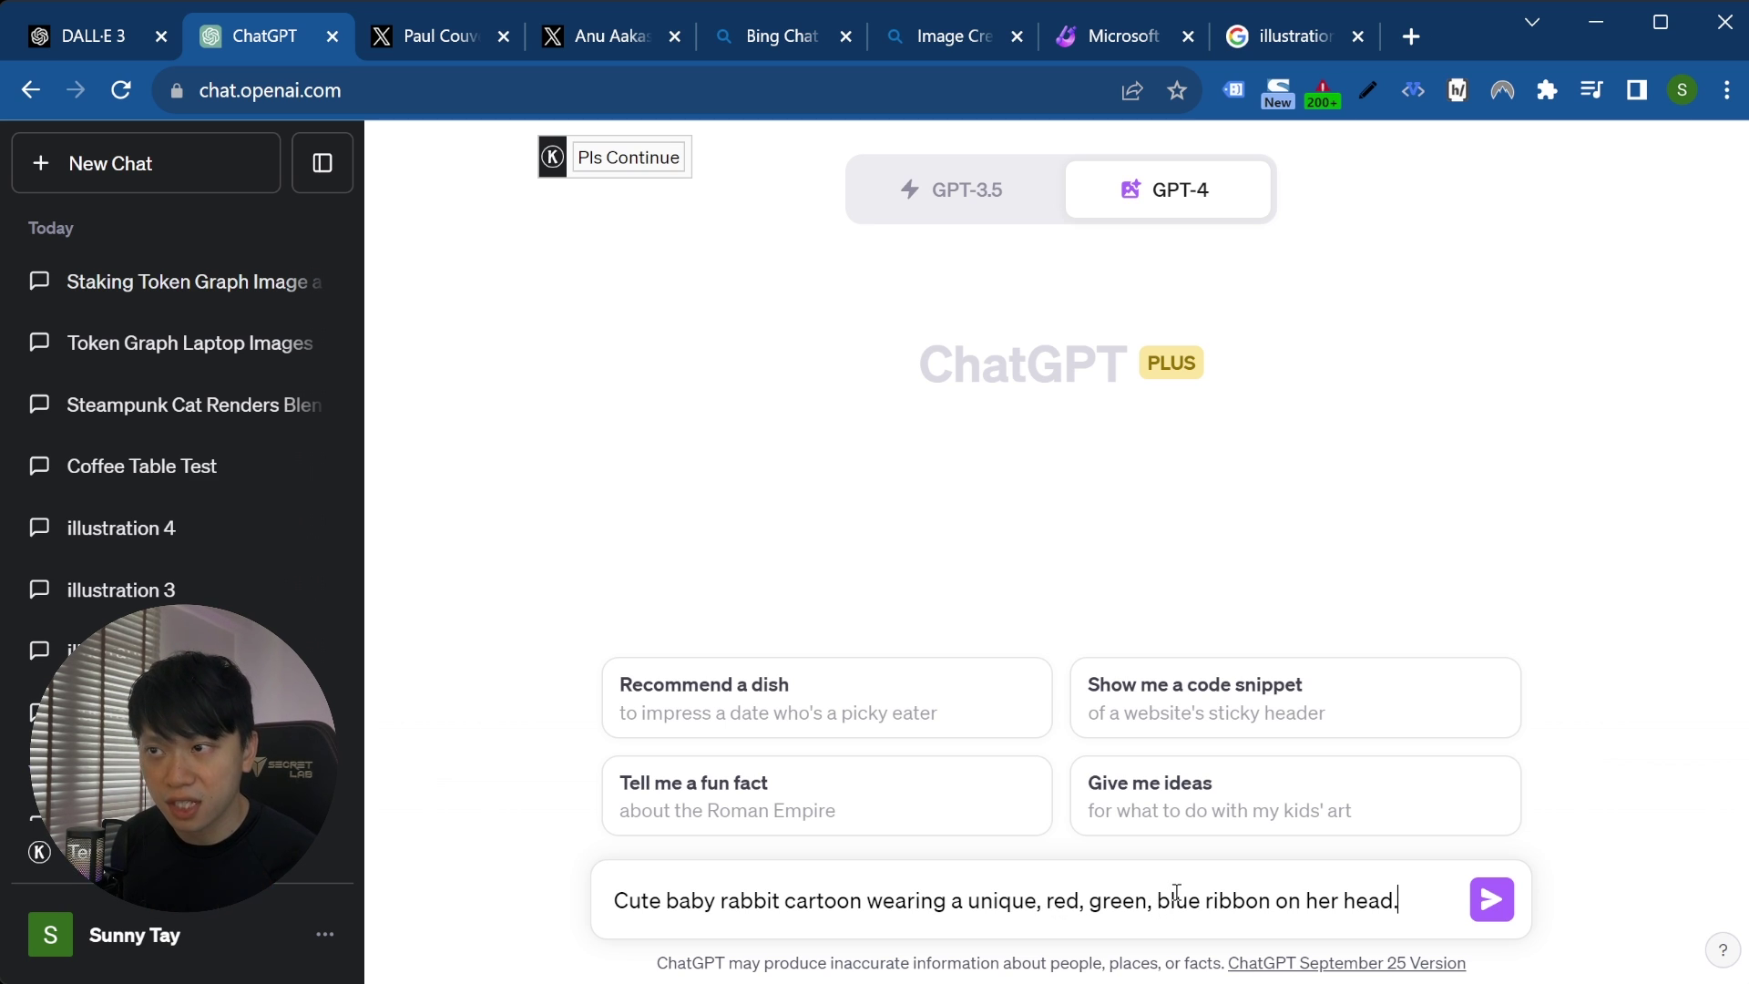
key(Return)
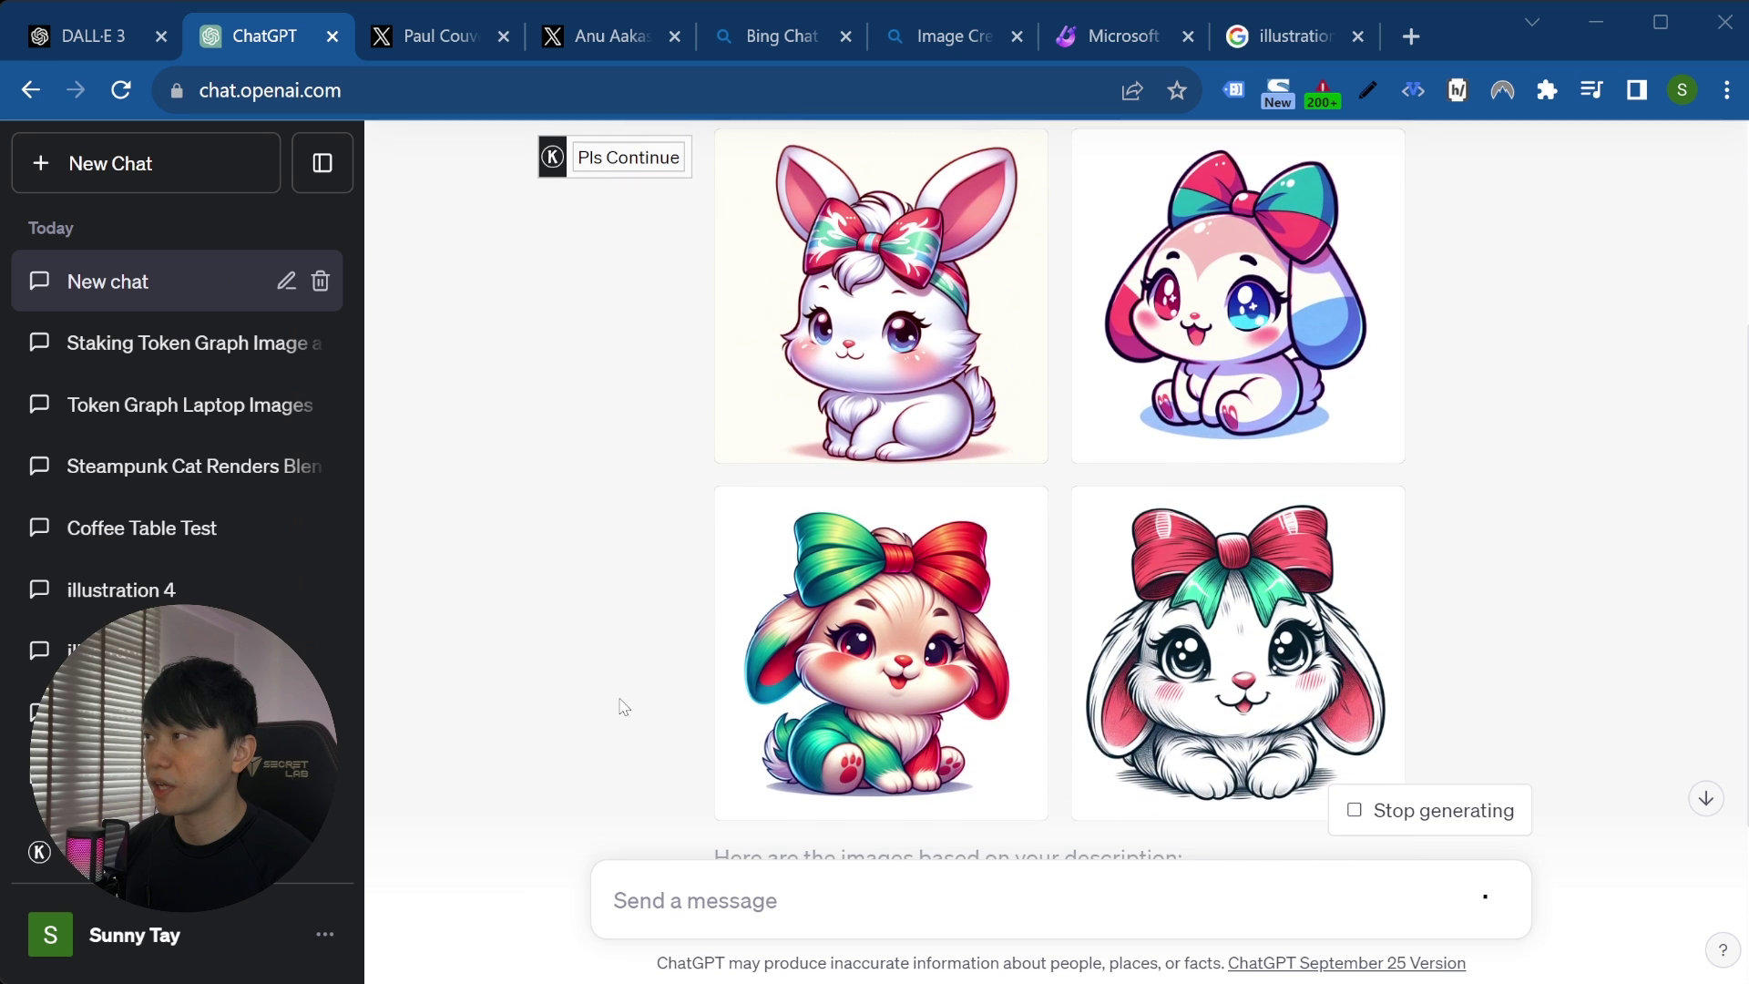
scroll(520, 722, up, 3)
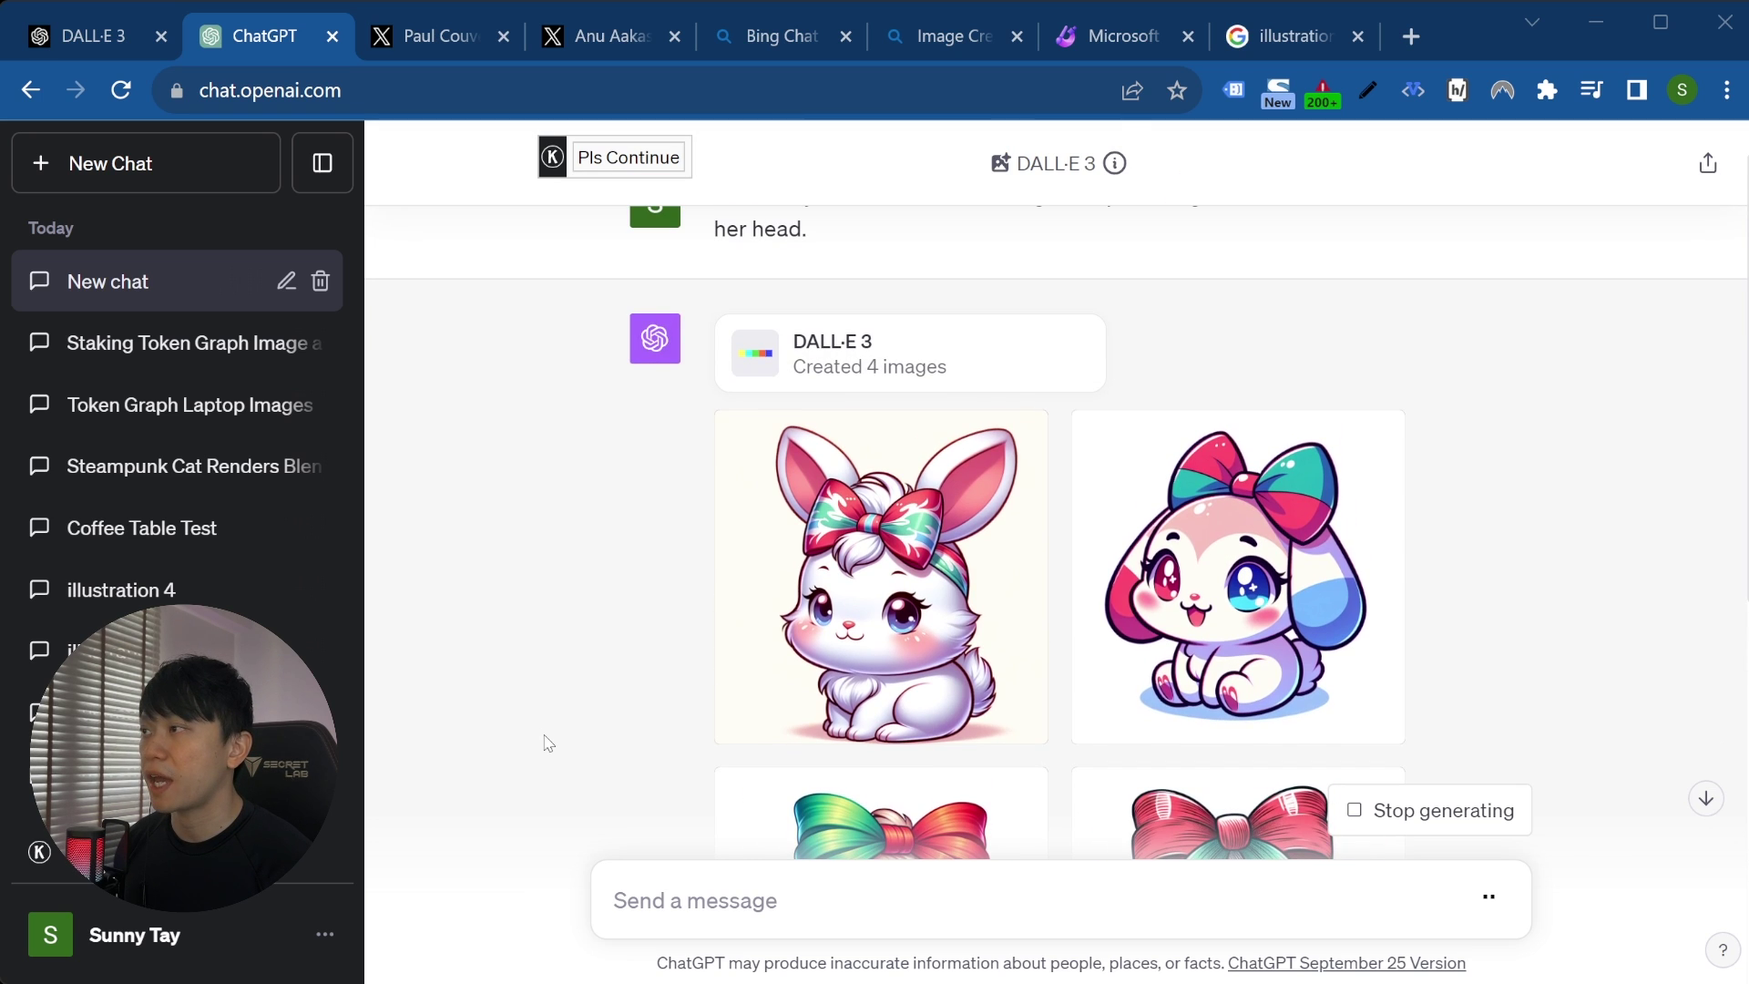
scroll(547, 742, down, 3)
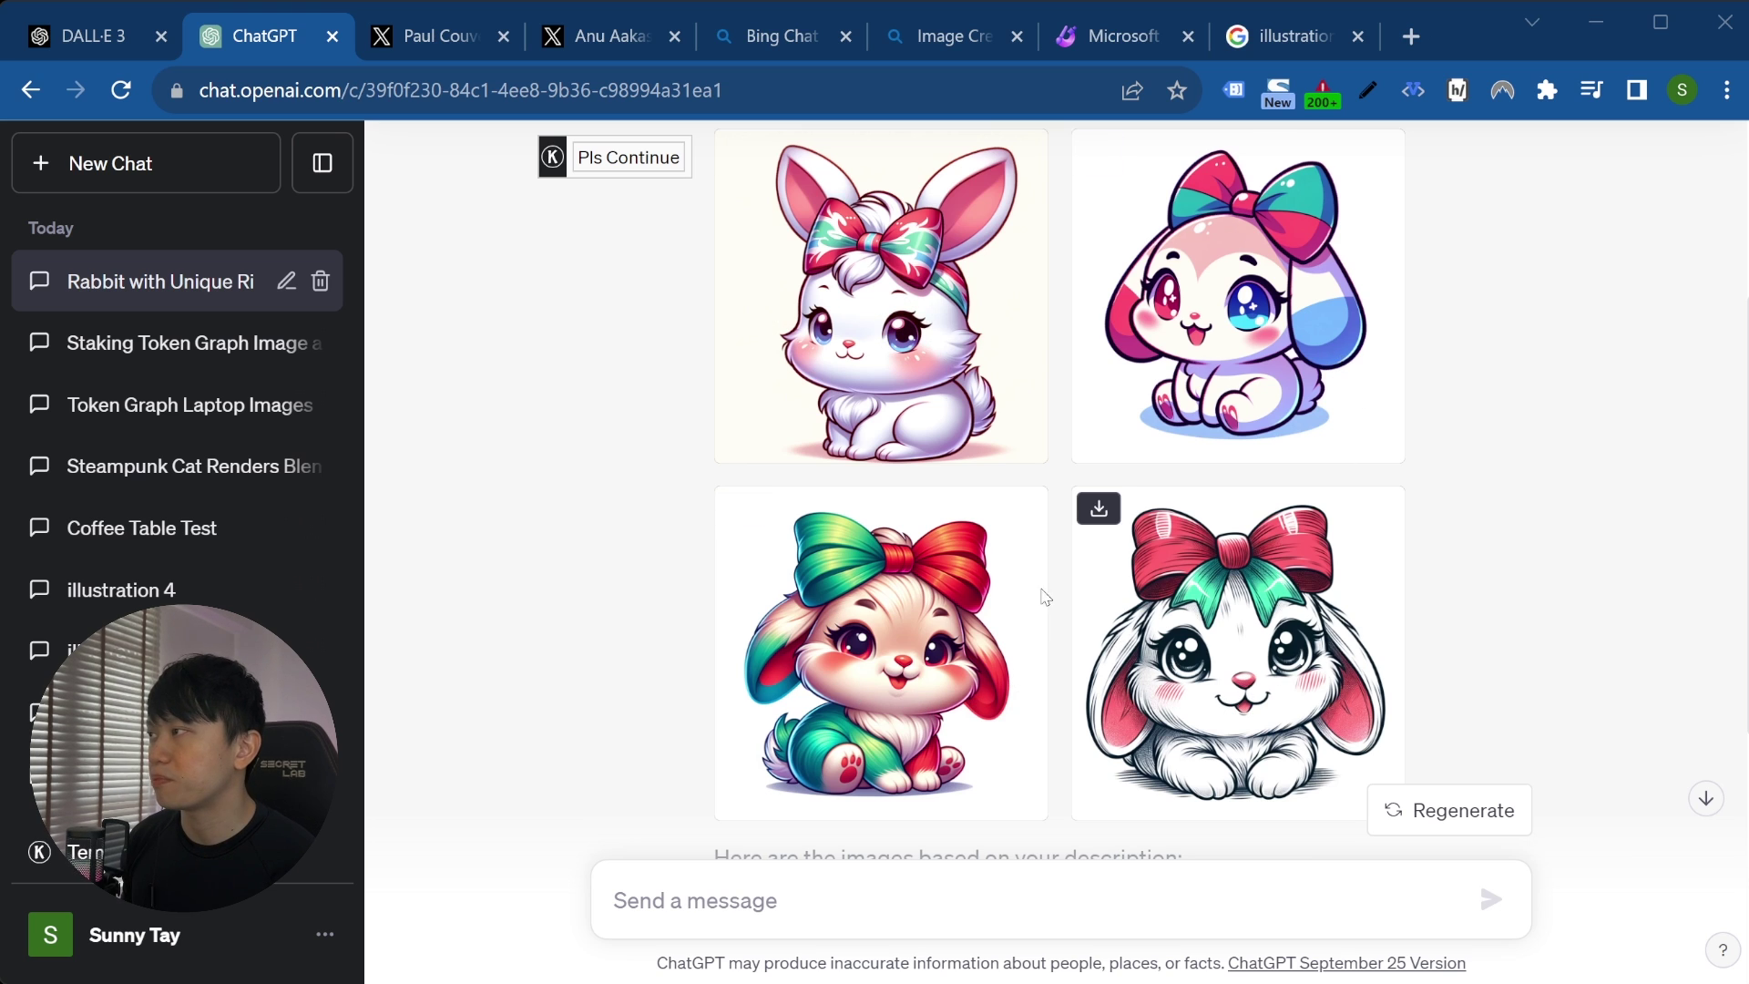
scroll(979, 610, down, 4)
scroll(977, 449, up, 4)
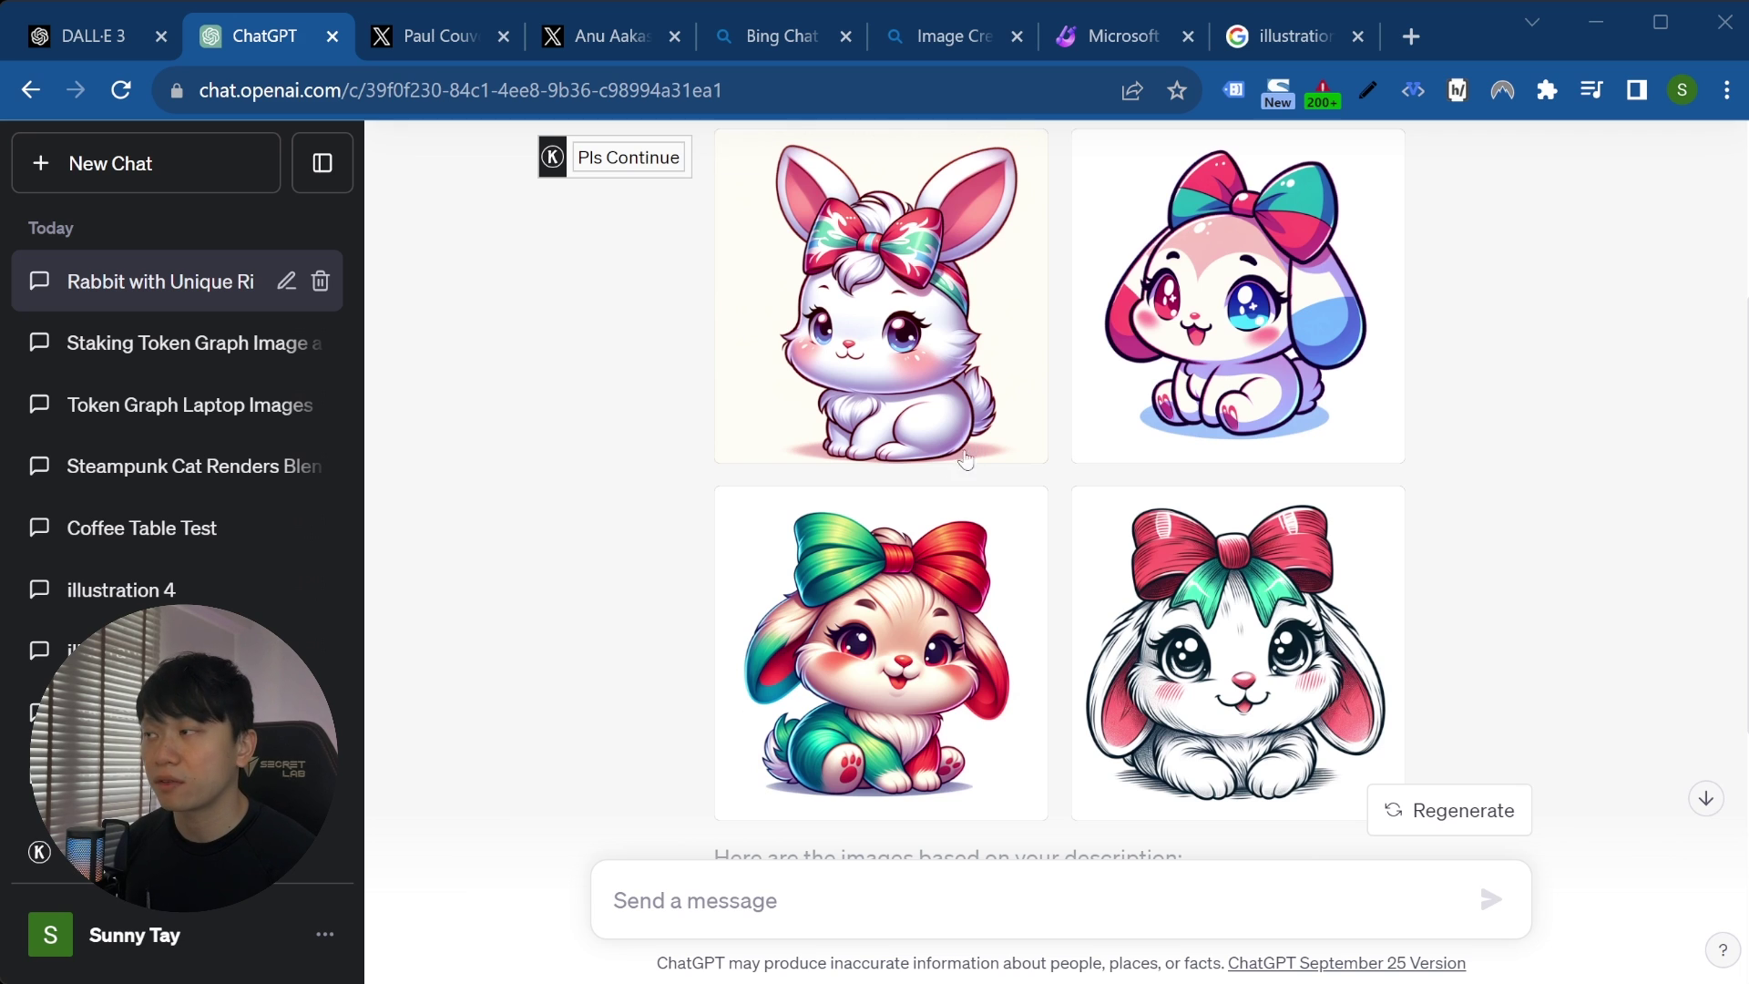
- In a new chat, generate images of a person waiting for someone at an outdoor eatery table with beer bottle, glass of water and 2 cups of coffee
click(106, 162)
text(A person sitting at an outdoor eatery at a table with a beer bottle, a glass of water and 2 cups of coffee waiting for someone.)
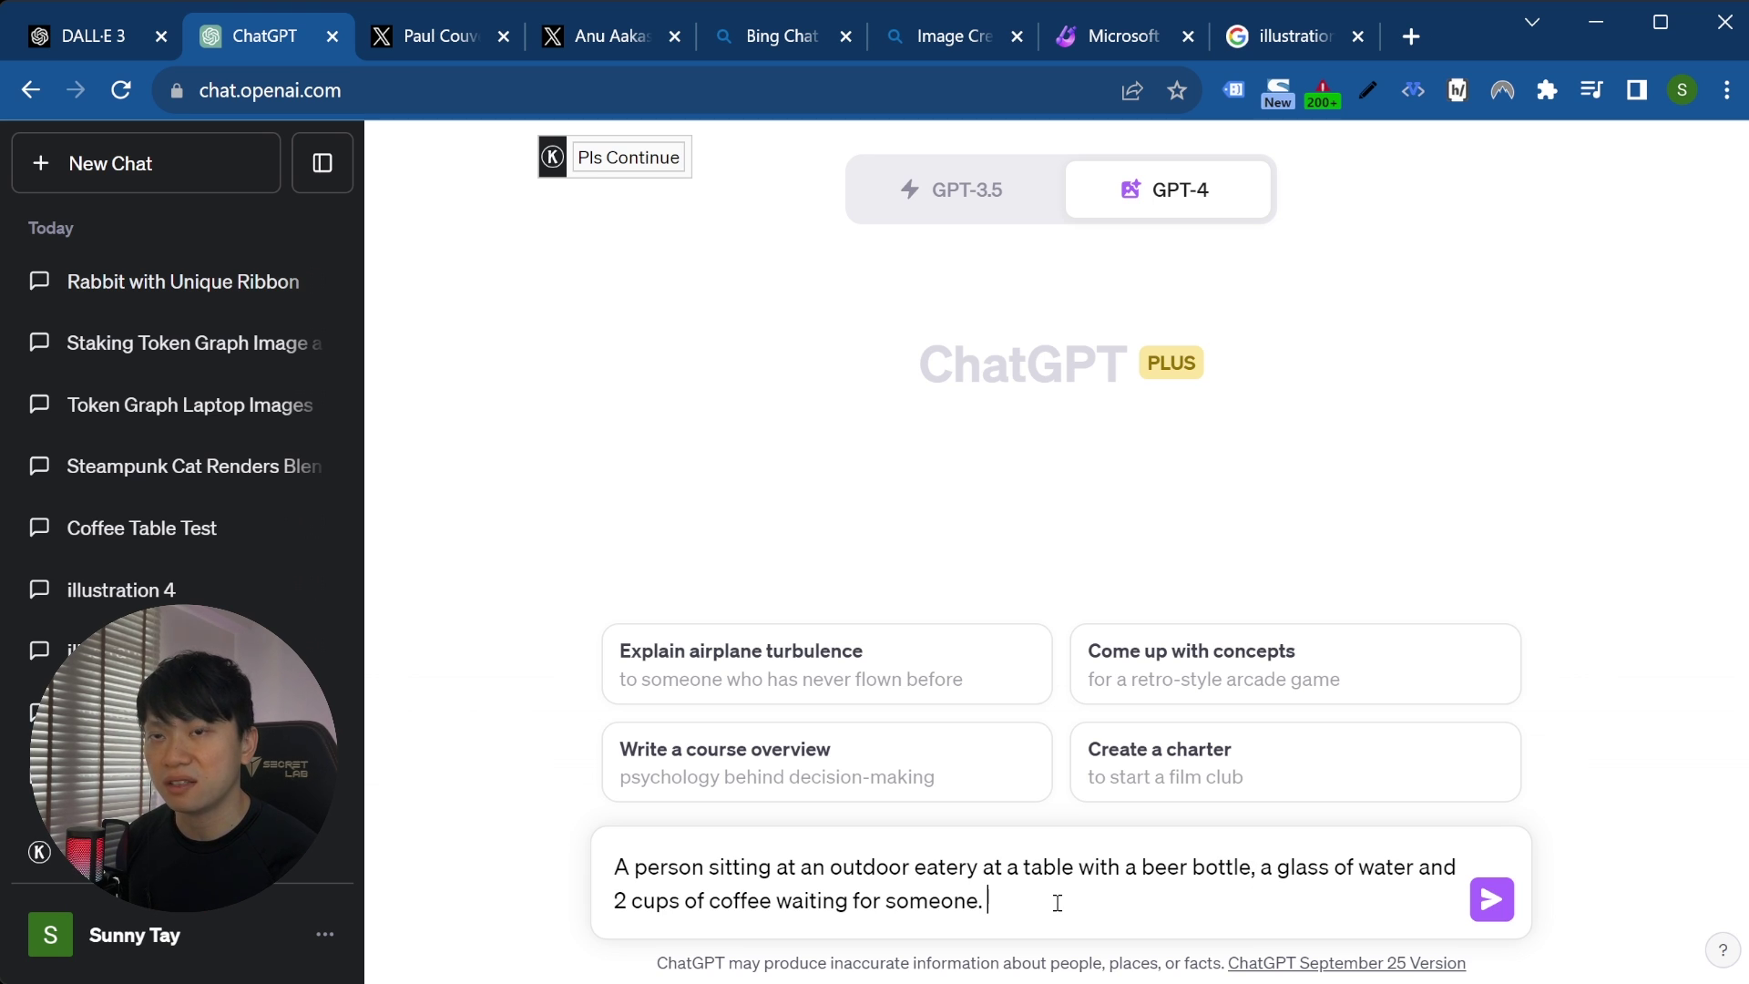
click(1491, 900)
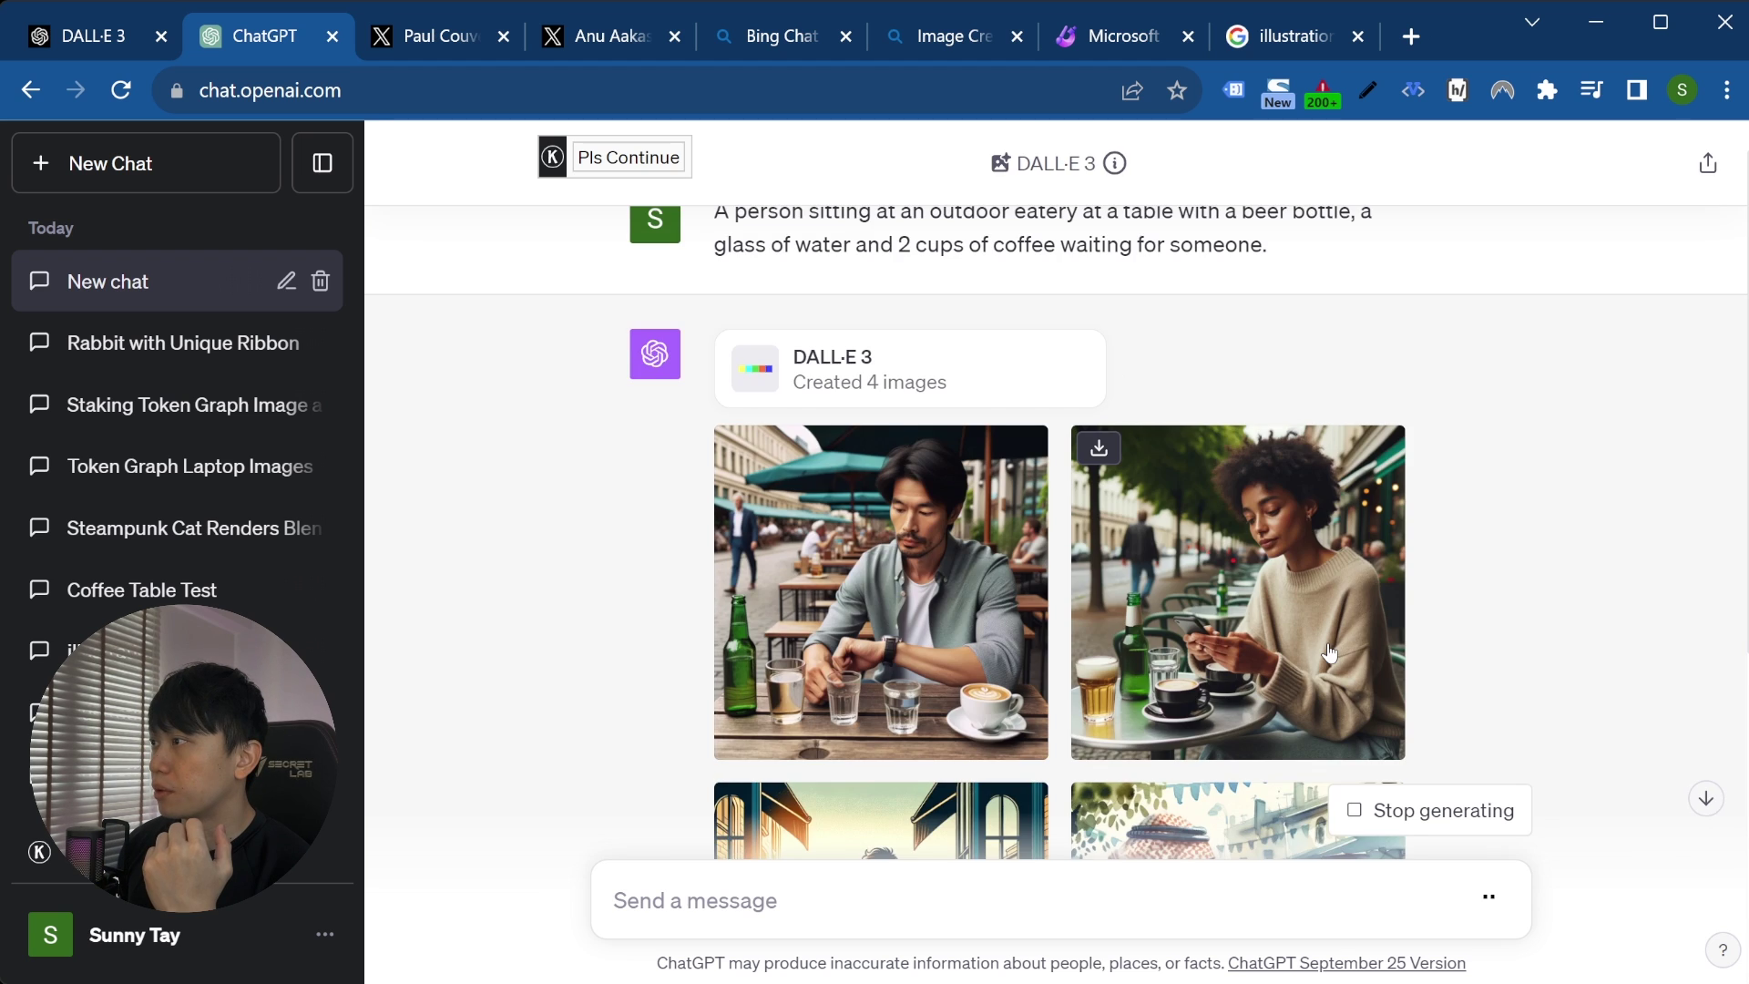
- Compare the four outdoor eatery images with the prompt, checking the drinks on each table
scroll(1184, 410, down, 3)
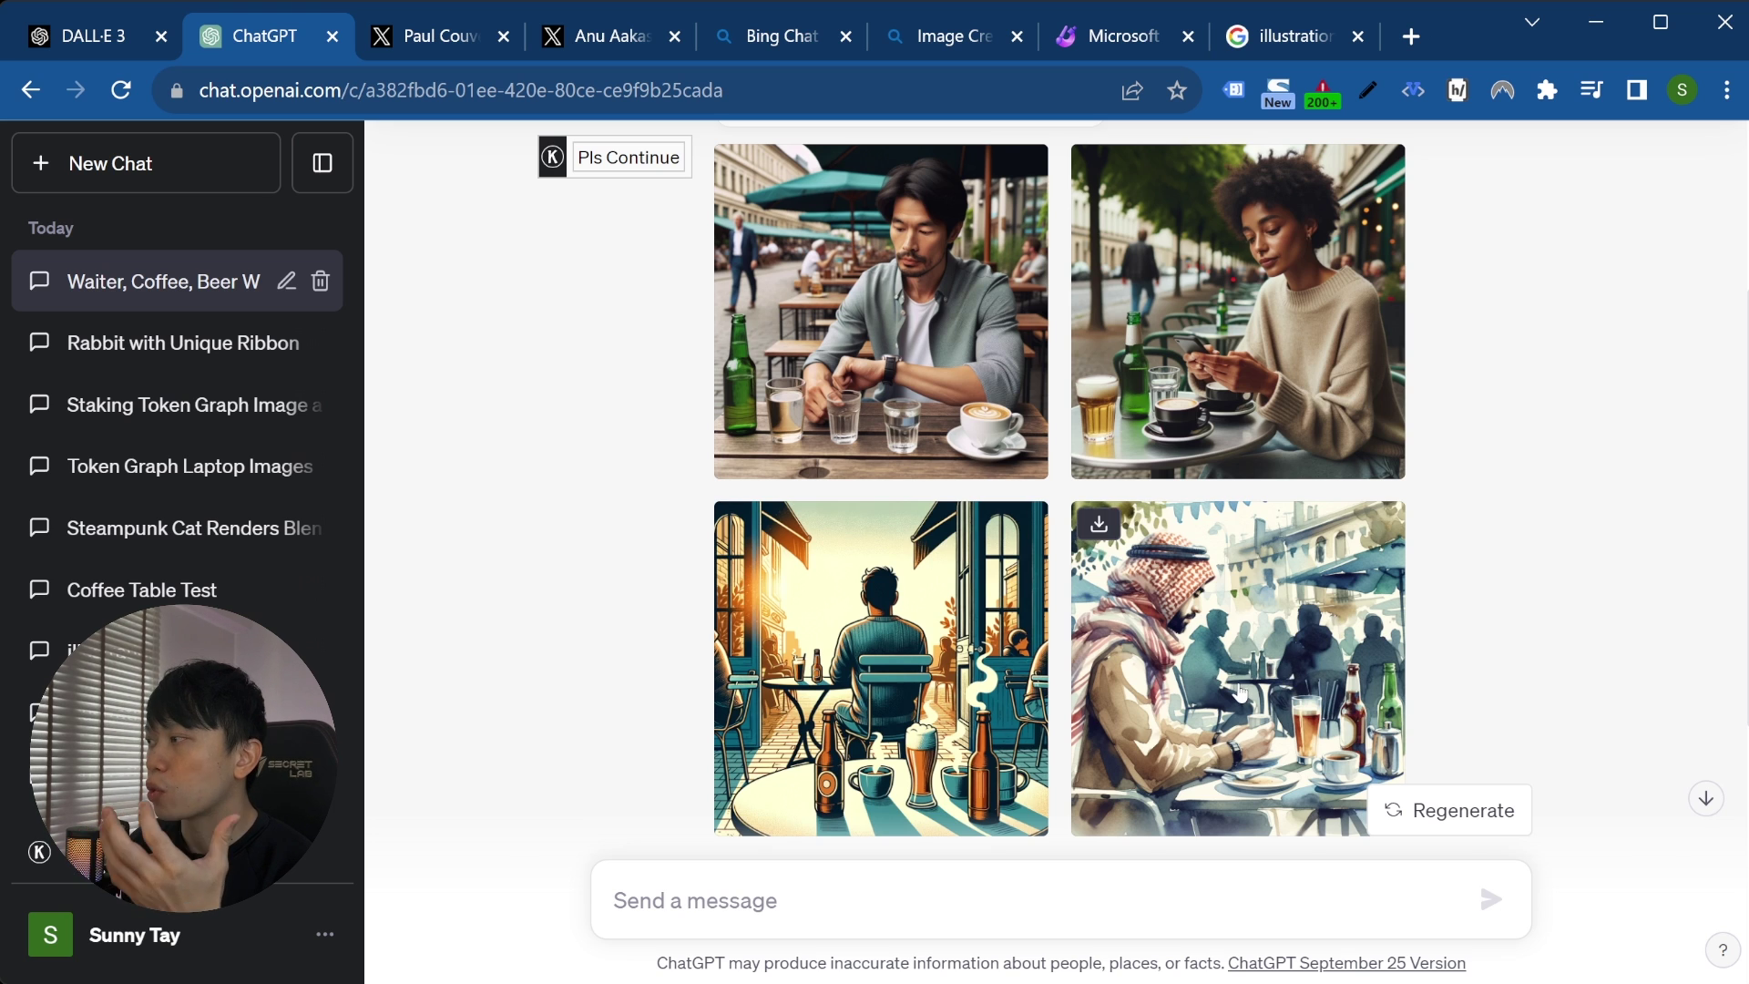
scroll(1241, 692, up, 2)
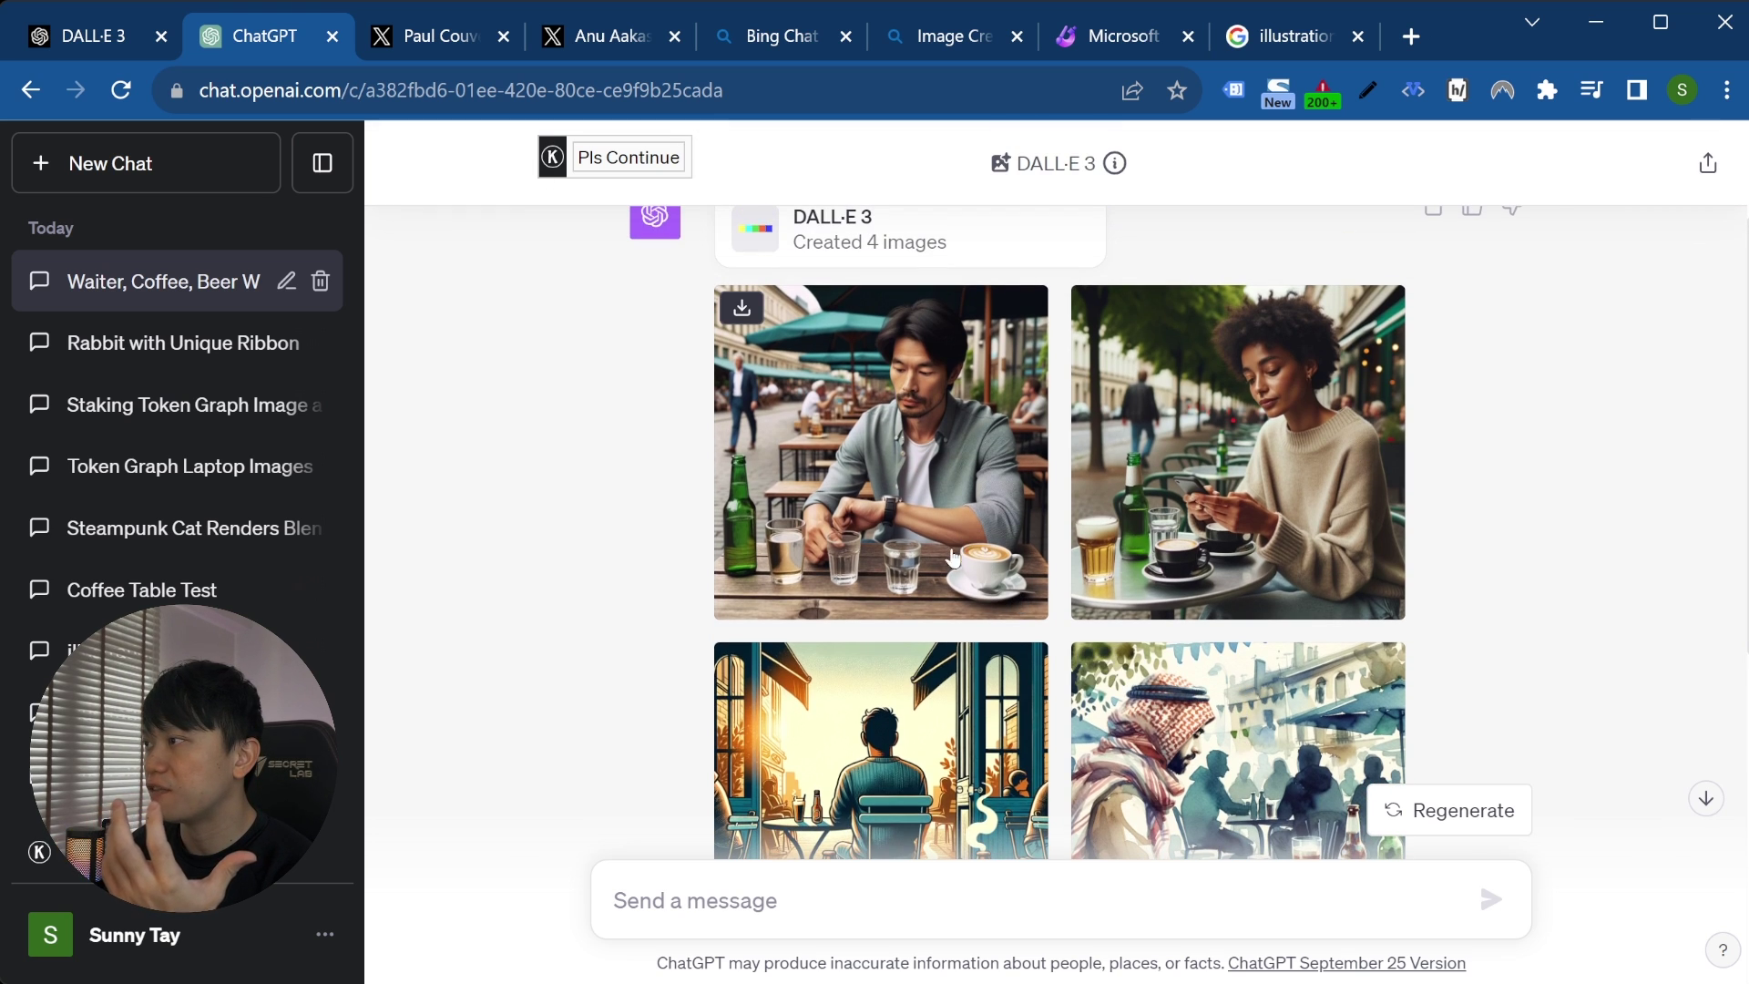
scroll(975, 569, up, 2)
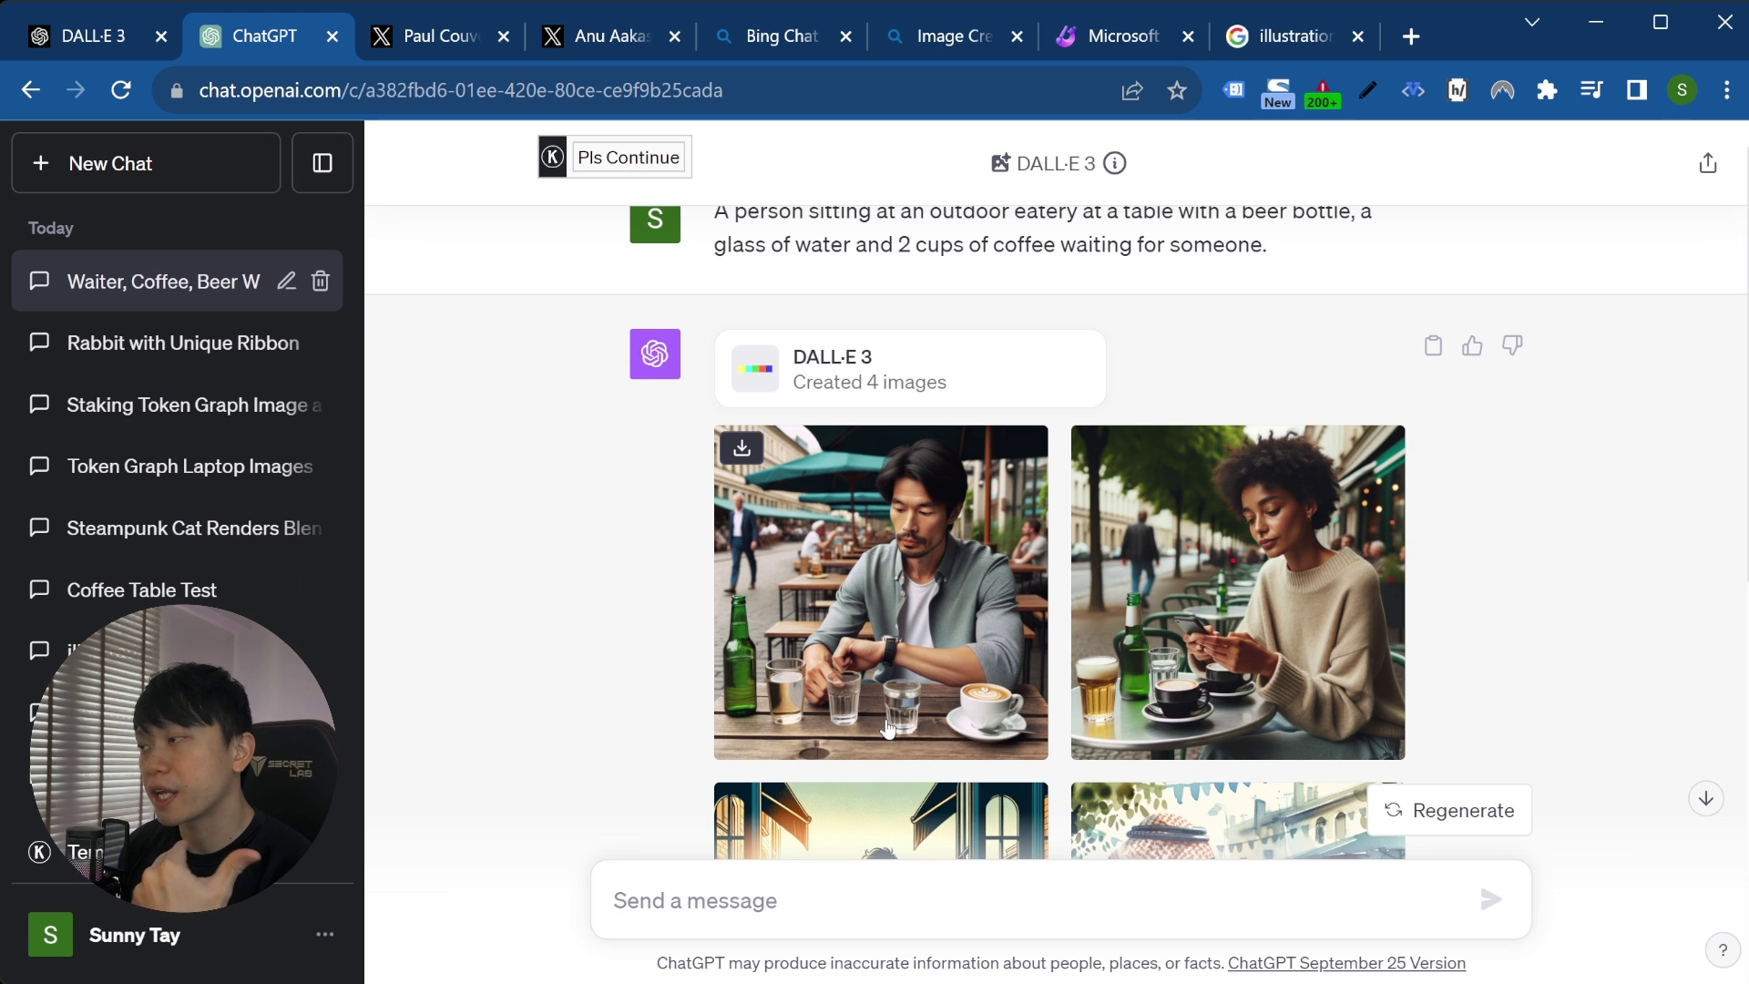
scroll(1168, 670, down, 3)
scroll(951, 579, up, 2)
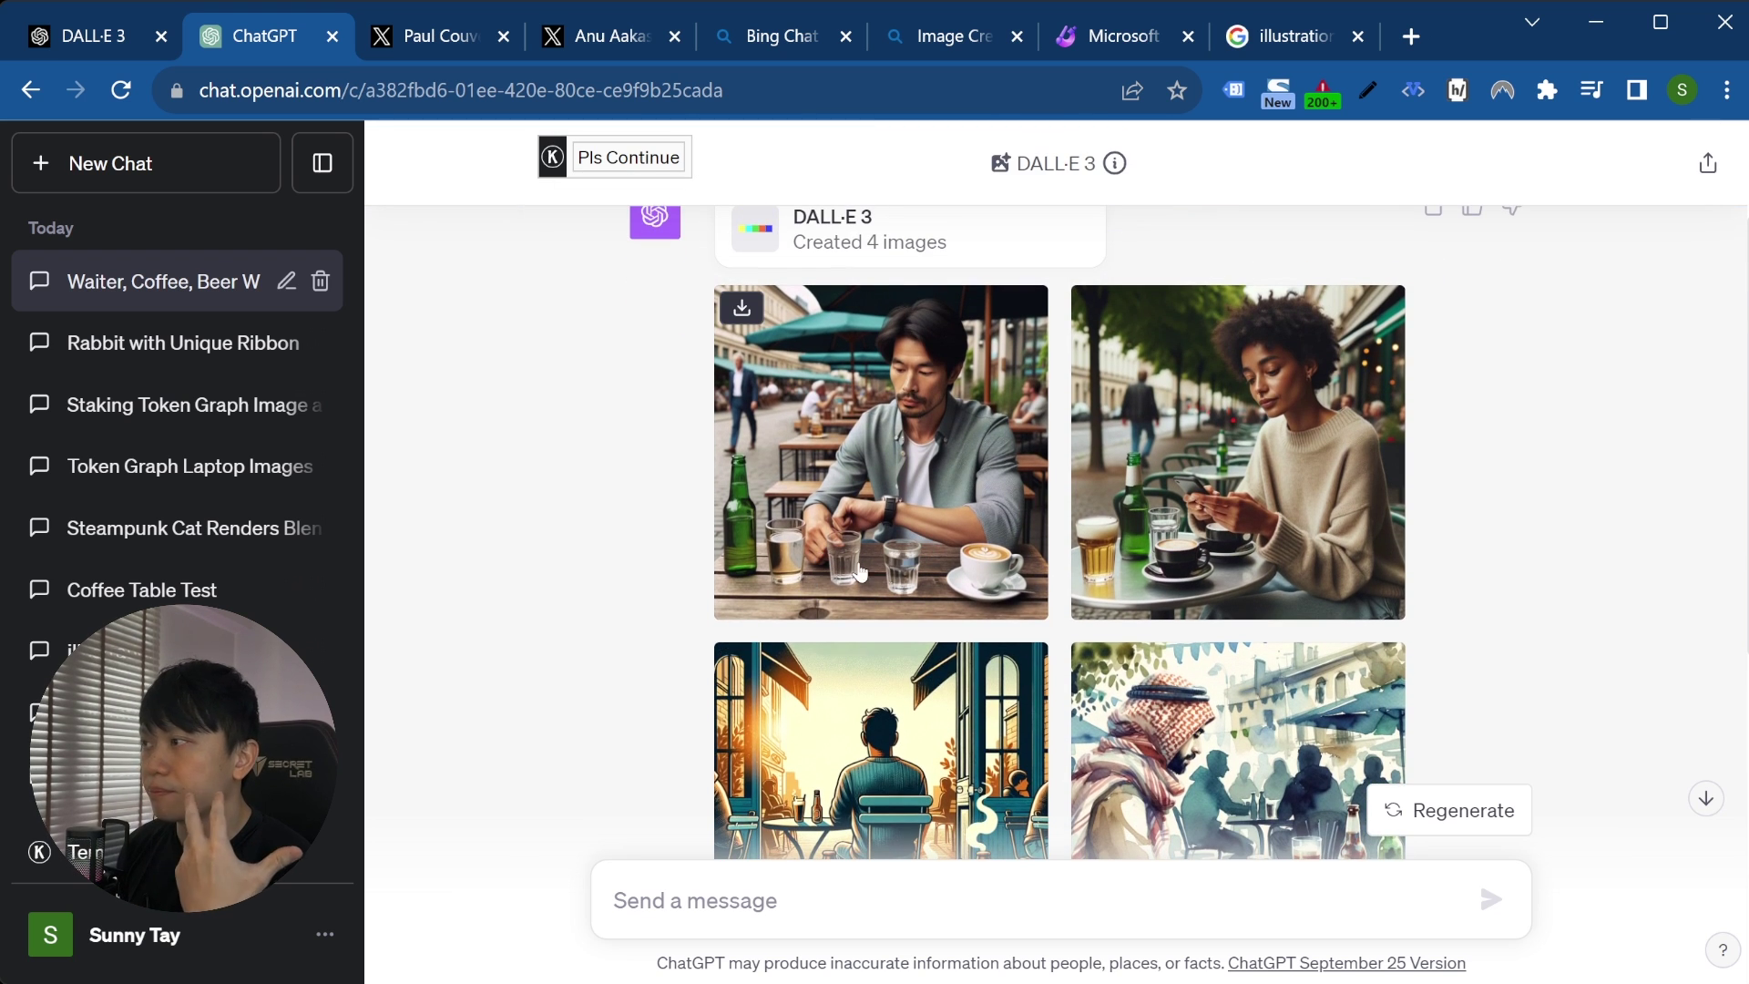
scroll(916, 697, down, 2)
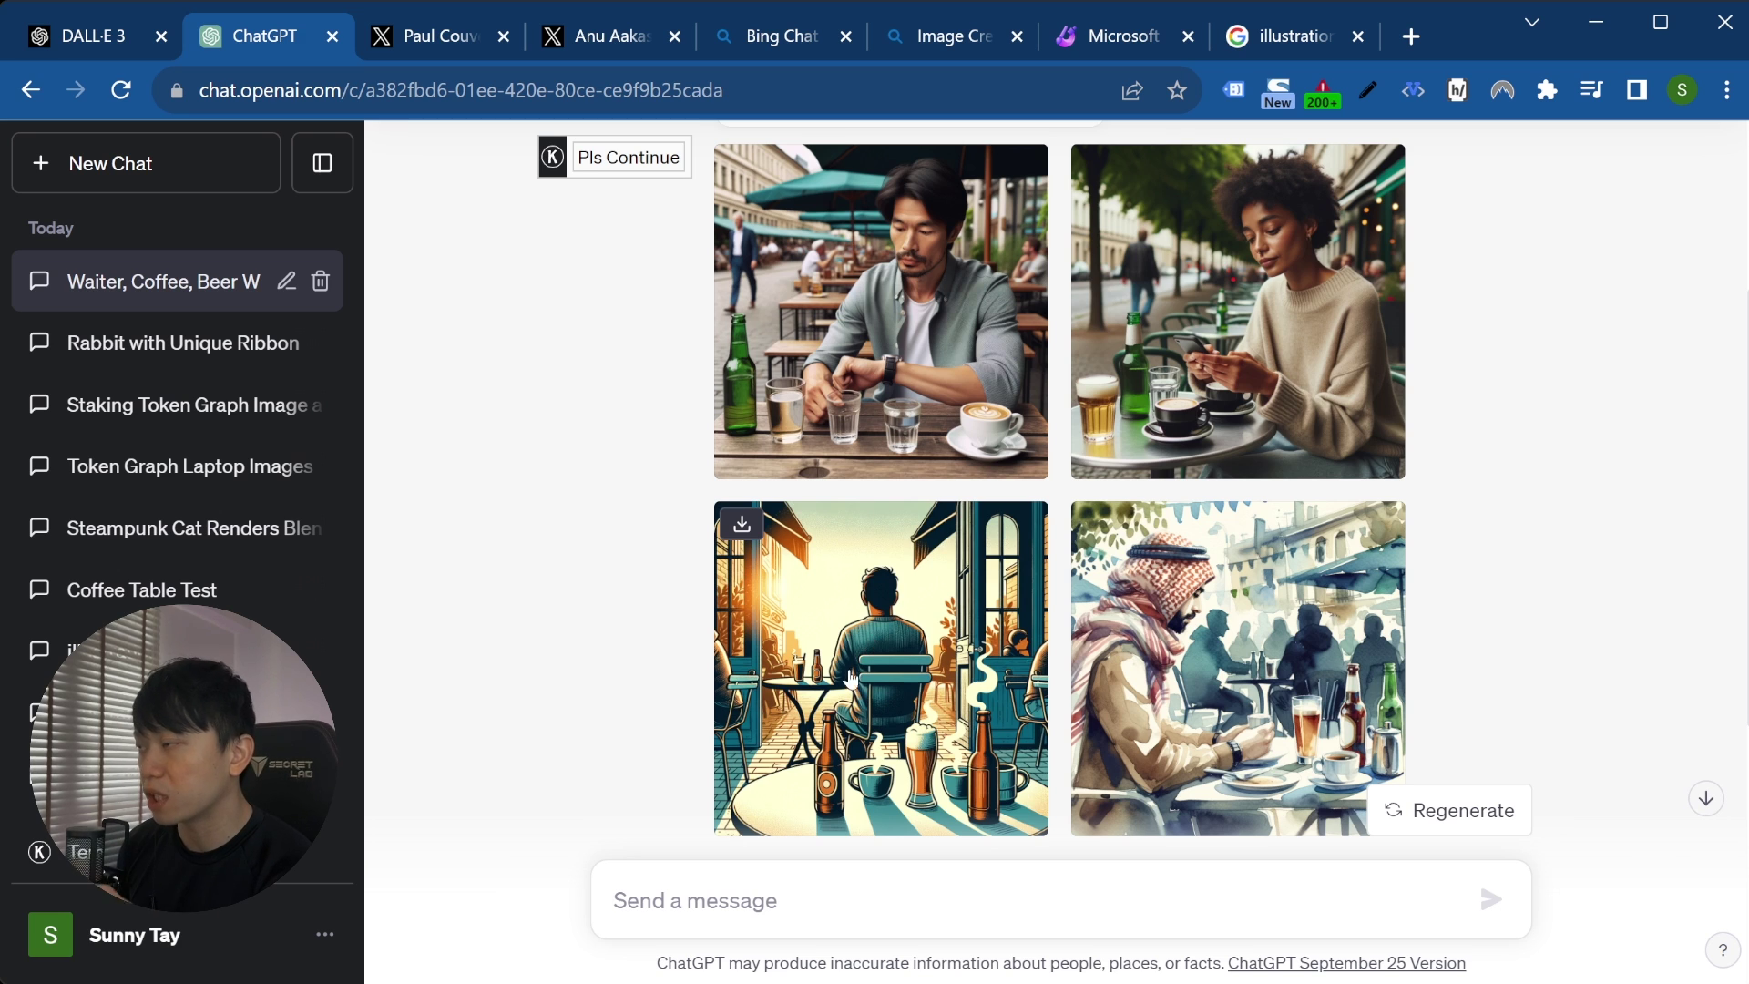
scroll(861, 701, up, 4)
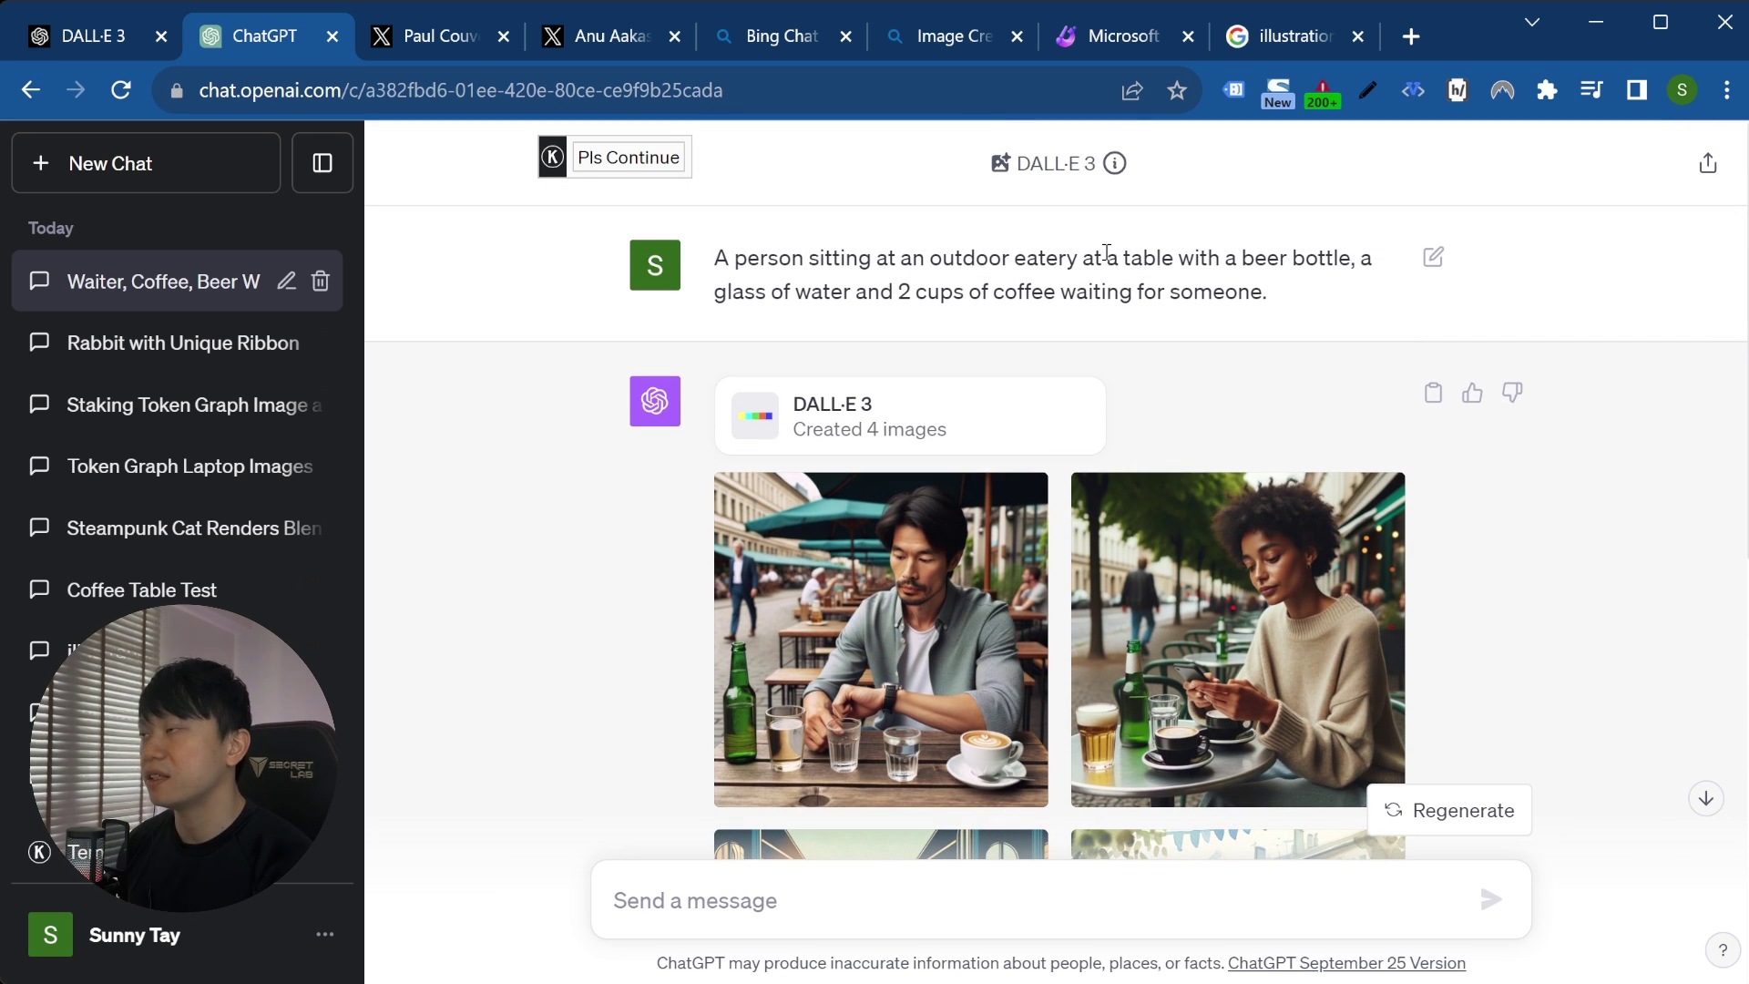
scroll(1098, 264, down, 2)
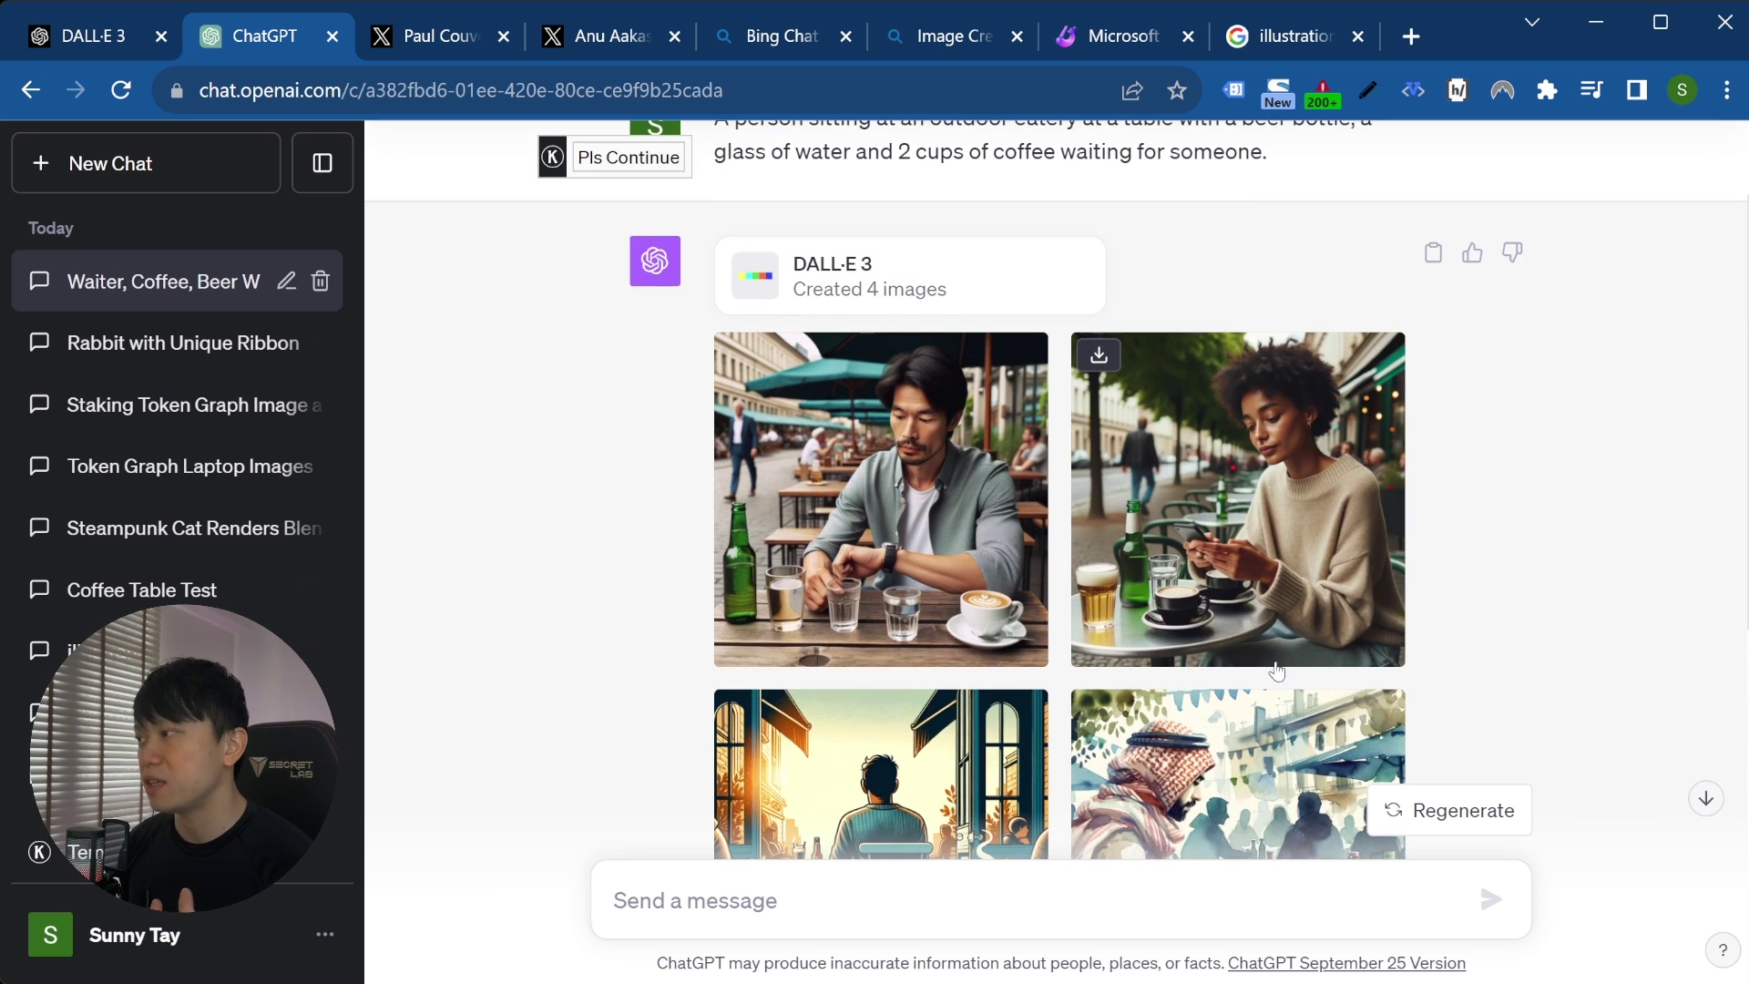
scroll(1273, 723, down, 3)
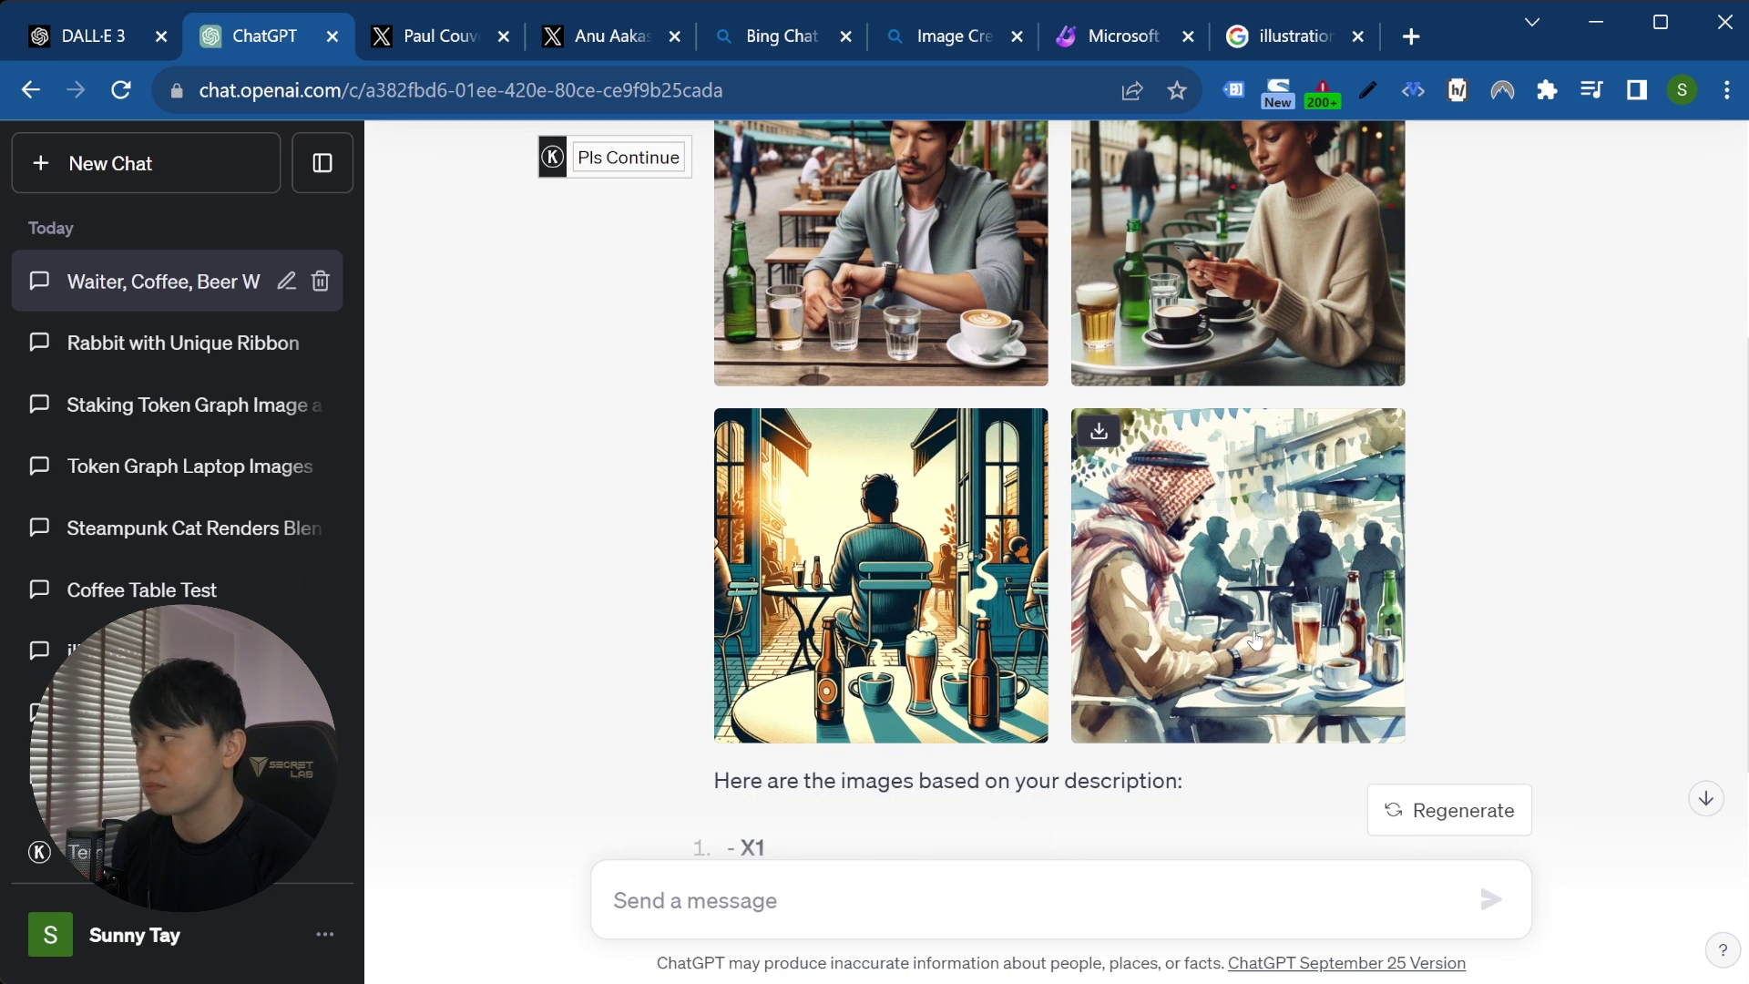
scroll(1255, 641, up, 5)
scroll(587, 481, down, 2)
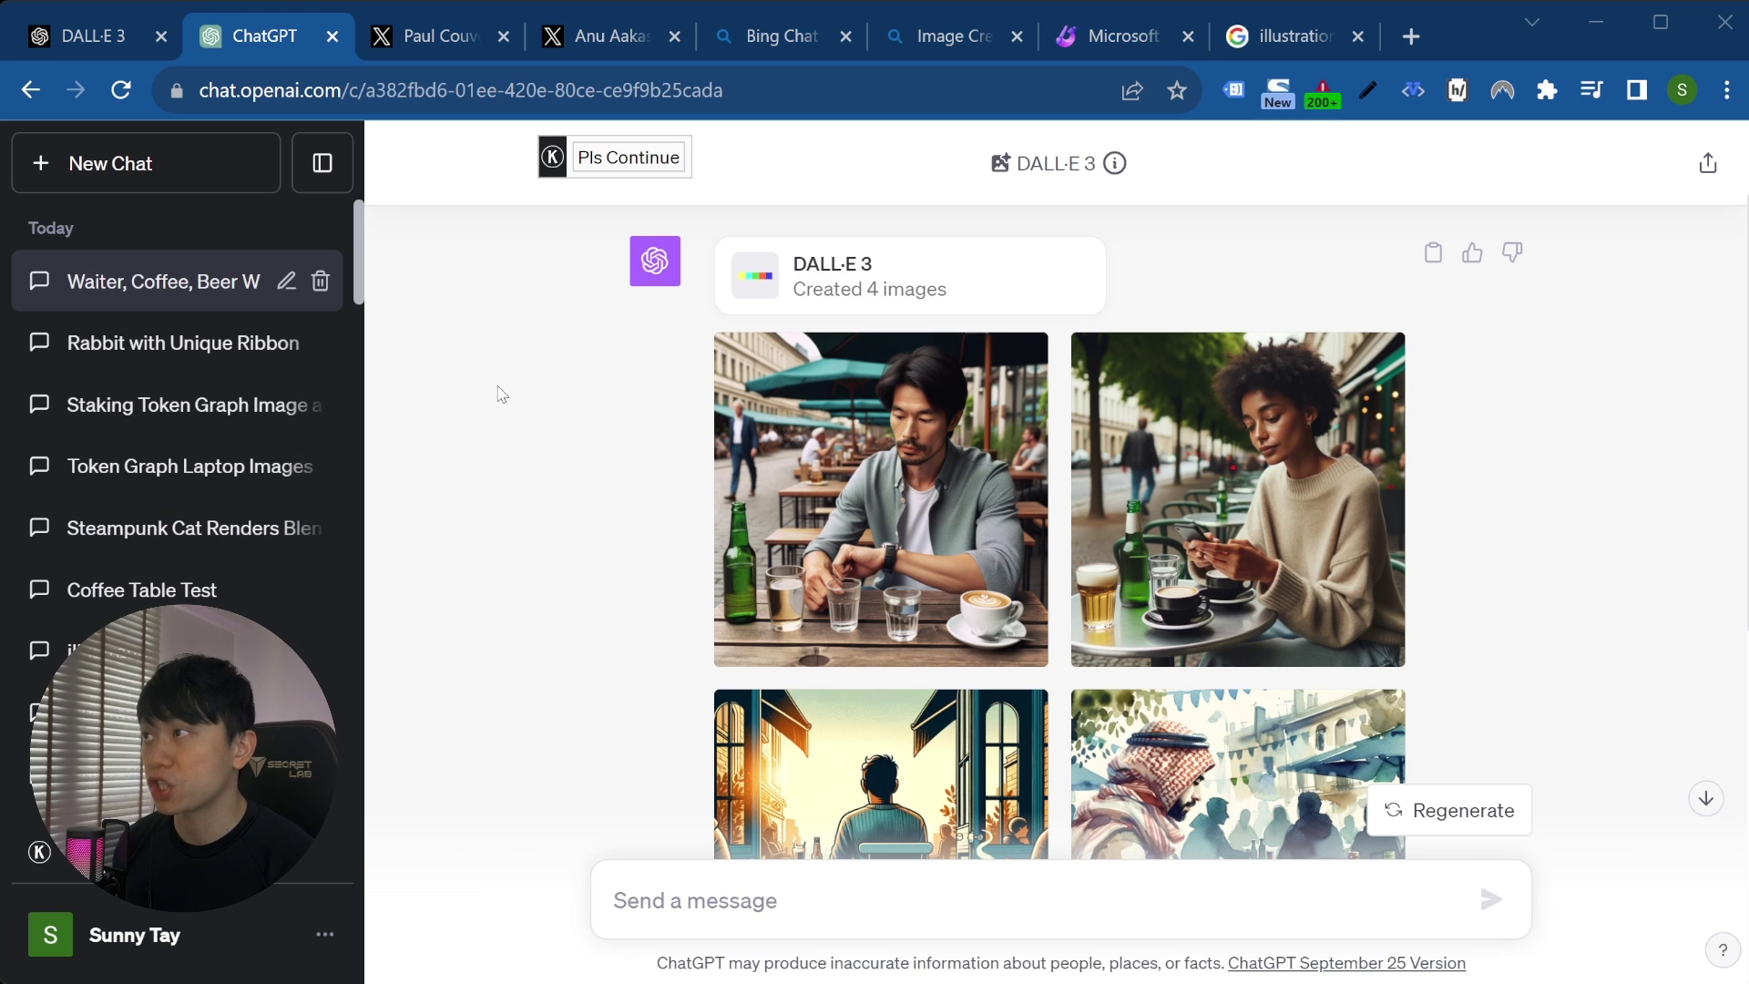
- In a new chat, generate images from the prompt "Man spraying graffiti word that say “PEACE” on a the wall" and review the lettering
click(47, 161)
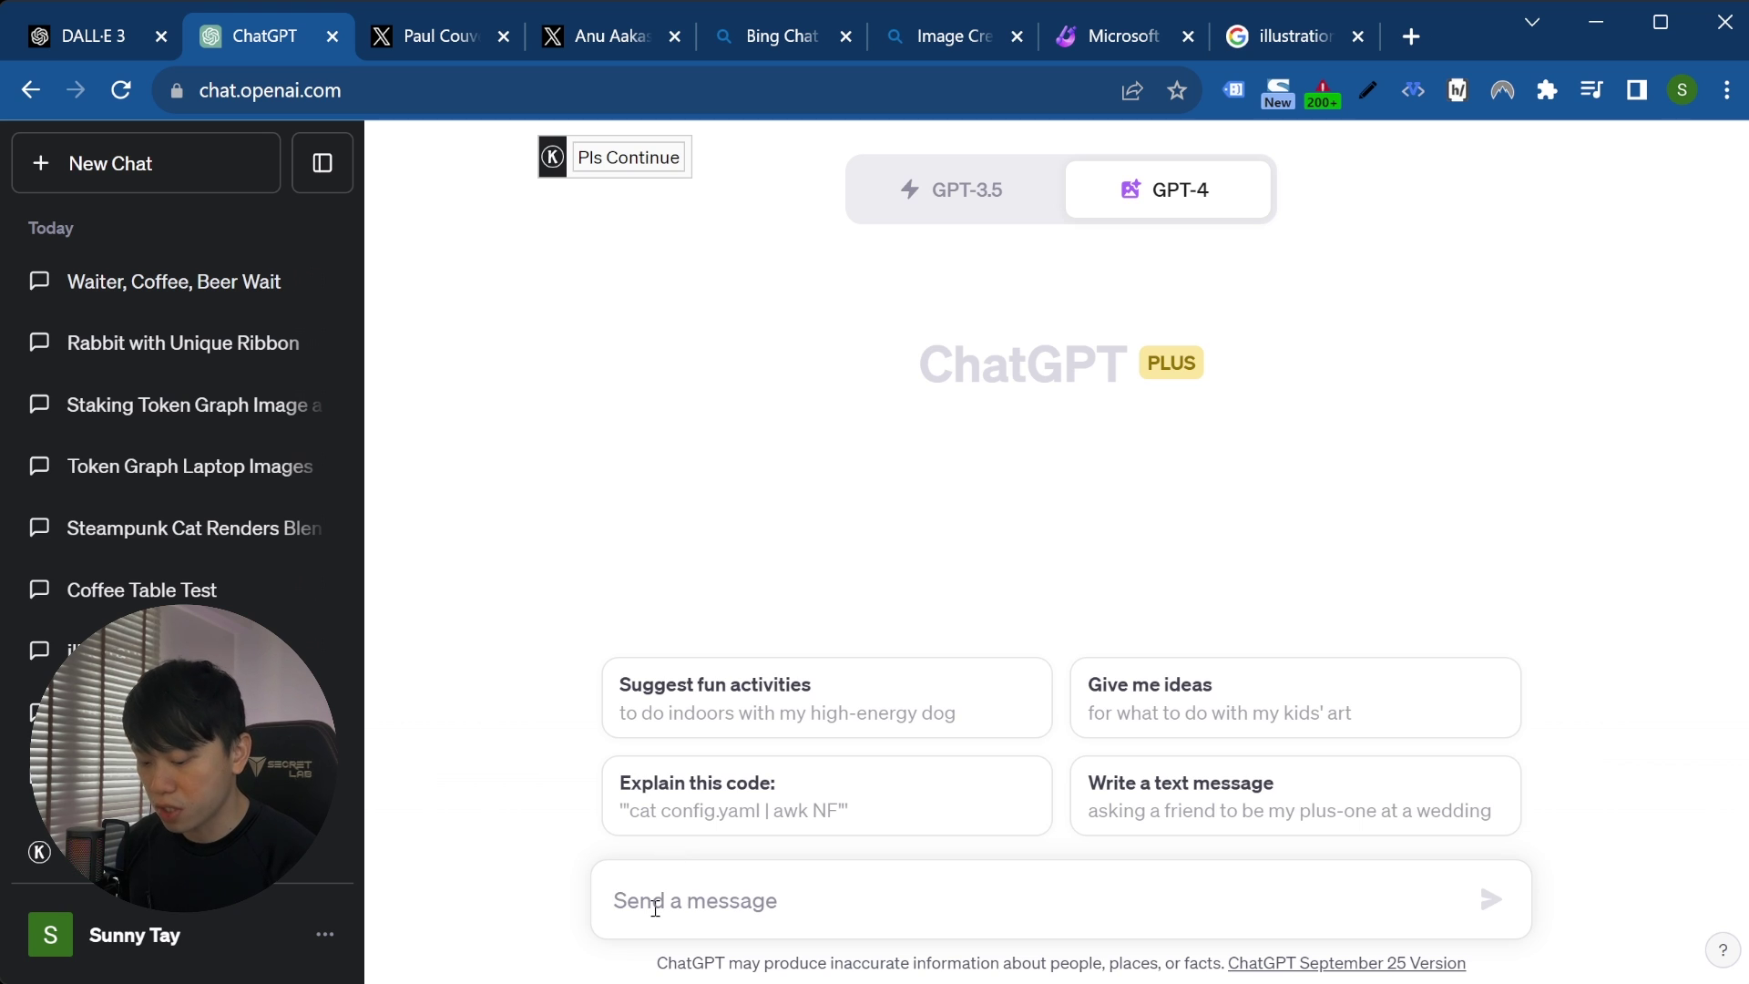
text(Man spraying graffiti word that say "PEACE" on a the wall)
key(BackSpace)
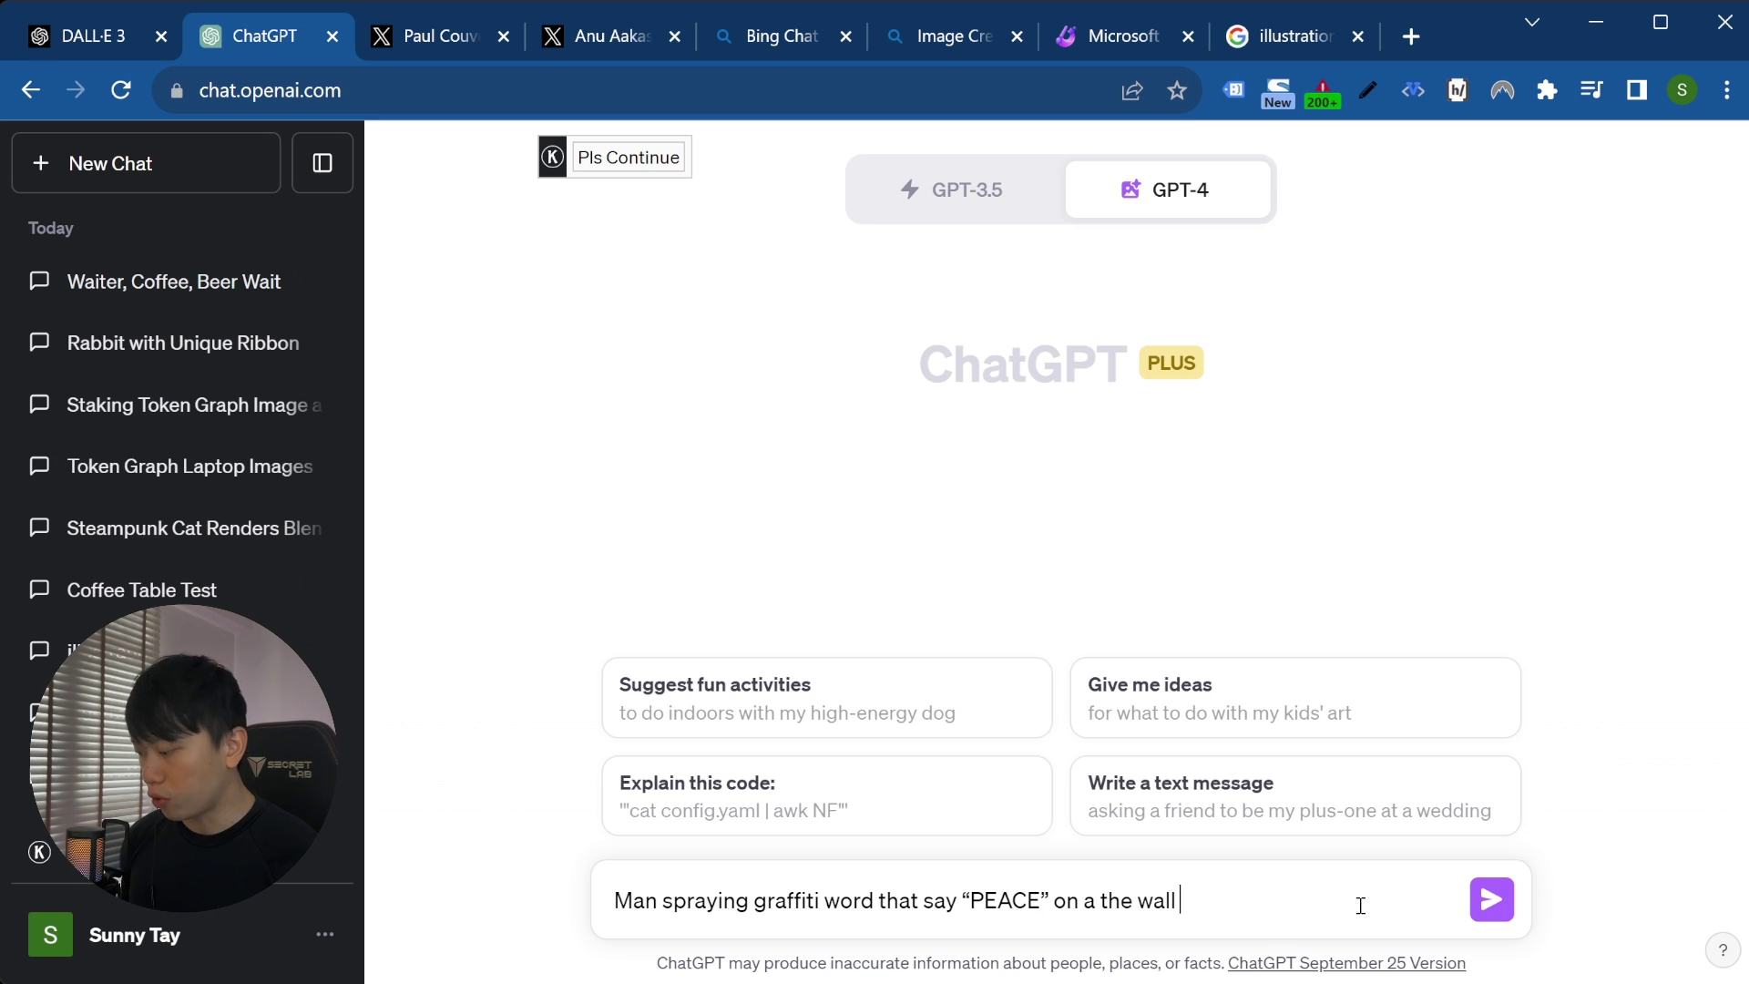
key(Return)
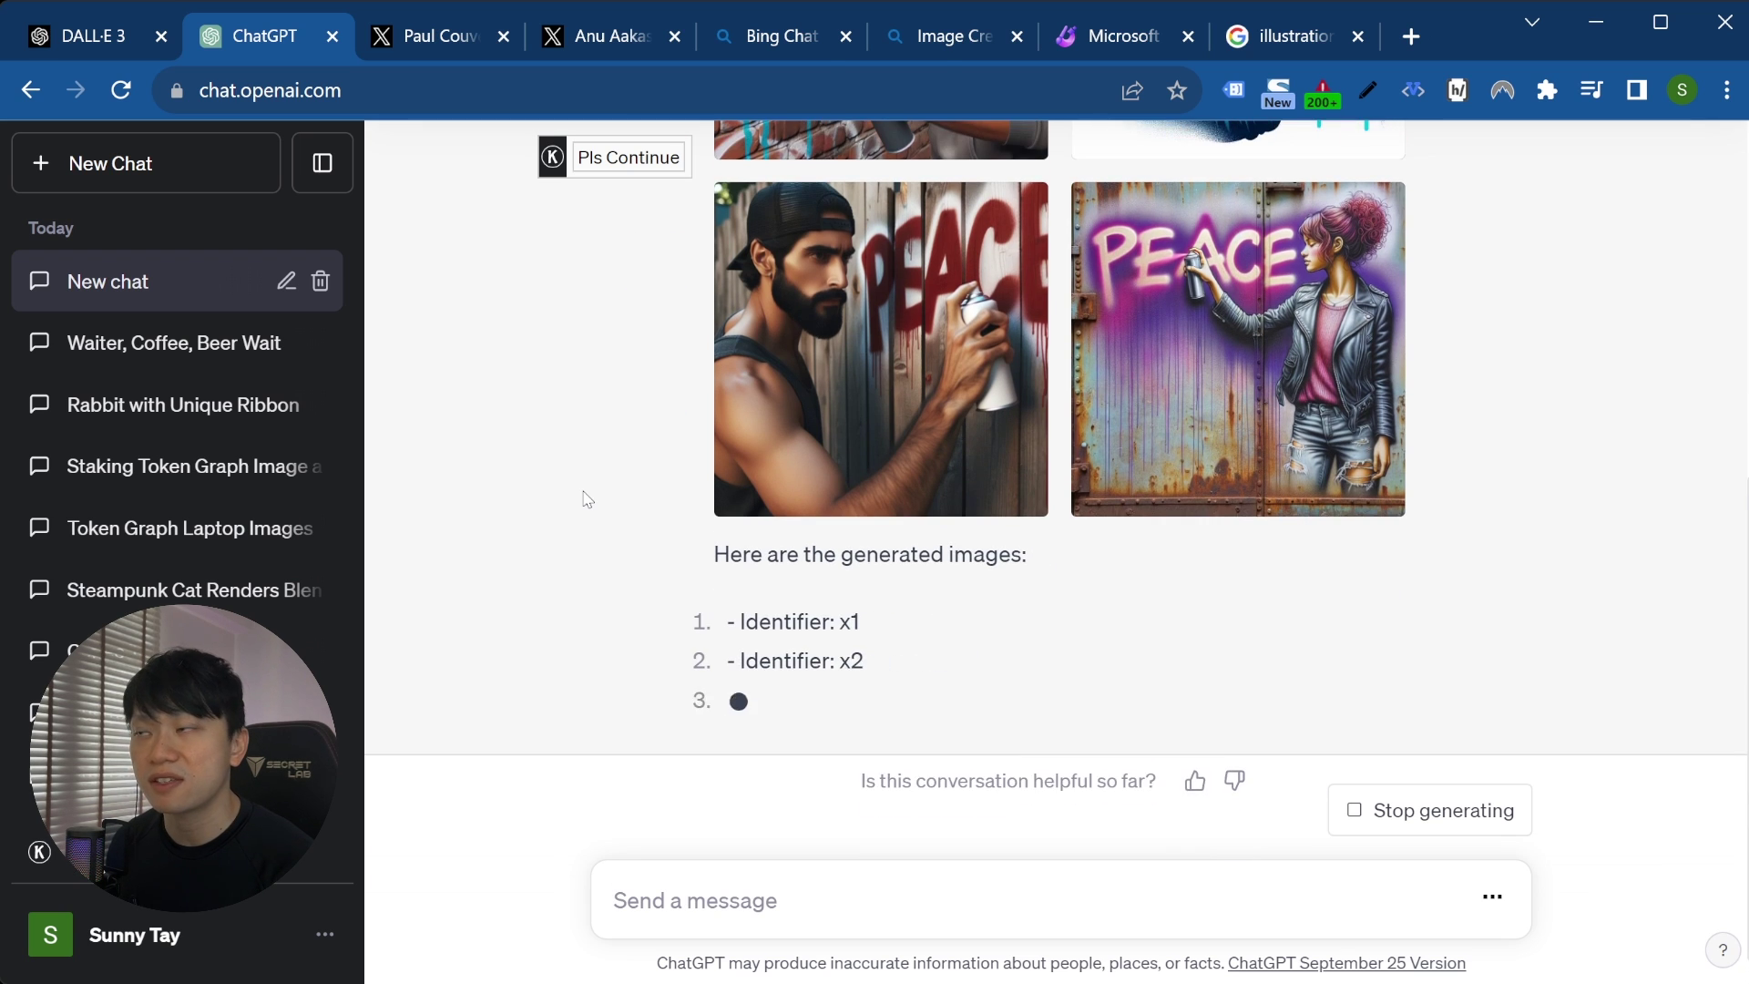
scroll(588, 499, up, 4)
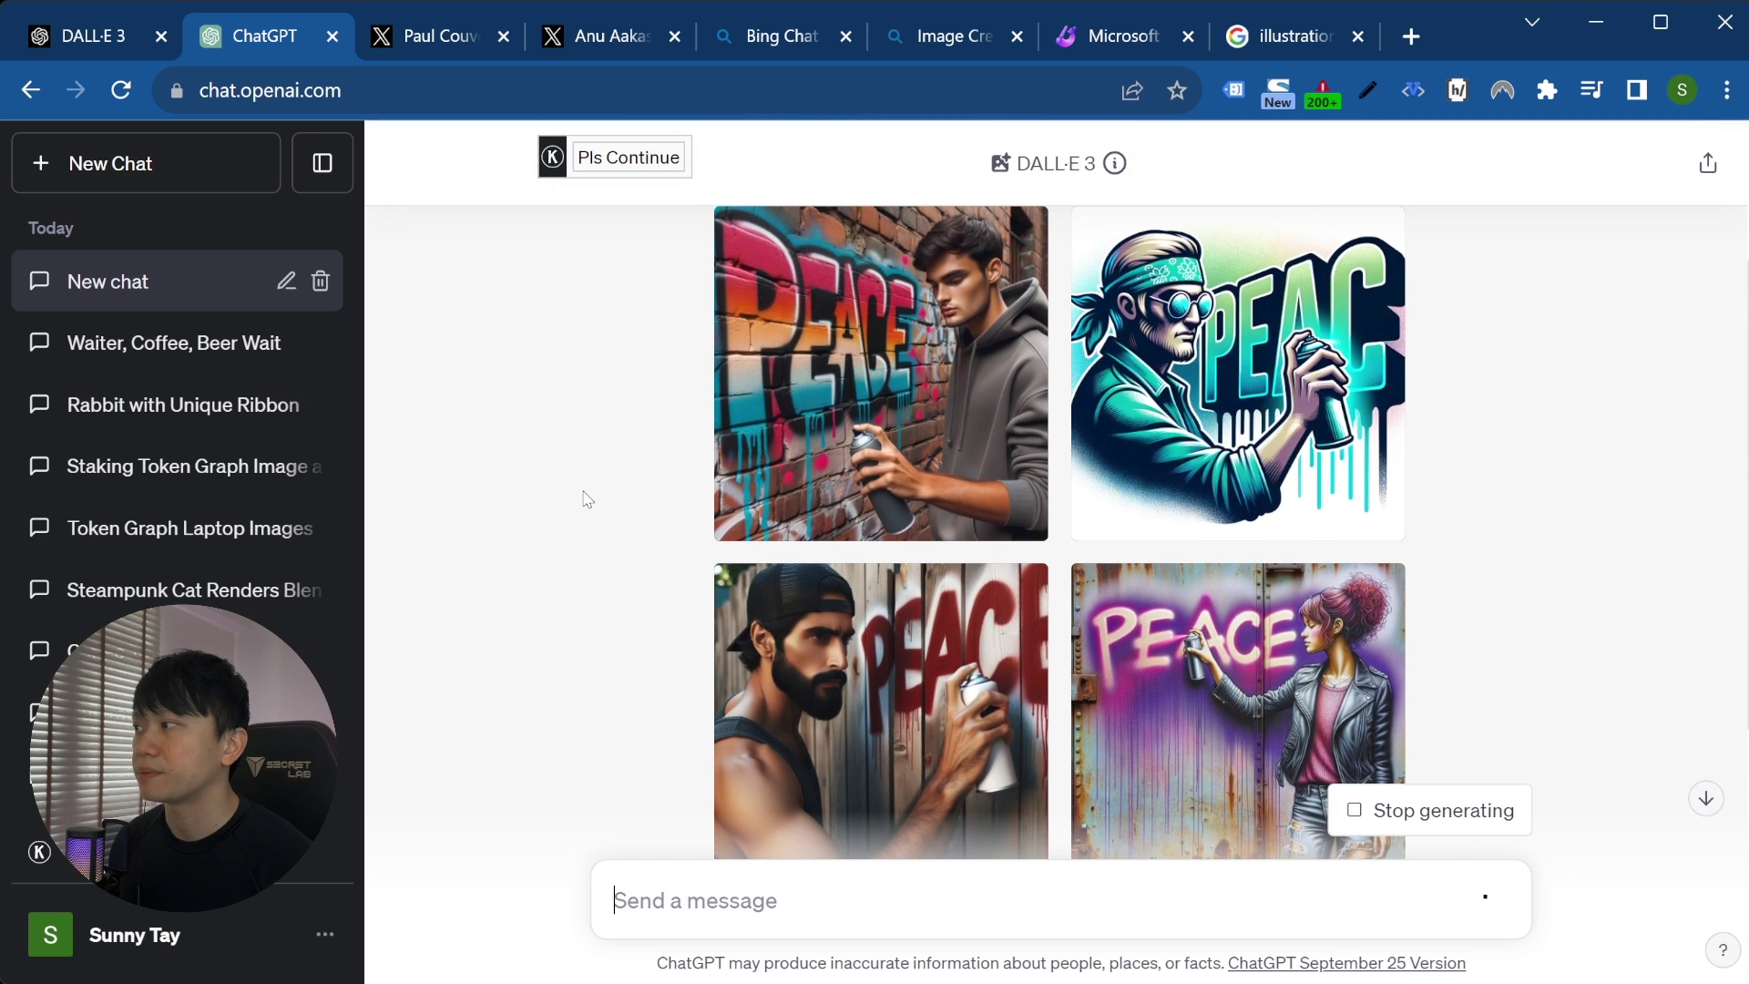
mouse_move(859, 420)
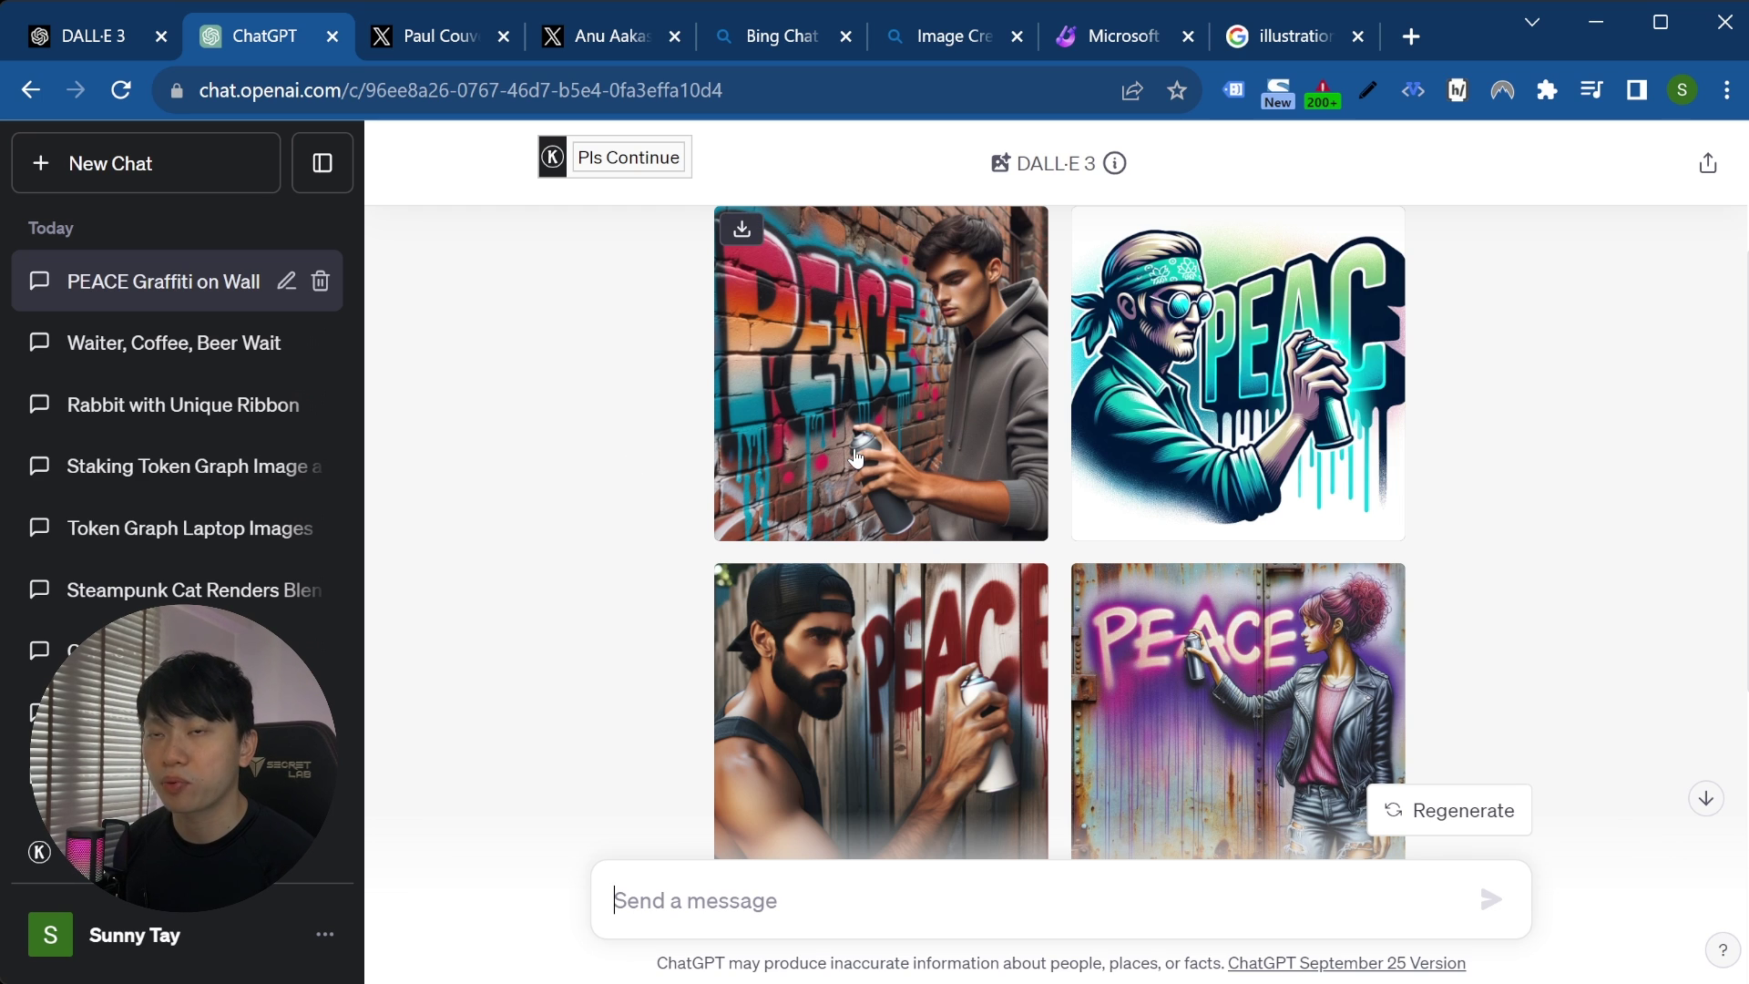
mouse_move(1263, 339)
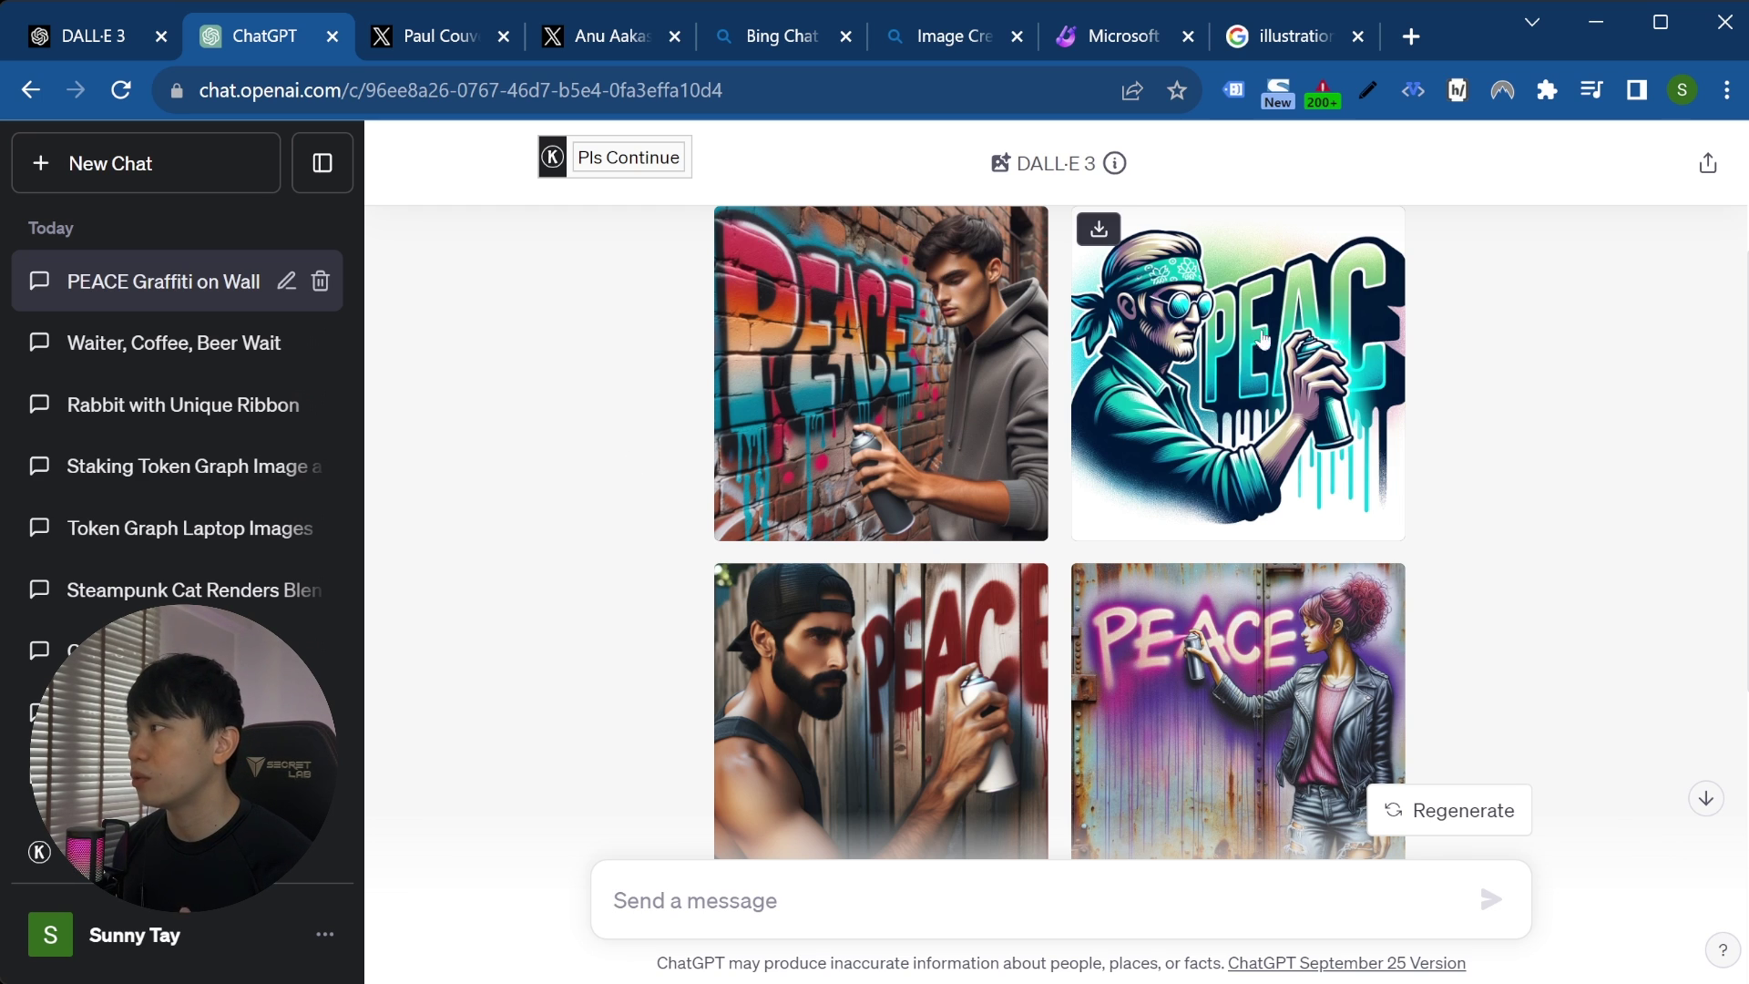
scroll(1238, 617, down, 2)
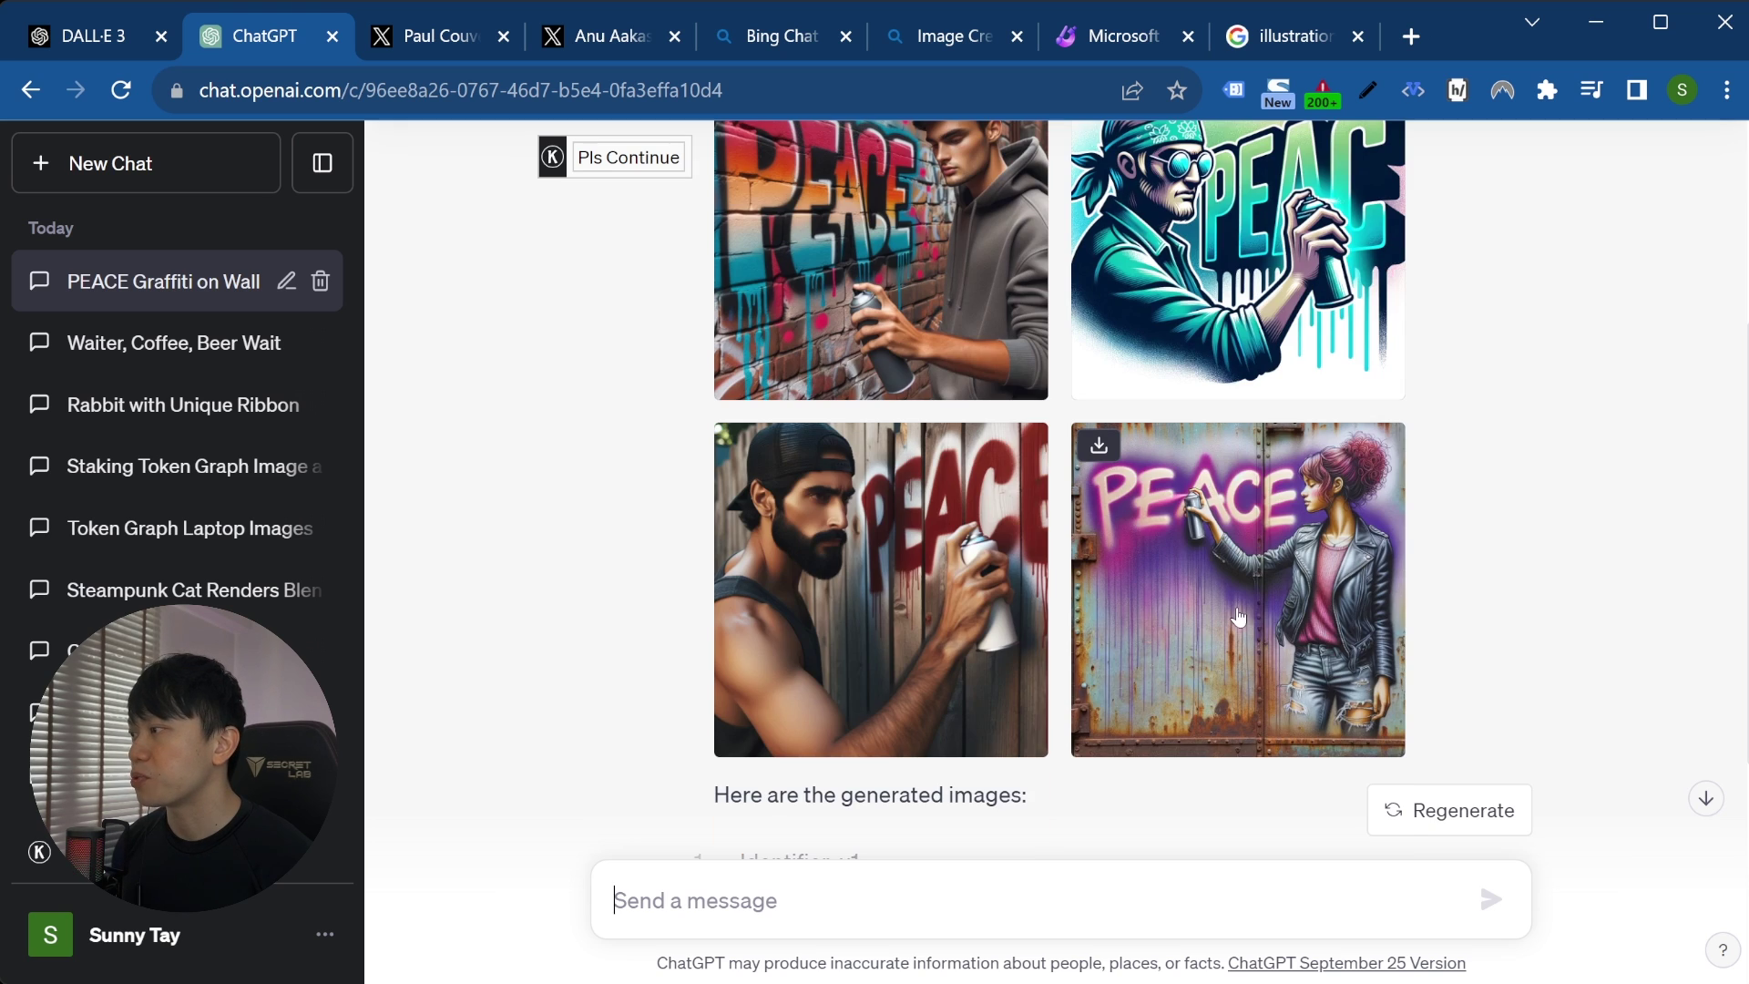
scroll(1238, 610, up, 2)
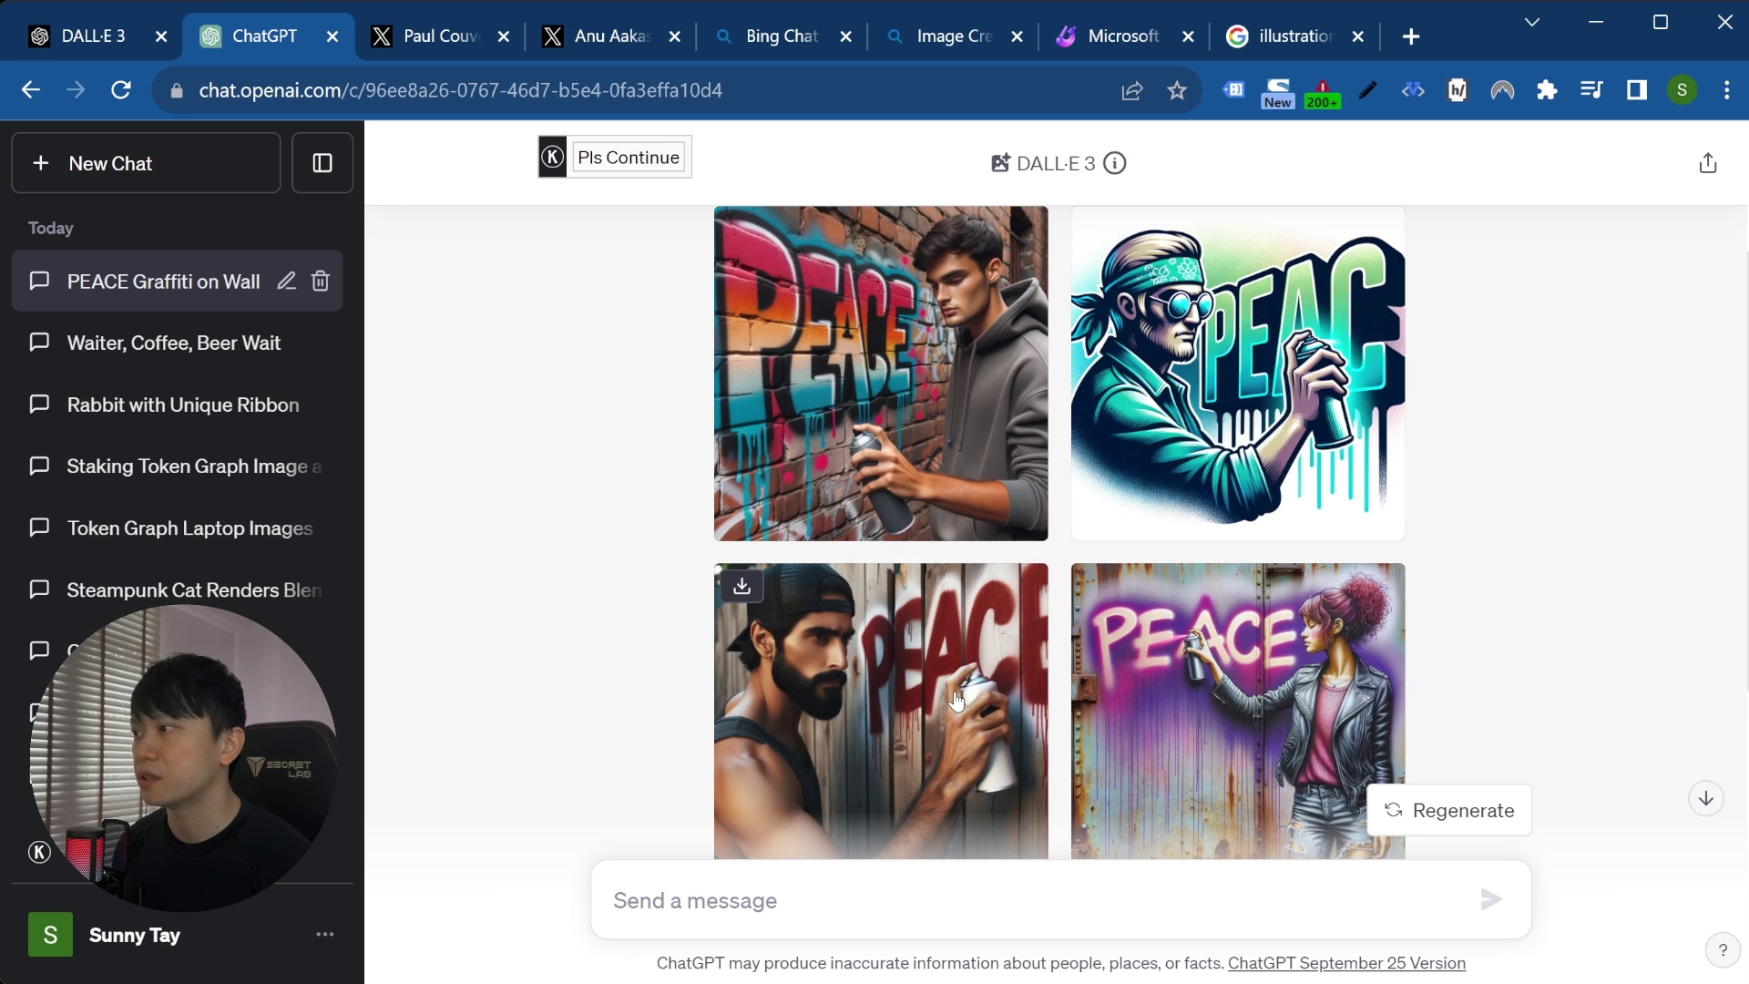
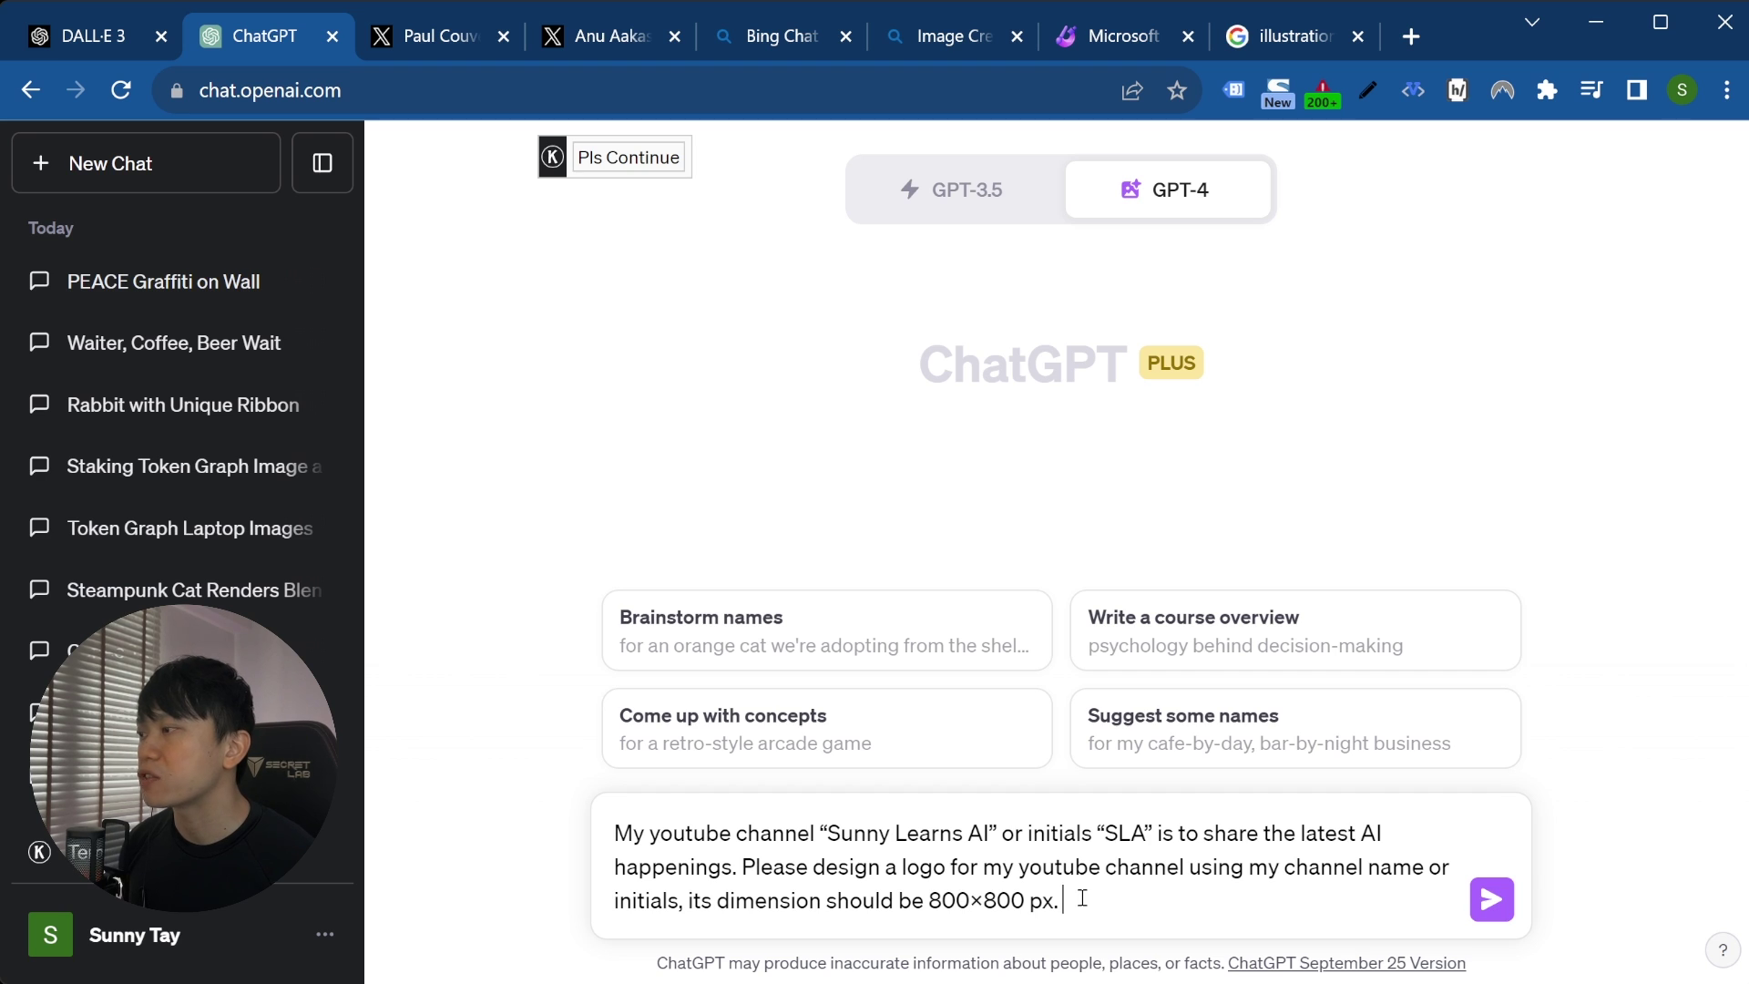
- In a new chat, generate an 800×800 px logo for the YouTube channel "Sunny Learns AI", which shares the latest AI happenings, using its name or initials "SLA"
key(Return)
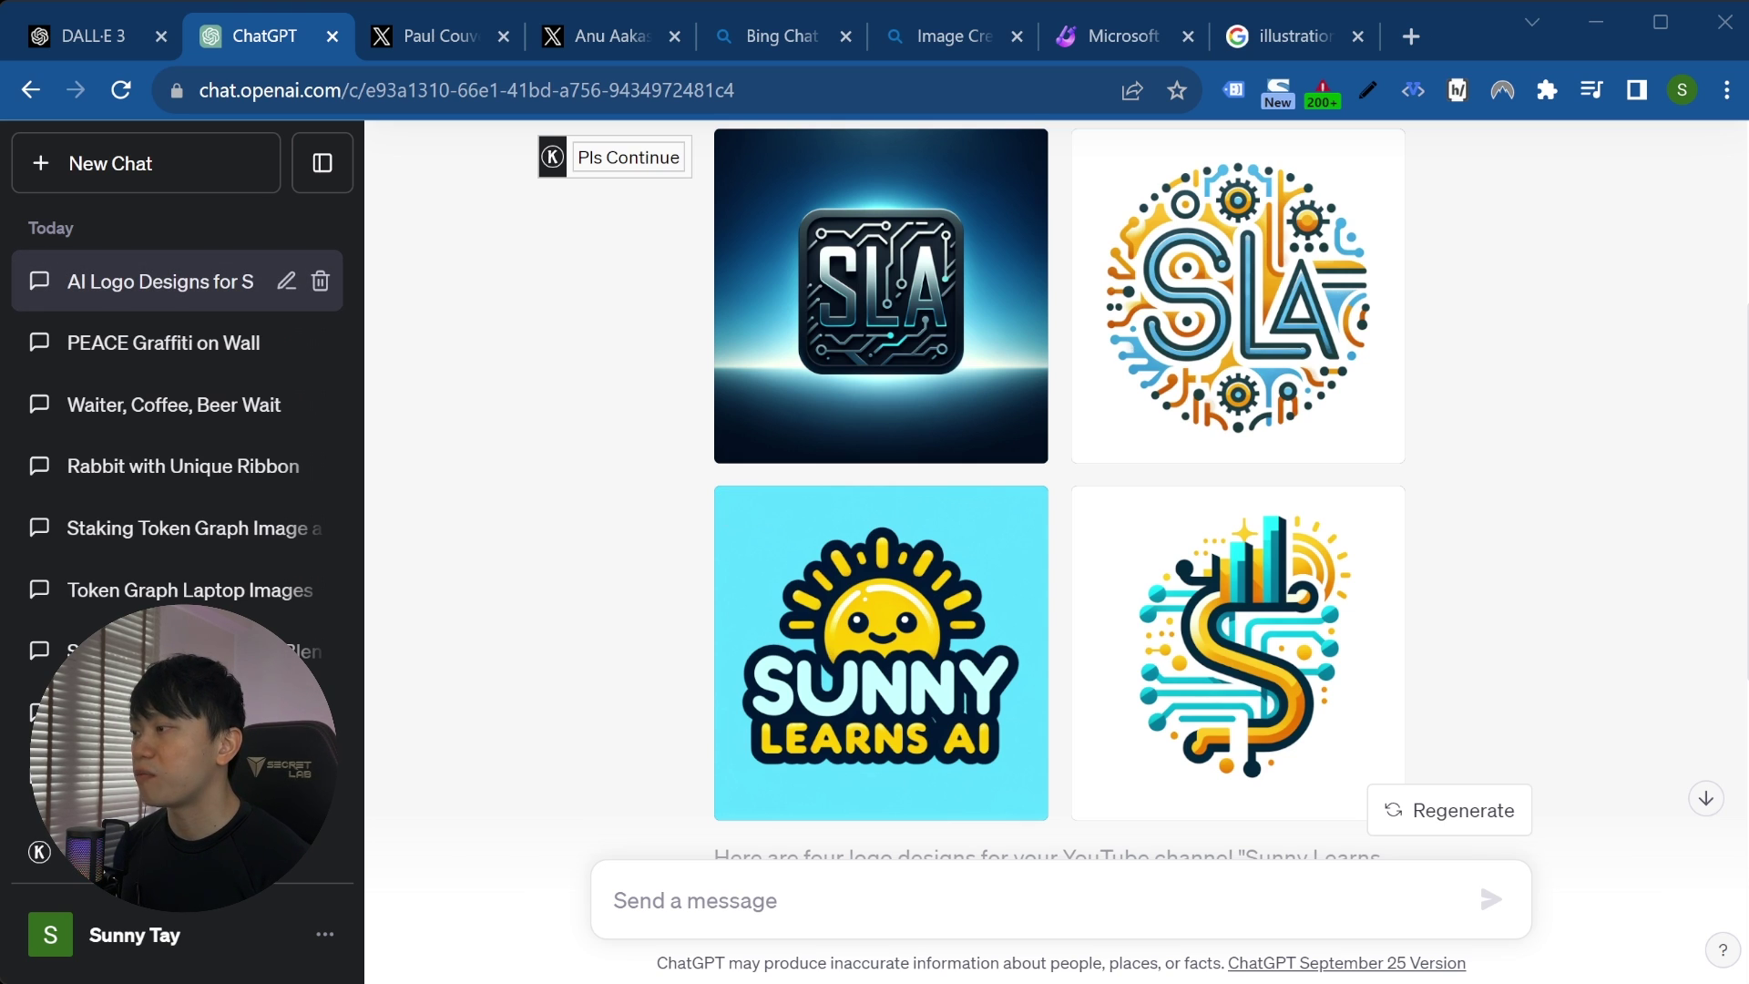
- Send the follow-up prompt "Using image 3, design a youtube banner with logo 3 on the left, dimensions should be 2560 × 1440 px"
mouse_move(881, 652)
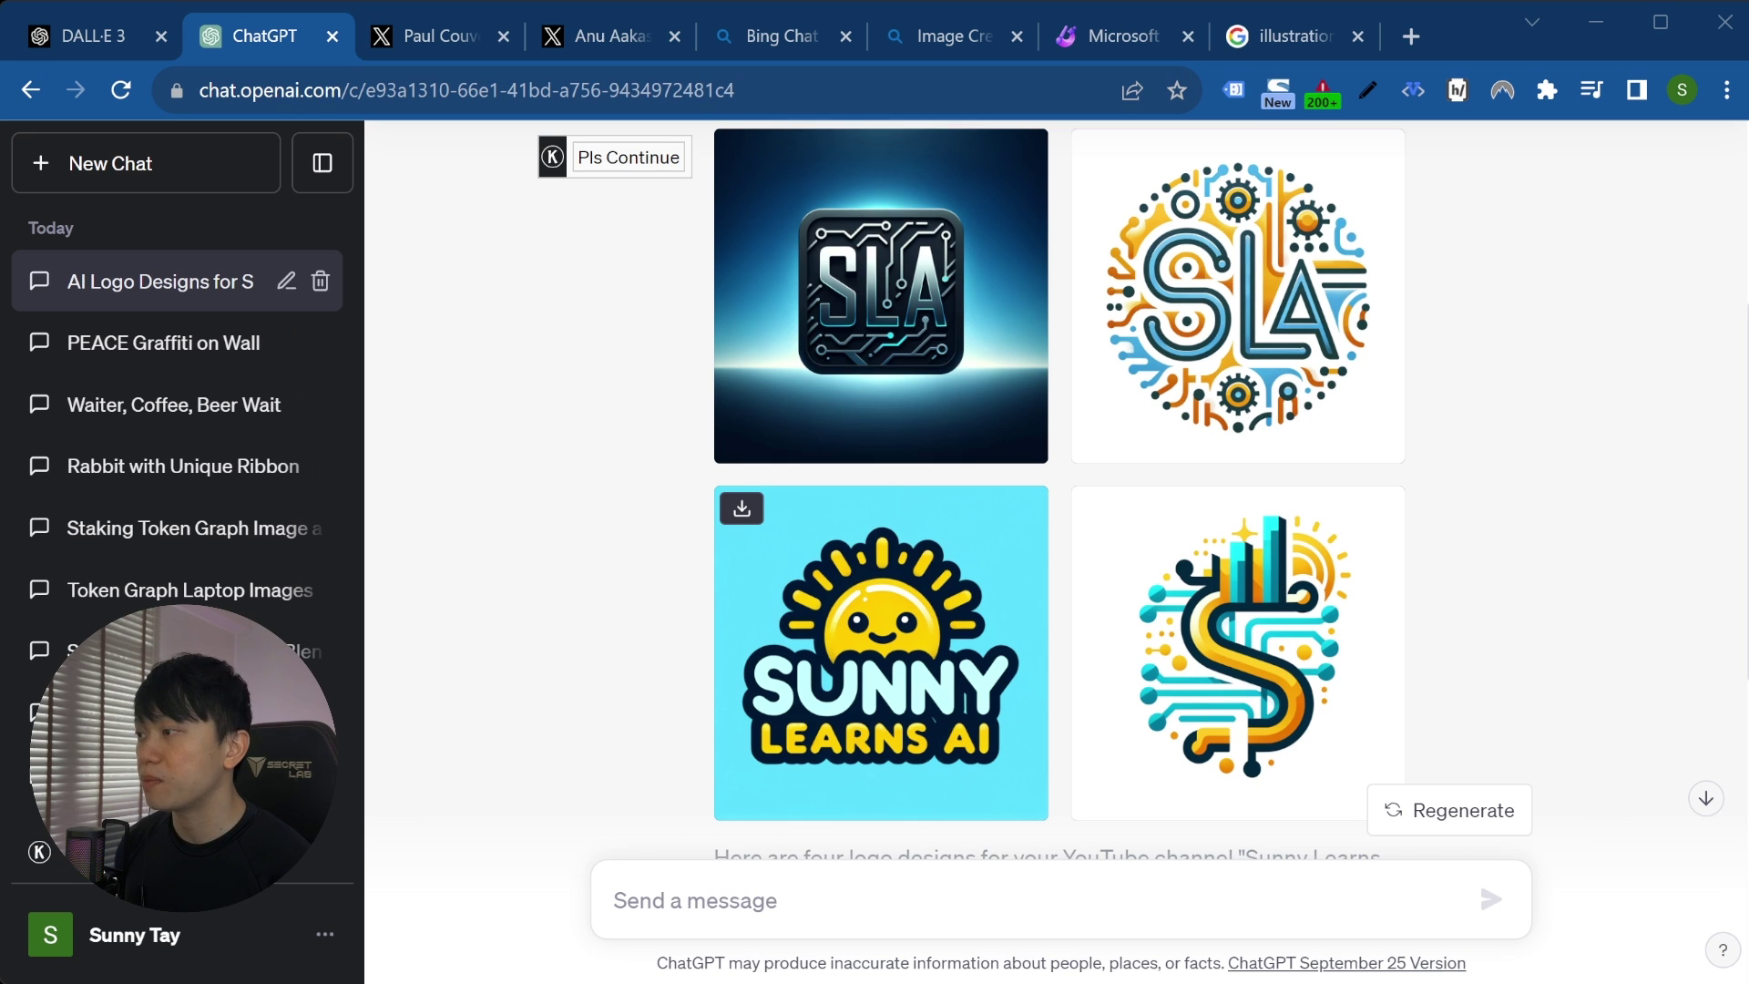
scroll(881, 652, up, 1)
scroll(881, 652, down, 1)
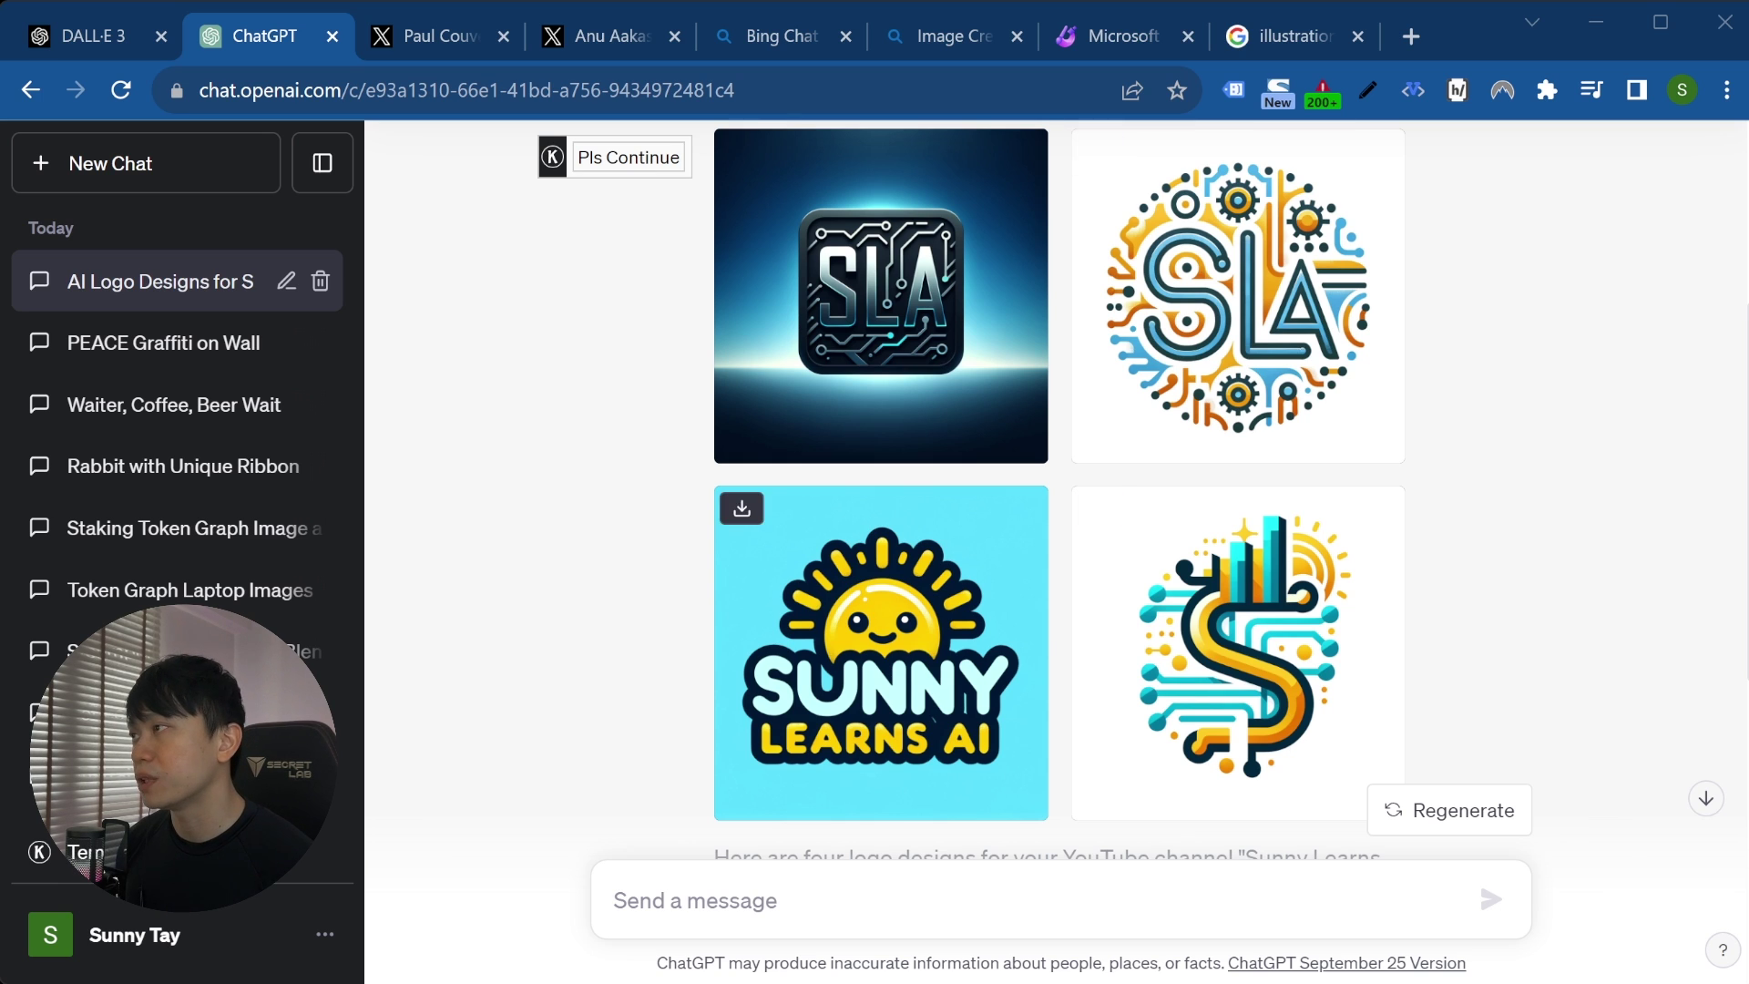
scroll(881, 638, down, 3)
scroll(1057, 492, up, 2)
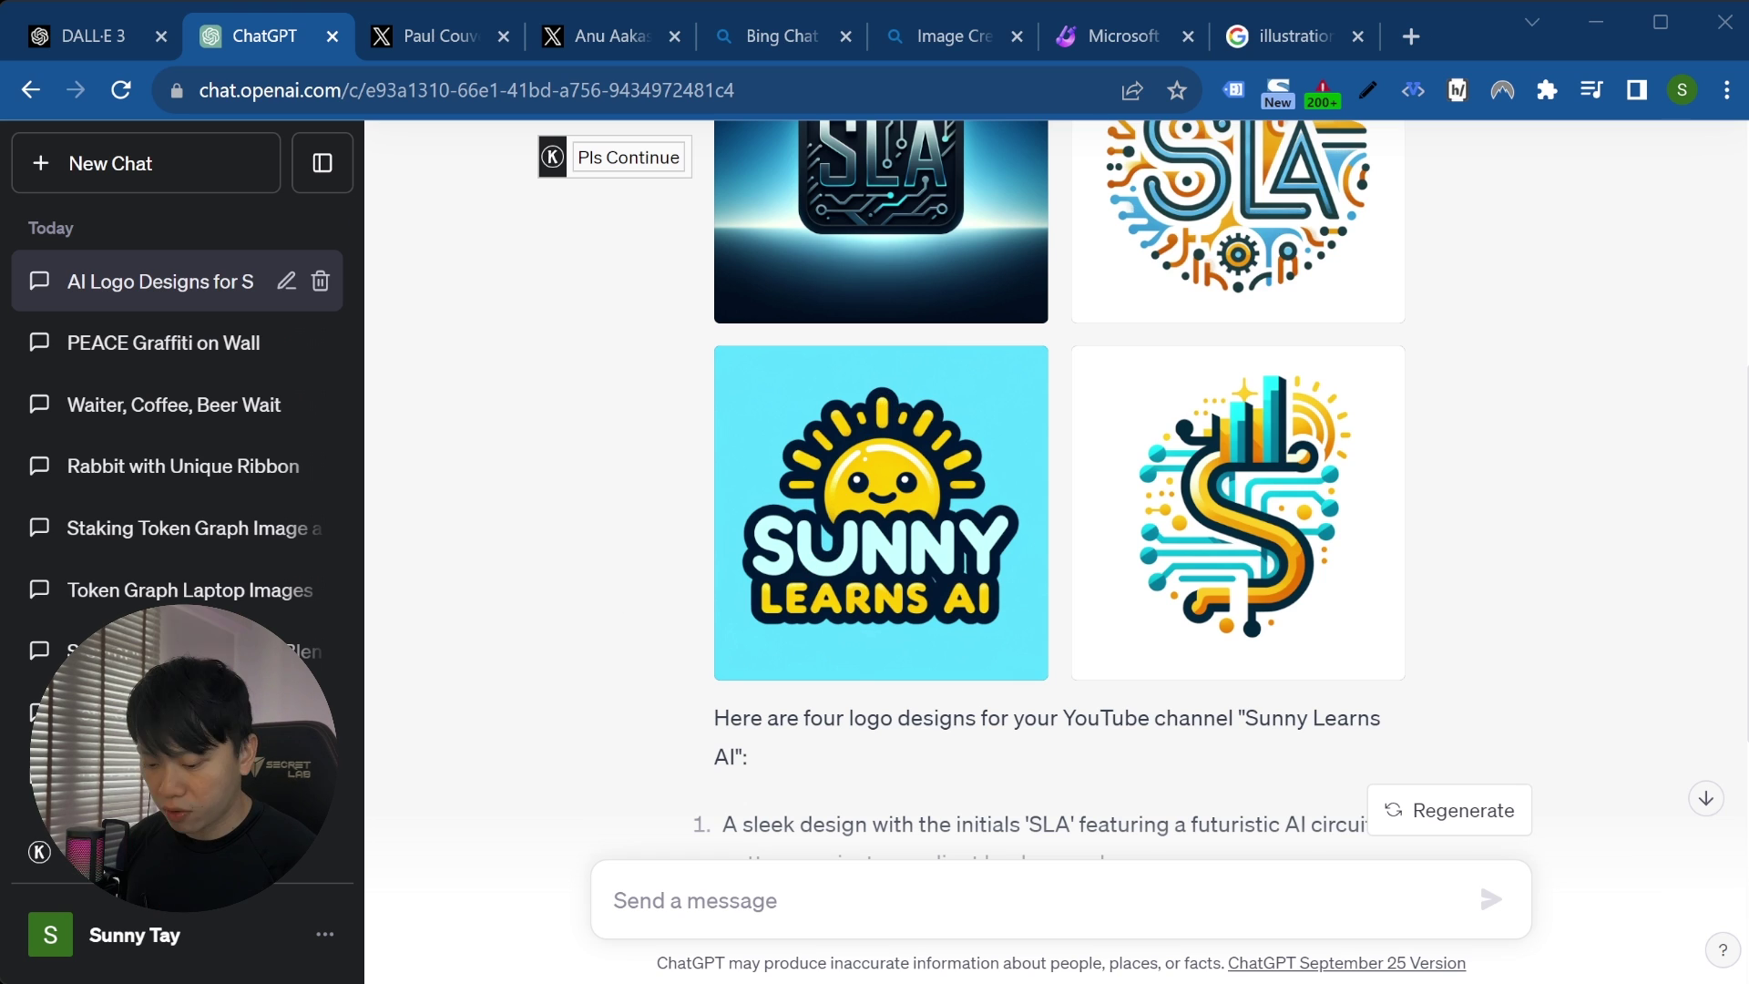
click(700, 895)
text(Using image 3, design a youtube banner with logo 3 on the left, dimensions should be 2560 × 1440 px)
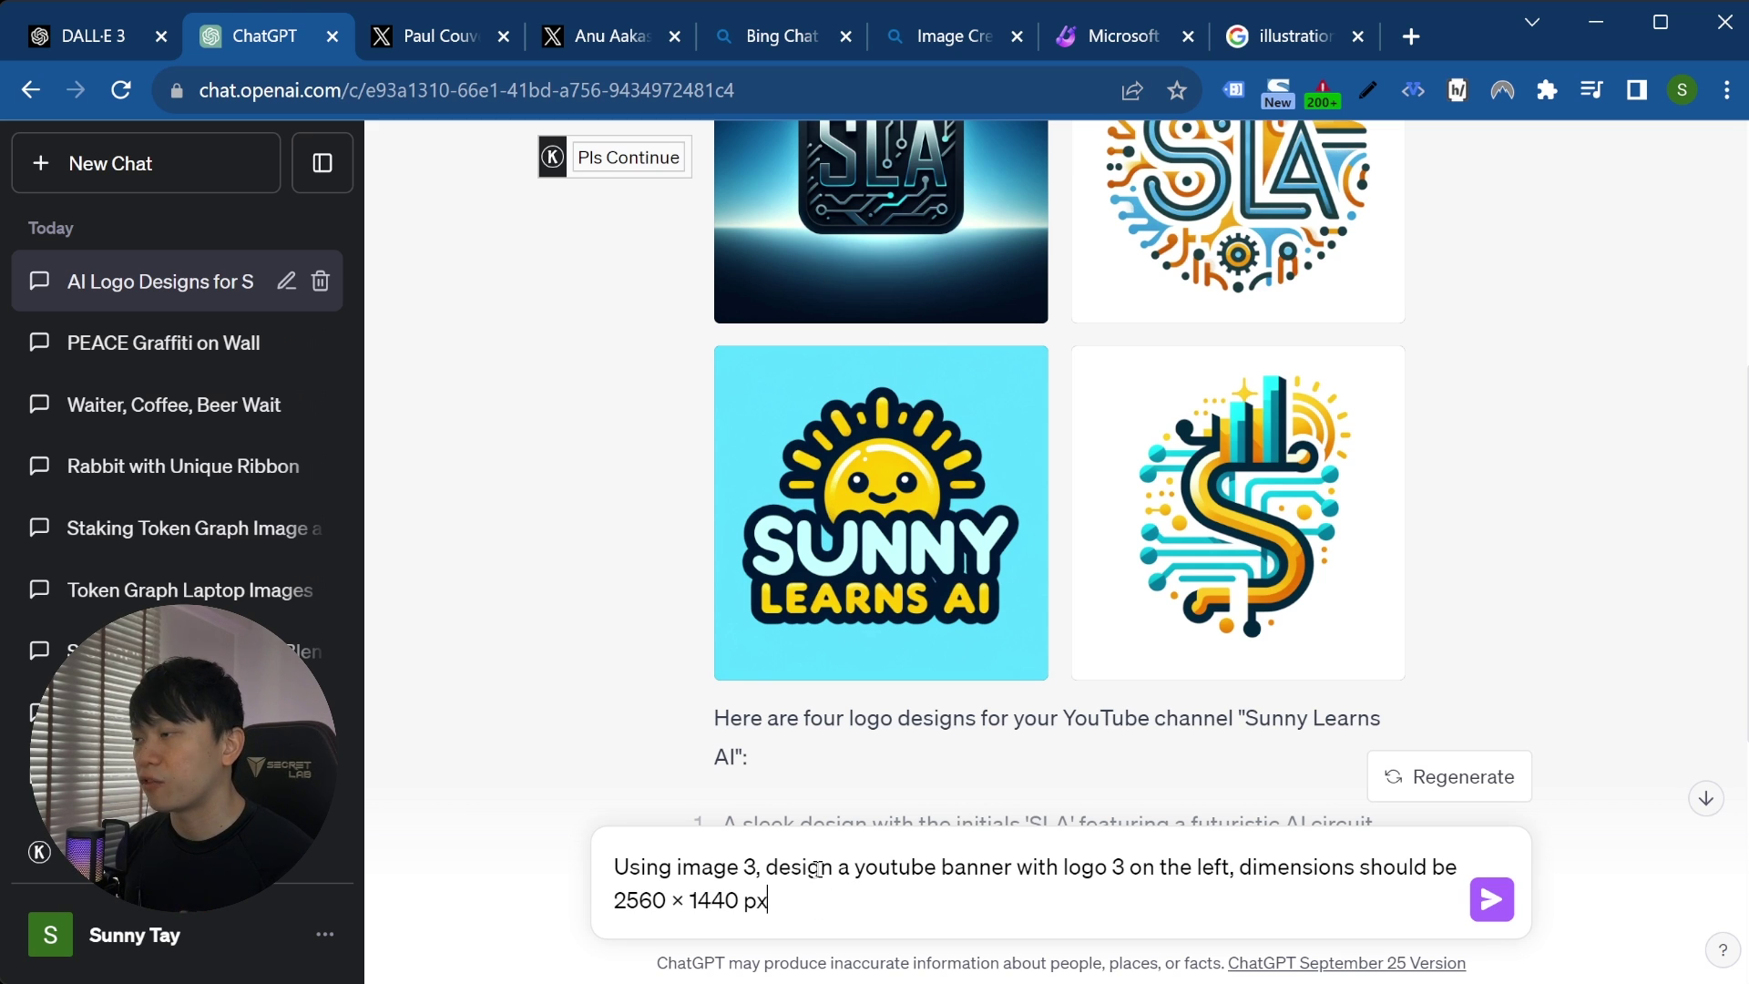
key(Return)
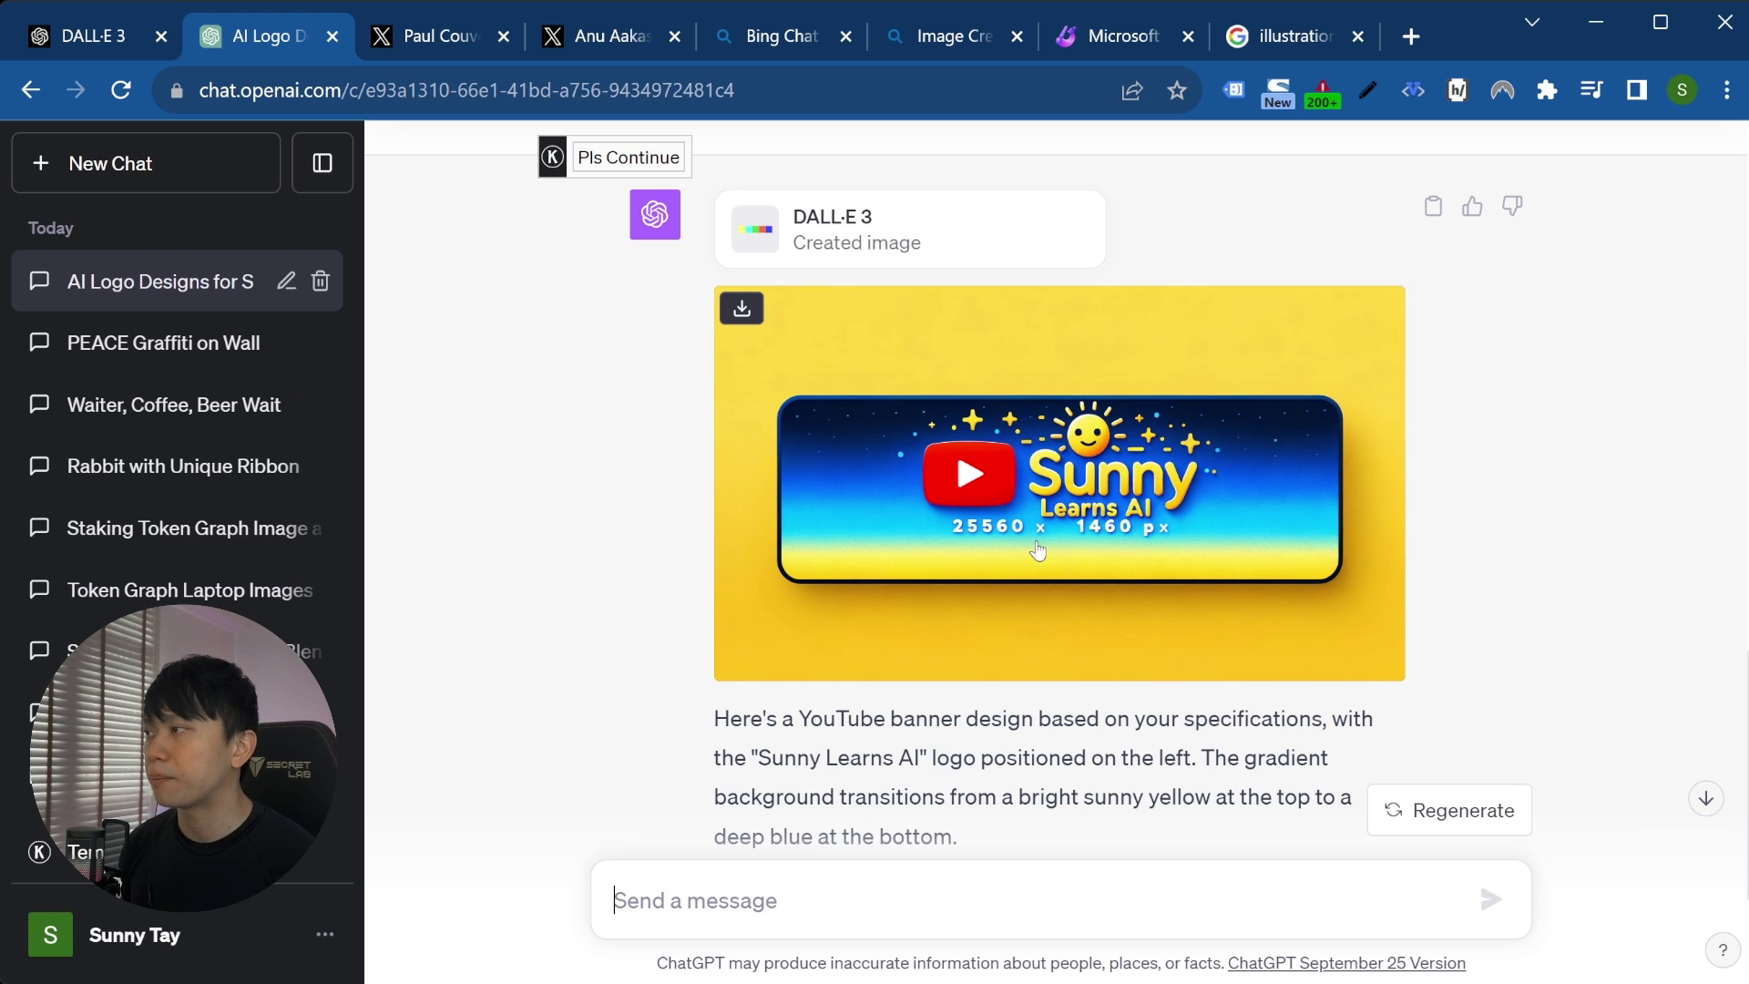
- Compare the banner with logo 3 and send the correction "please do not include the dimensions in the image"
scroll(911, 437, up, 10)
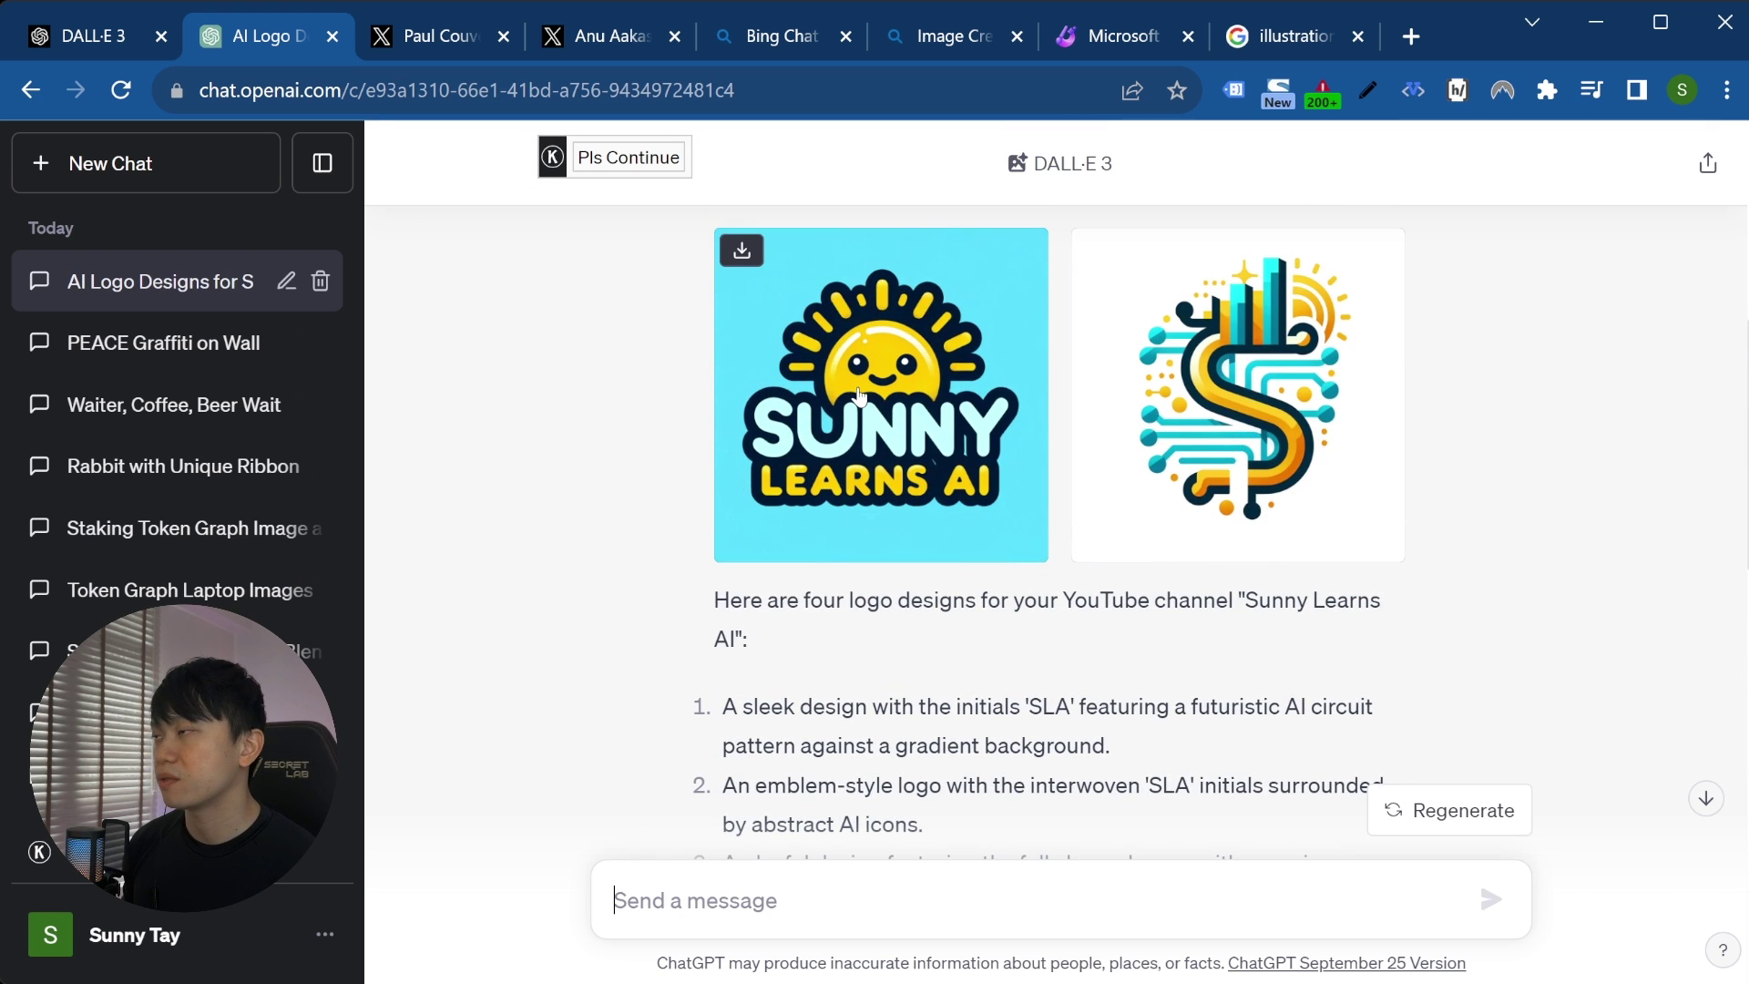
scroll(859, 394, down, 10)
click(740, 902)
text(please do )
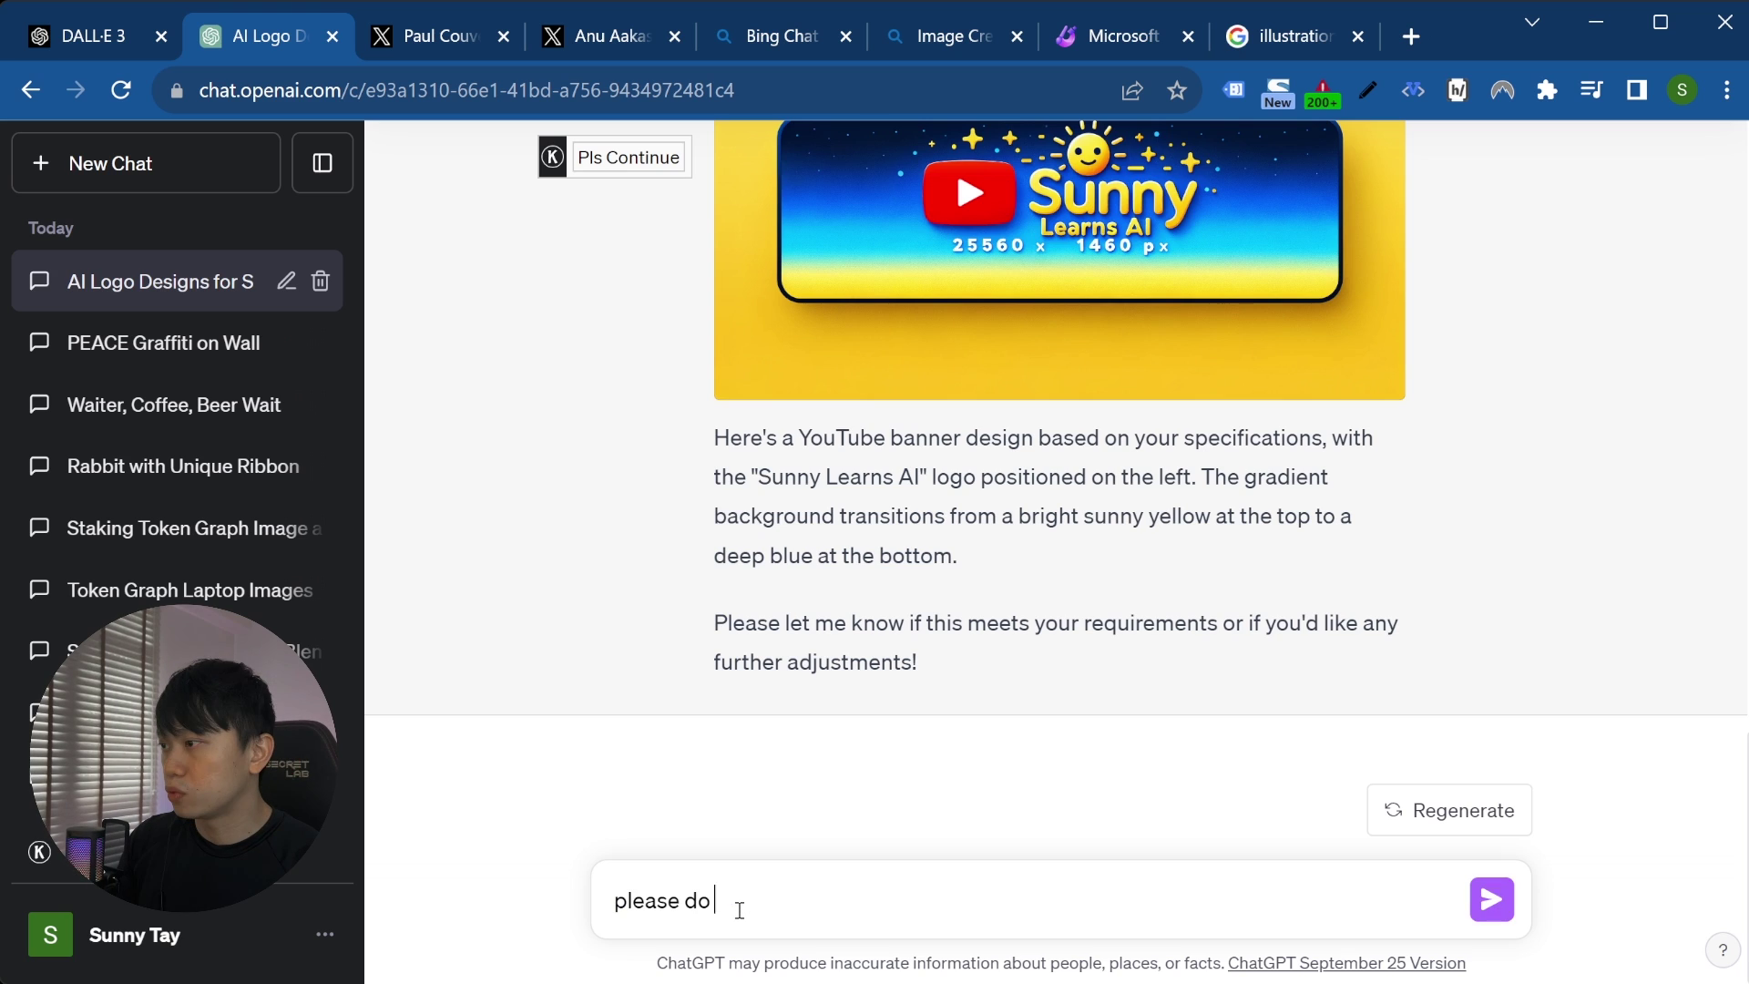
text(not include the )
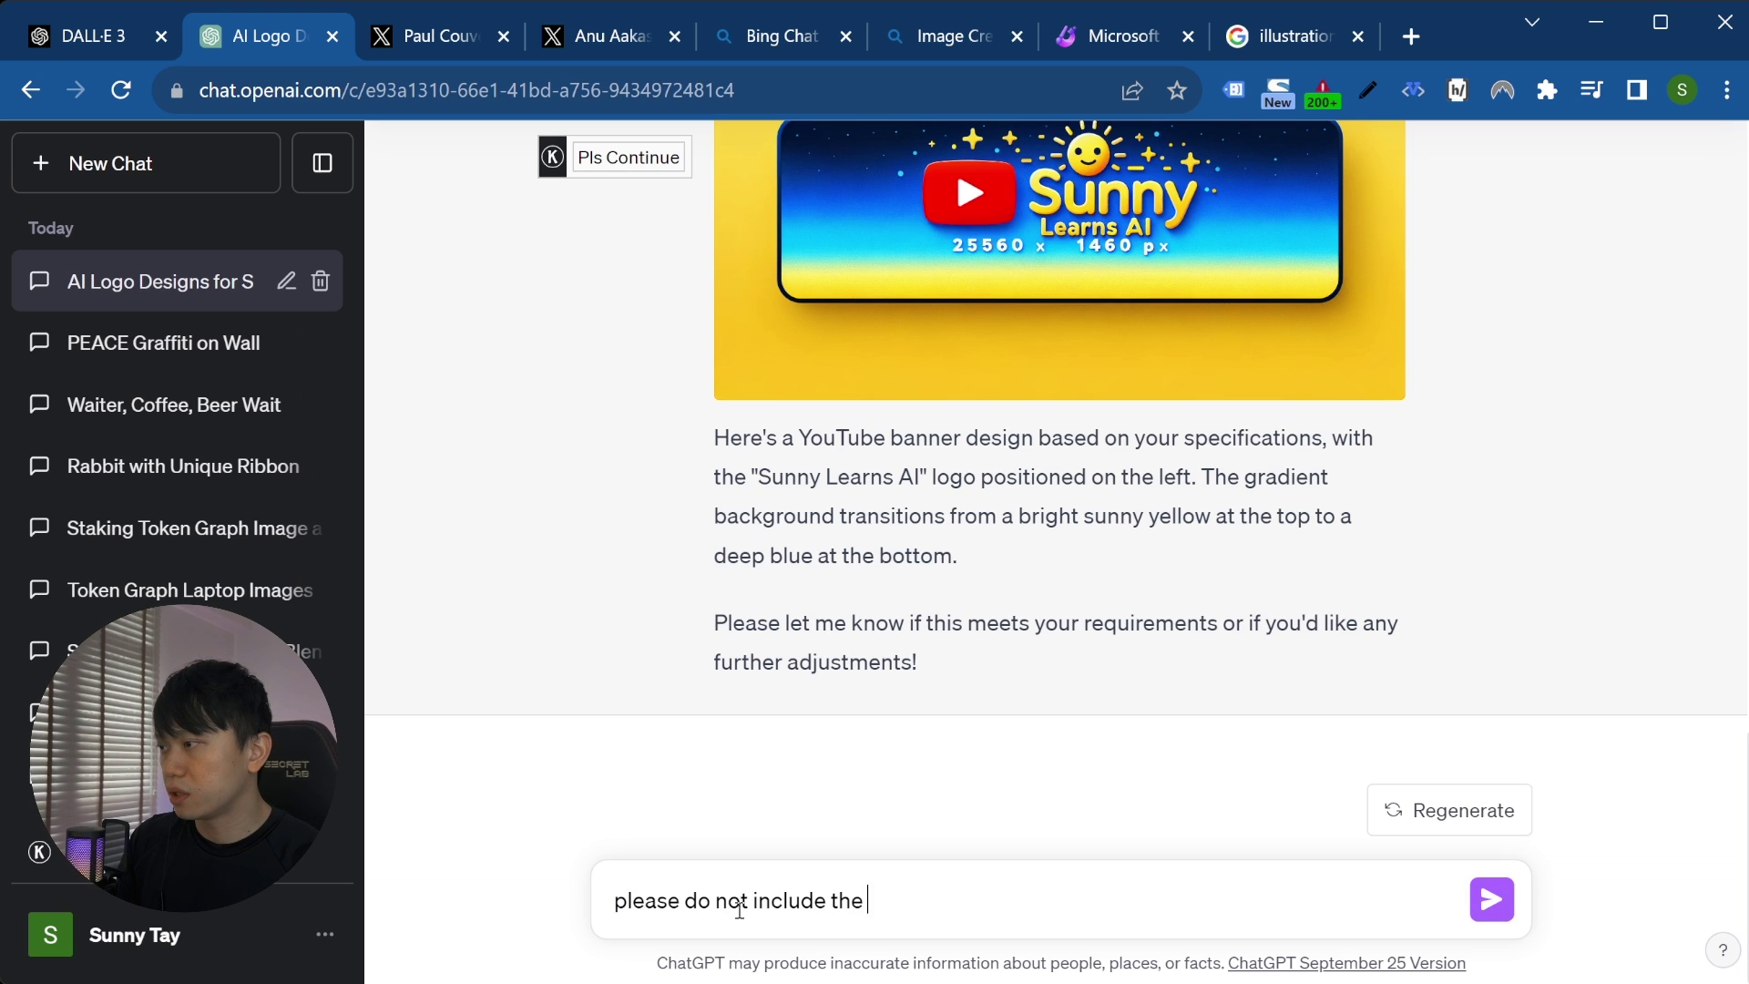
text(dimensions in )
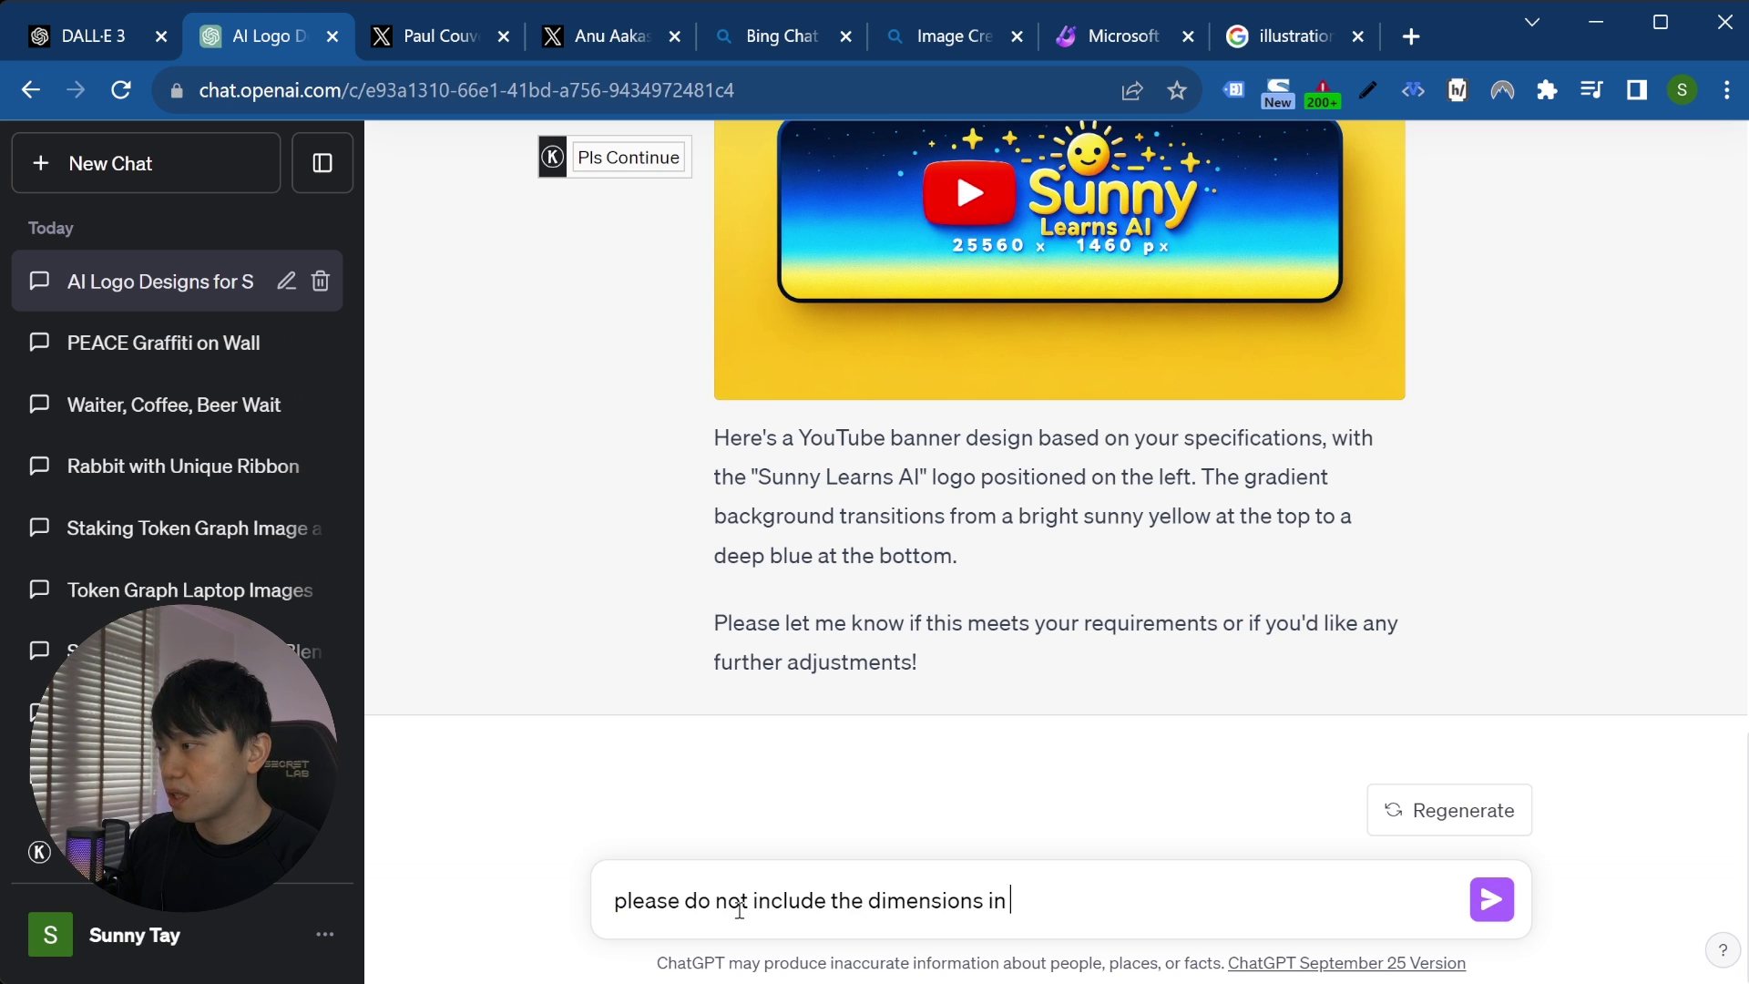
text(the image)
key(Return)
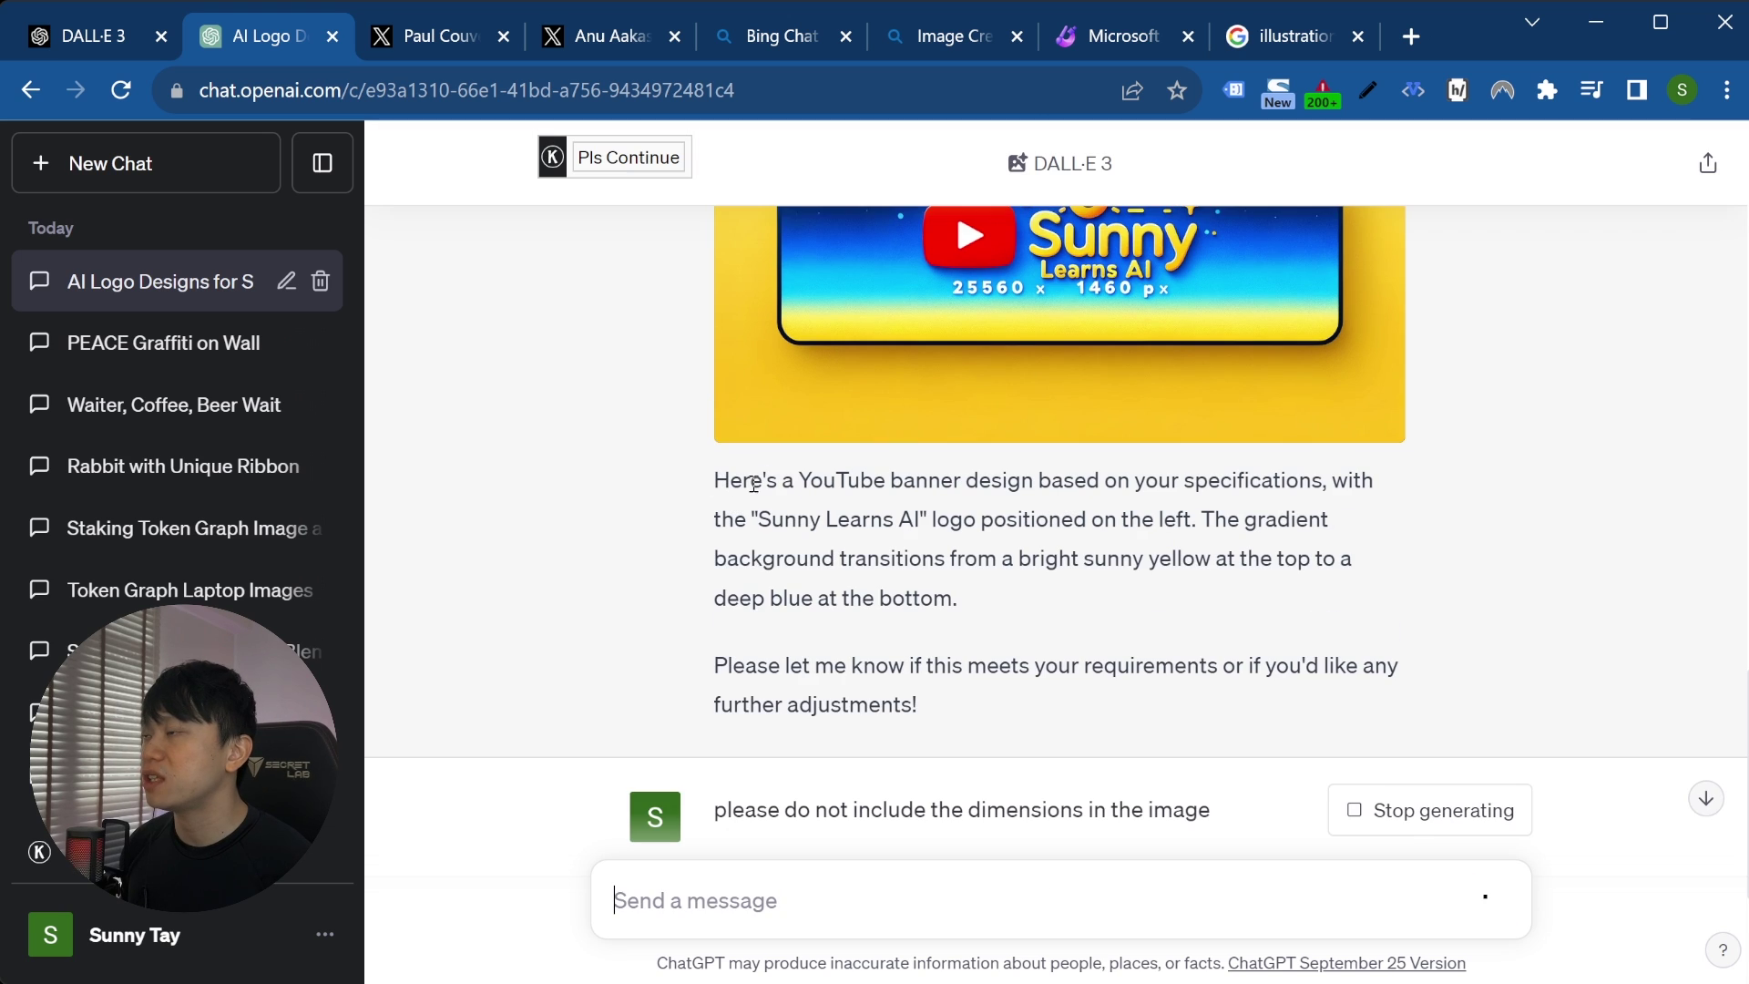
- Check the banner and its description against the original logo 3, and read the reply to the correction request
drag(756, 520, 931, 521)
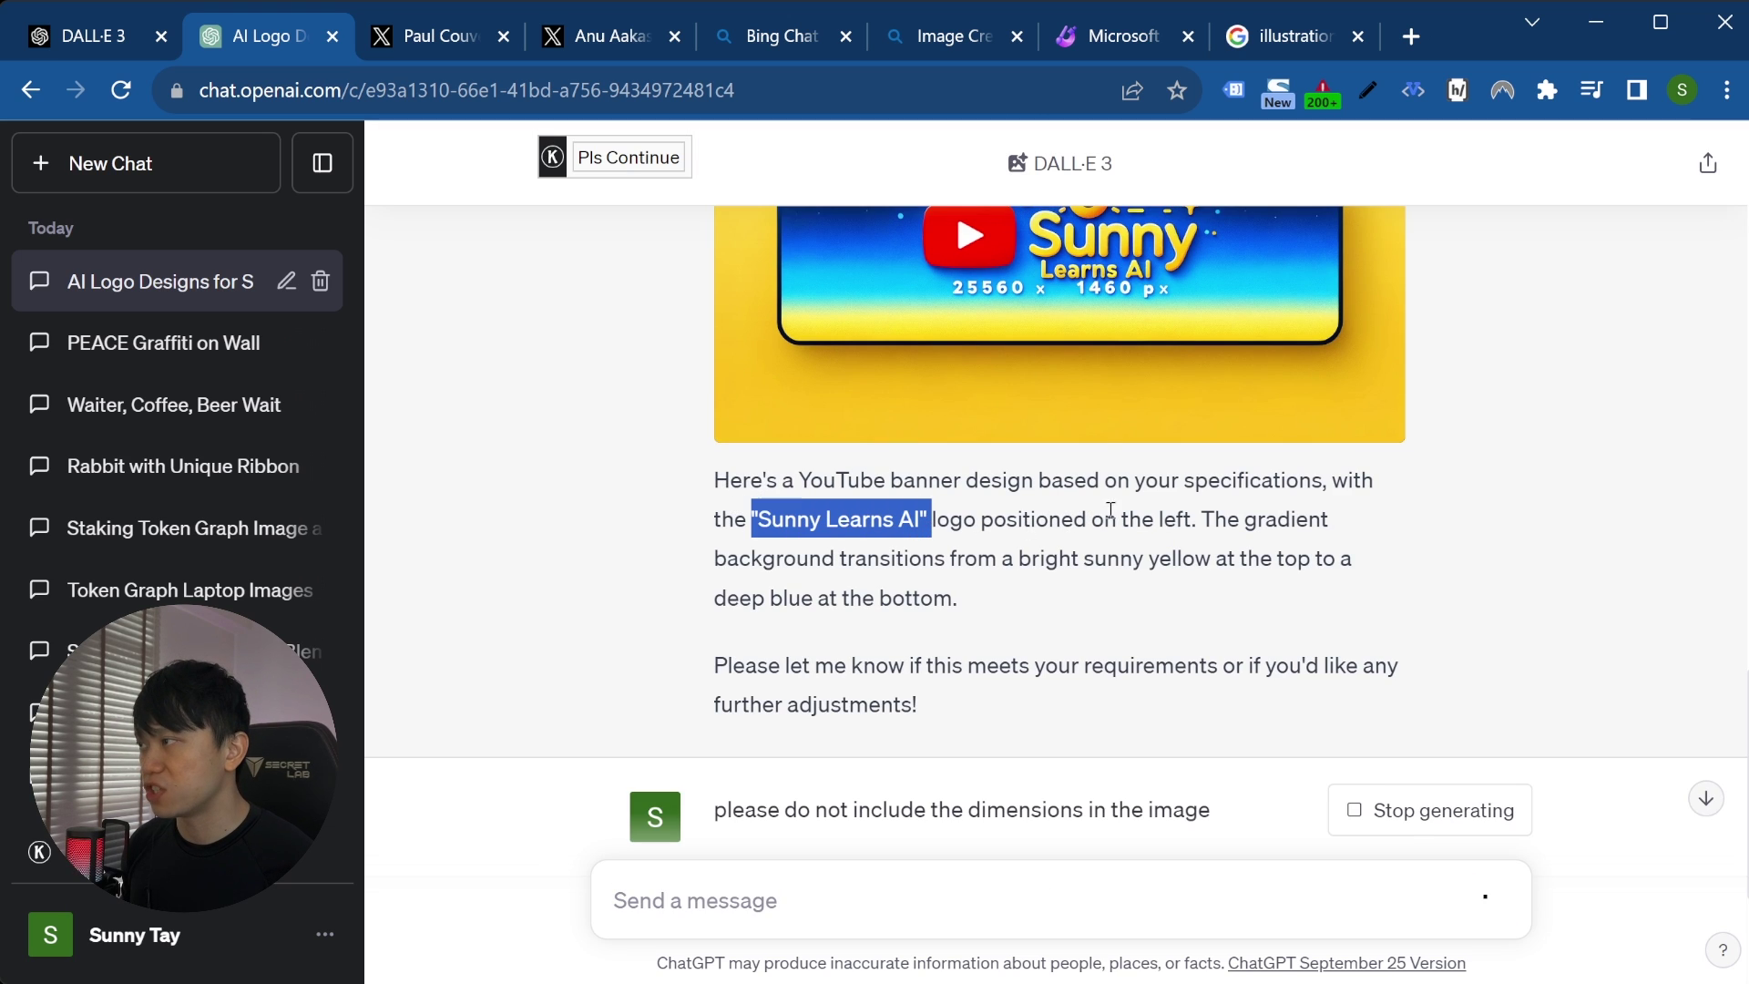
scroll(1061, 501, up, 3)
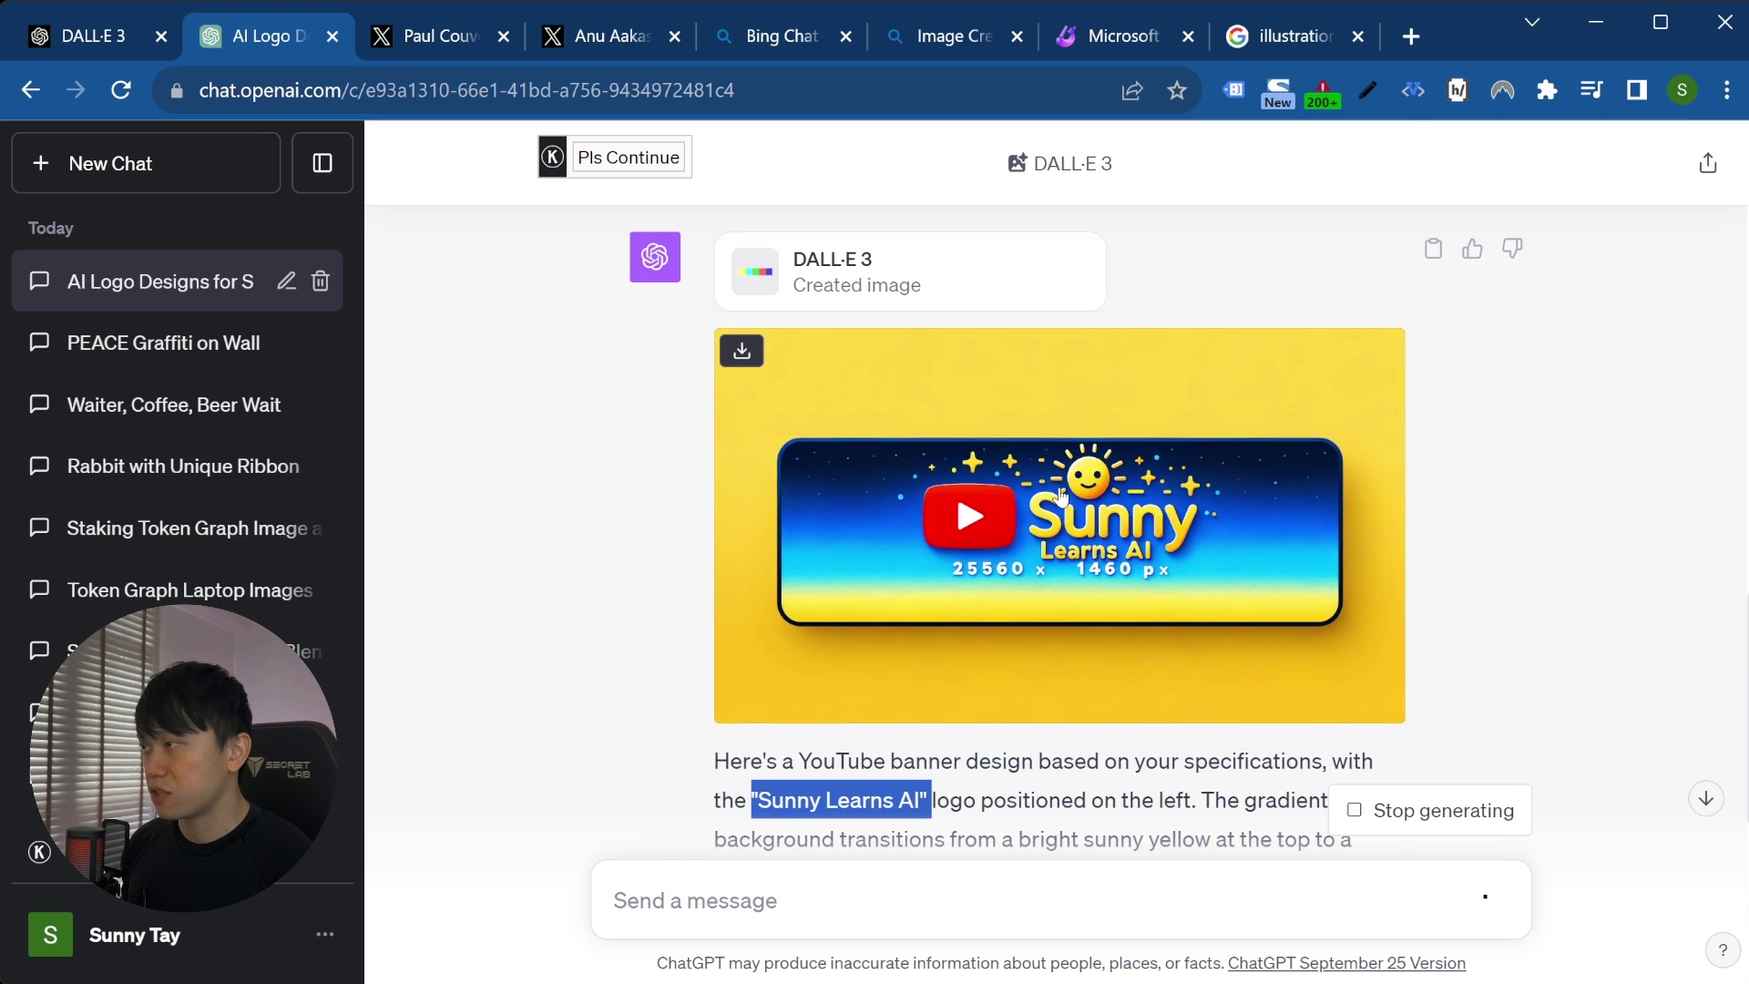
scroll(1061, 497, down, 6)
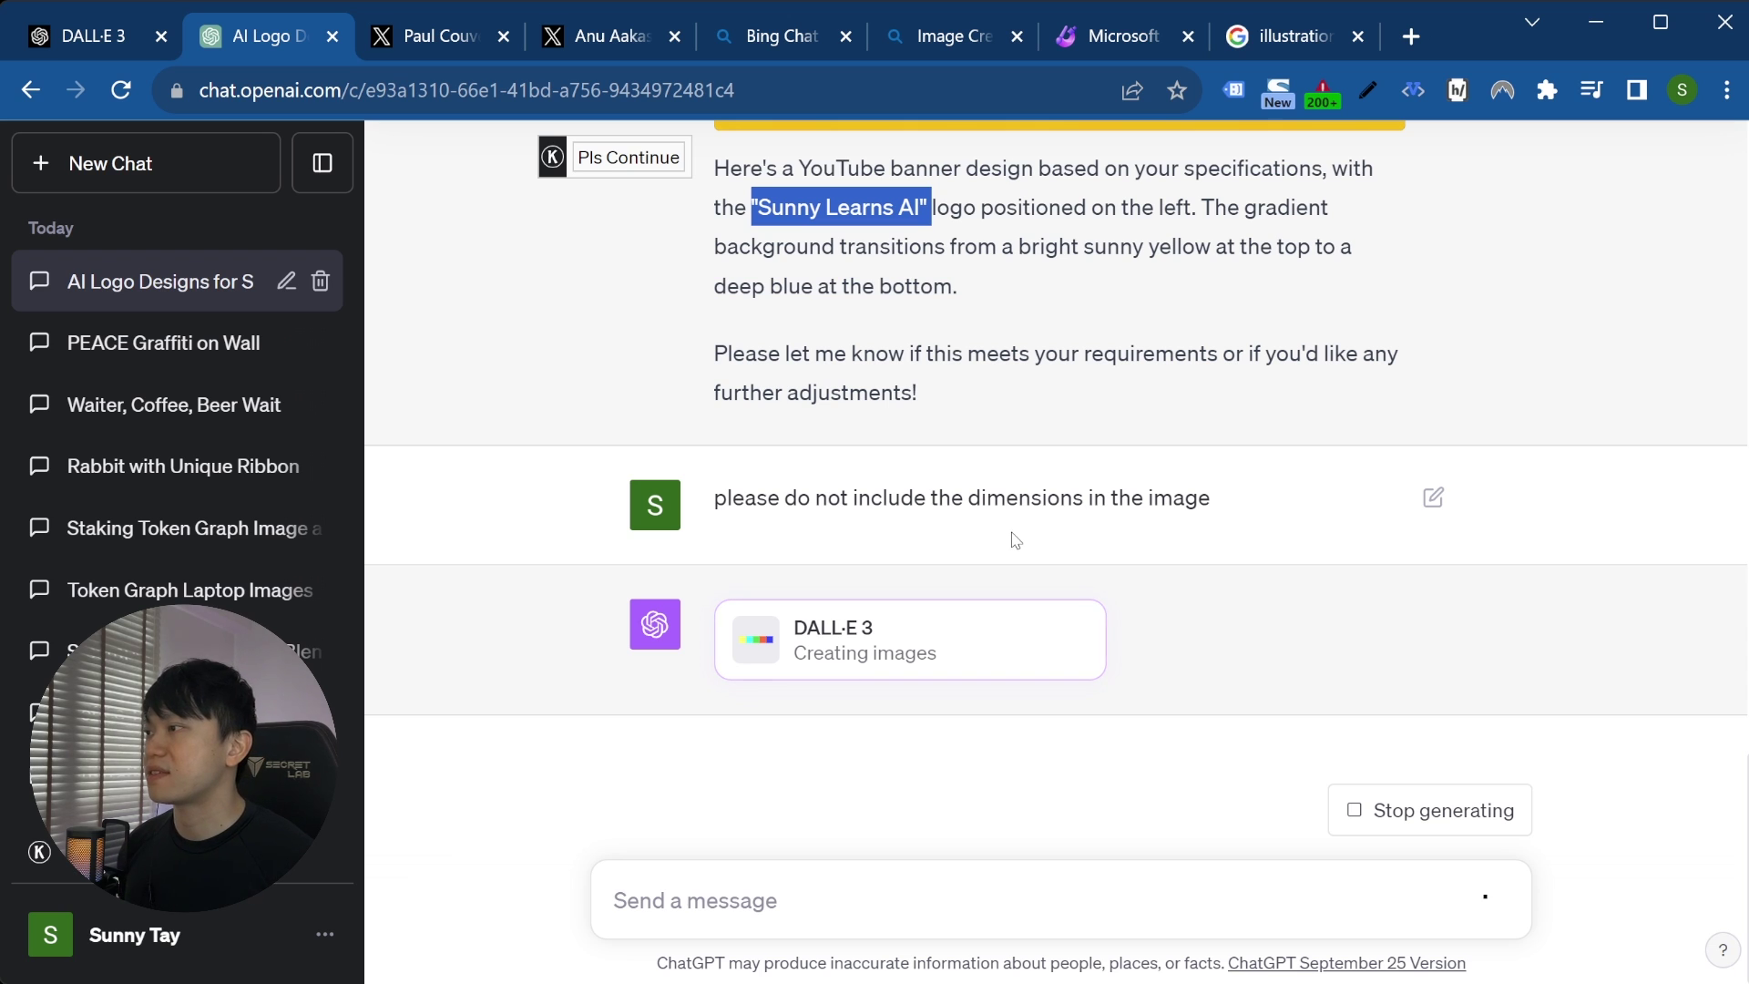
scroll(1015, 539, up, 9)
scroll(1018, 525, down, 2)
scroll(1016, 527, up, 10)
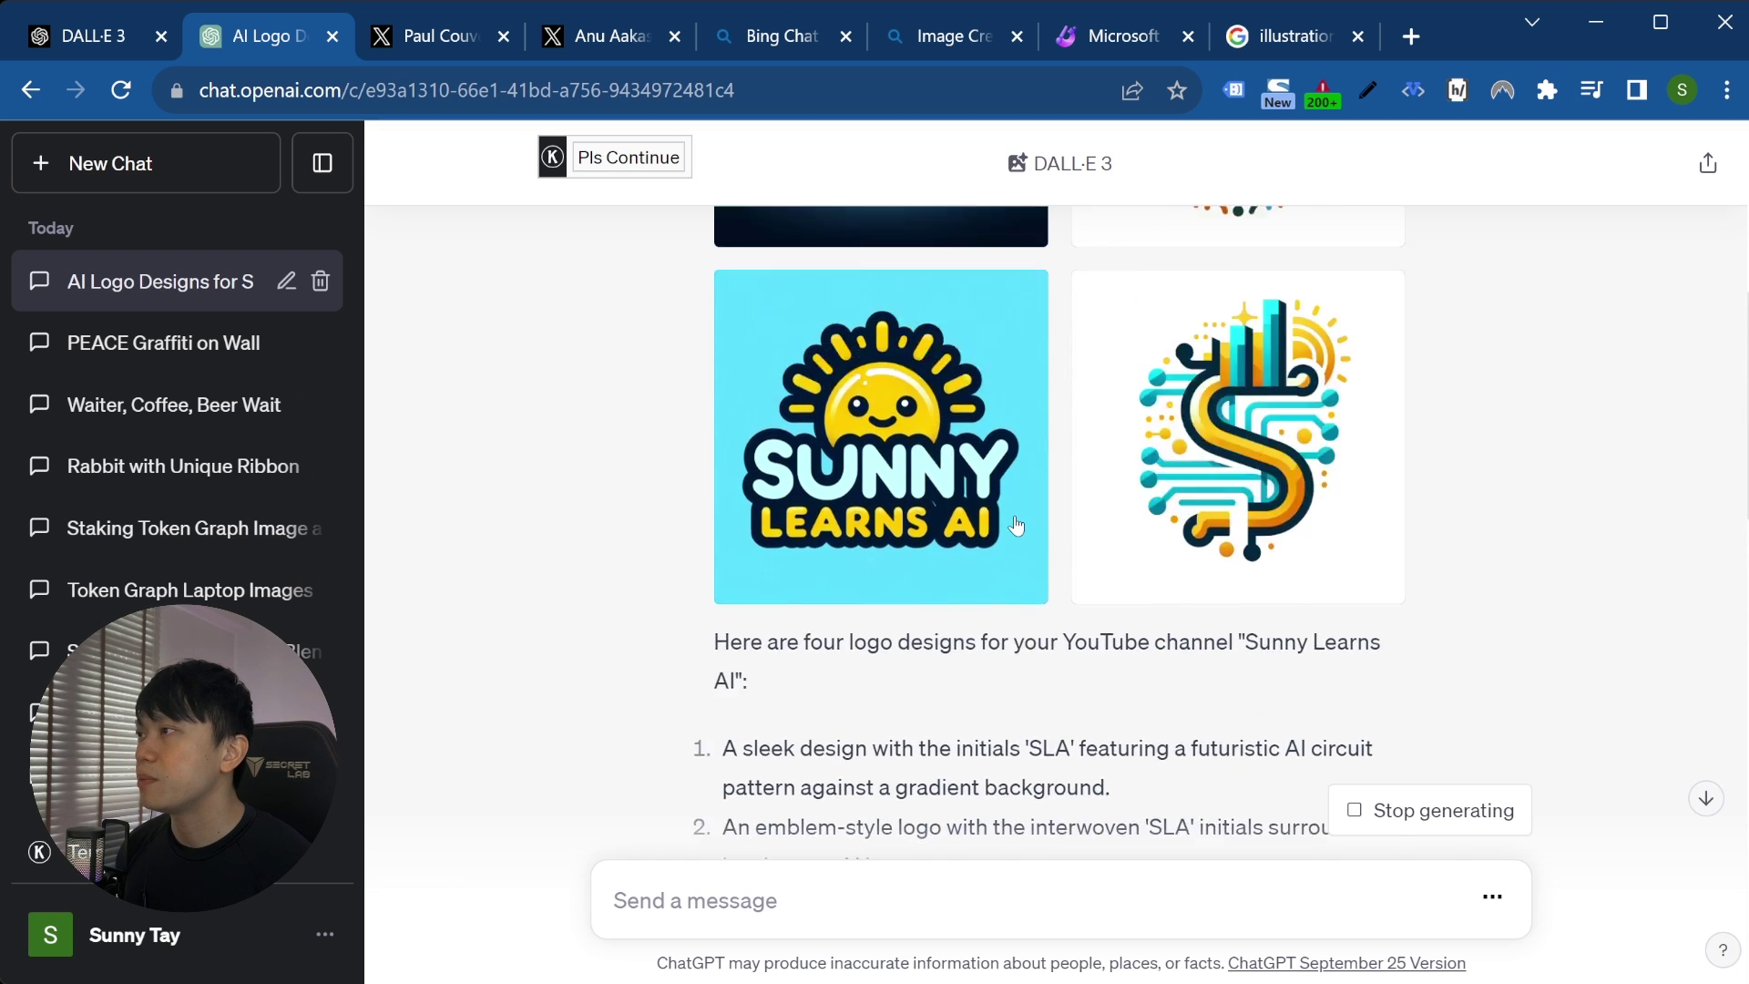
scroll(1017, 527, down, 9)
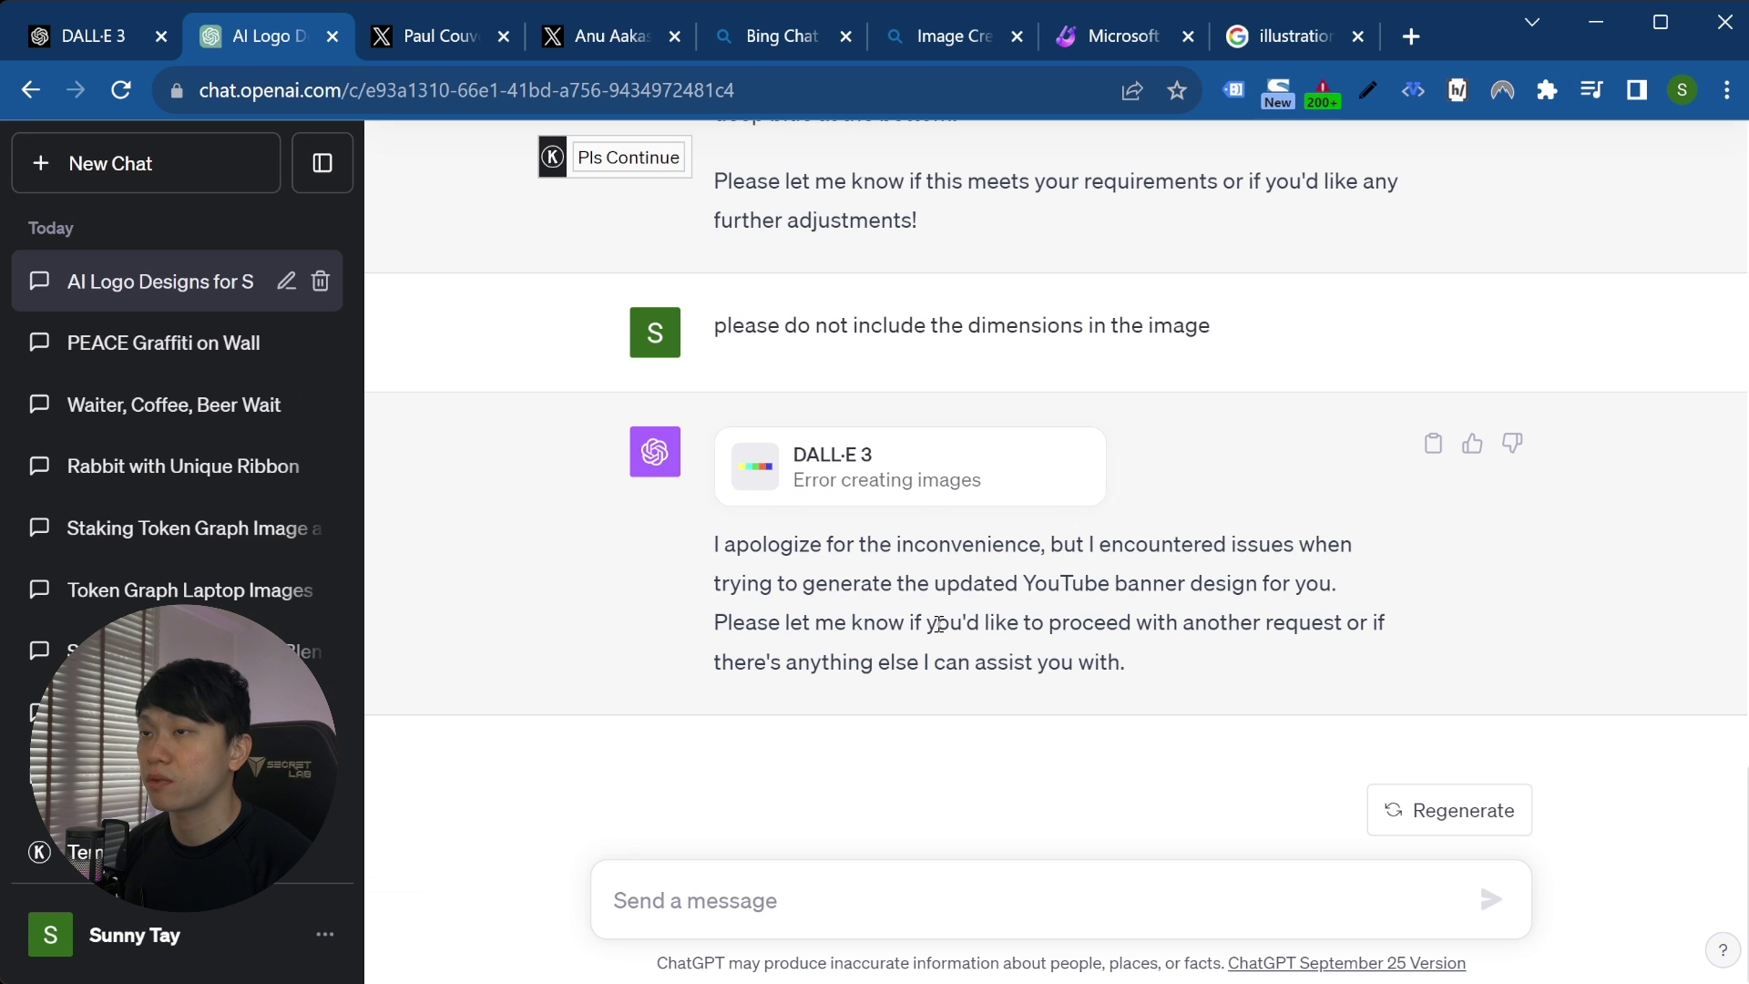
scroll(938, 625, up, 6)
scroll(939, 623, down, 3)
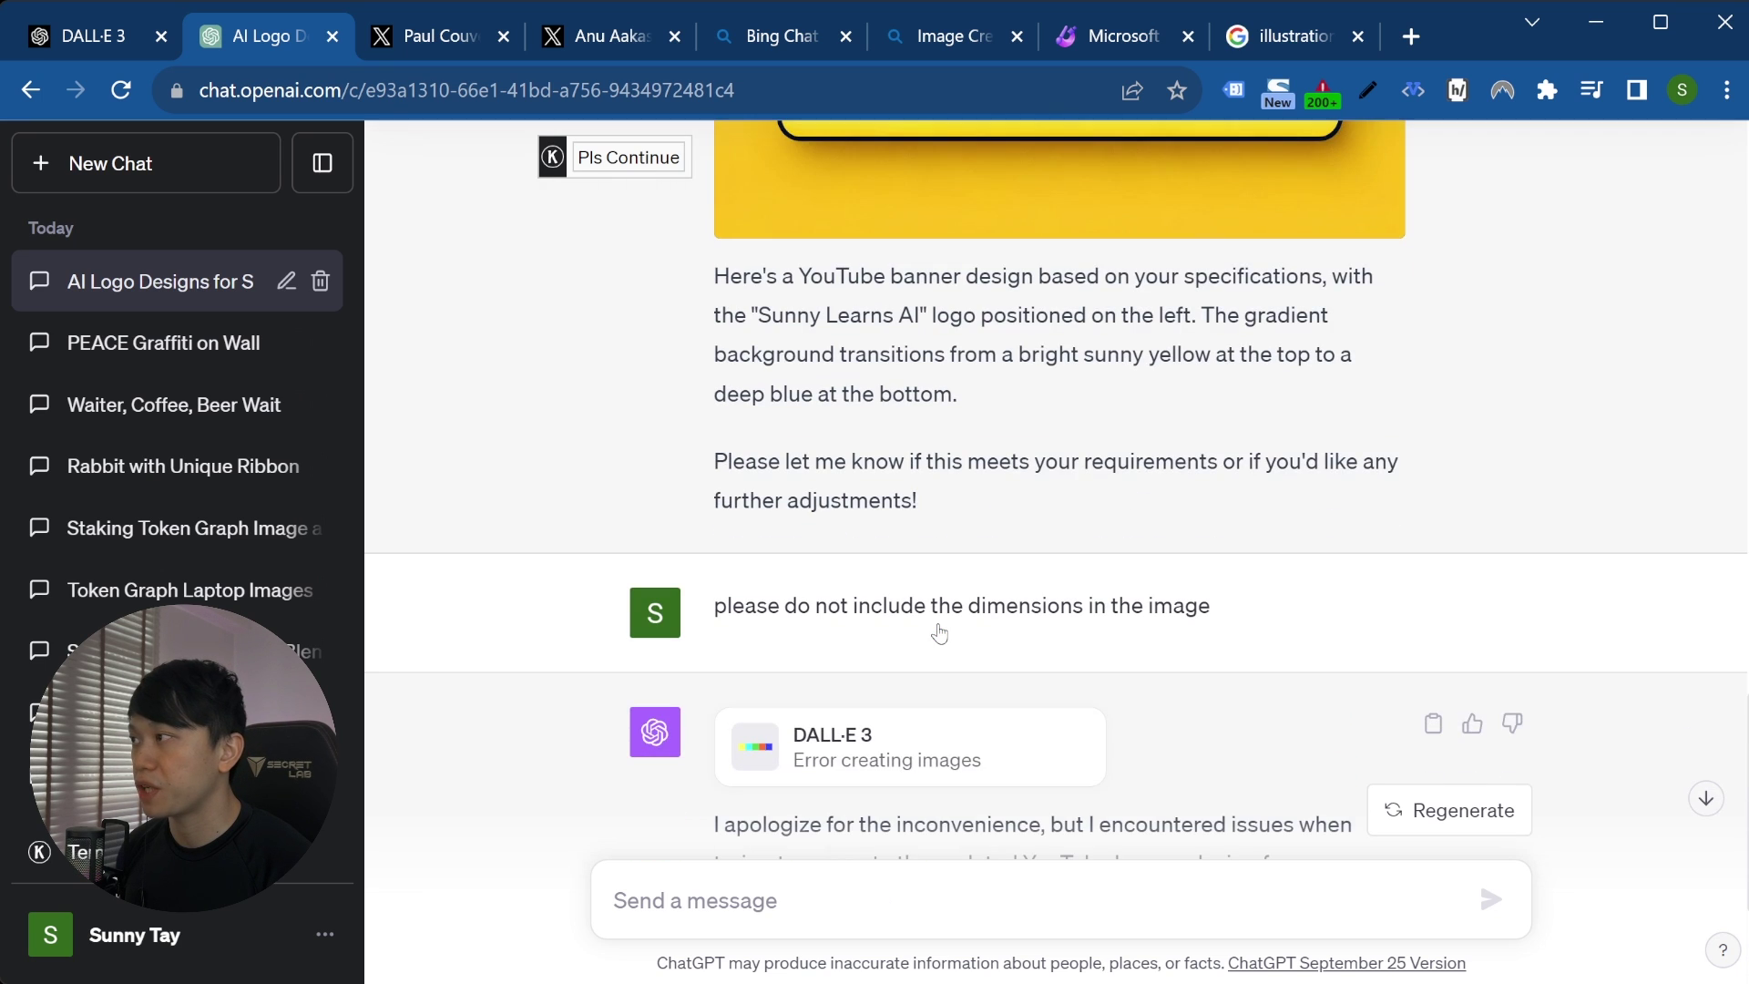
- Edit the original banner prompt to say logo 3 is "positioned on the left", and make the dimensions a separate sentence
scroll(938, 629, up, 10)
click(1432, 610)
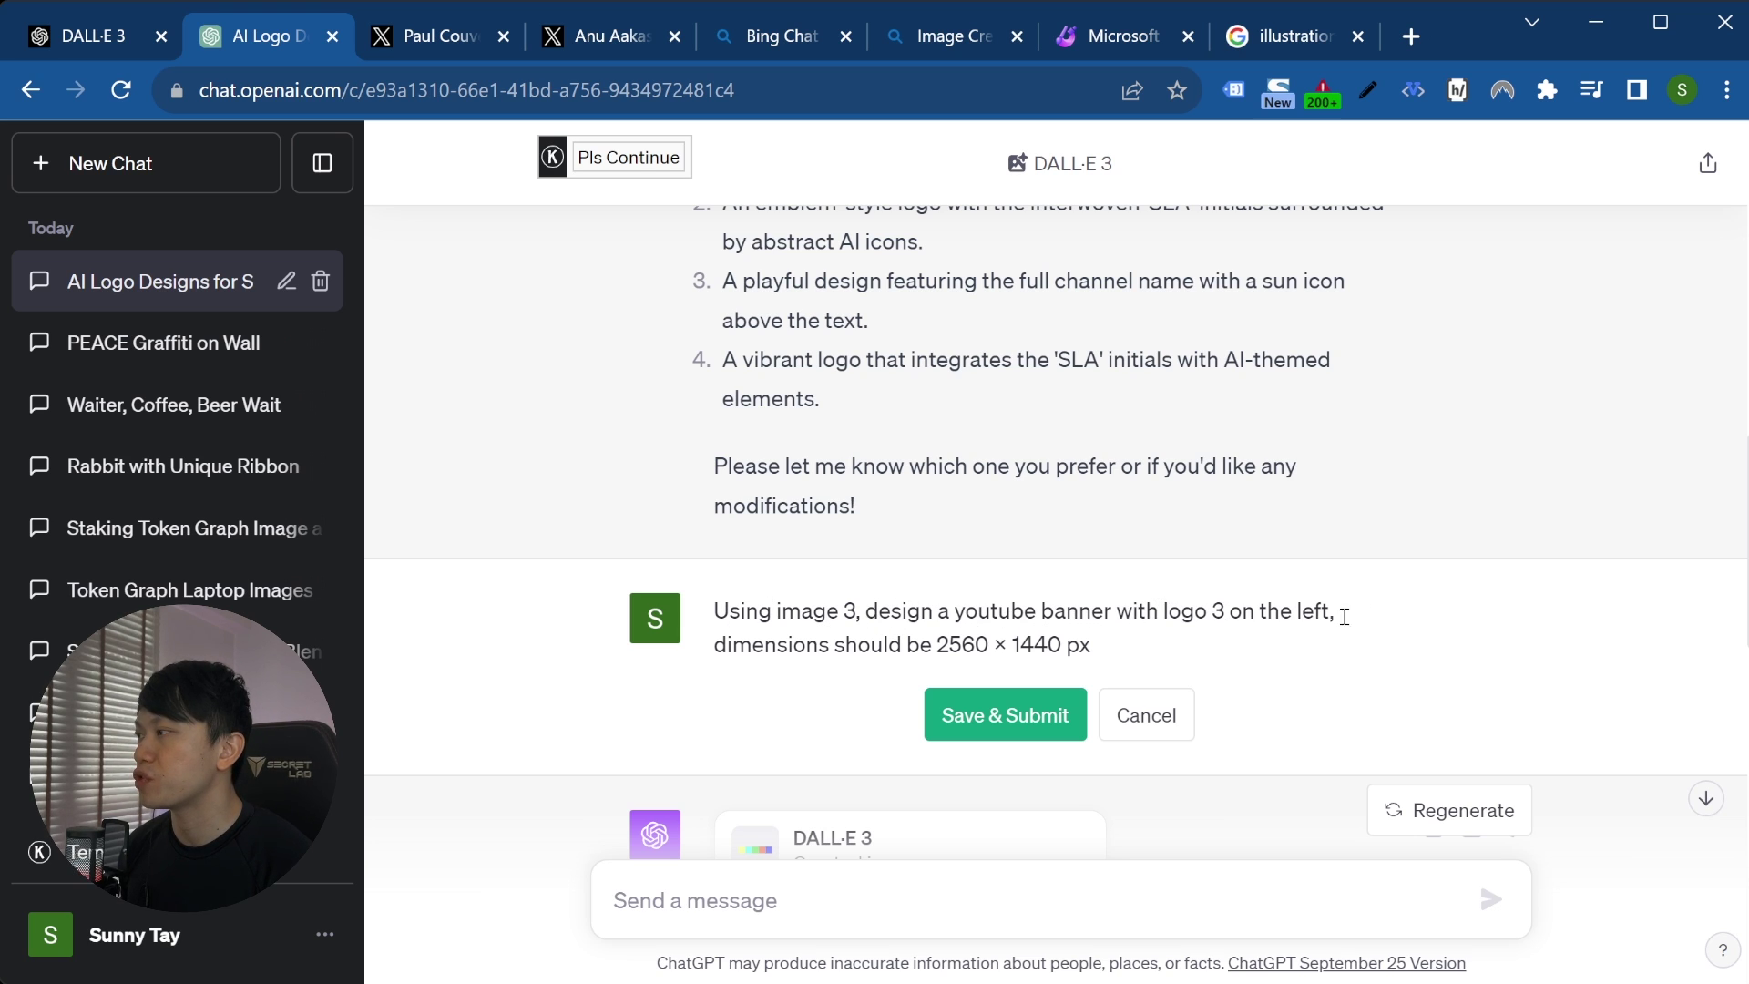
text(positioned)
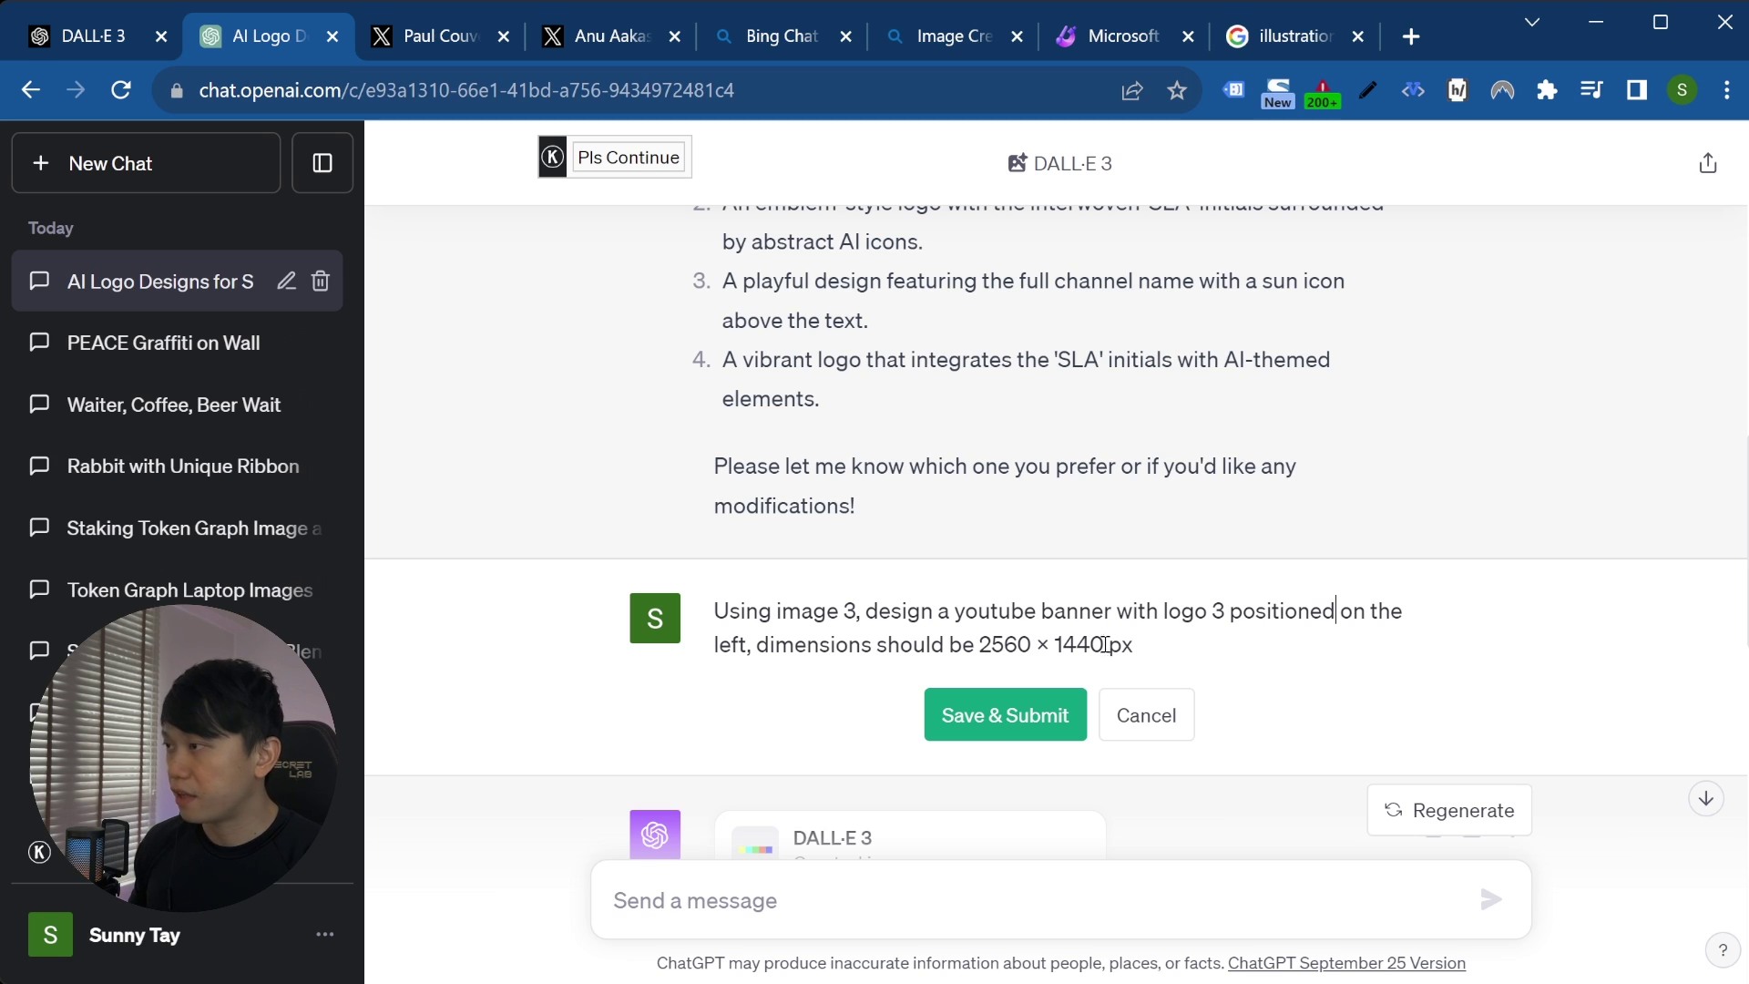
click(763, 645)
key(BackSpace)
key(BackSpace)
text(. D)
drag(773, 644, 786, 644)
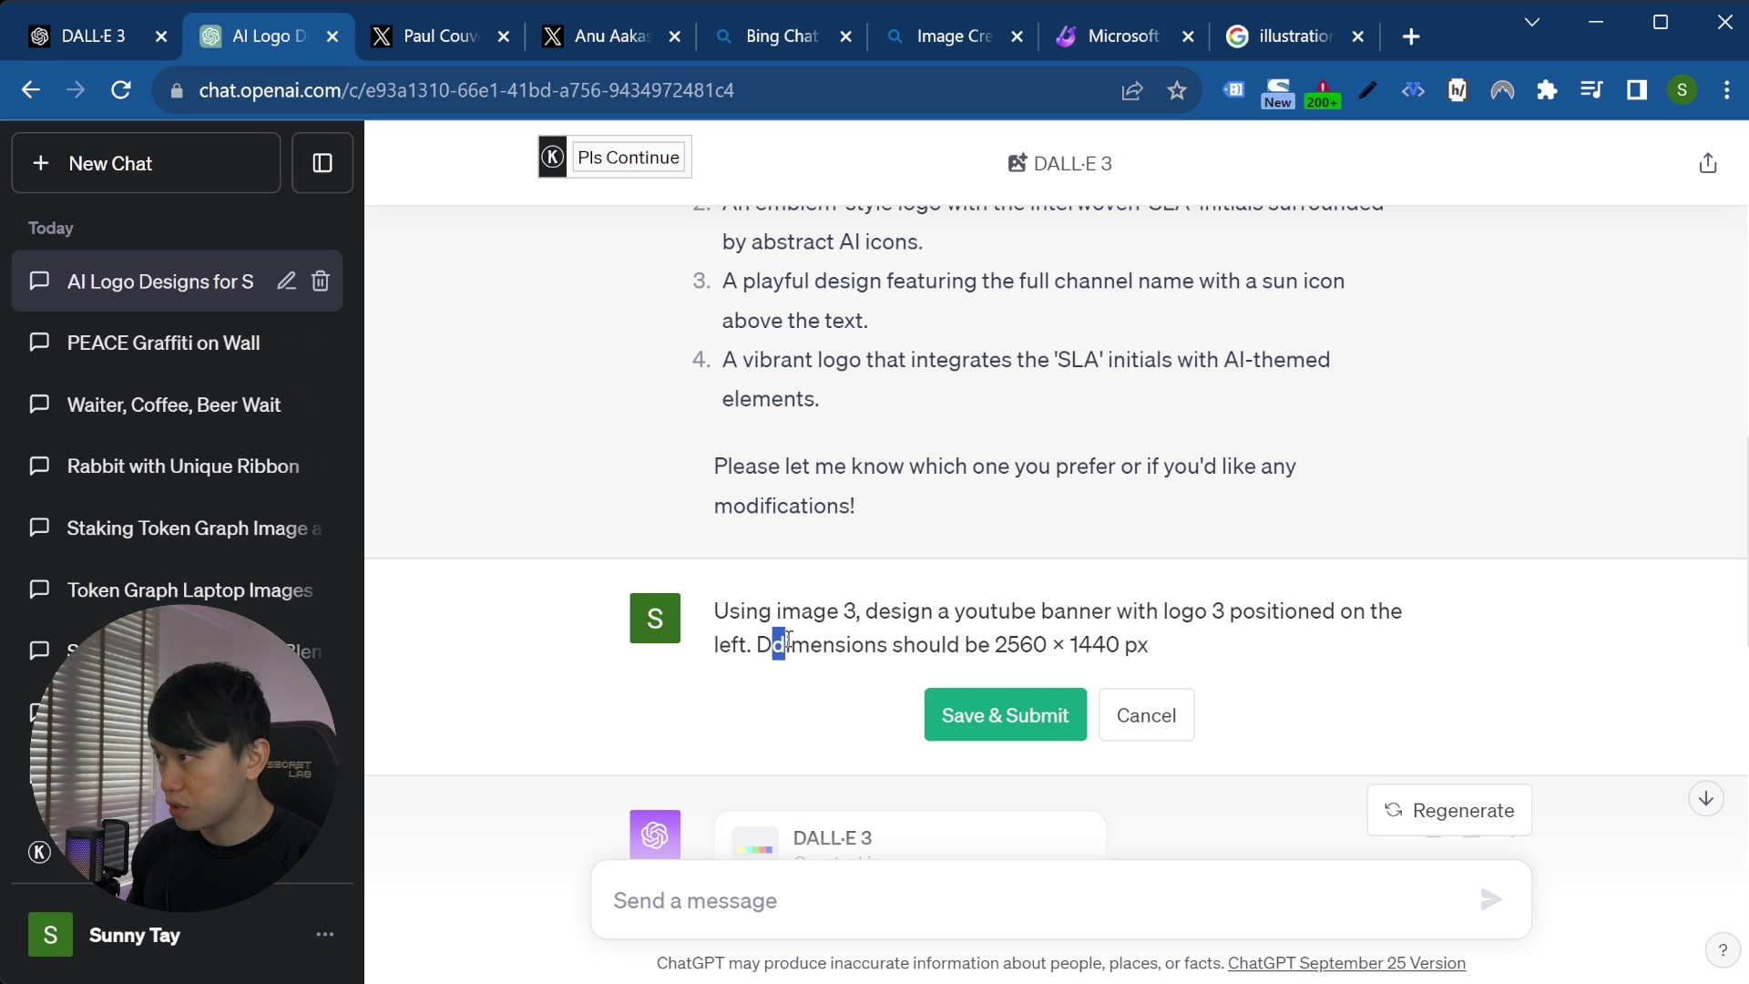
key(BackSpace)
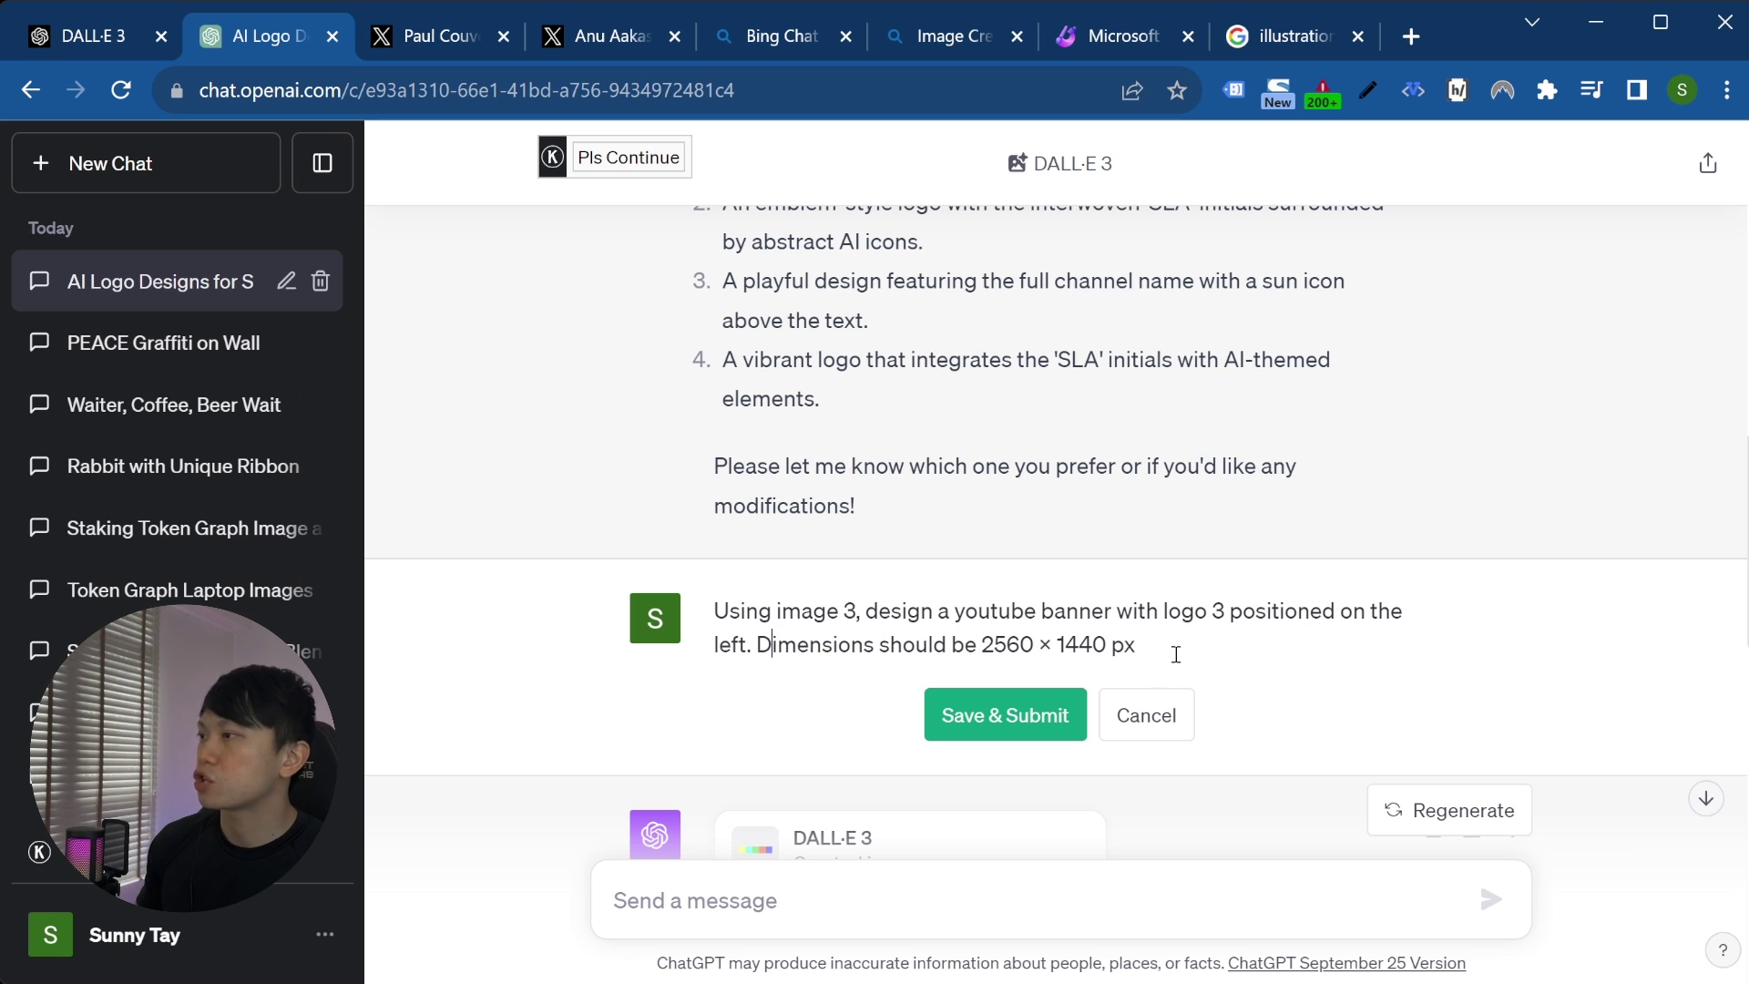
- Add "on the right, you can add anything you want based on your creativity.", specify dimensions "of the image", and resubmit the prompt
text(on the right you)
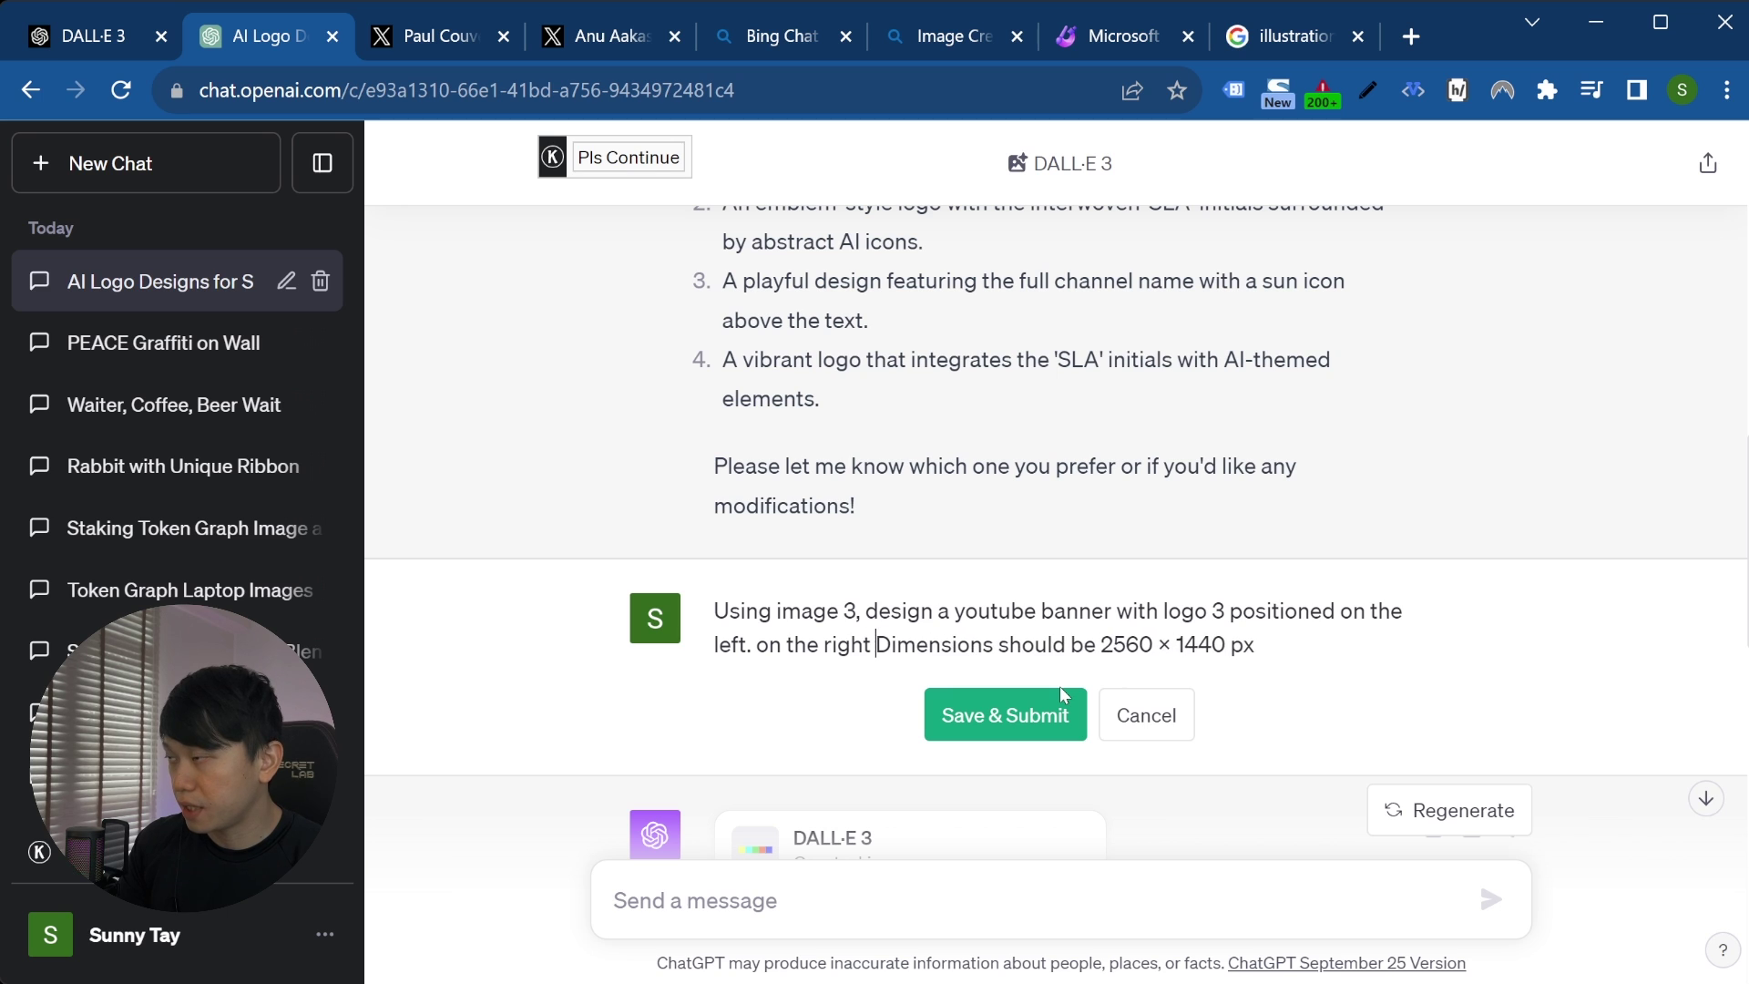
text( can add anything you want based on your creativity.)
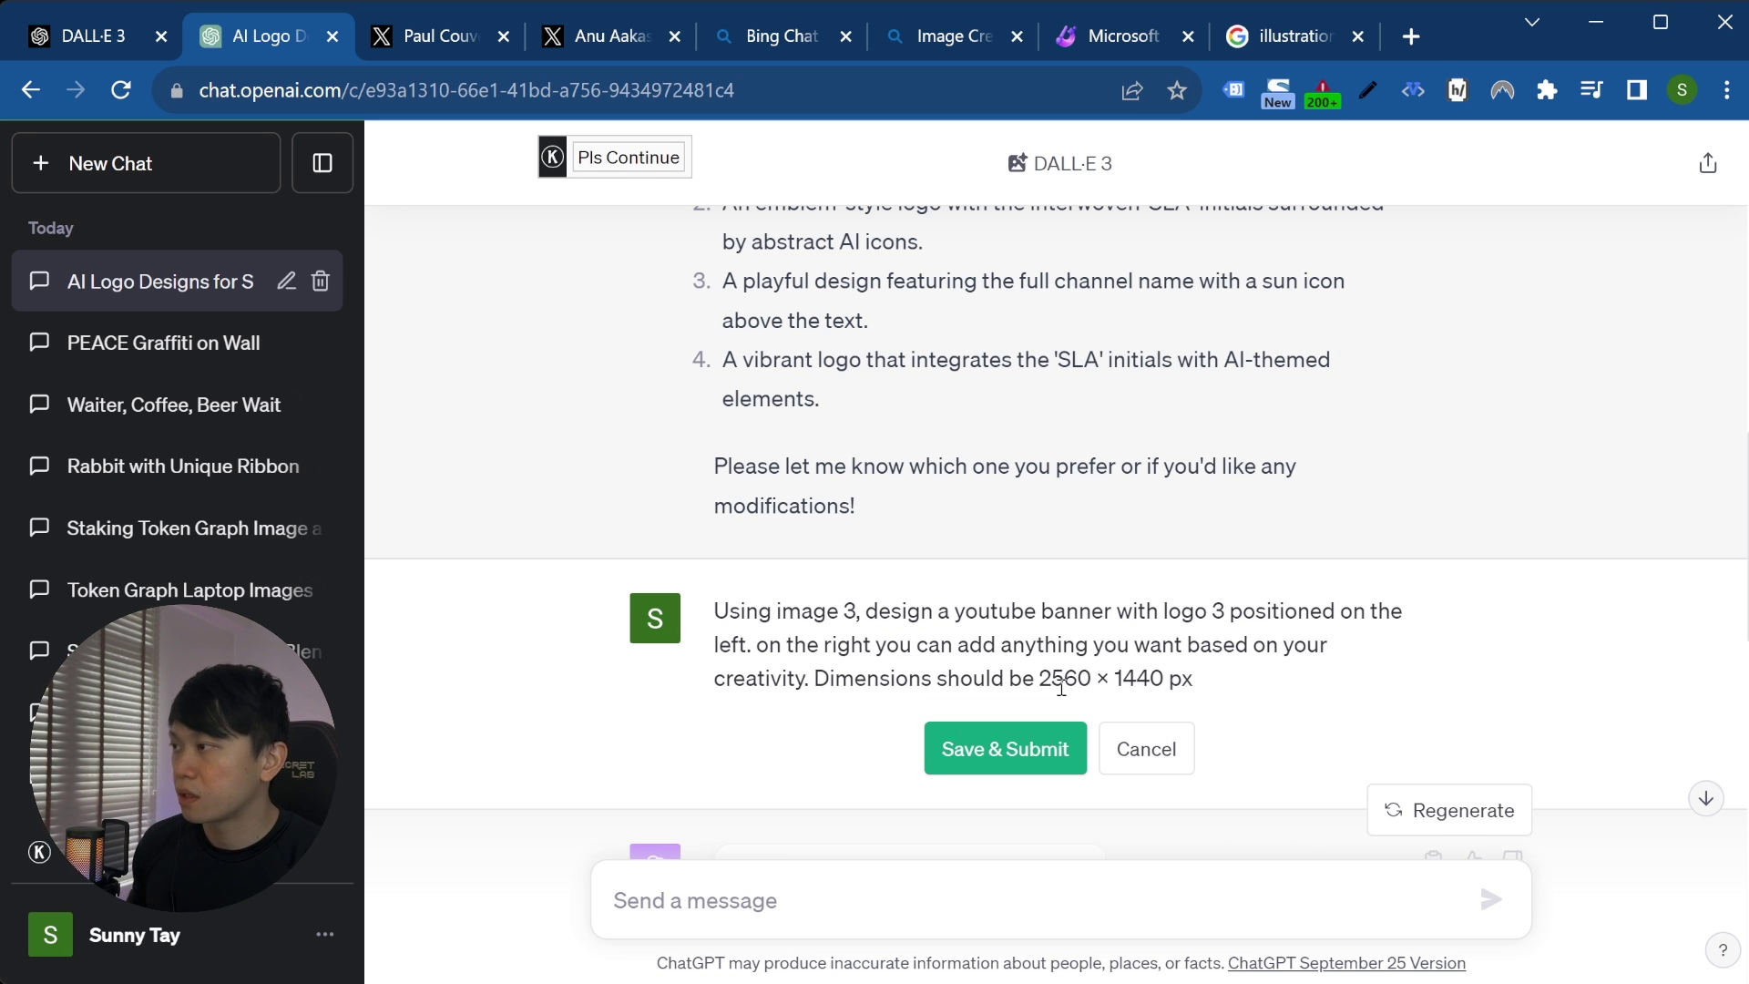
click(932, 679)
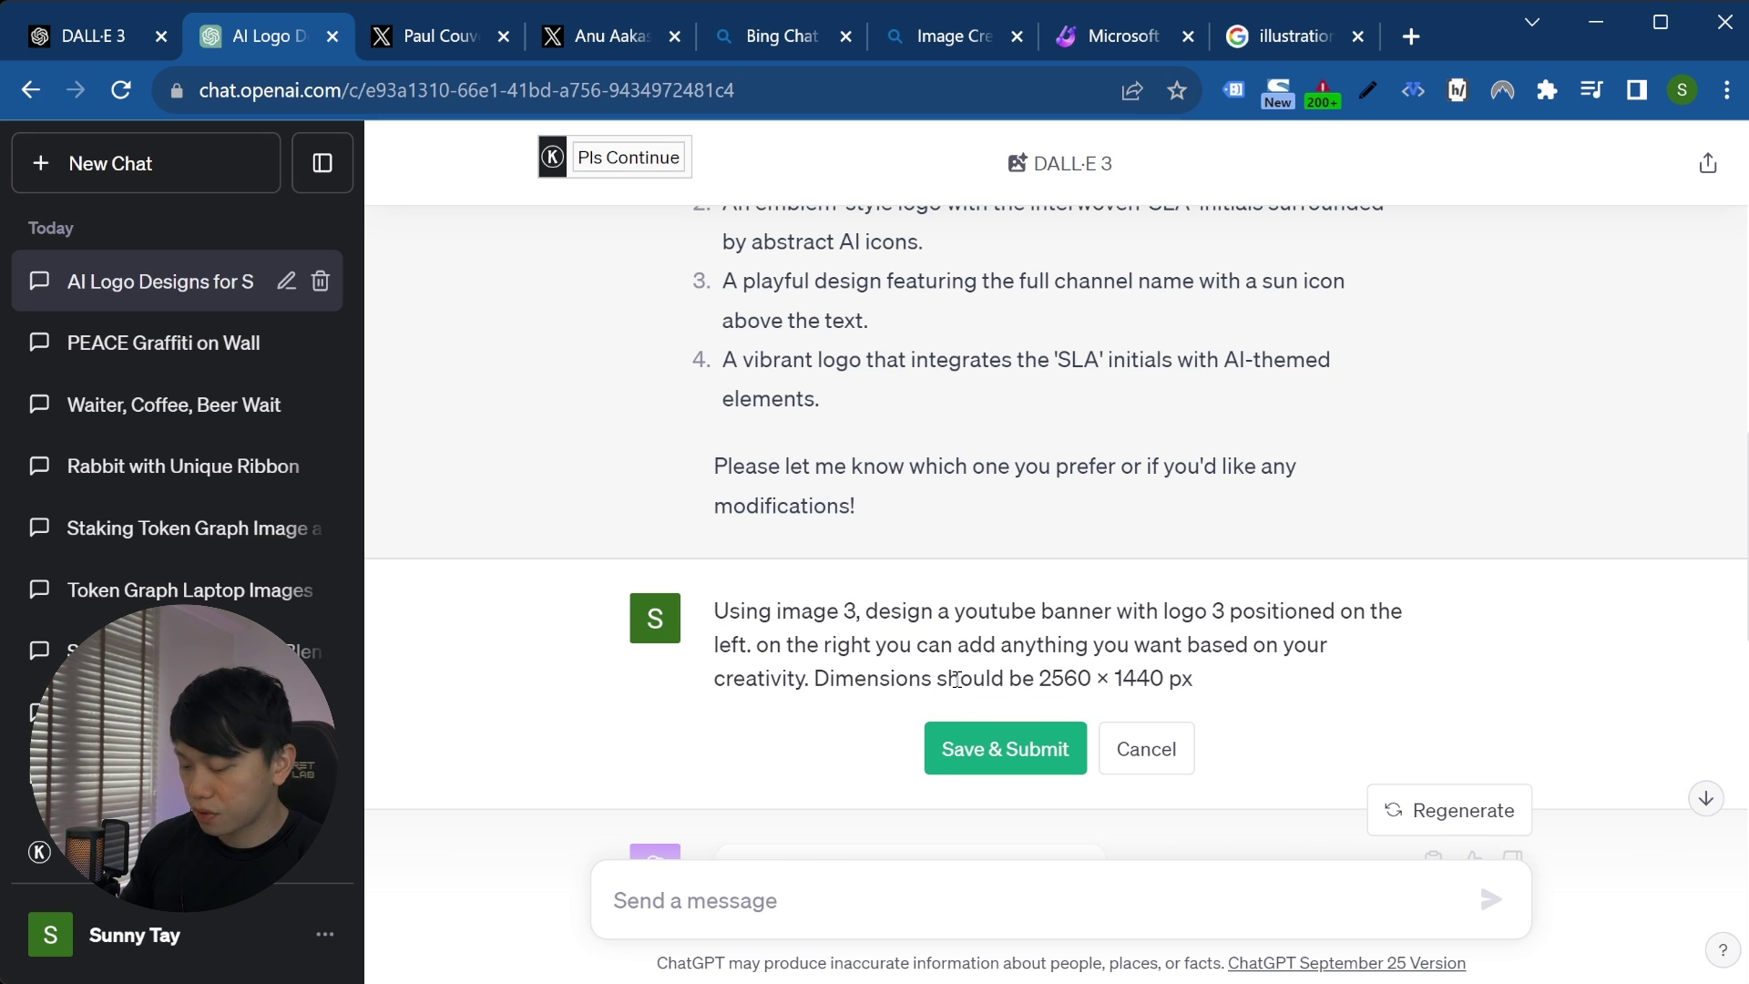
text(of the image)
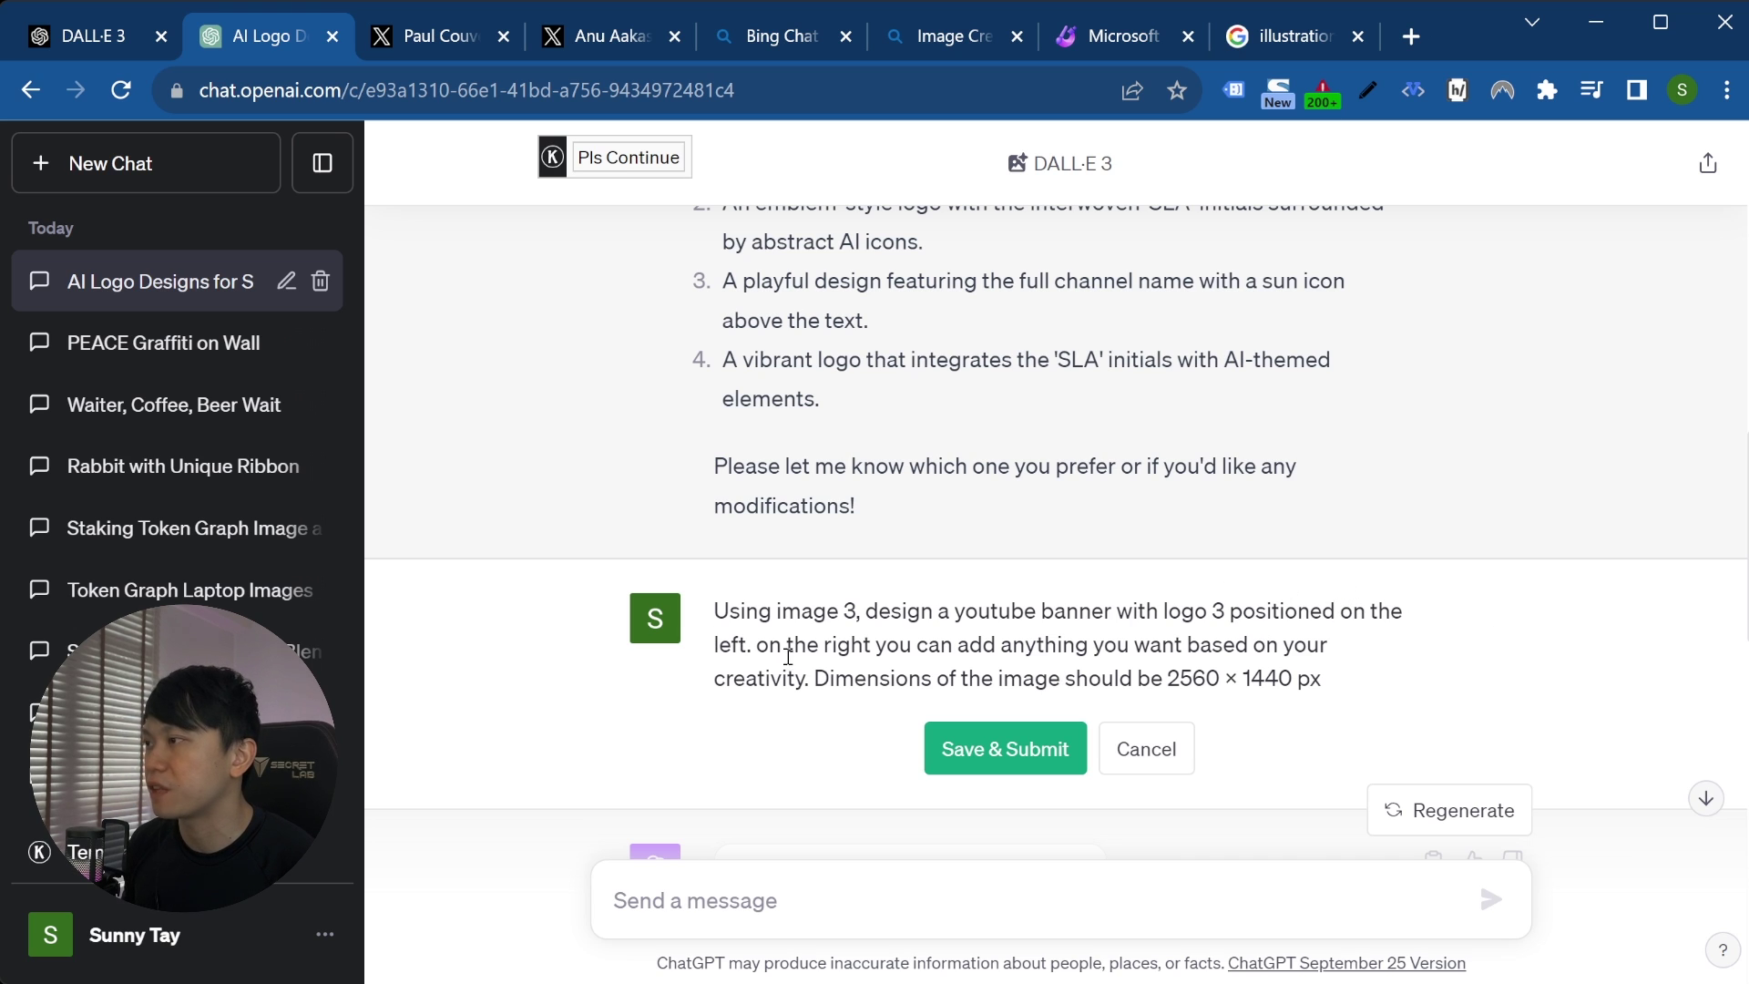
click(875, 645)
text(,)
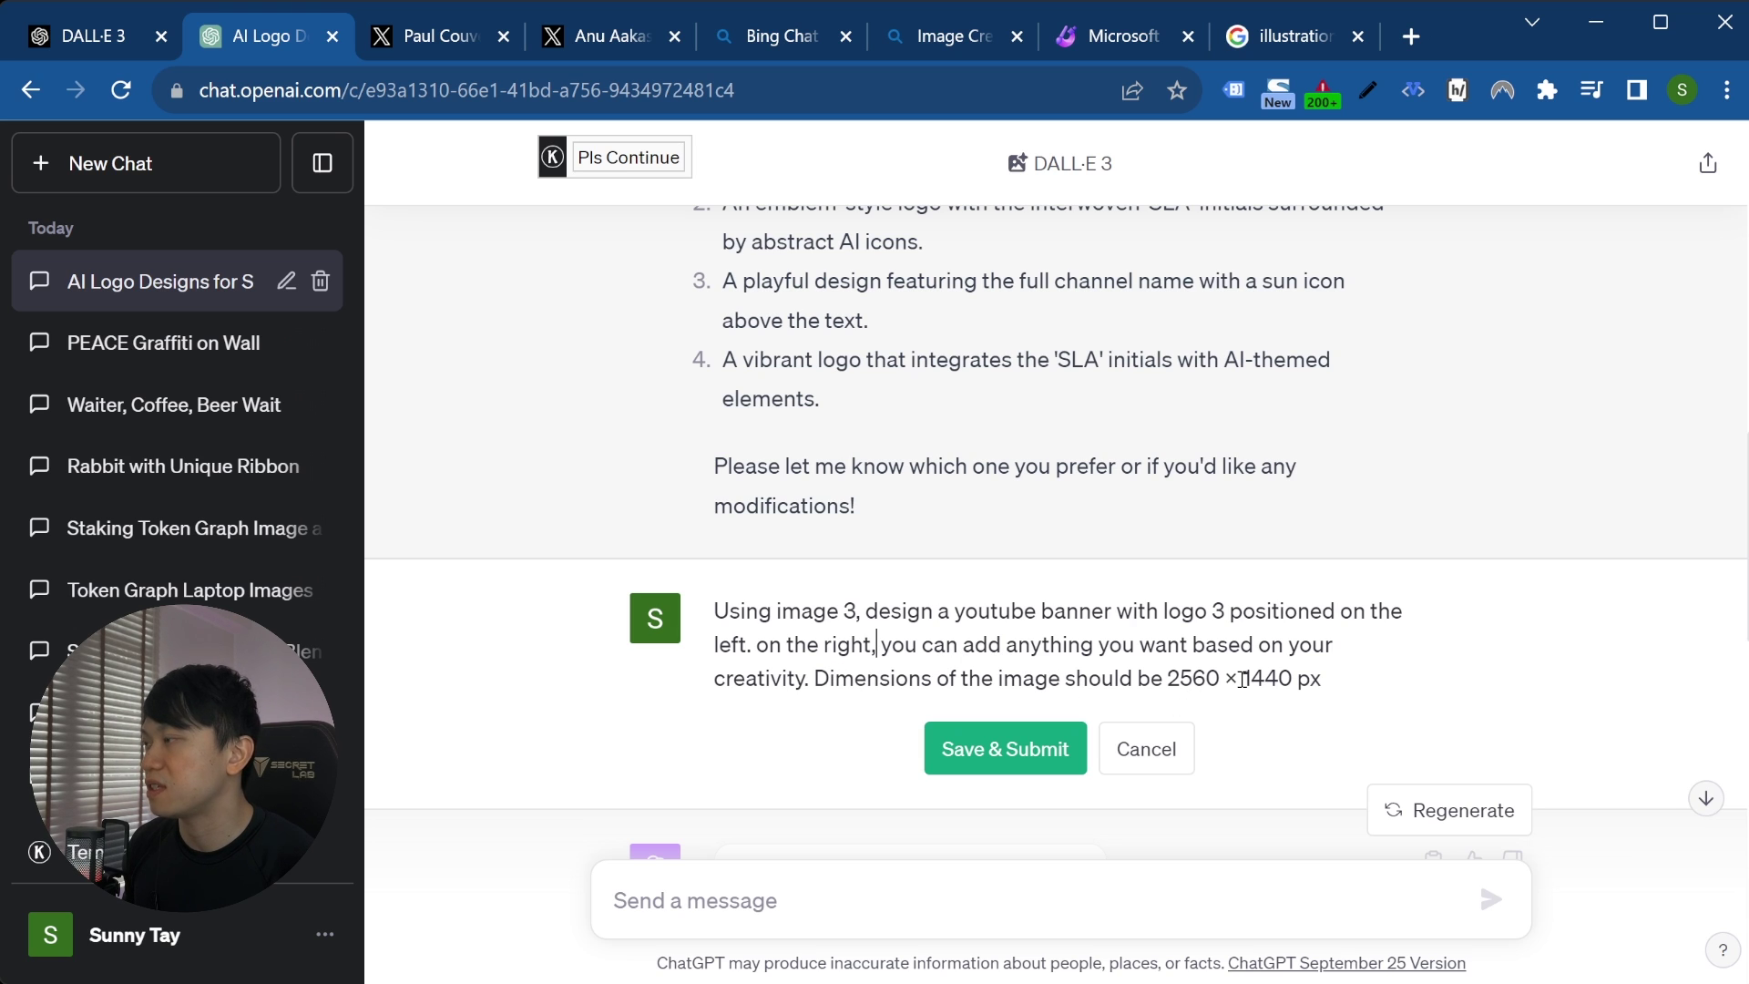
click(1003, 749)
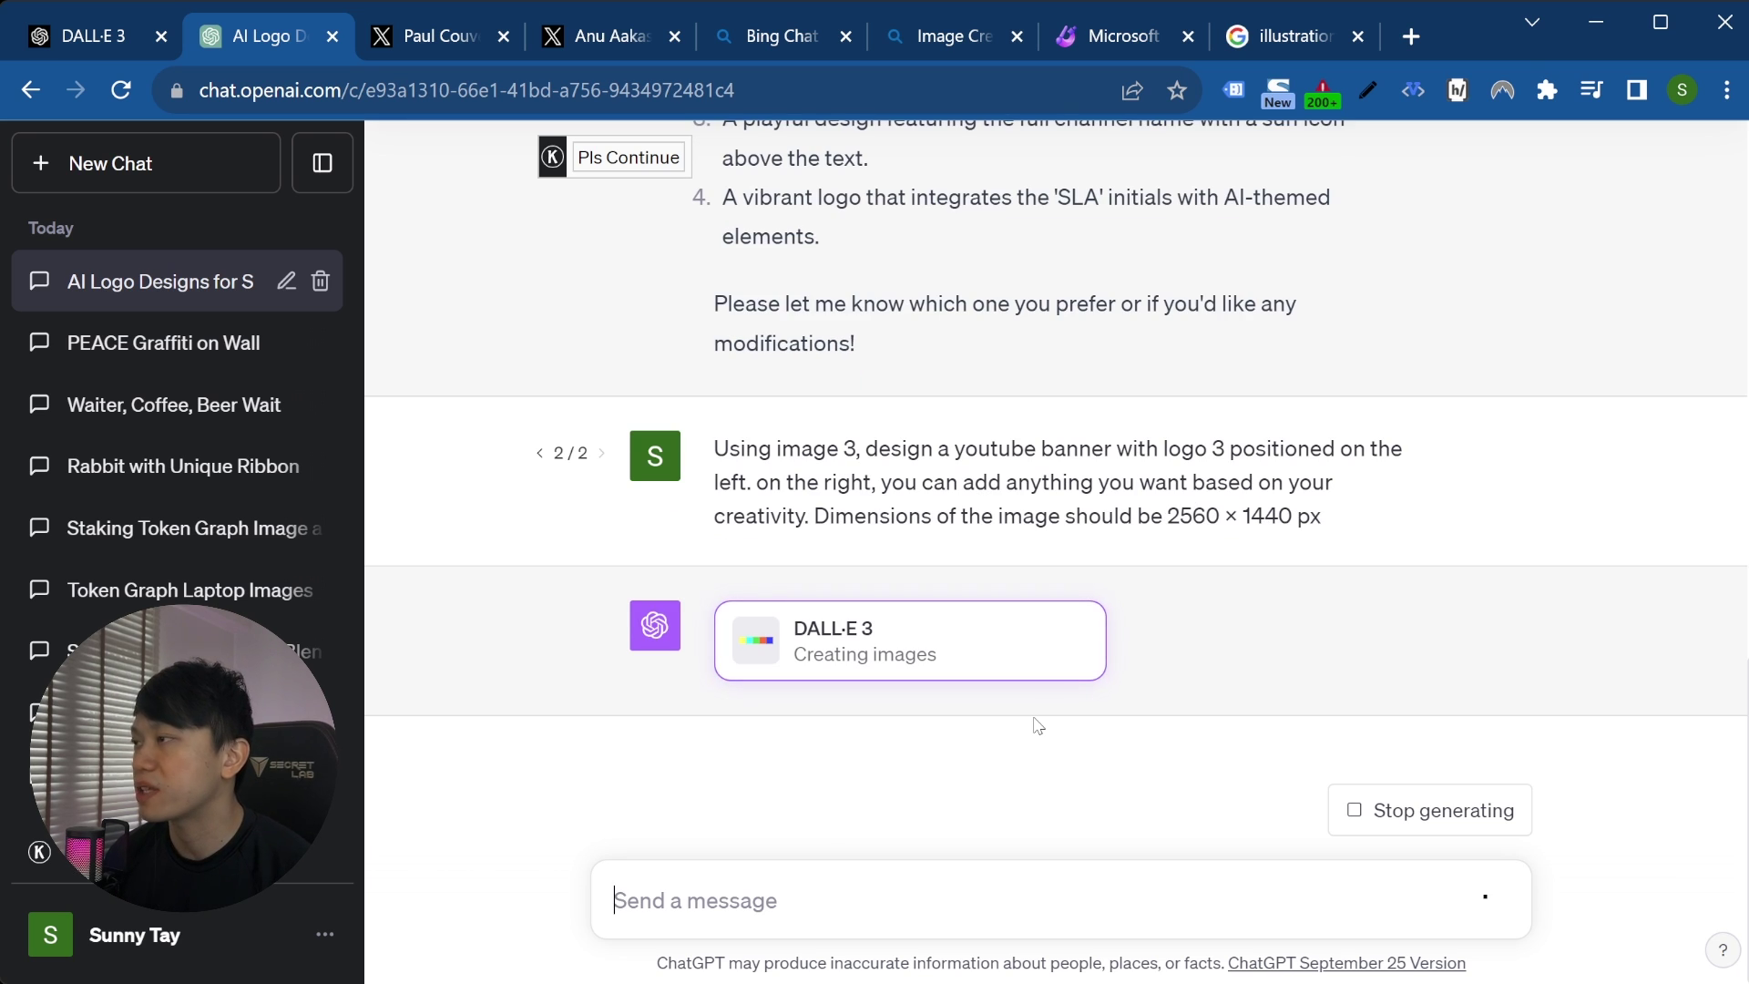
- Compare the regenerated YouTube banner with the edited prompt and original logo 3, checking logo placement, lettering and dimension text
scroll(1039, 726, up, 10)
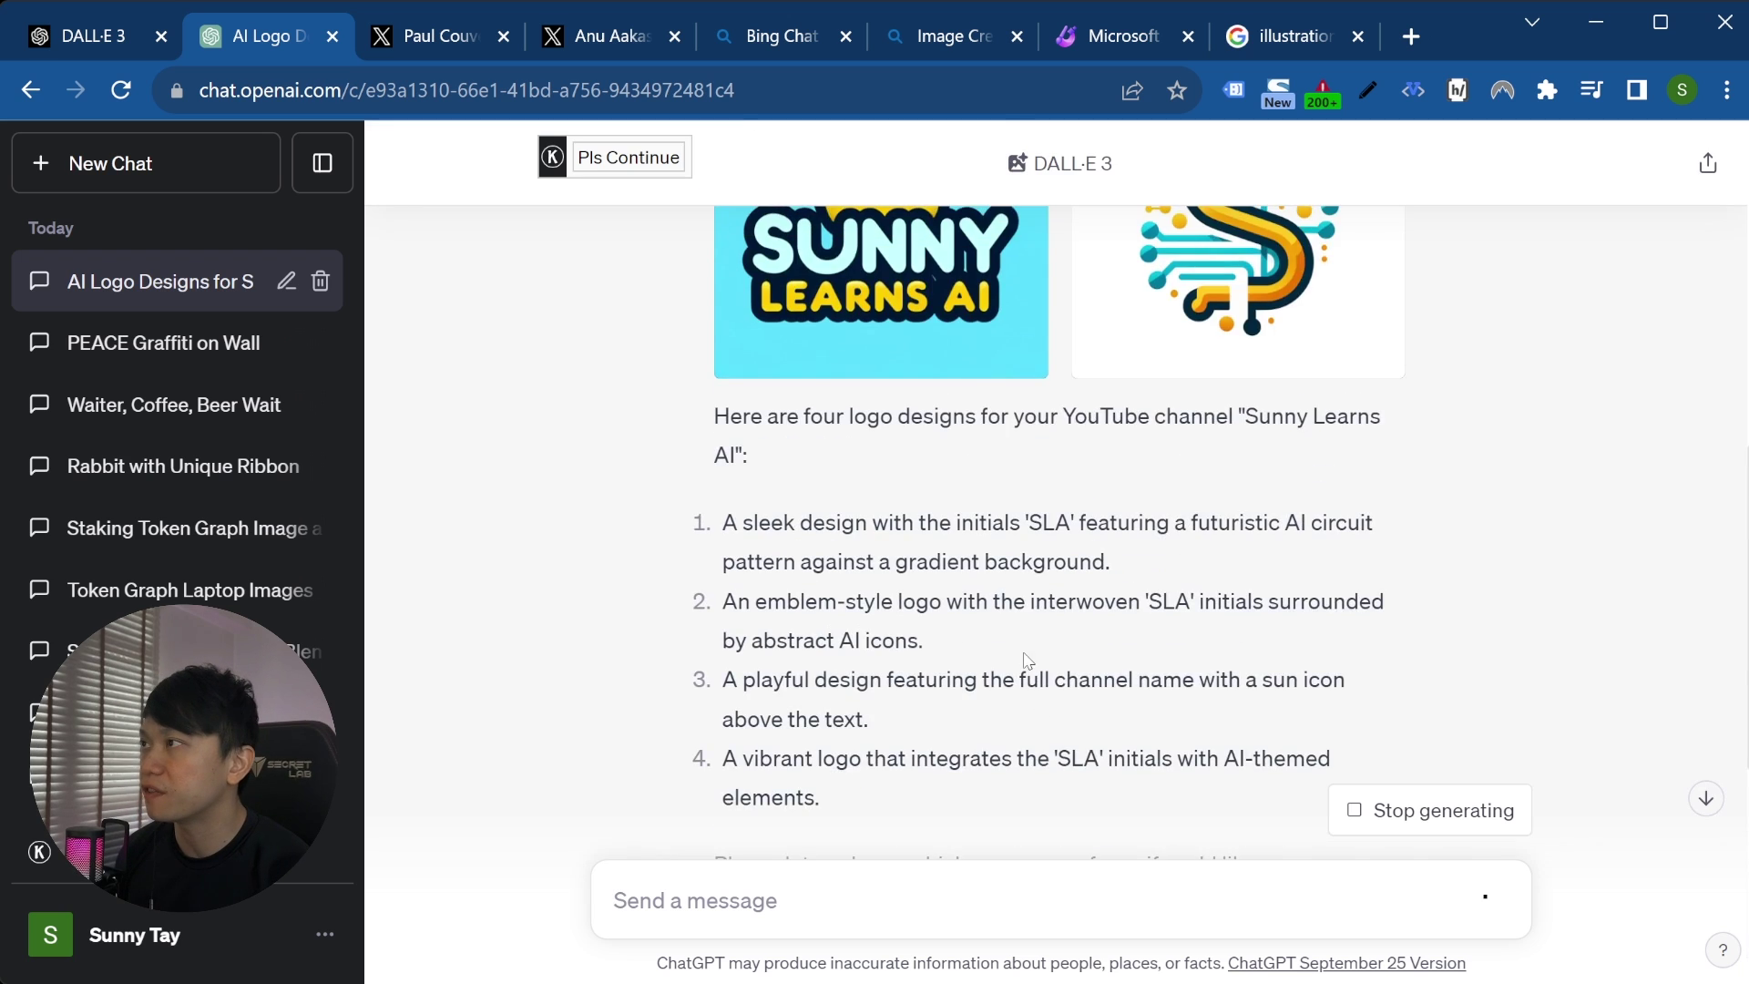
scroll(787, 437, down, 9)
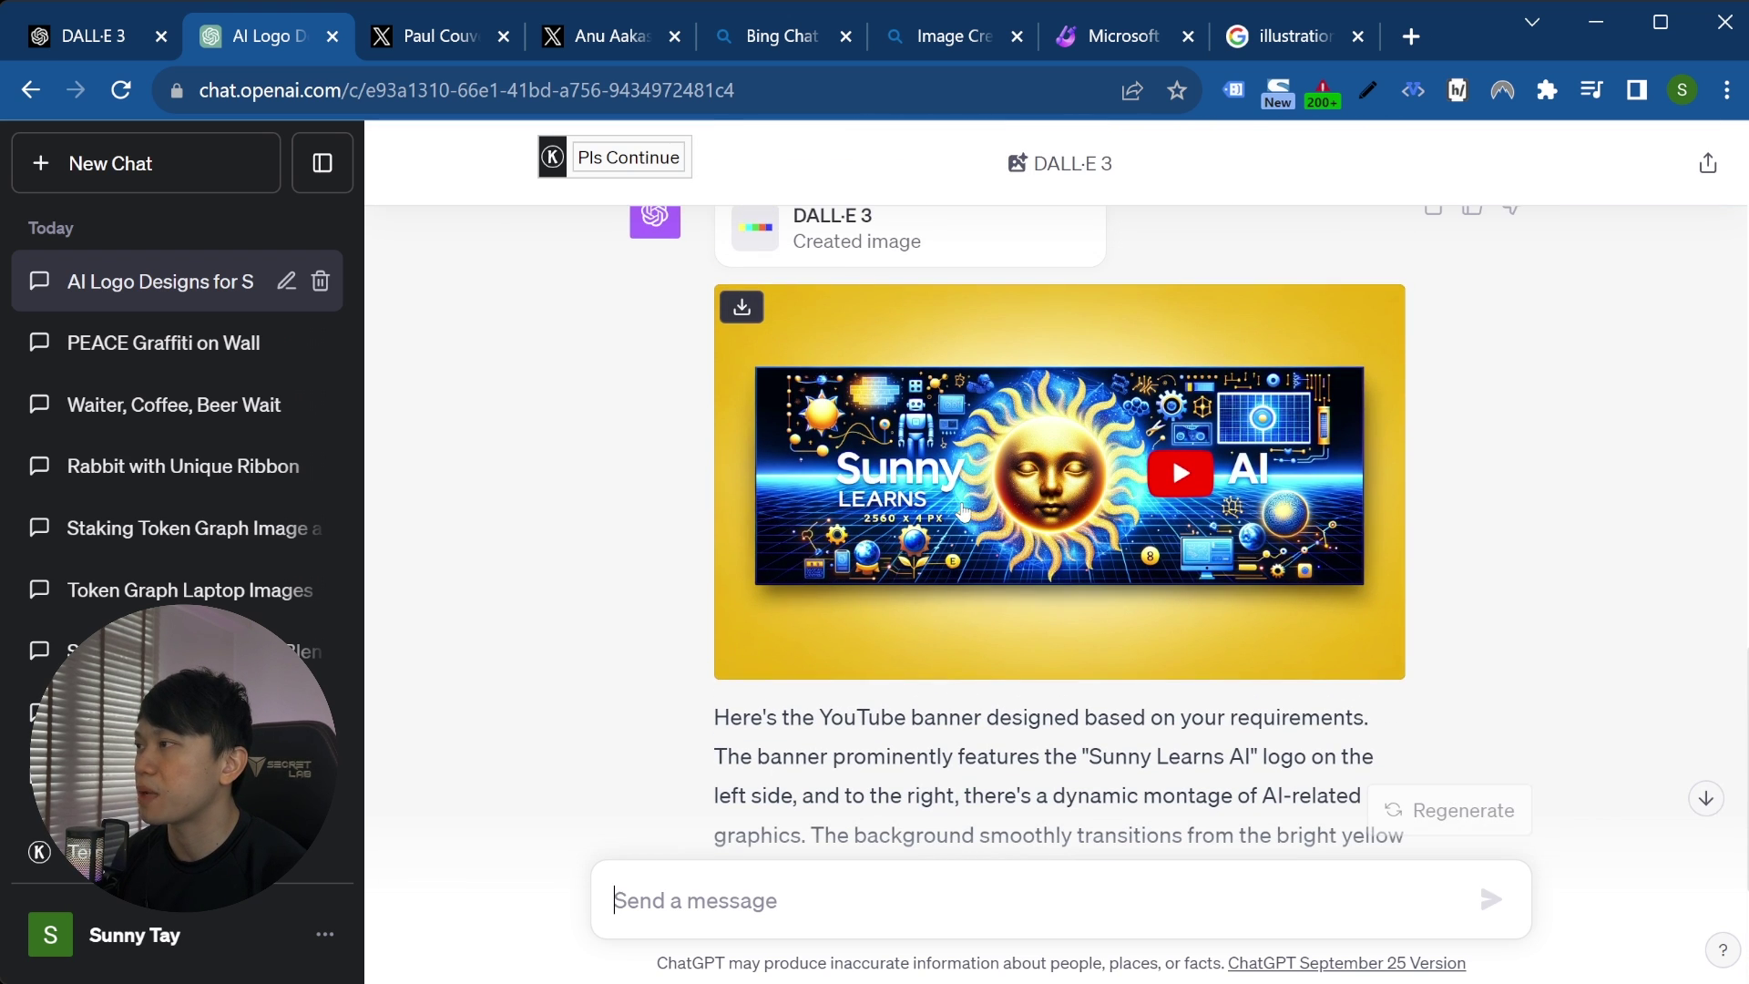
scroll(957, 524, up, 3)
scroll(973, 517, down, 2)
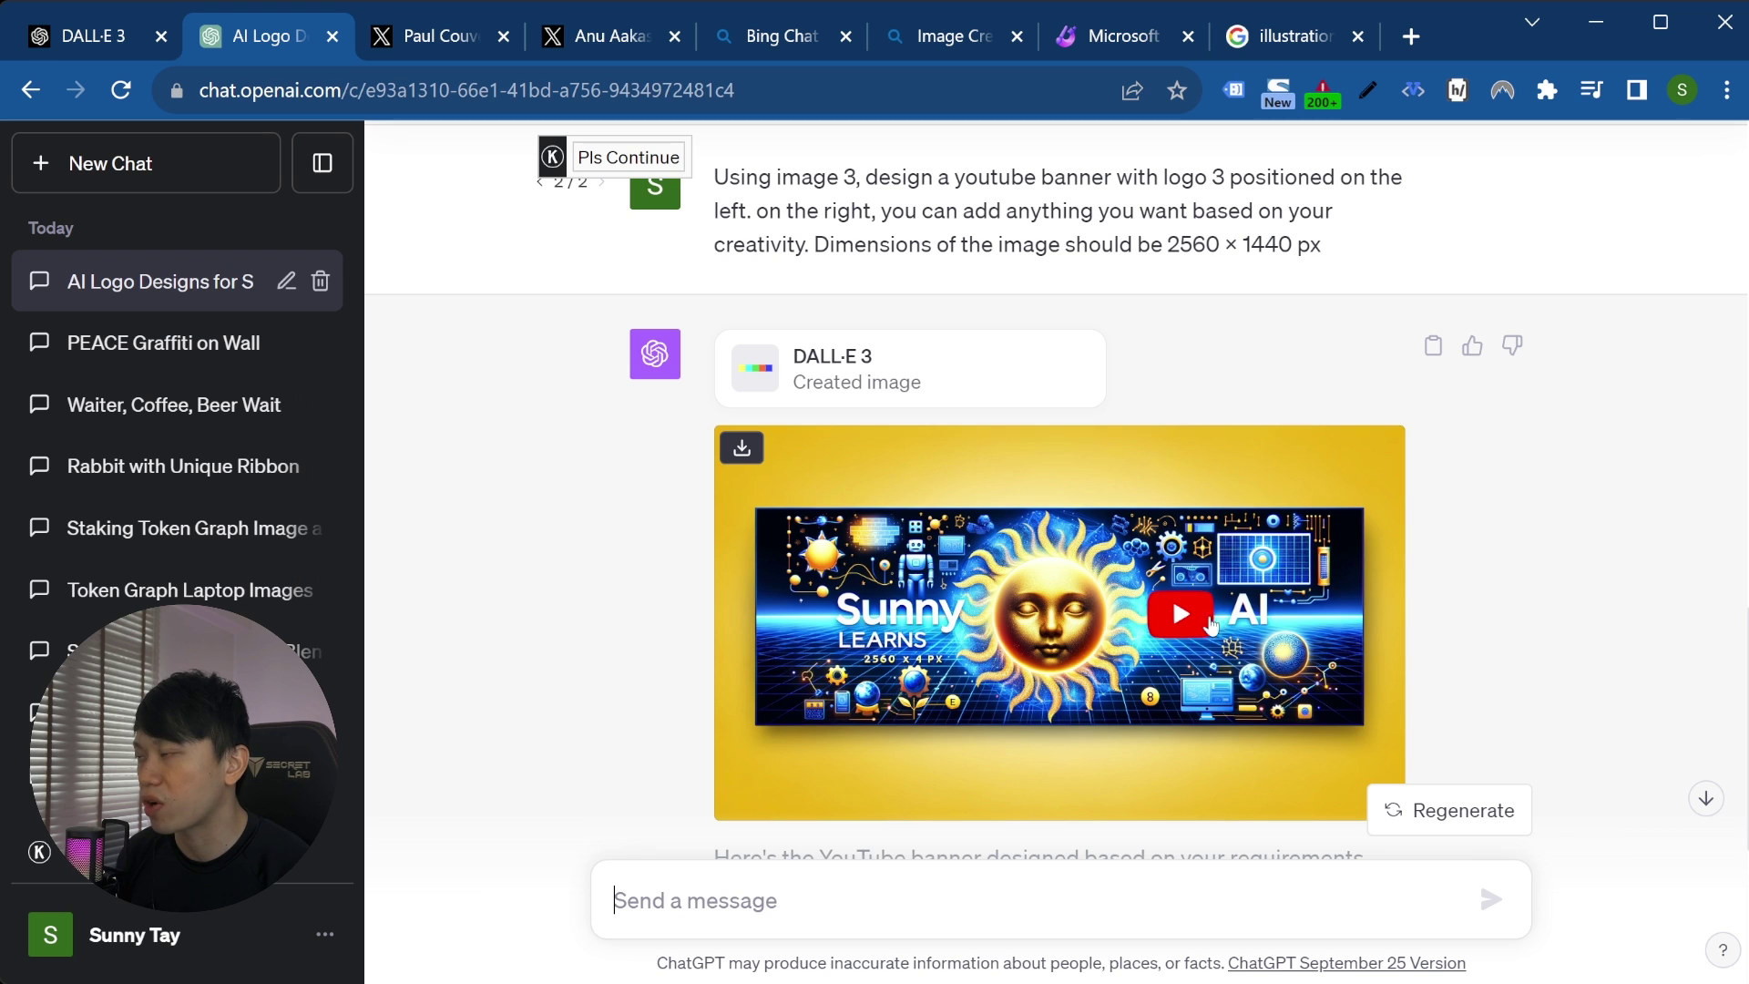
scroll(934, 637, up, 10)
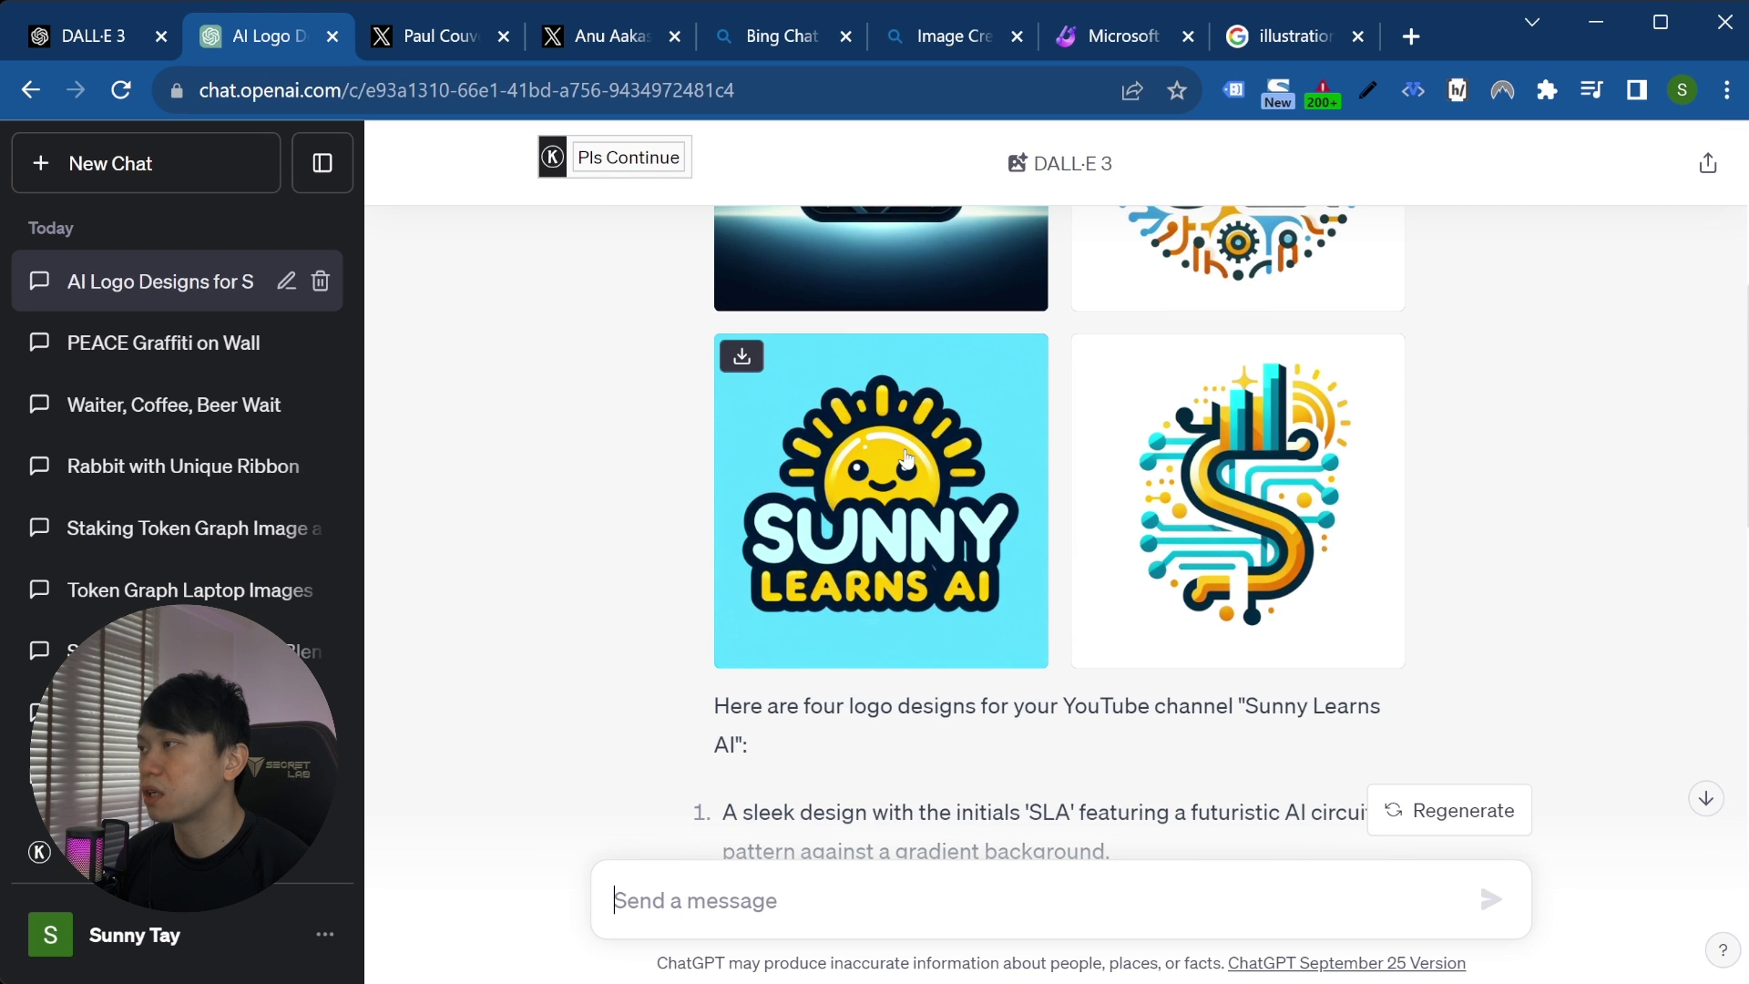
scroll(824, 665, down, 5)
scroll(821, 662, down, 8)
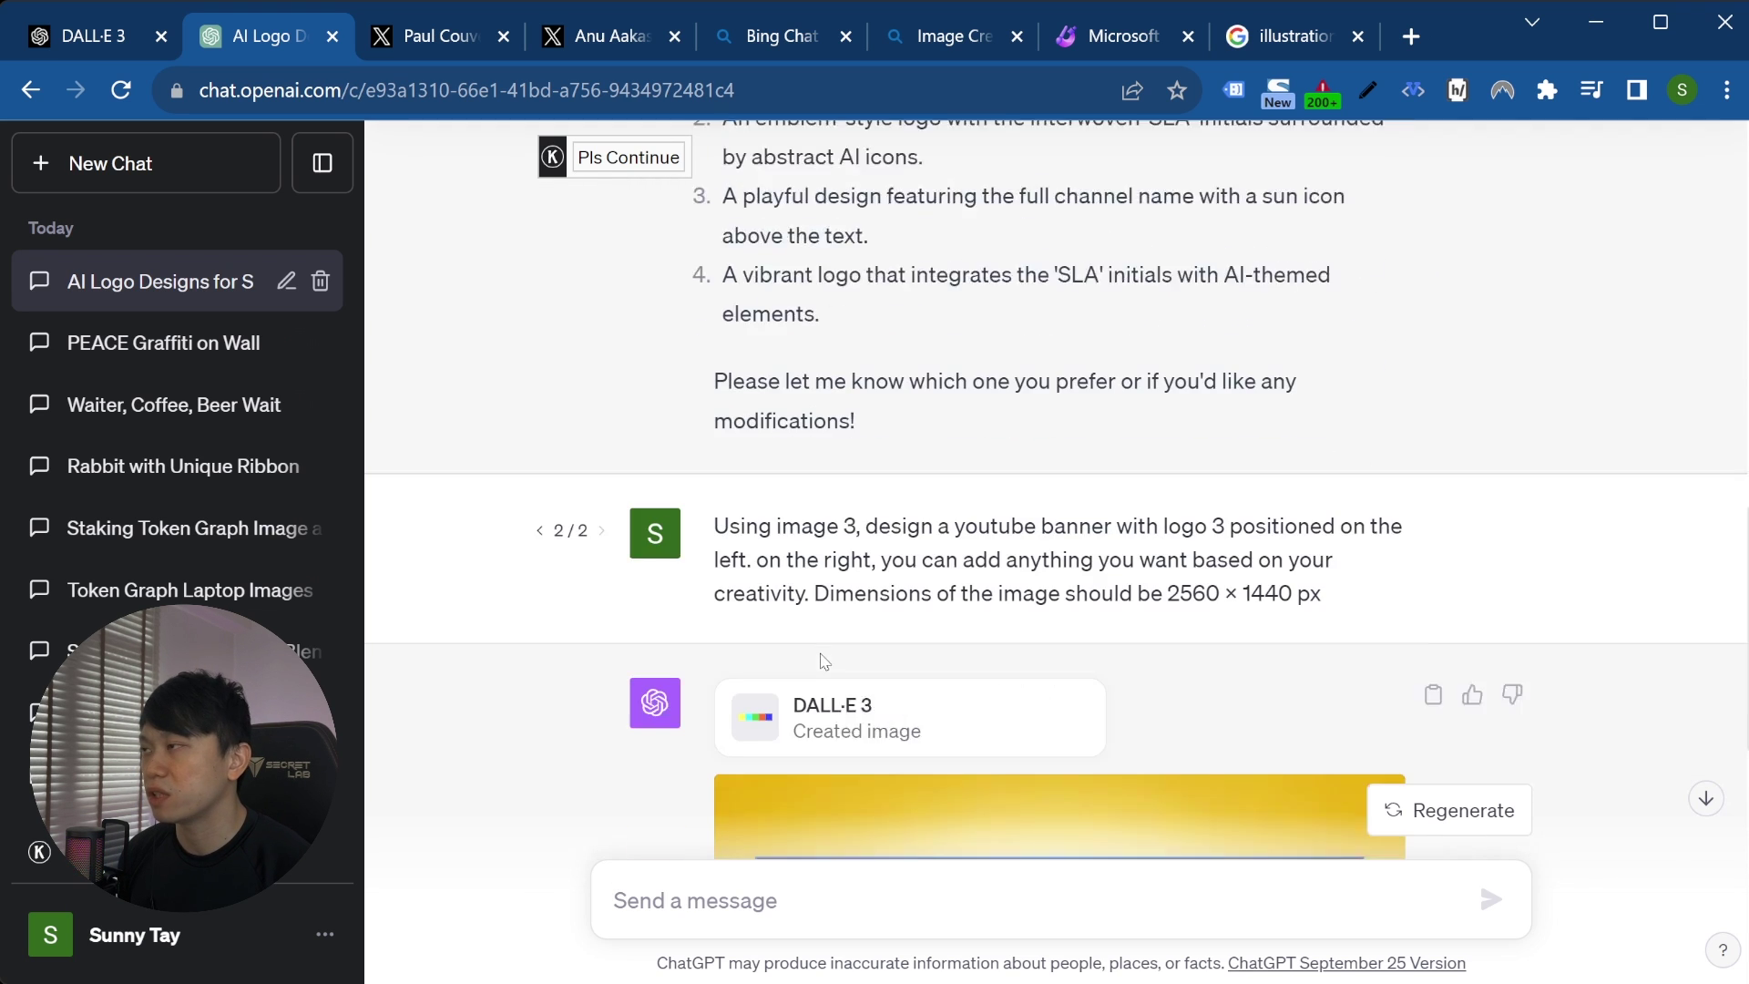
scroll(977, 502, up, 4)
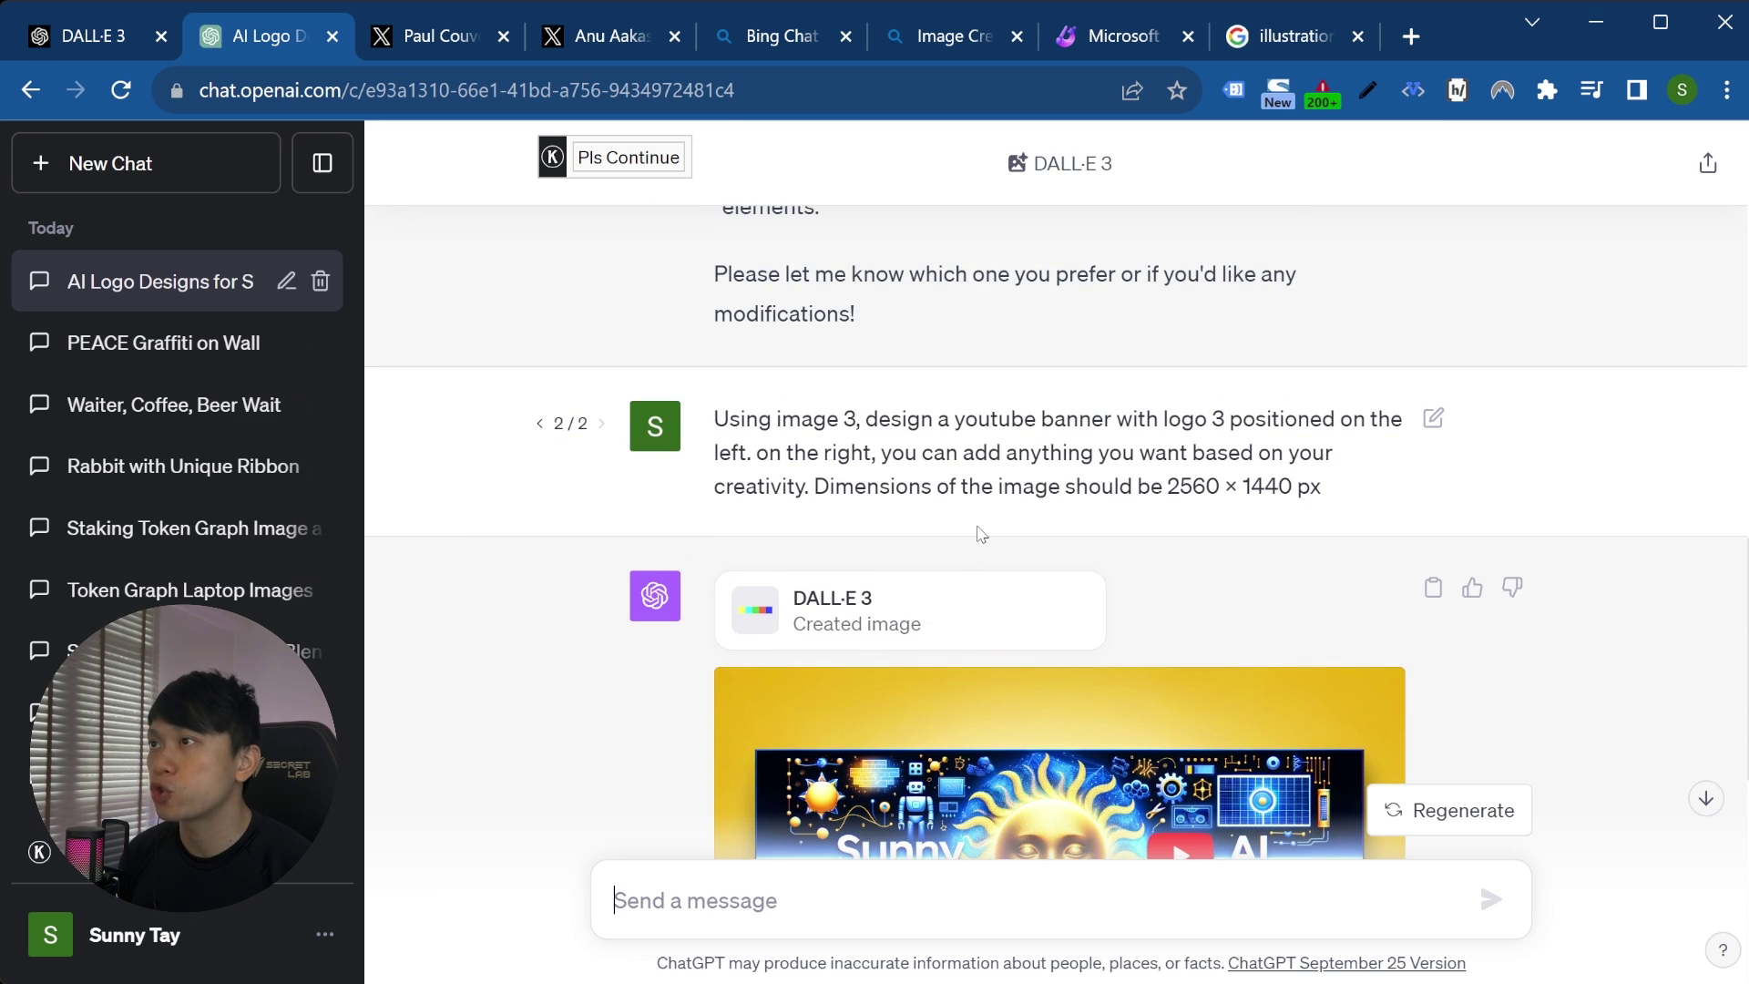
scroll(914, 620, up, 4)
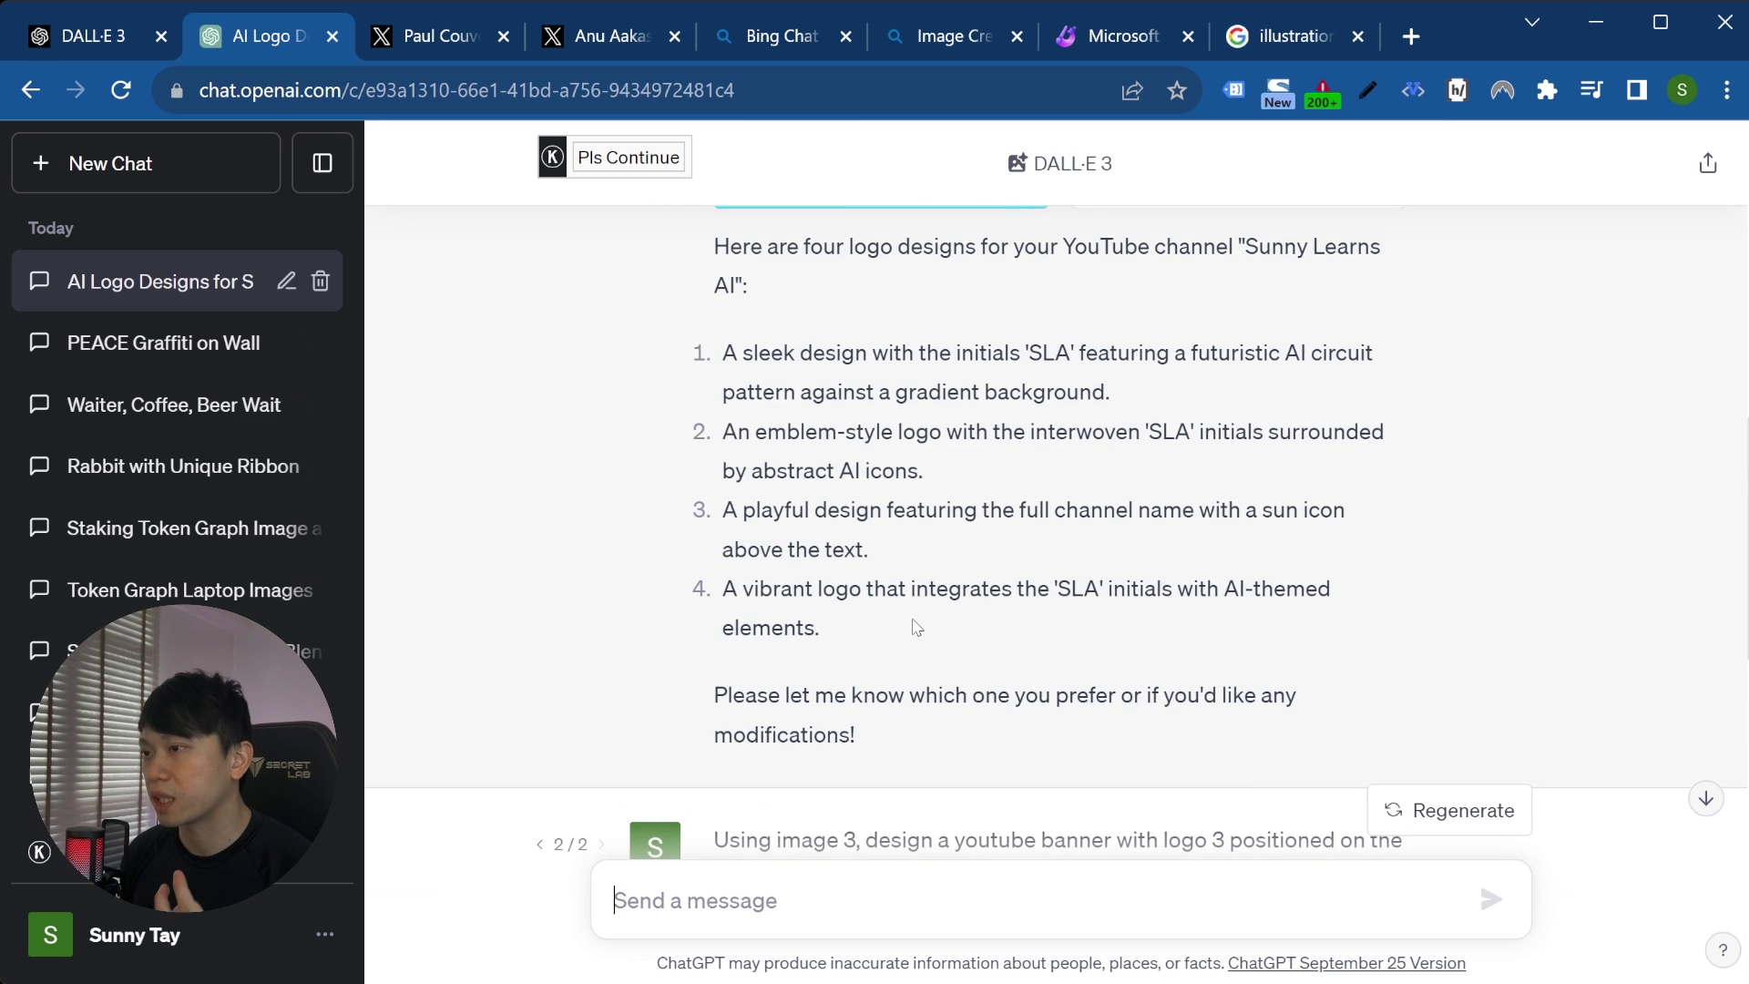
scroll(917, 628, down, 8)
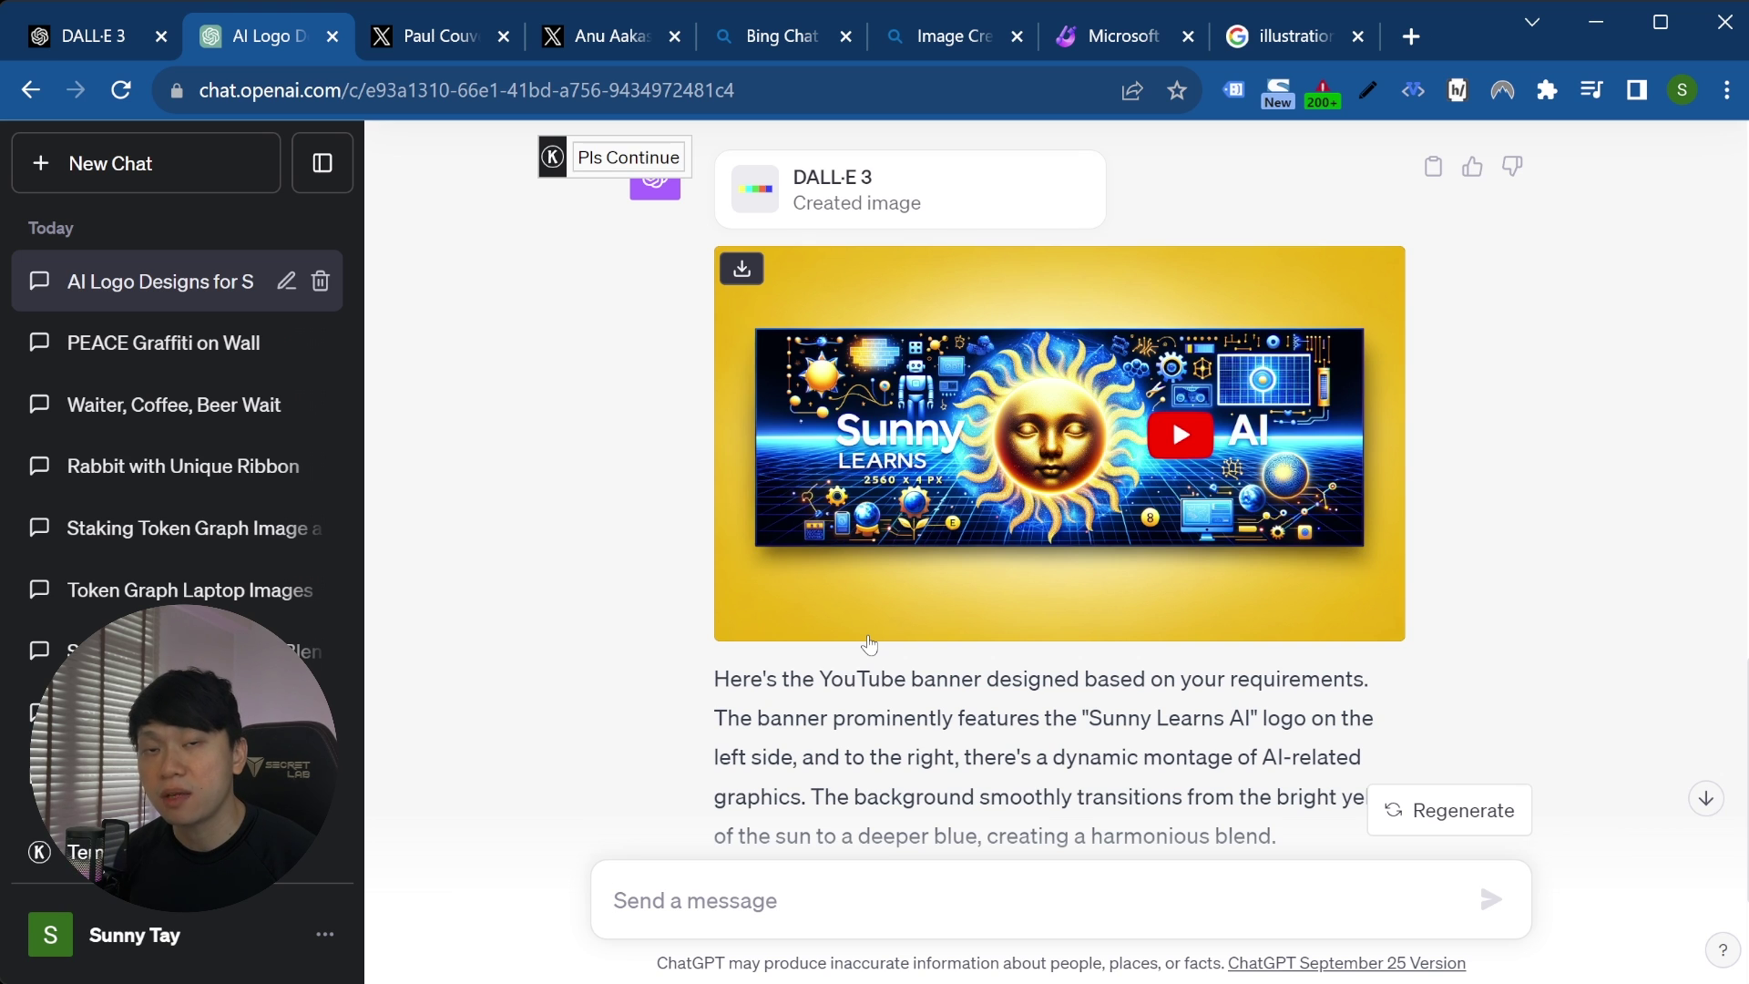
scroll(870, 645, up, 12)
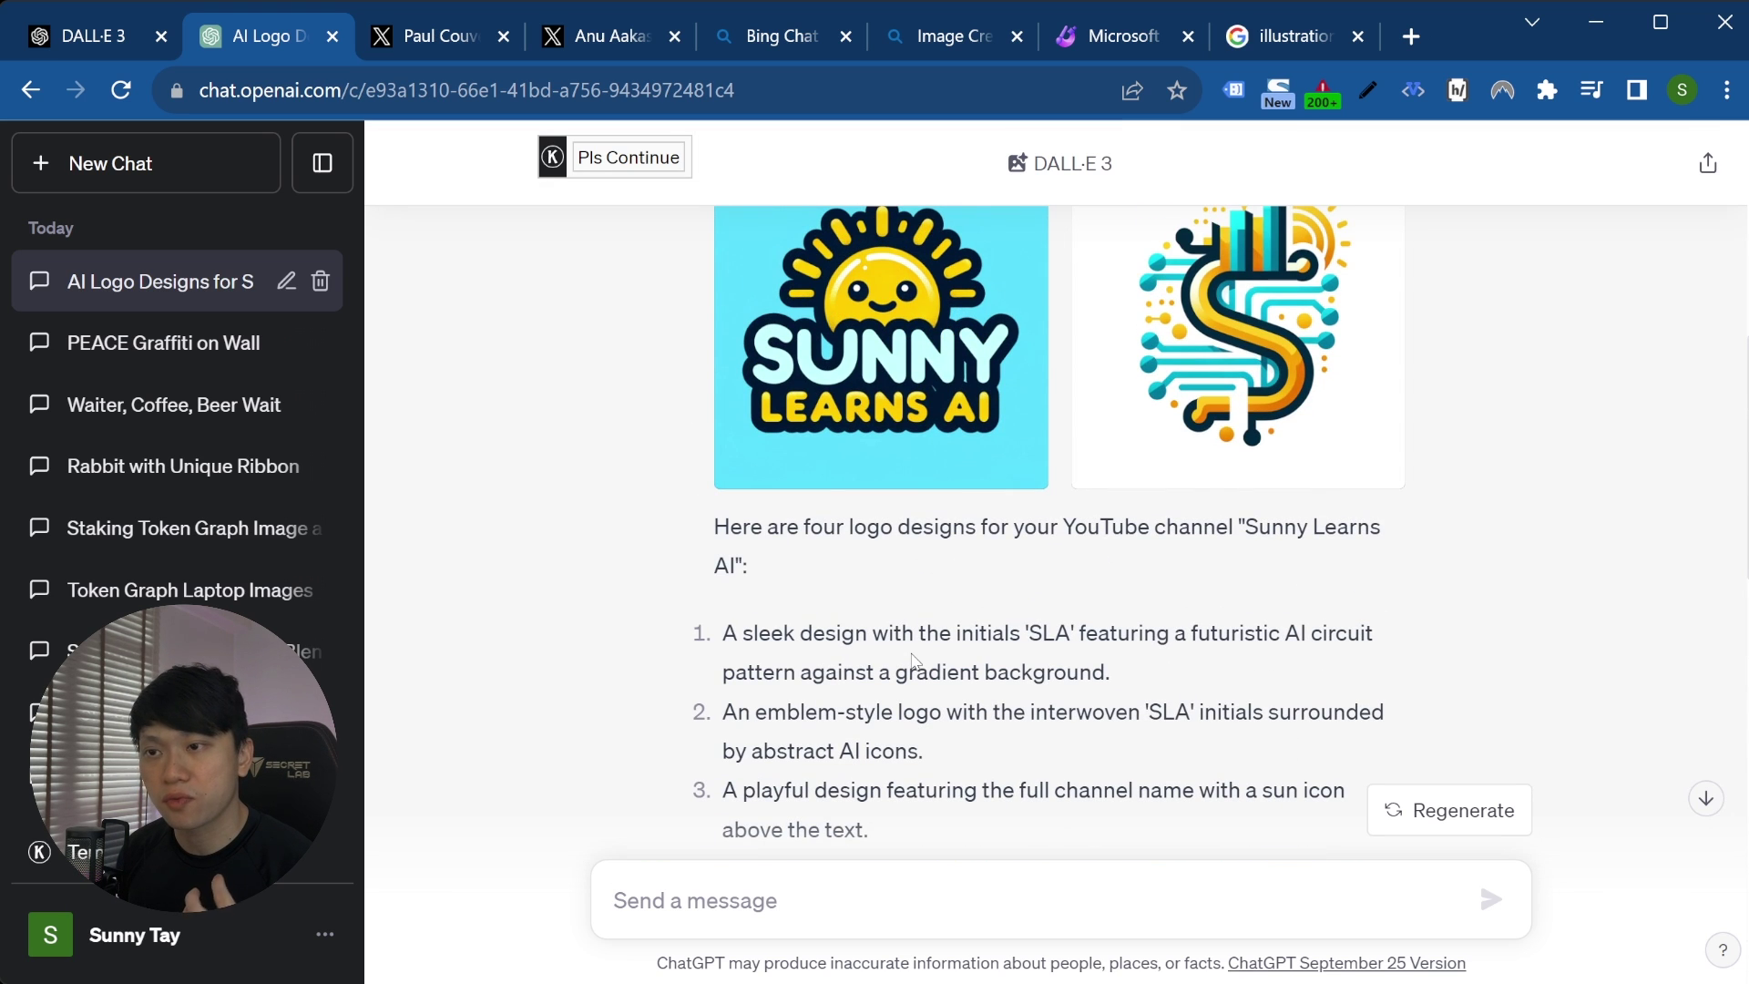
- Compare the four logo designs and their descriptions with the regenerated YouTube banner and its accompanying reply
scroll(902, 638, up, 6)
scroll(904, 652, down, 9)
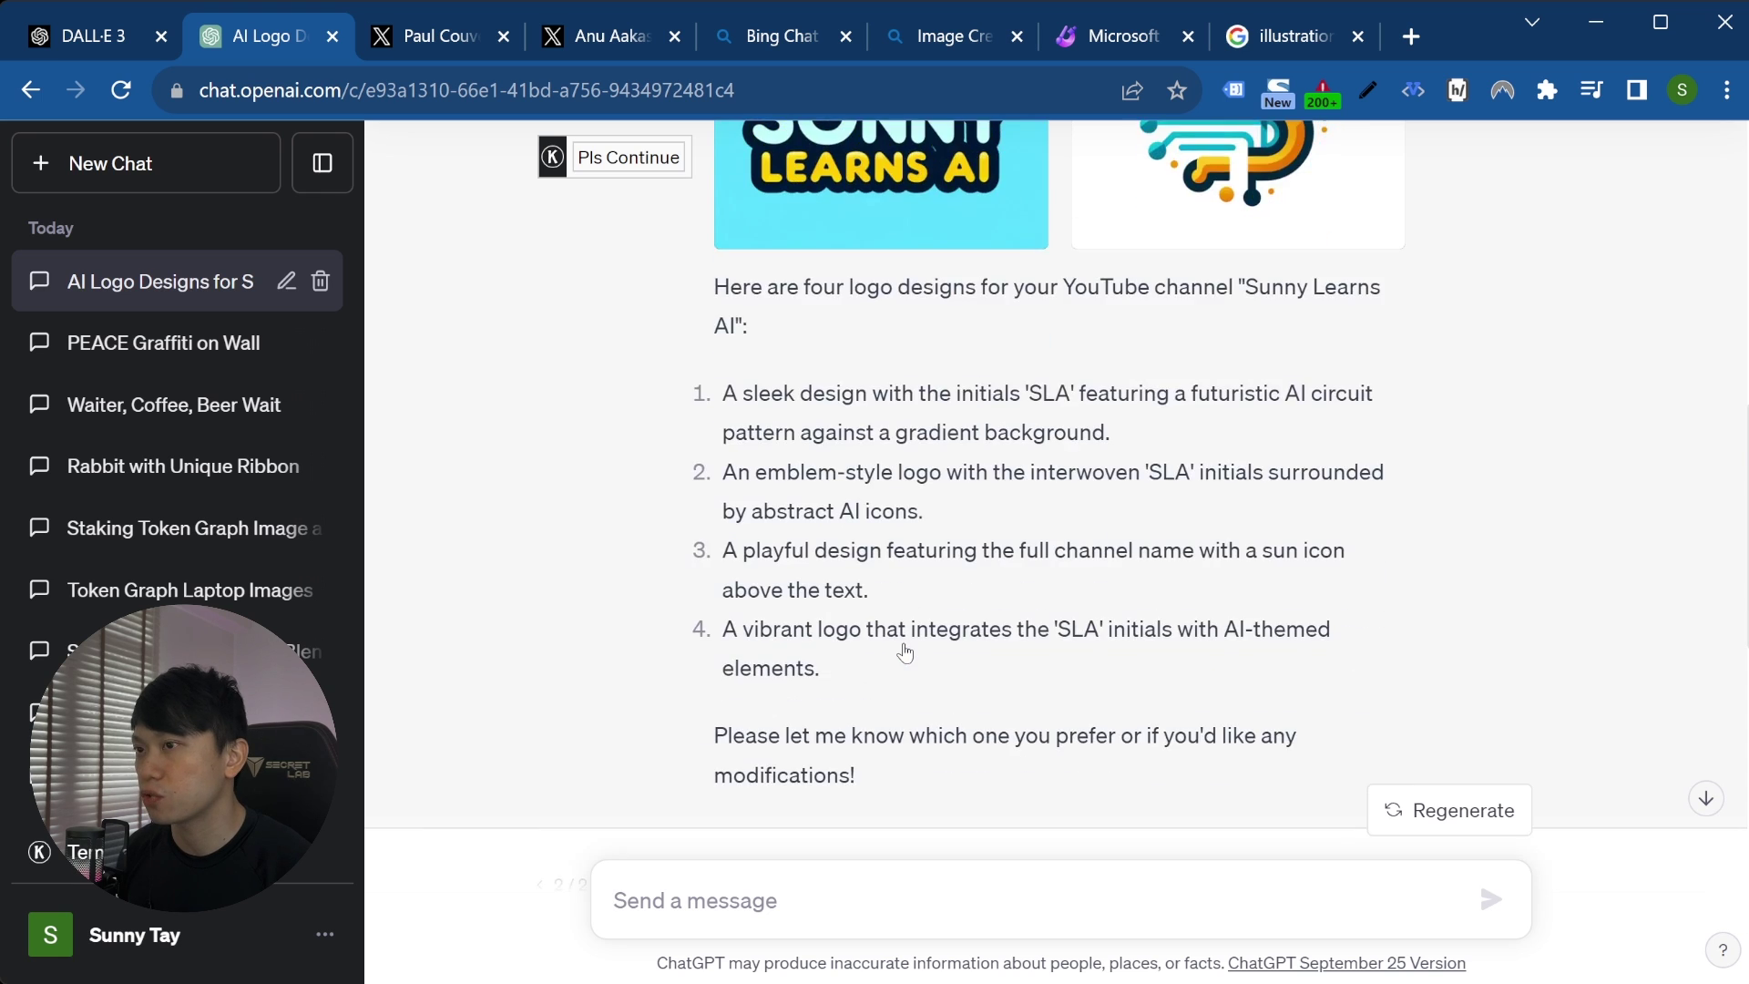
scroll(905, 652, down, 12)
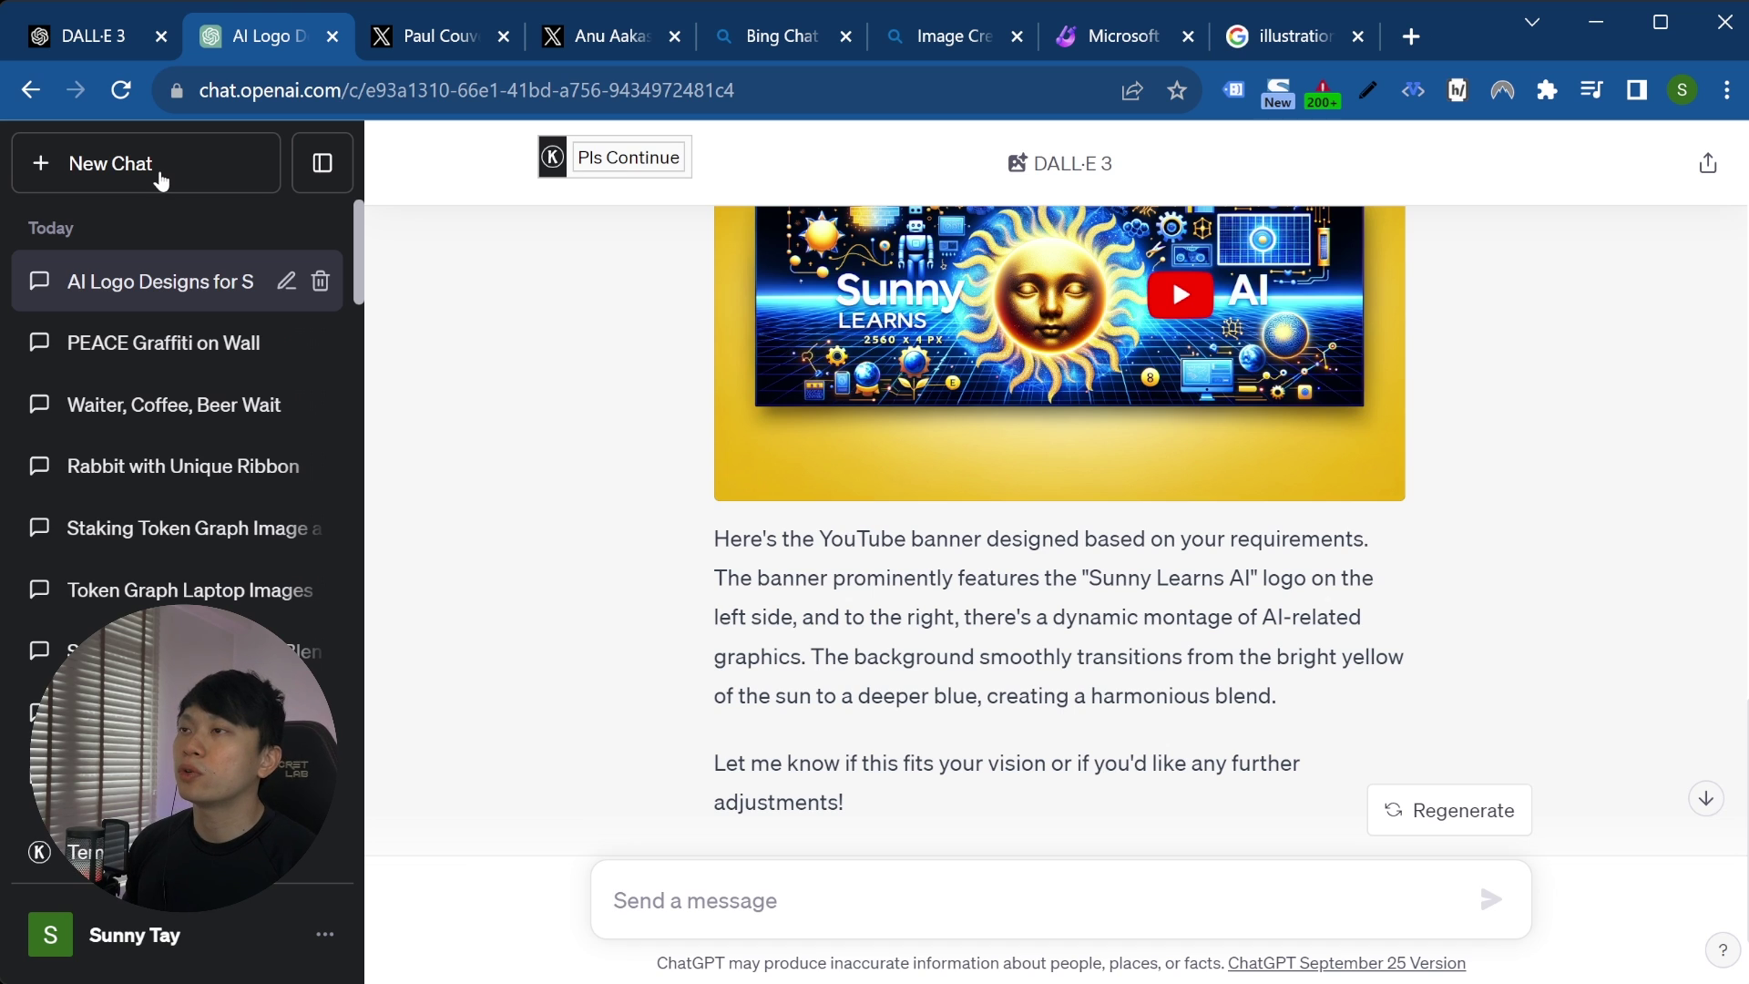
scroll(1432, 708, up, 3)
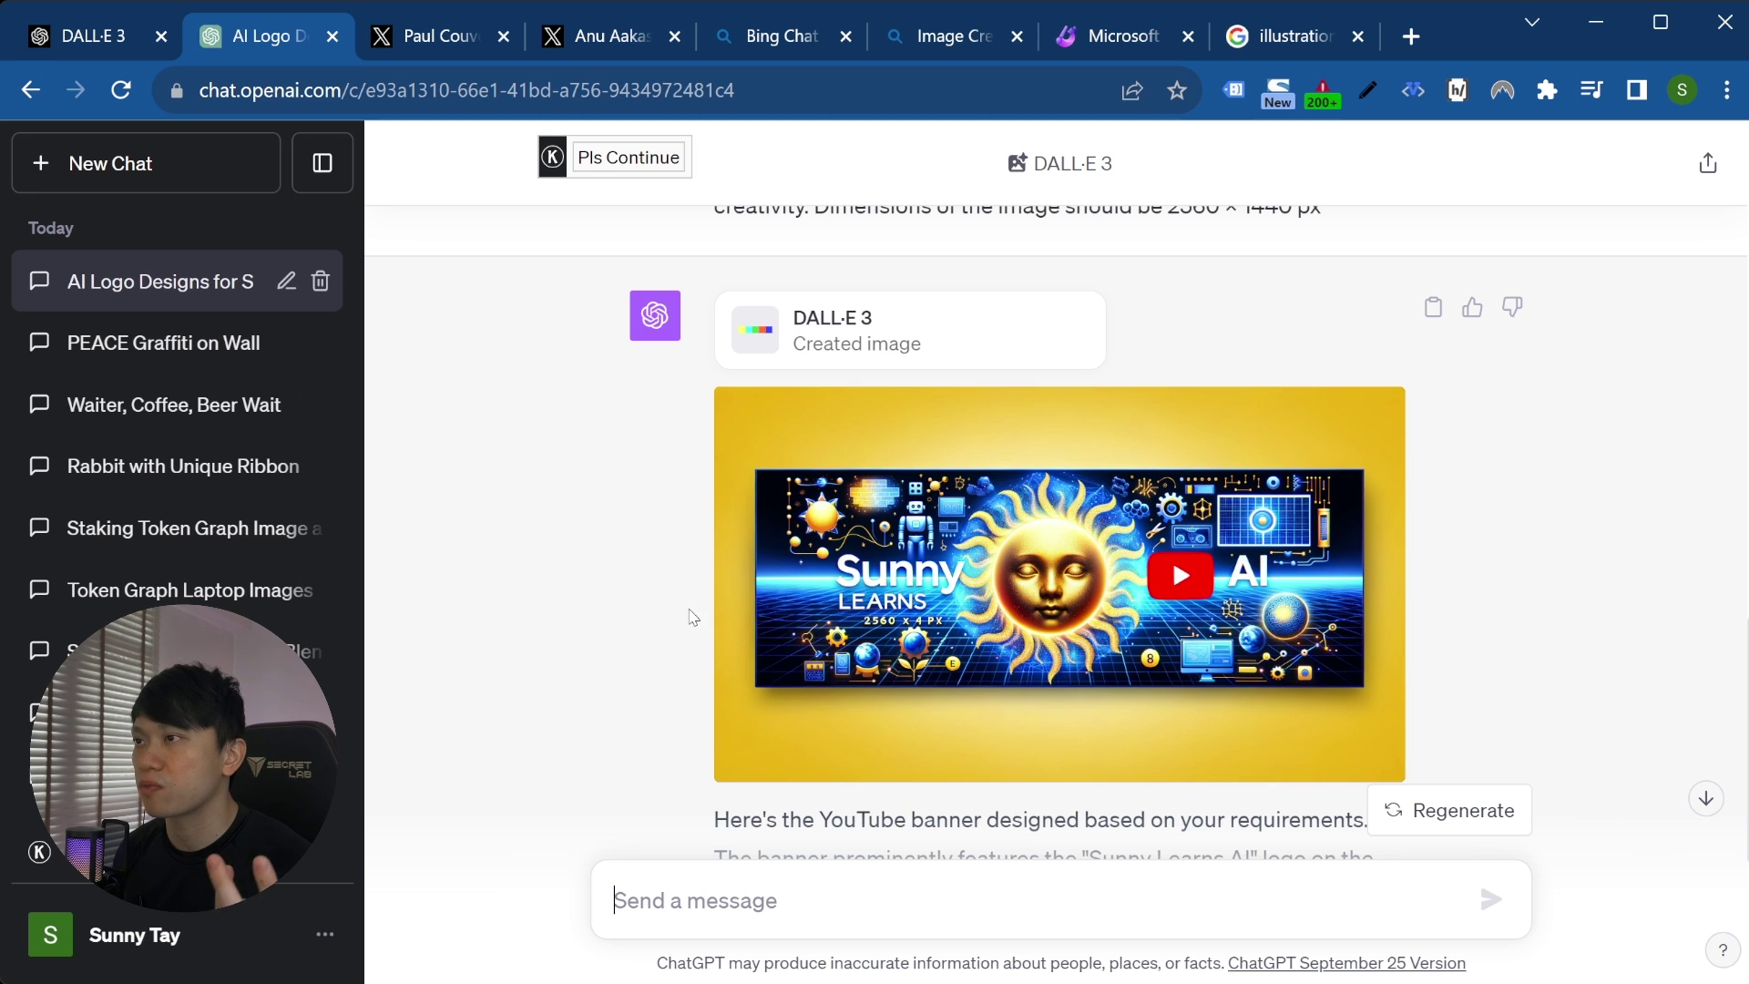
scroll(672, 662, up, 8)
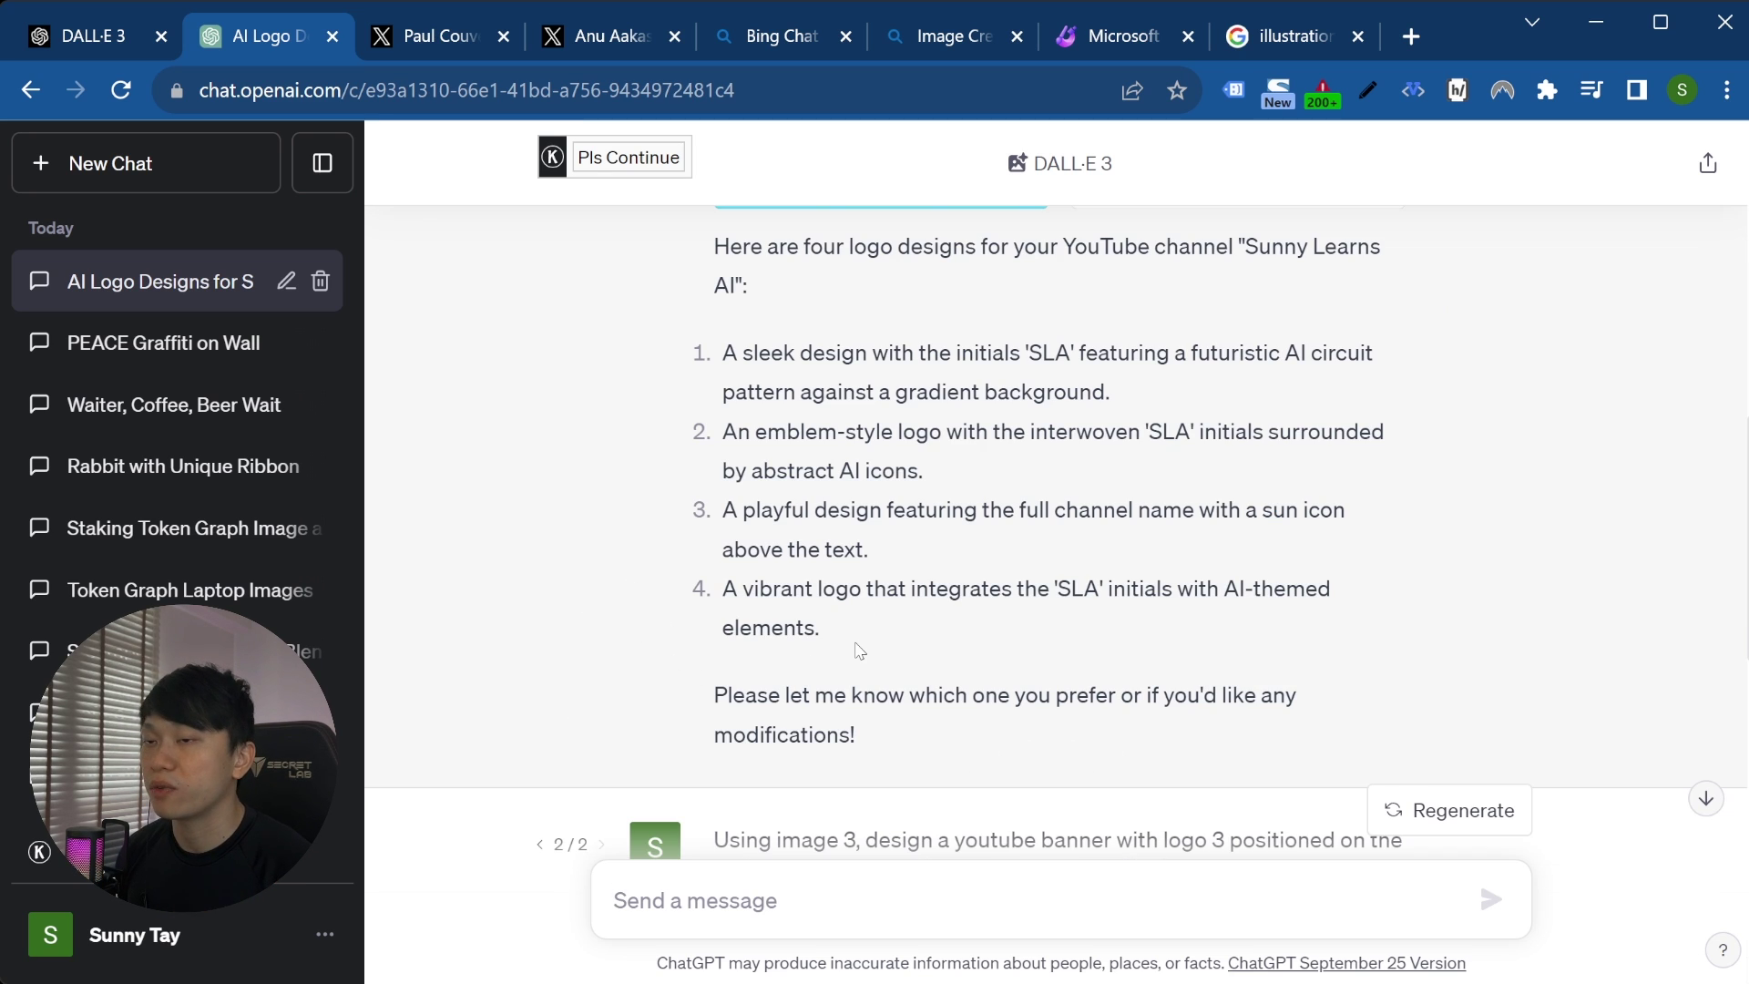
scroll(843, 629, down, 10)
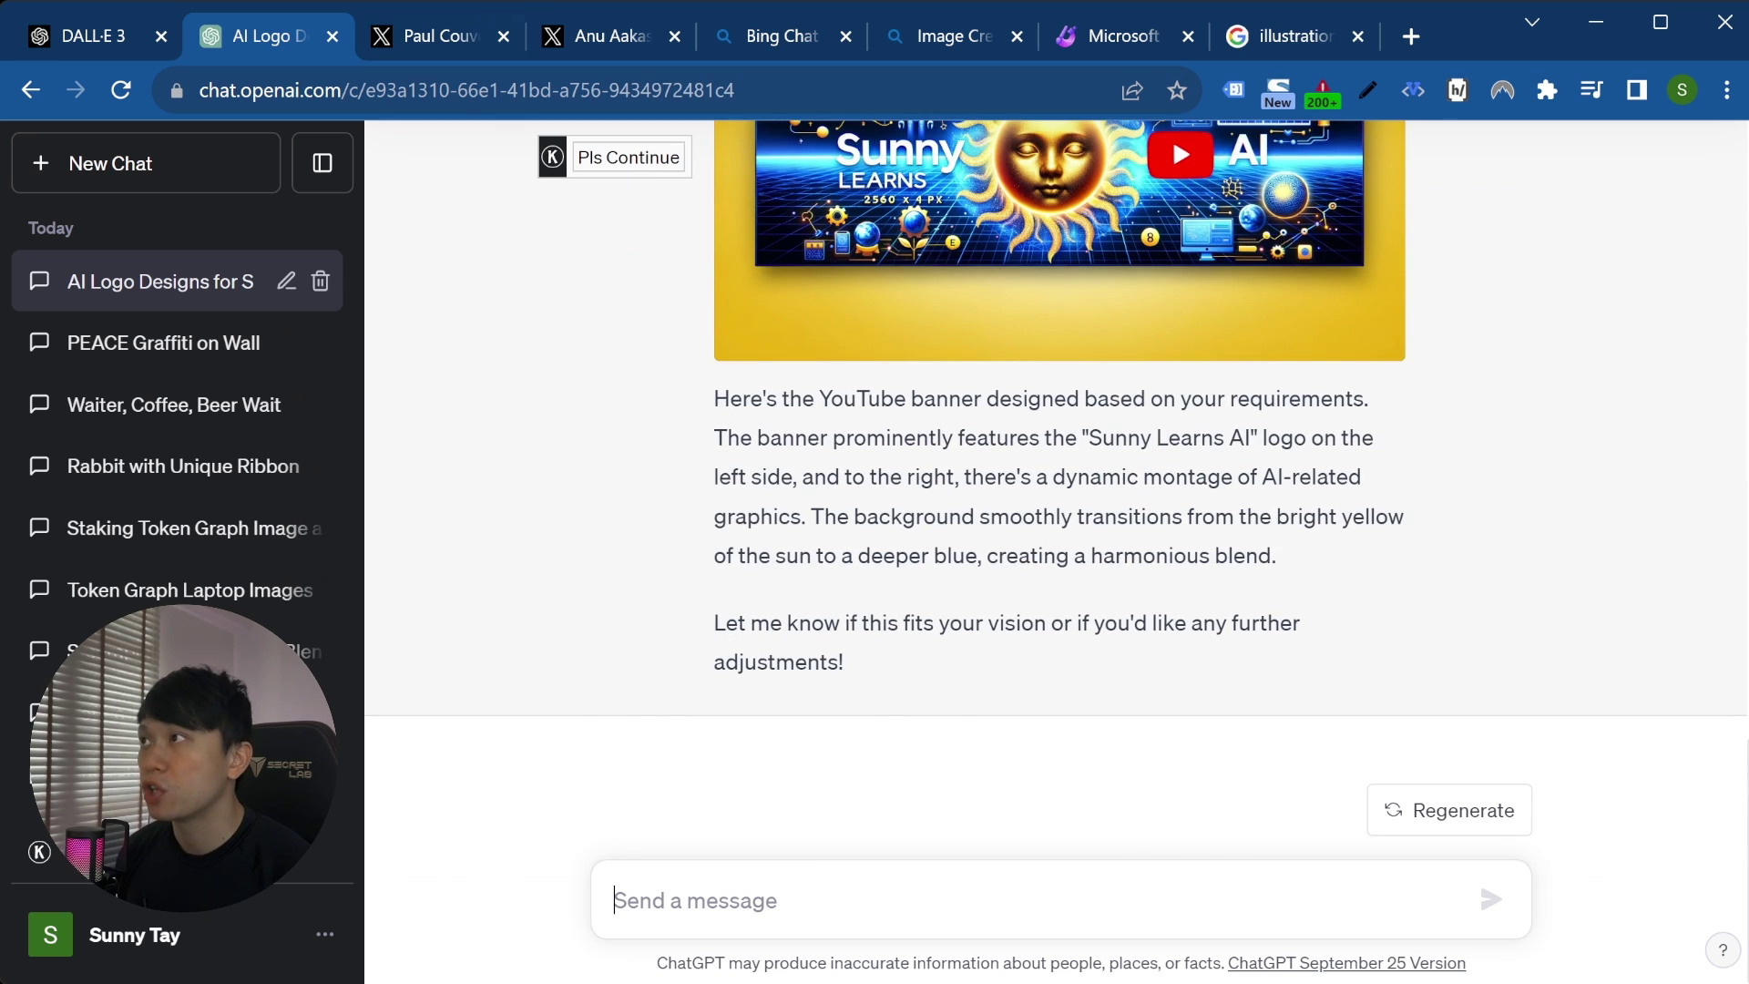
- Read the X post on blending DALL·E 3 images by assigning unique identifiers through custom instructions
key(ctrl+4)
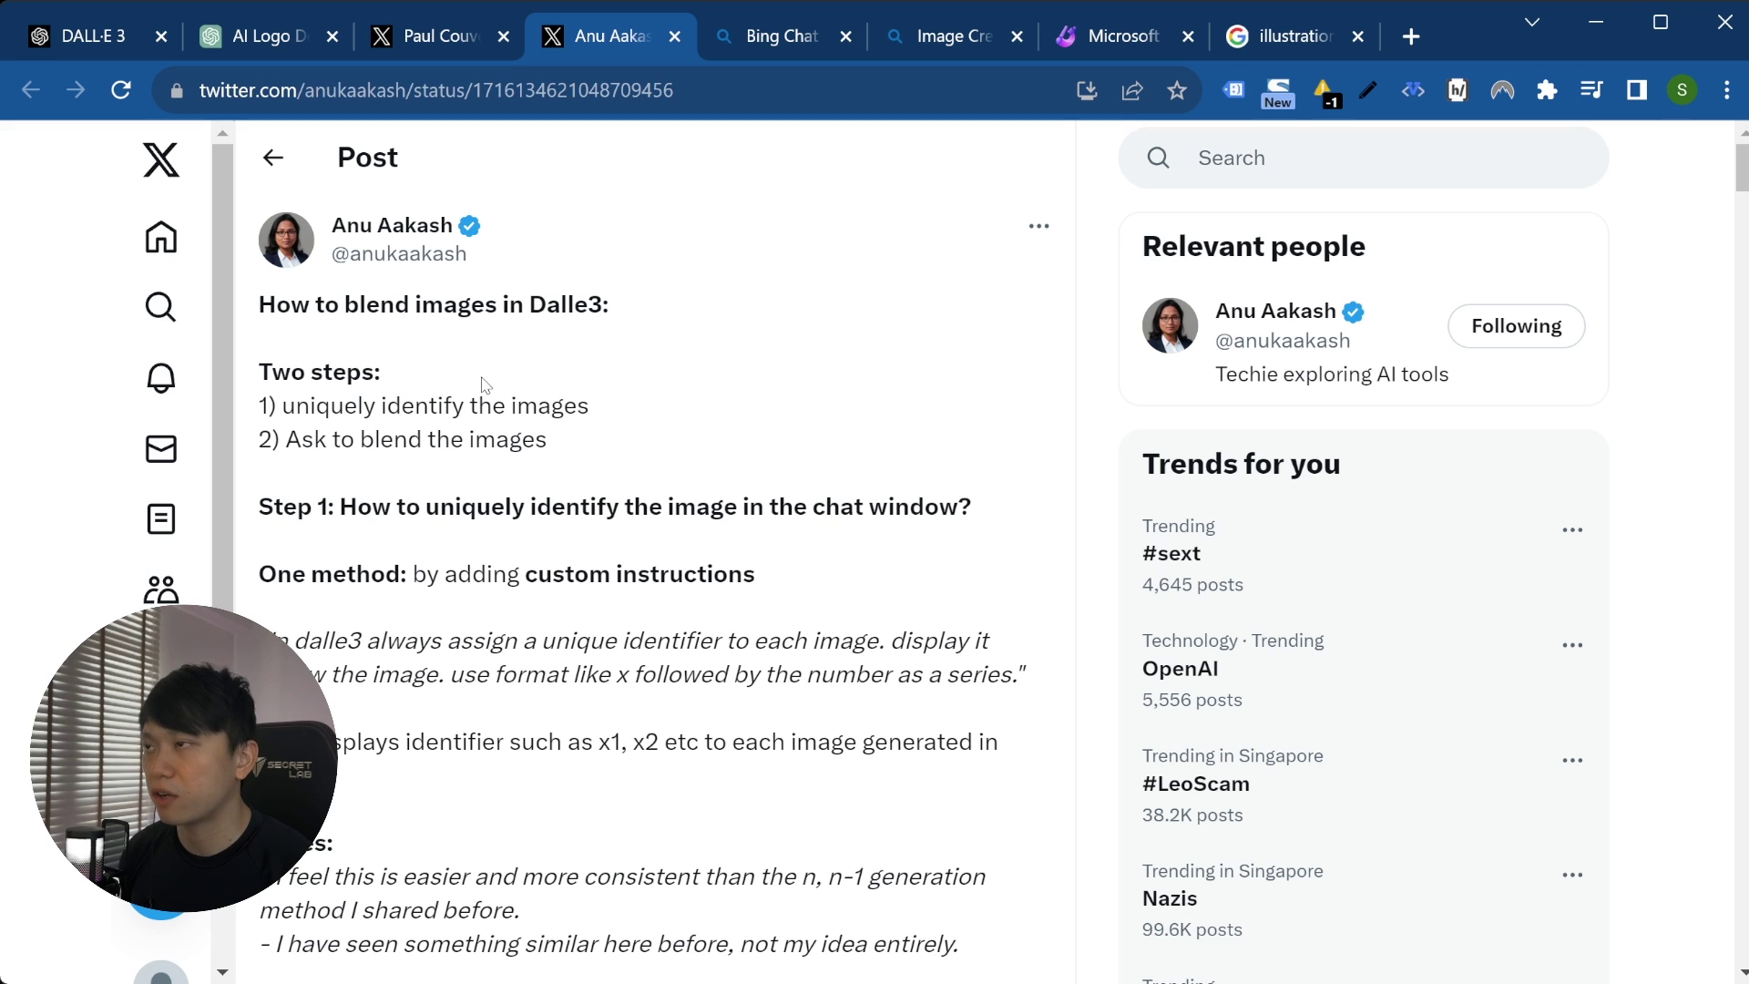
scroll(485, 383, down, 3)
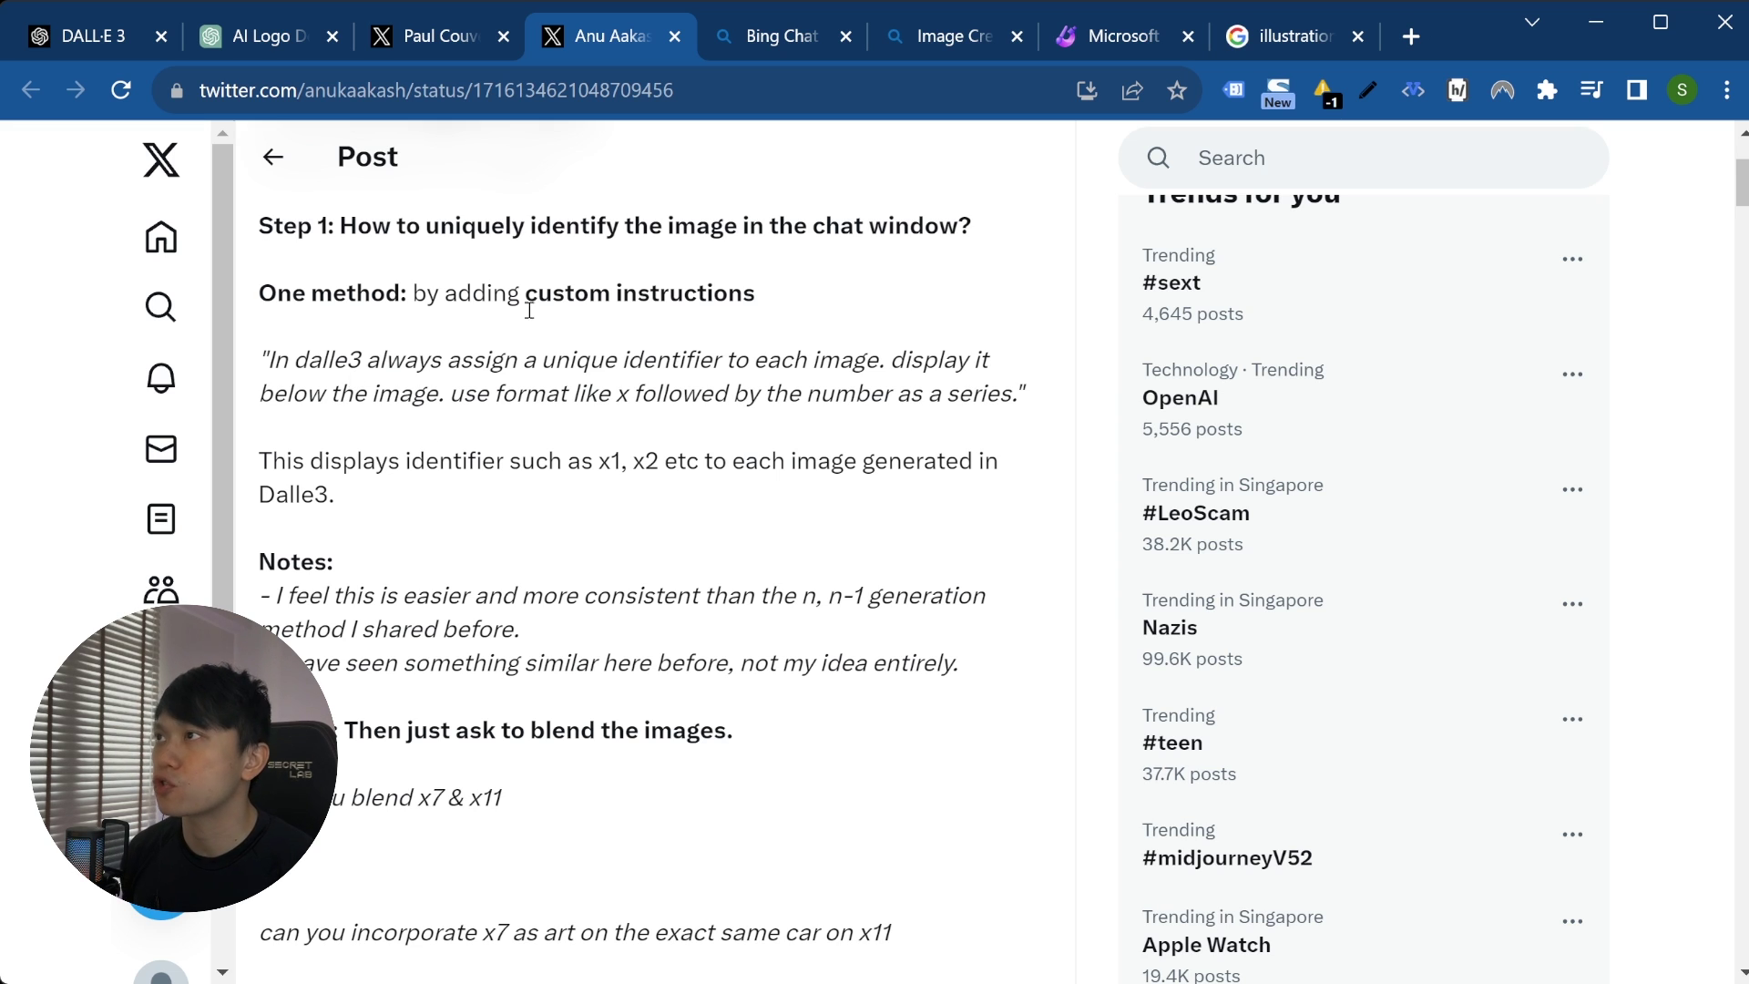
- Open the earlier steampunk cat chat in ChatGPT and examine its opening prompt and the four generated cat images
click(250, 37)
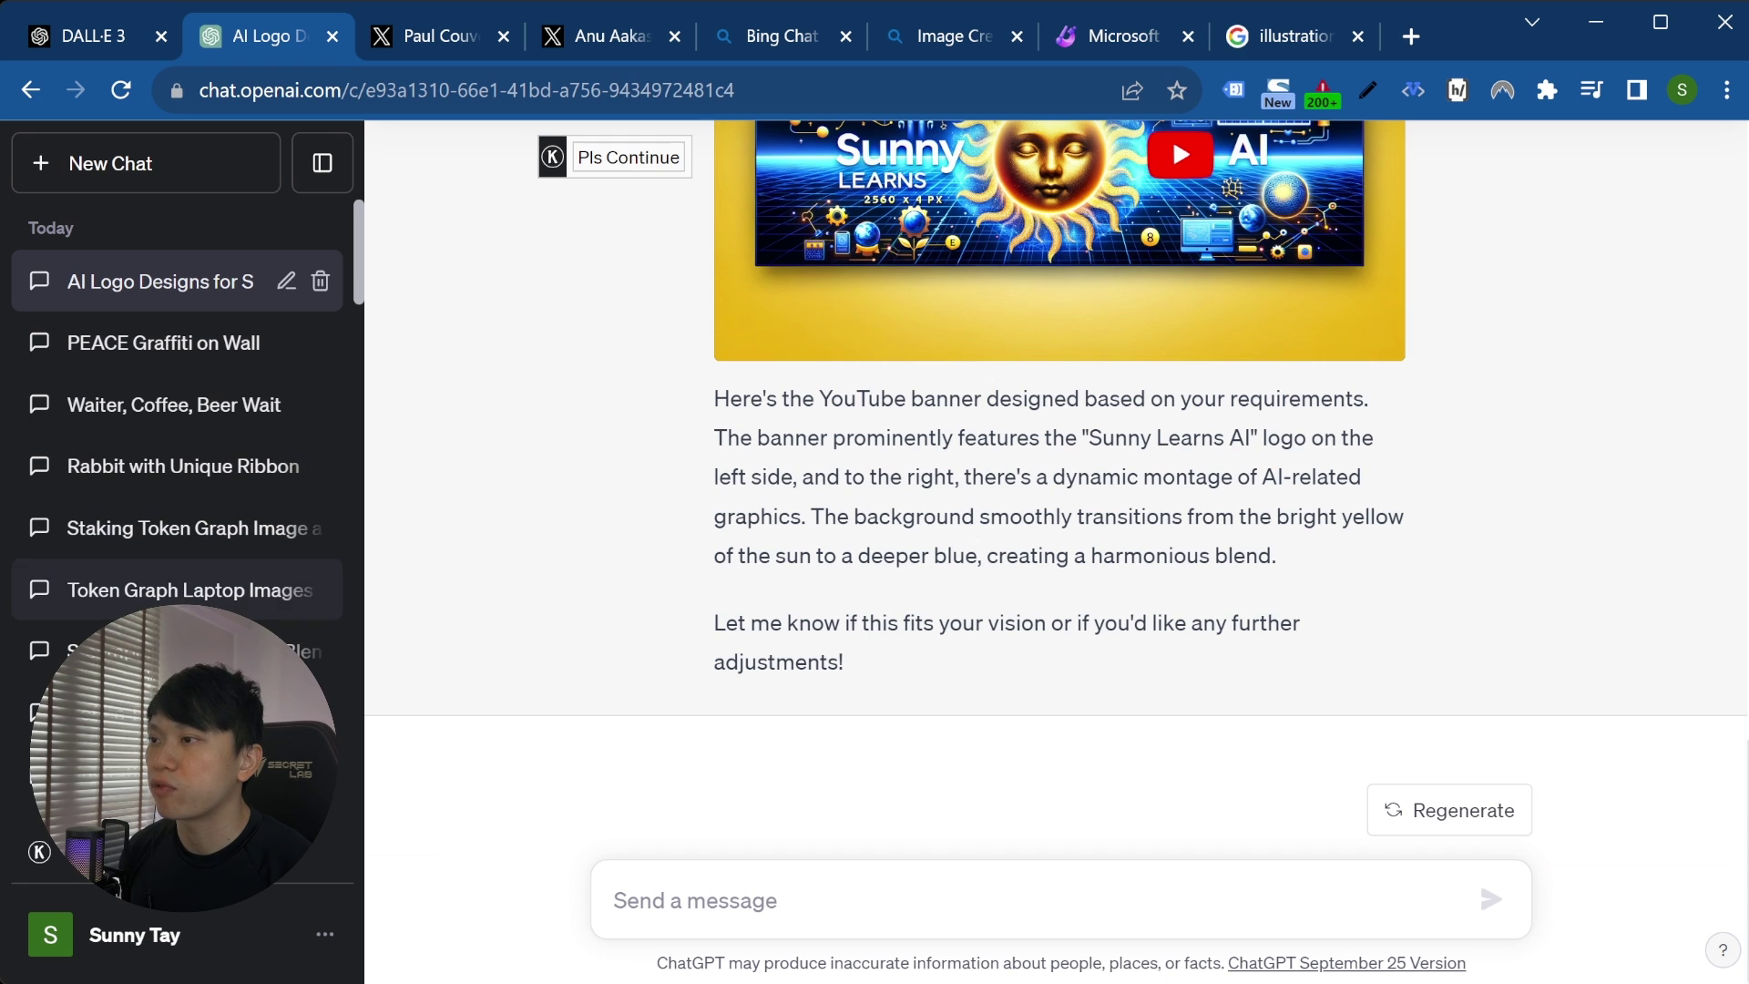
click(314, 651)
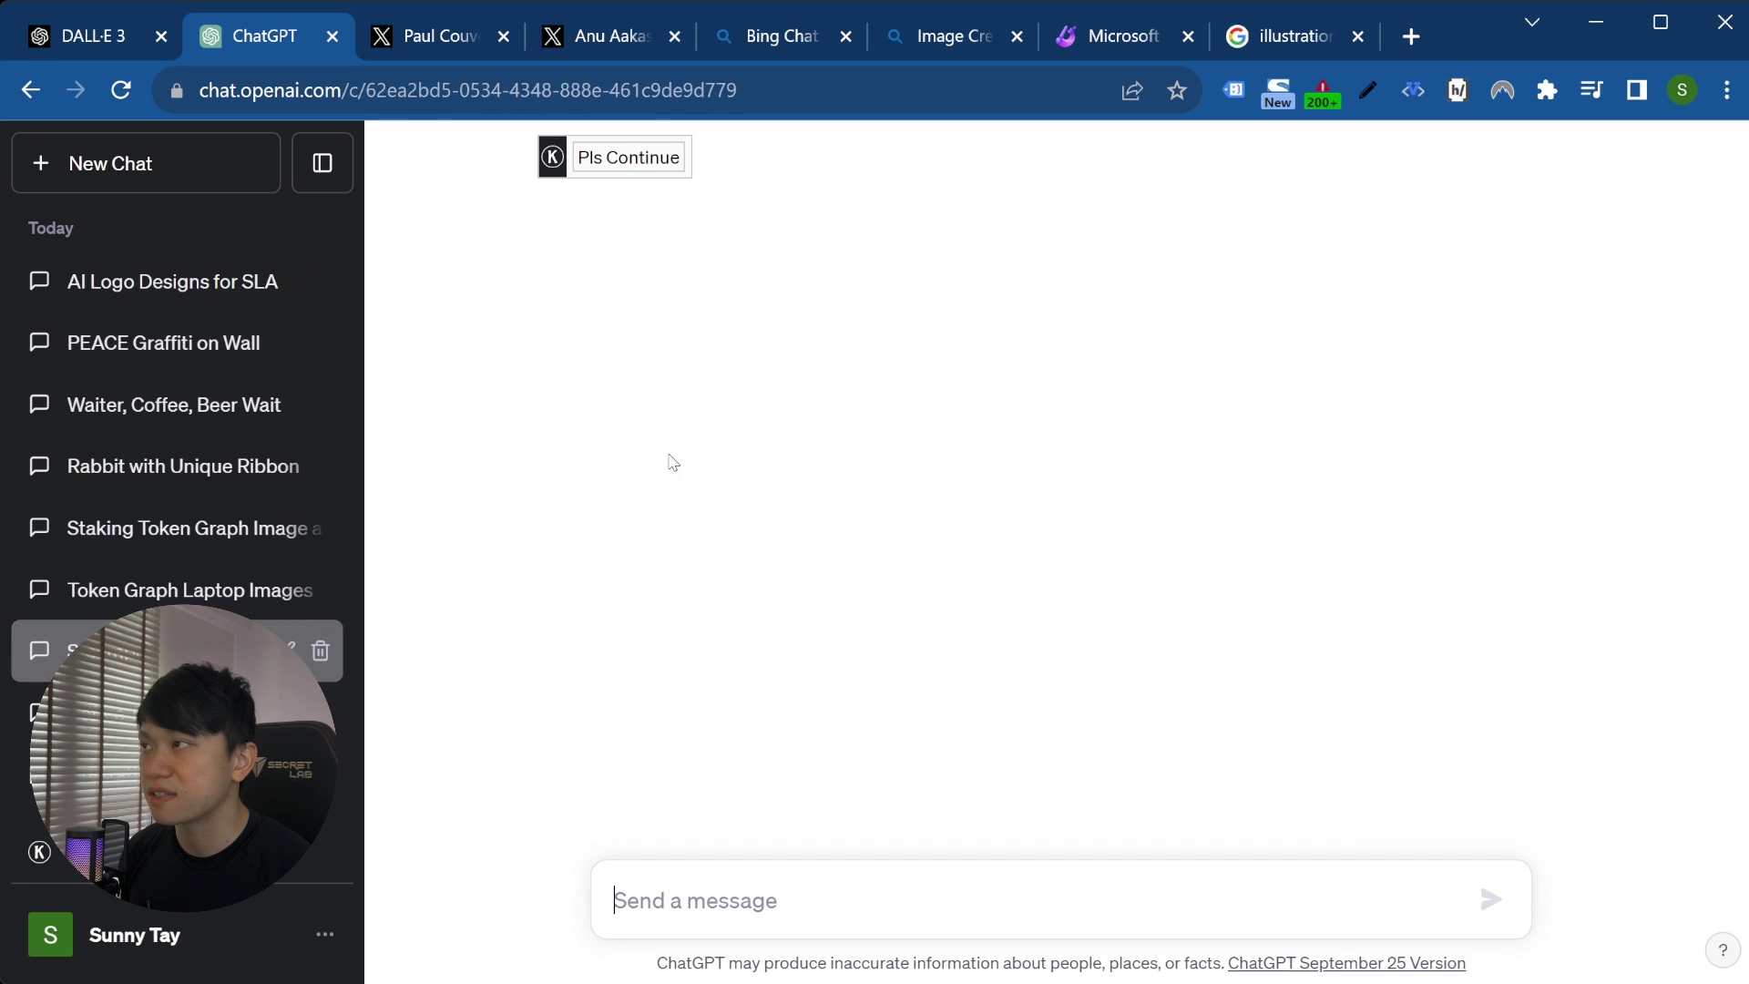
scroll(931, 500, up, 5)
scroll(929, 499, up, 10)
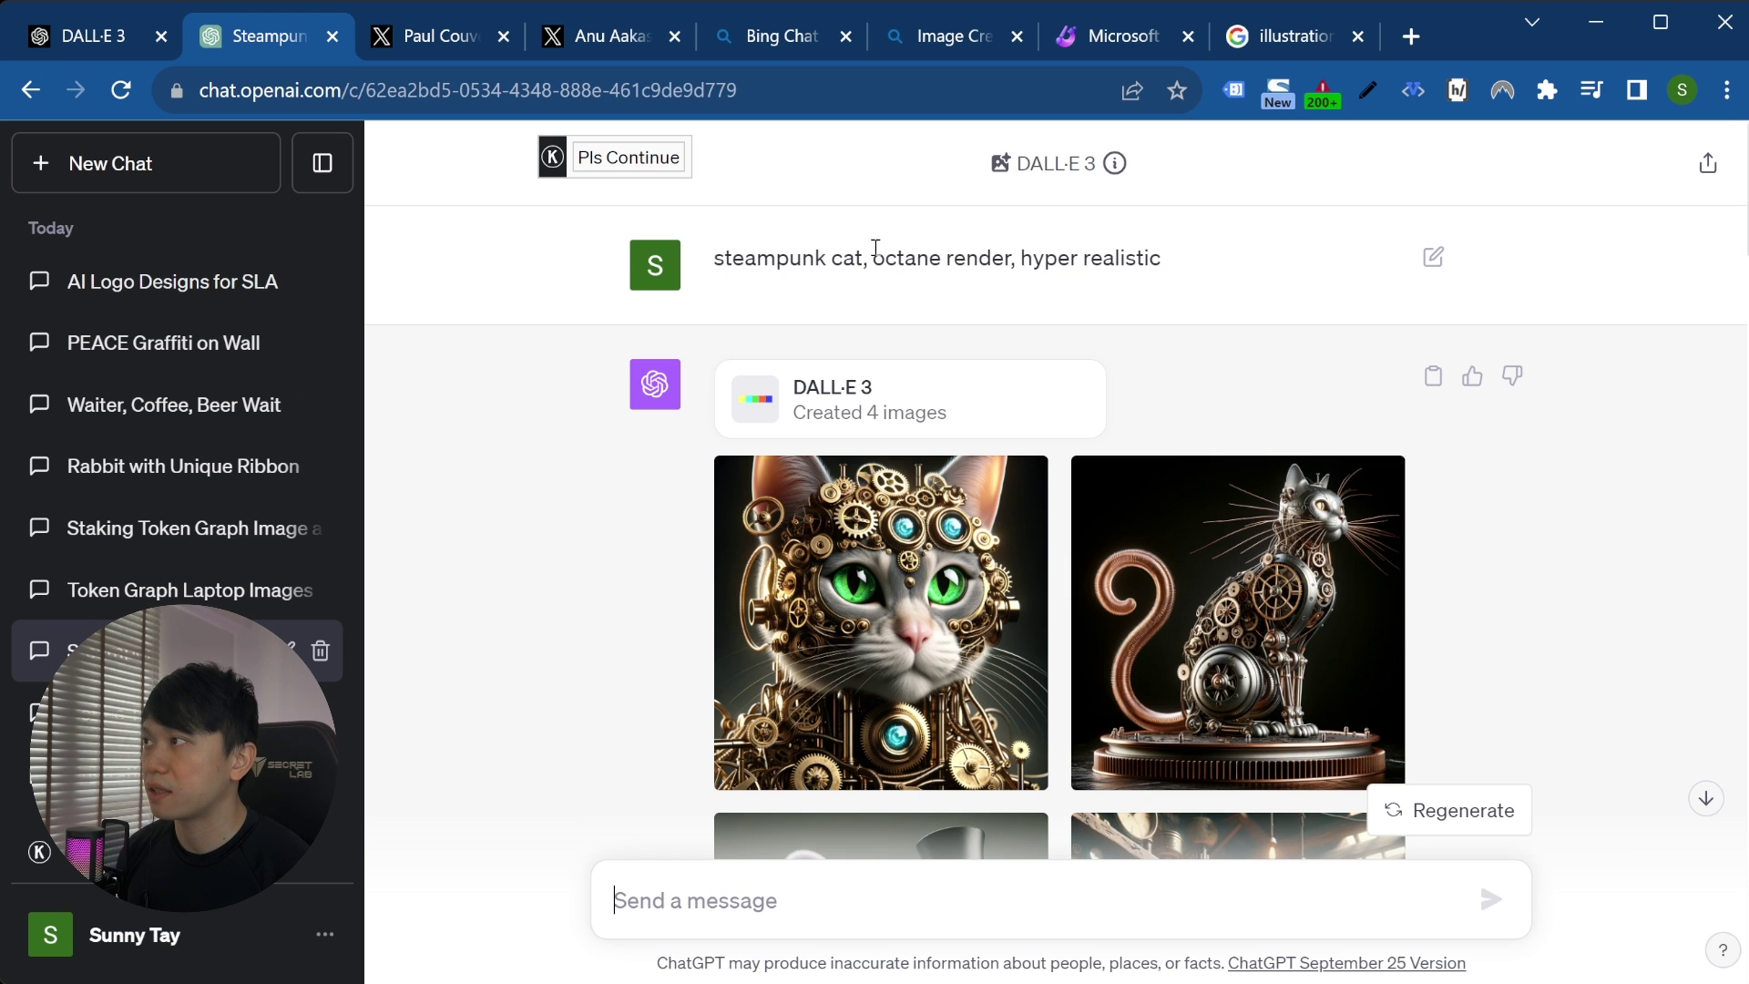
scroll(1084, 287, down, 2)
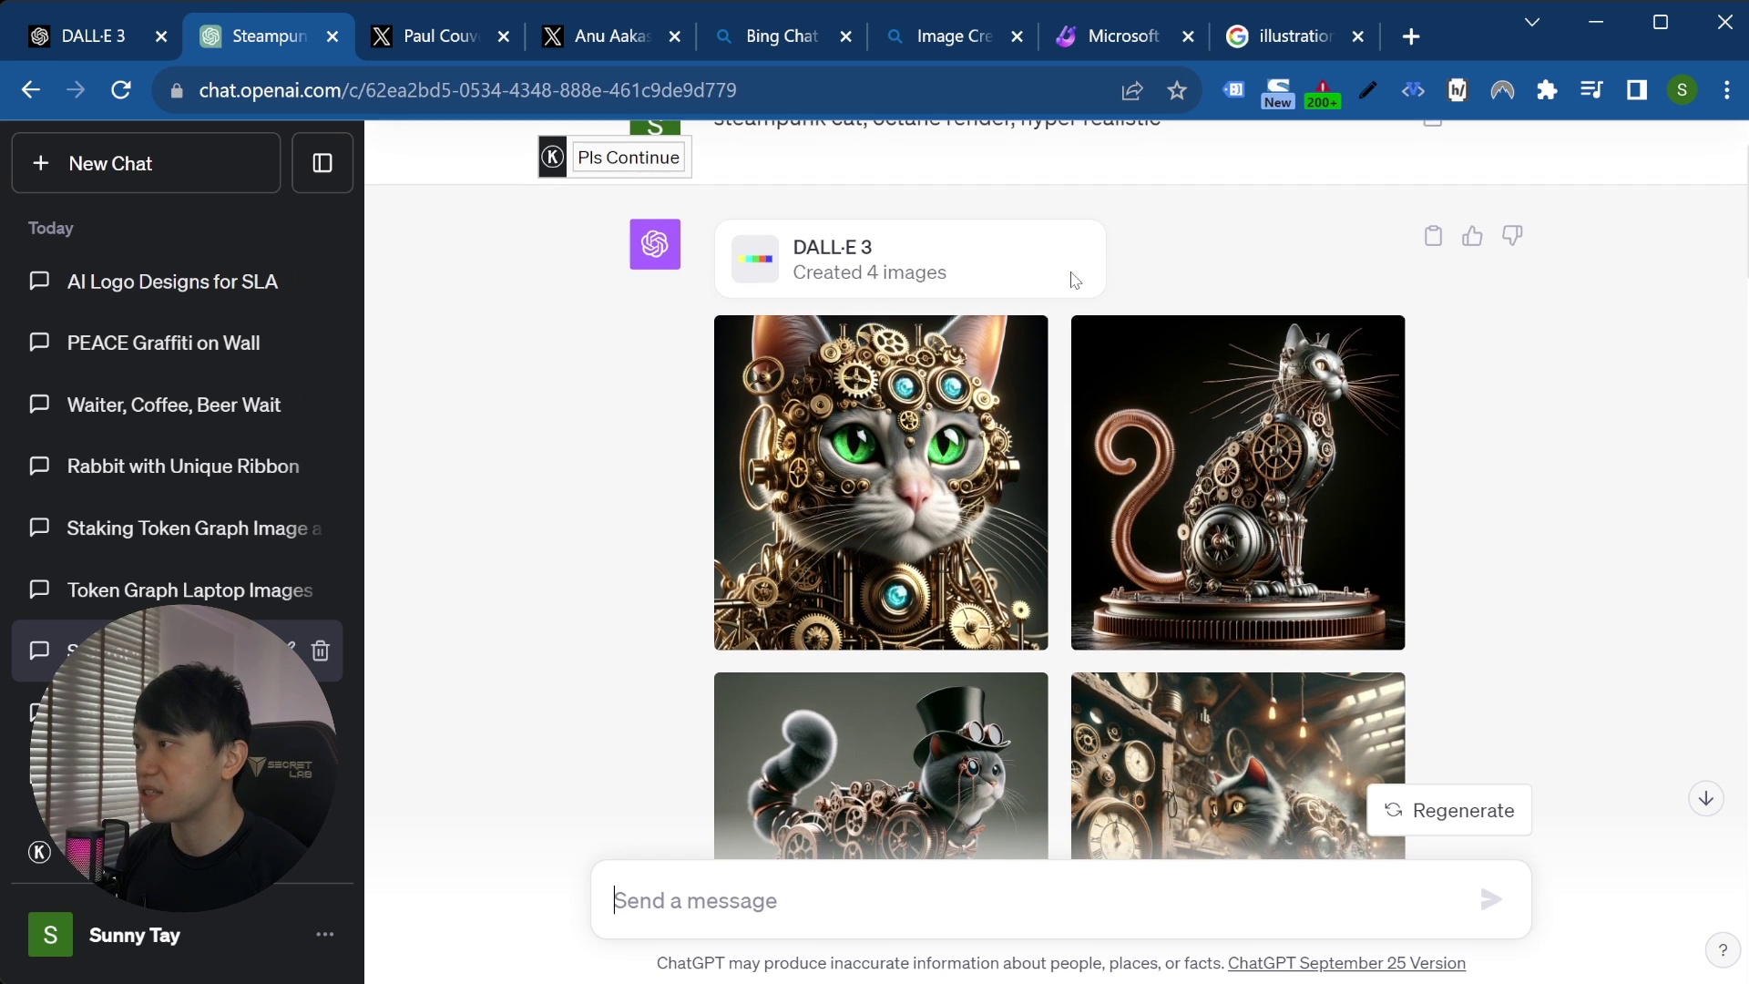
scroll(1048, 692, down, 5)
scroll(1004, 580, up, 3)
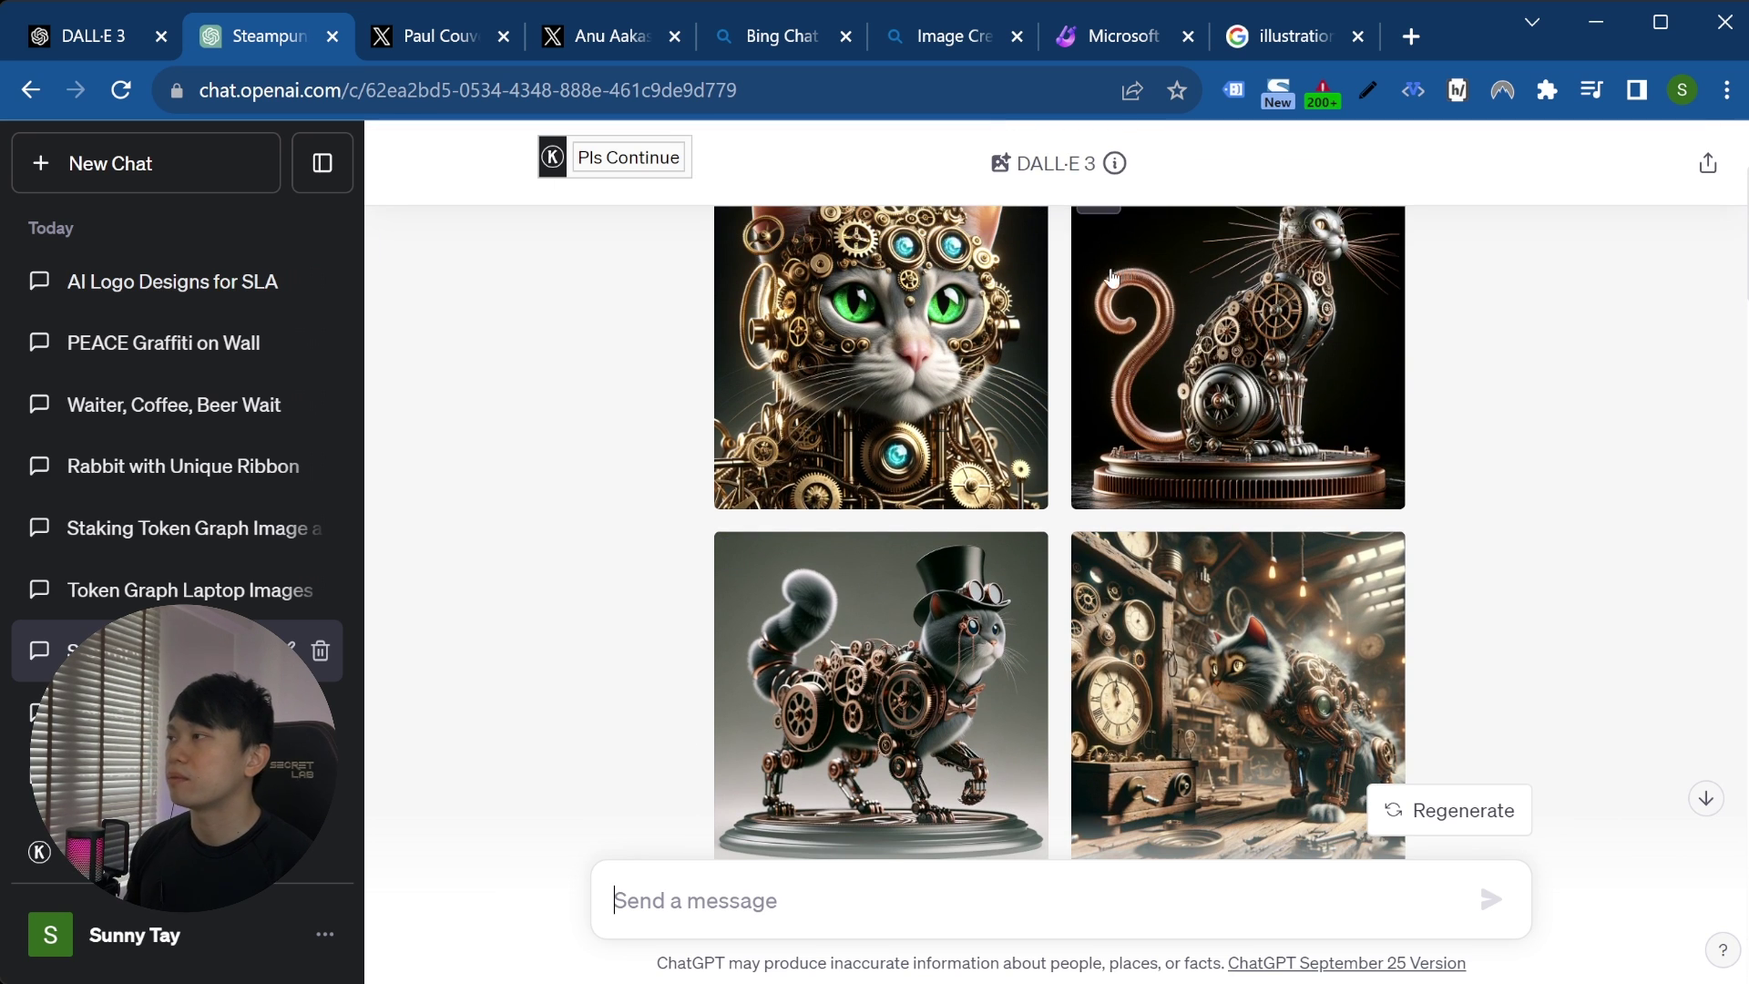
scroll(870, 592, up, 3)
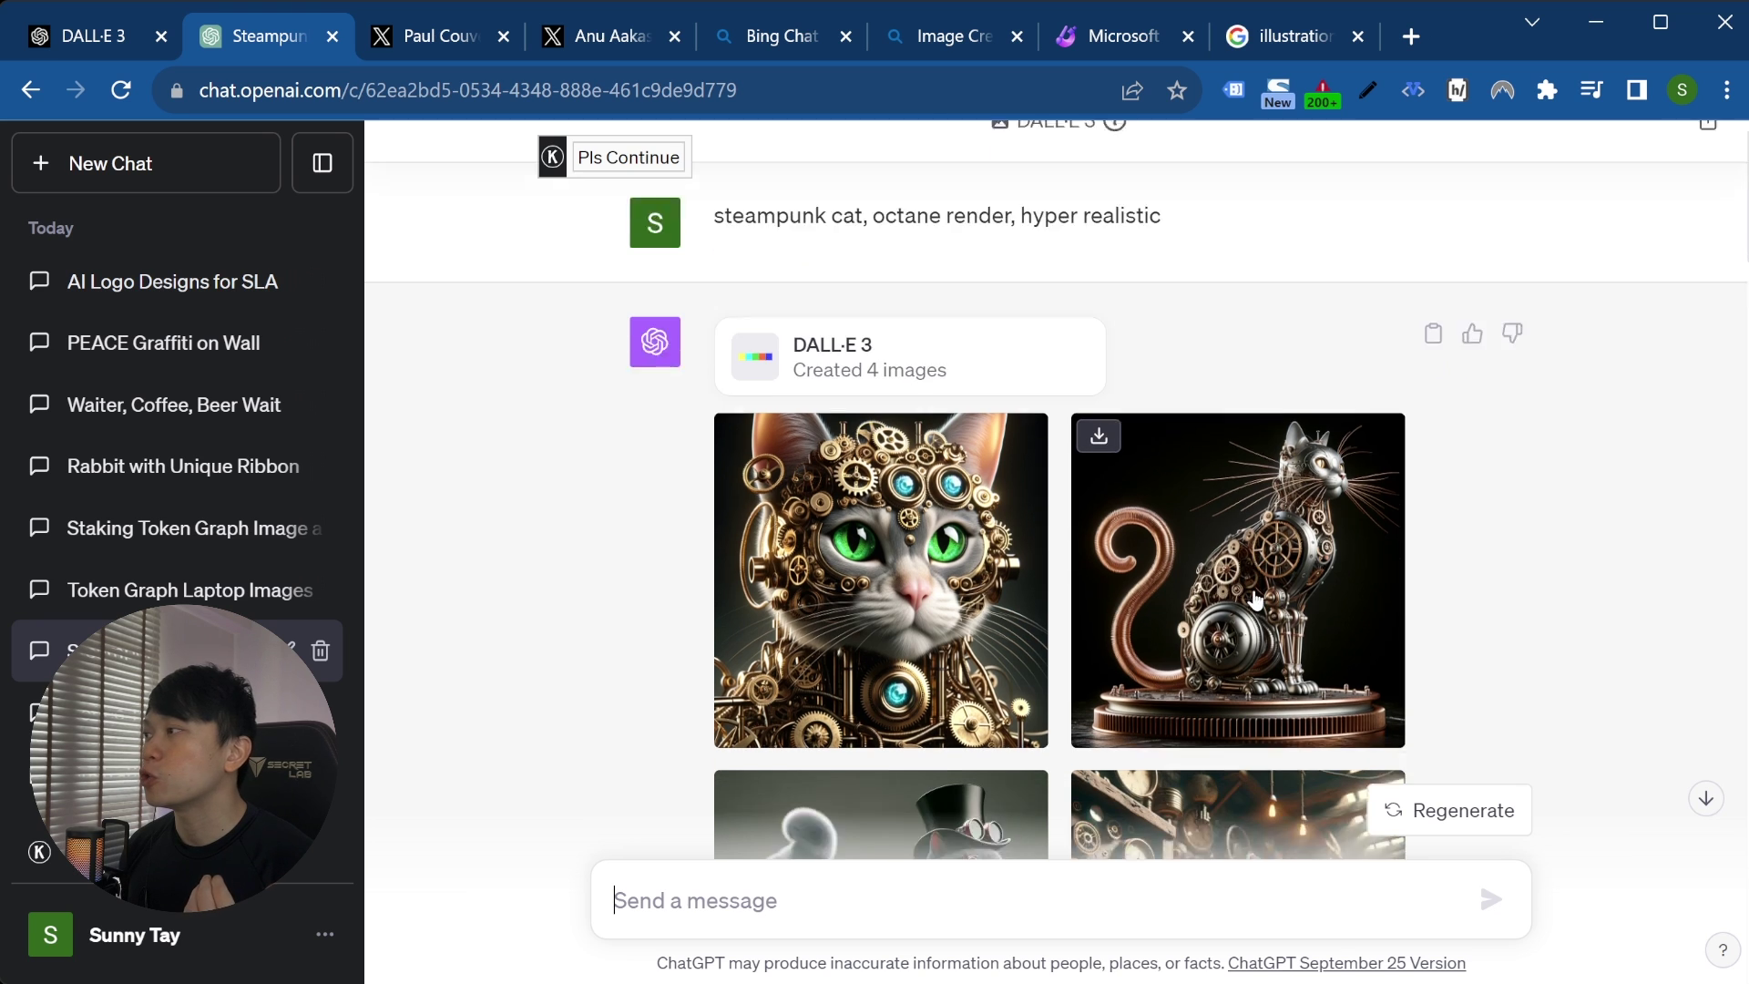
scroll(1203, 601, down, 2)
scroll(865, 492, down, 4)
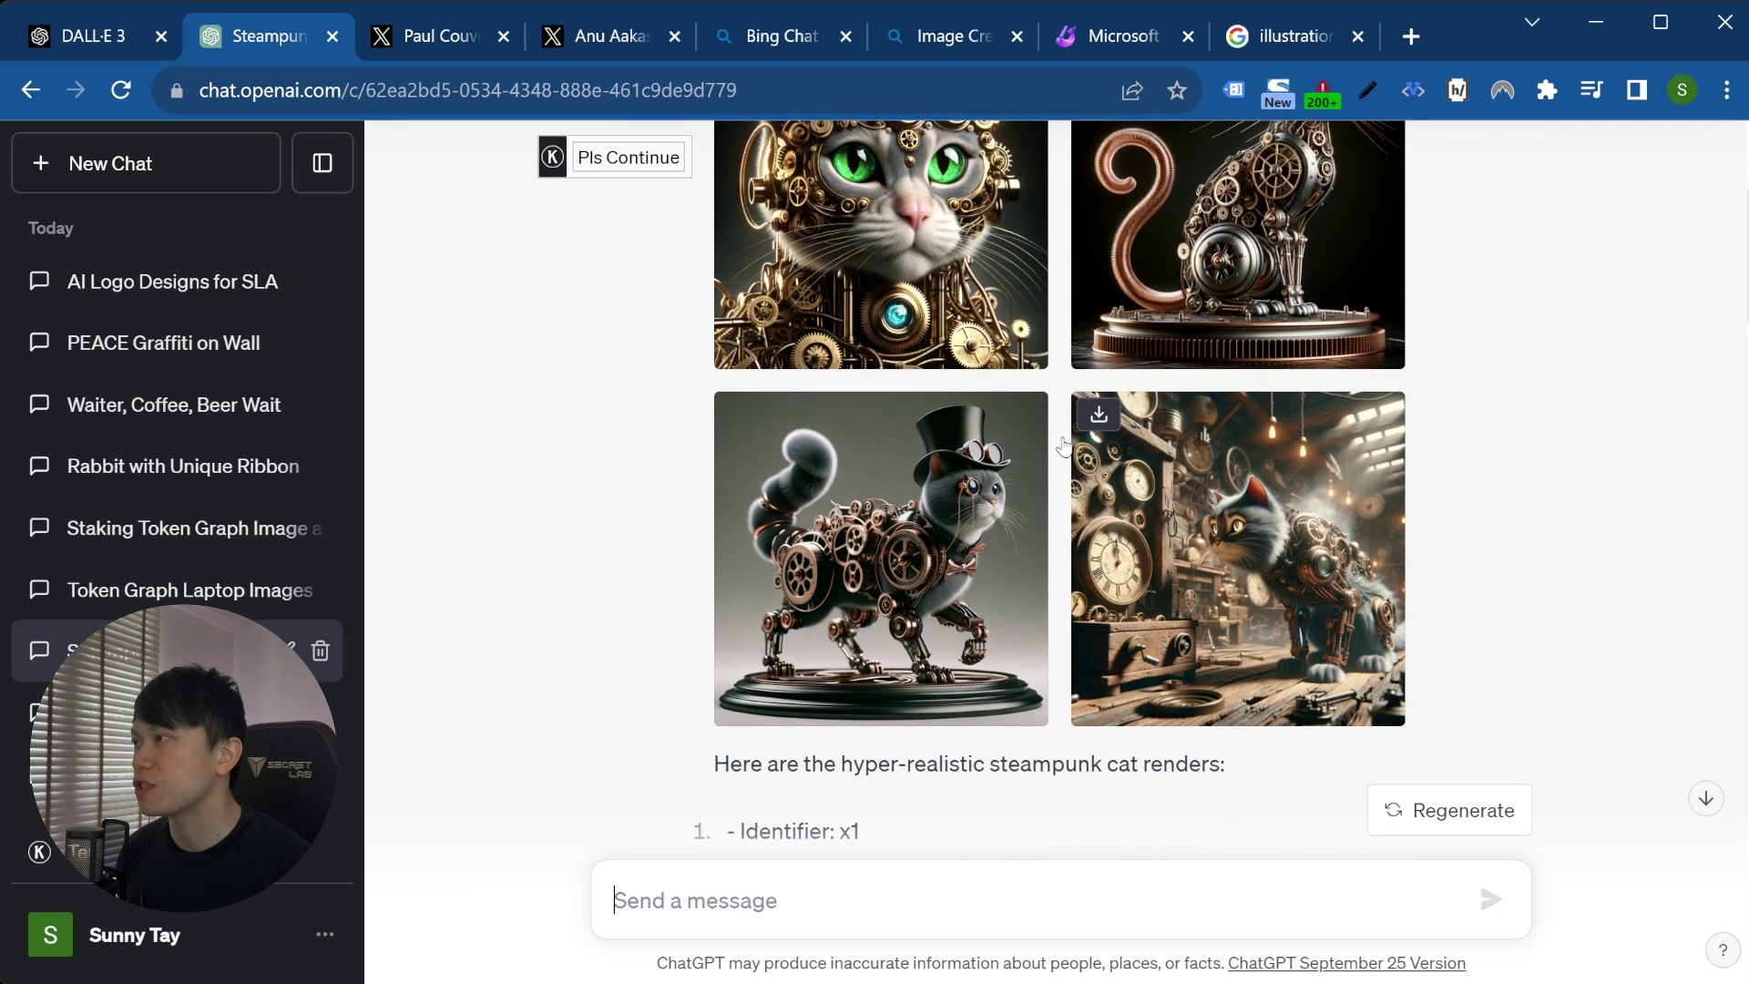
scroll(889, 428, up, 2)
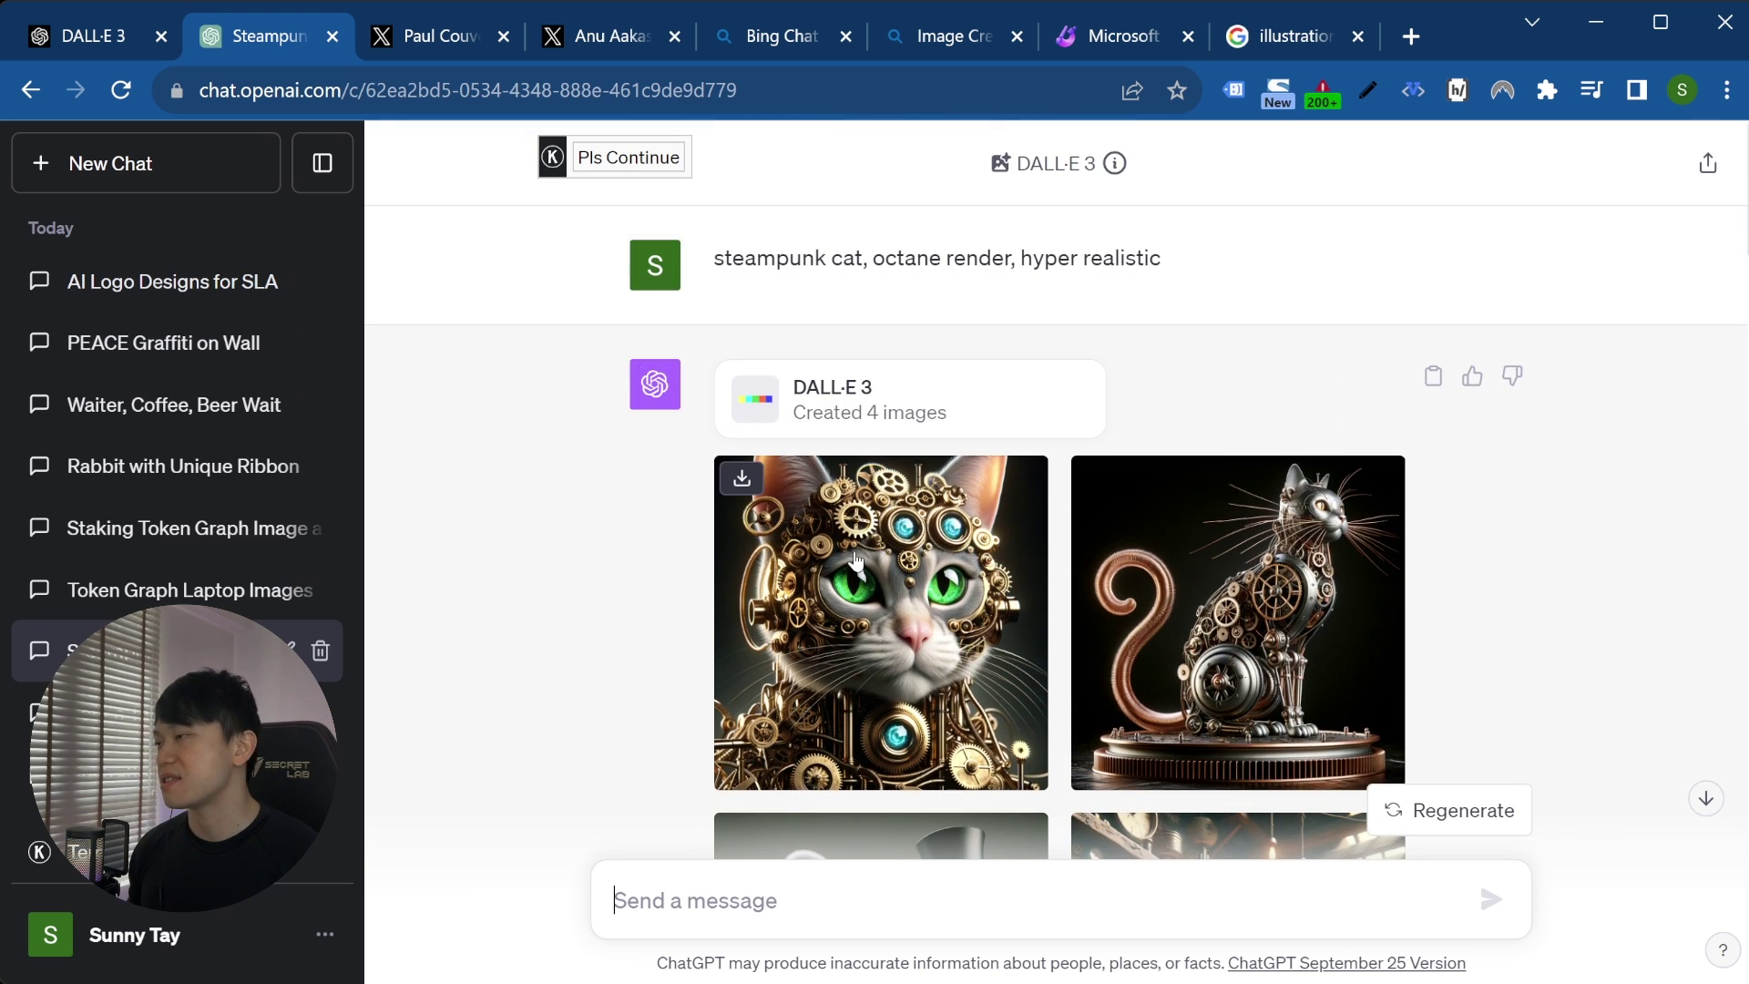
- Examine the "PEACE" graffiti prompt and its four images, and highlight the list of identifiers below them
scroll(1044, 628, down, 12)
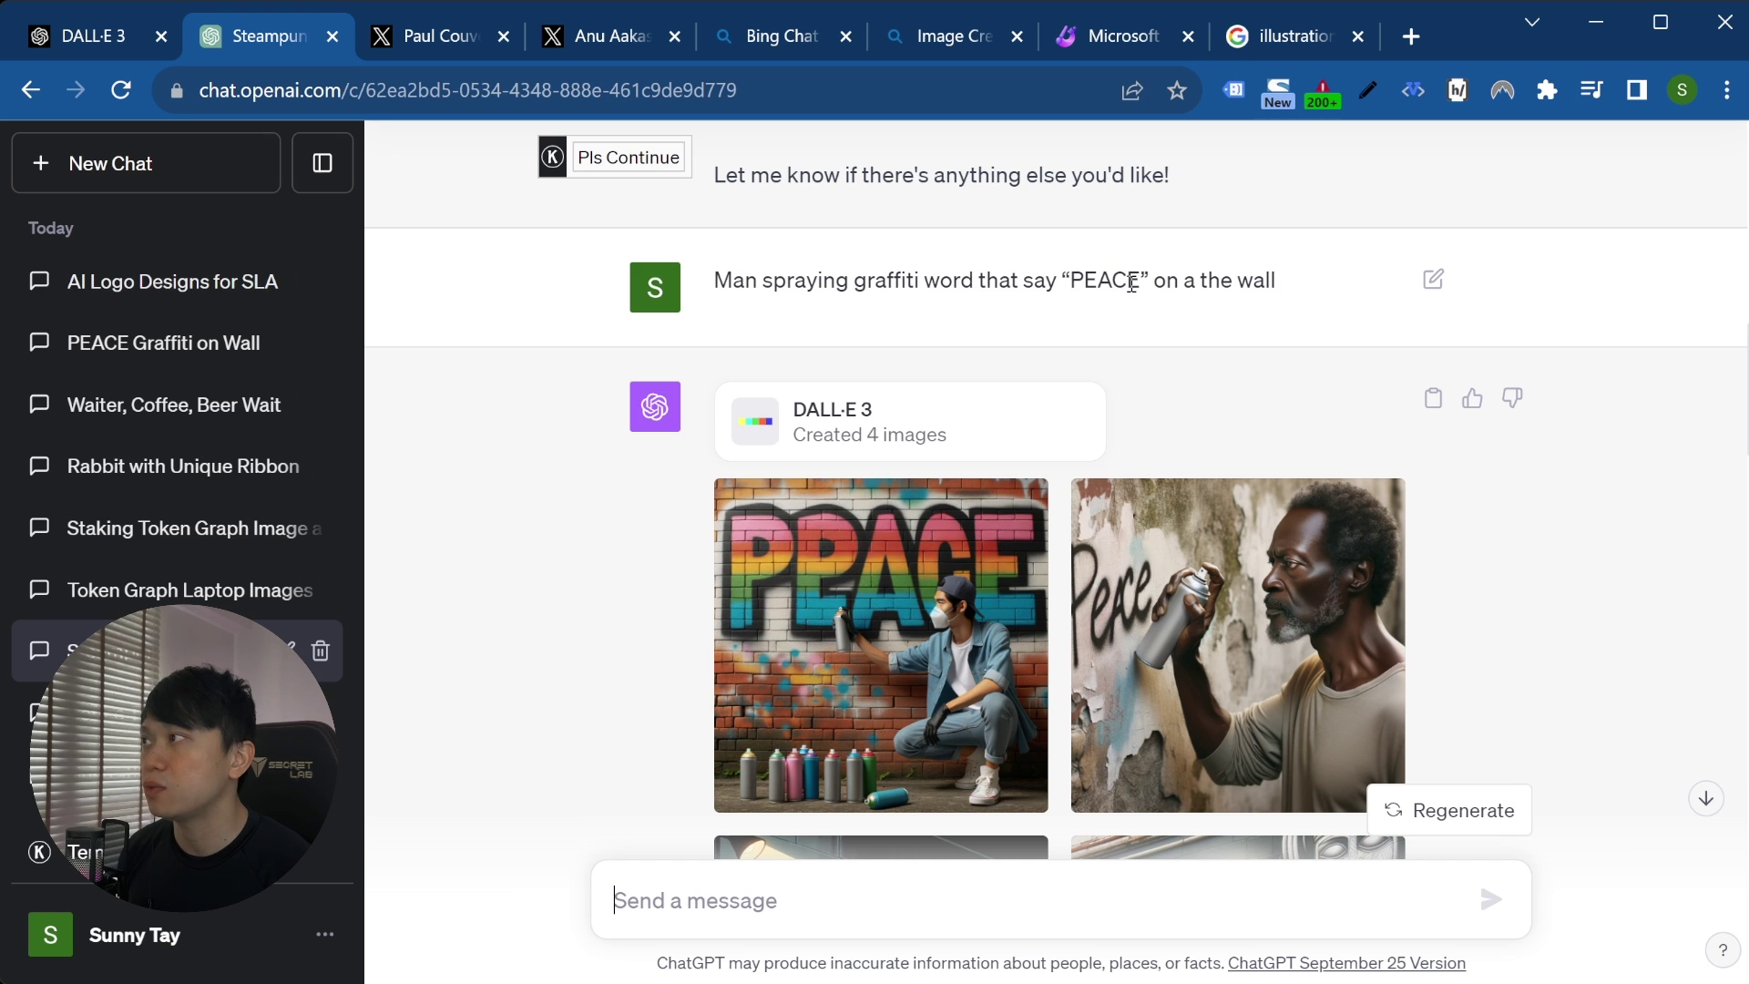
scroll(1281, 290, down, 3)
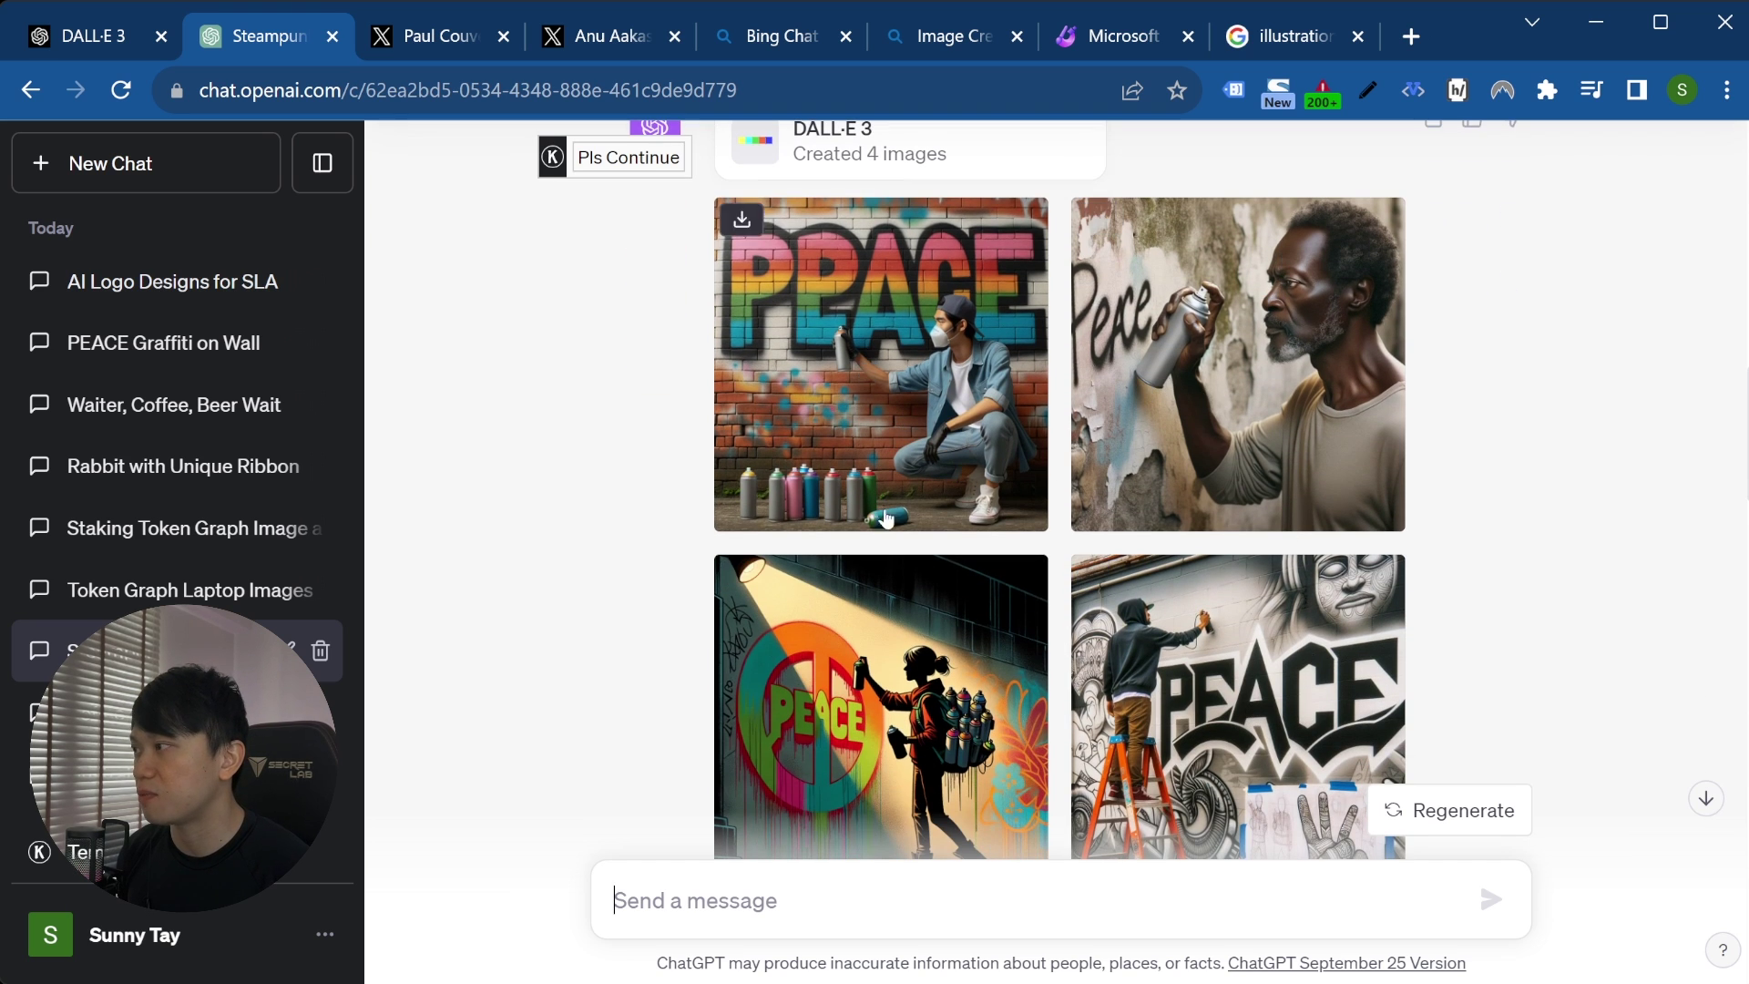
scroll(773, 453, down, 5)
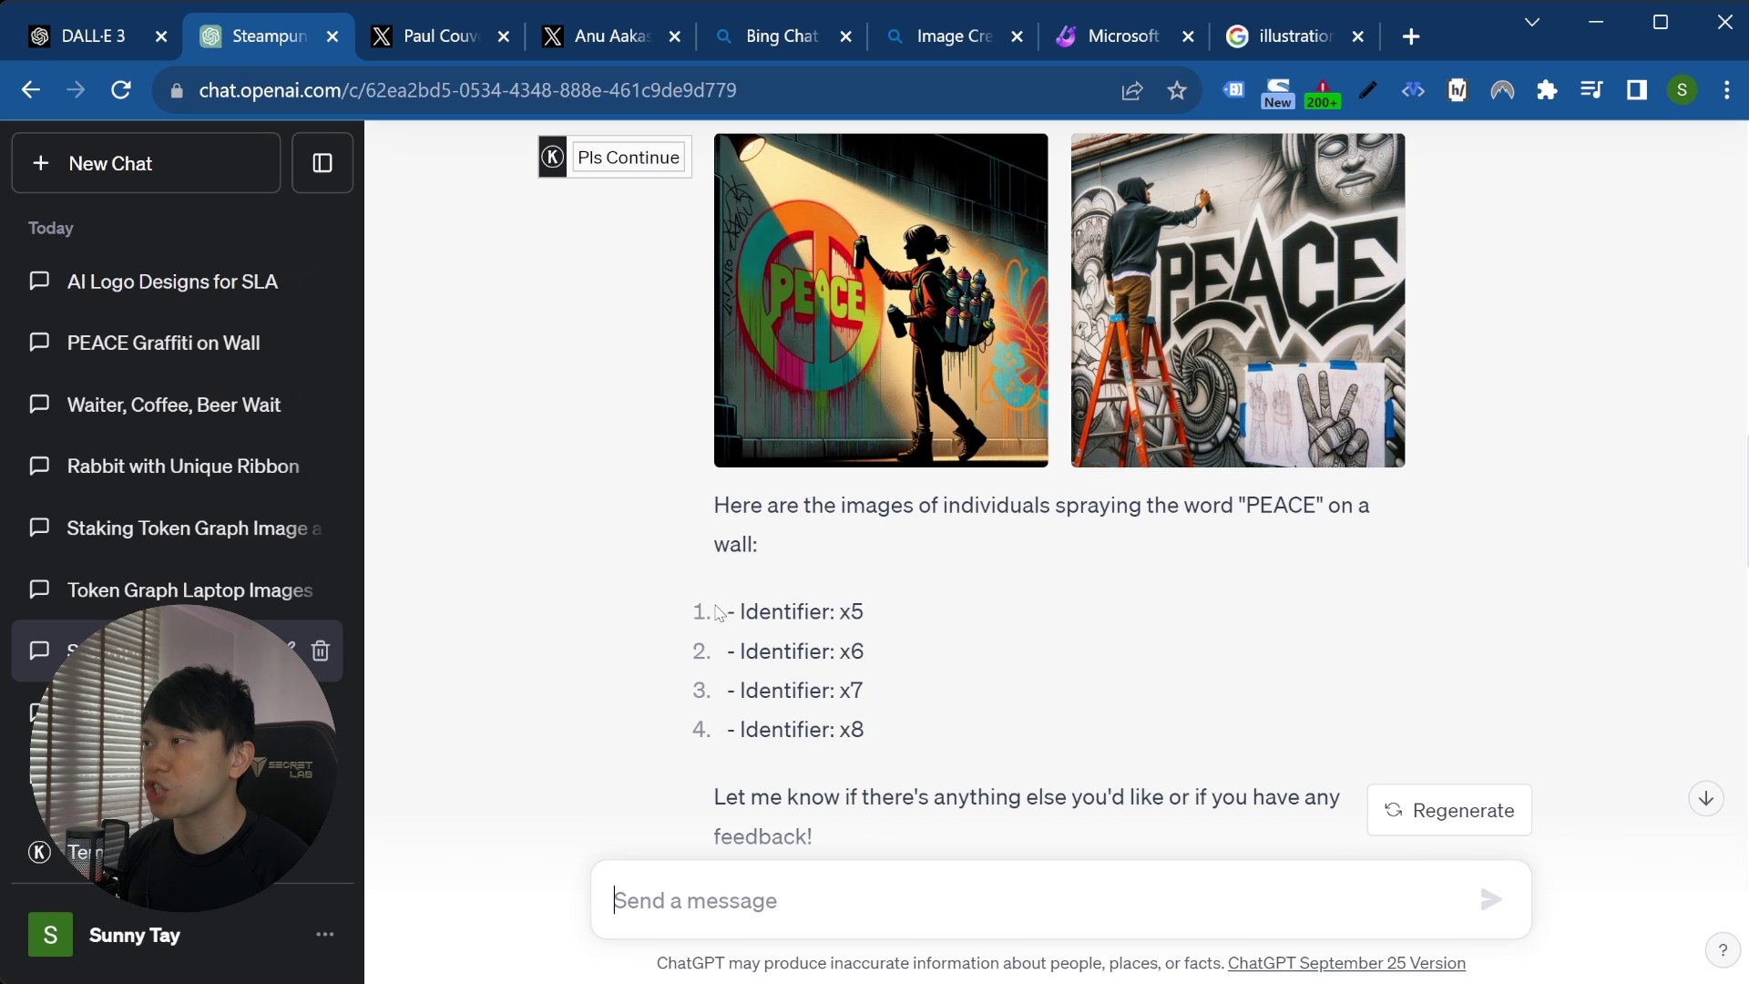
drag(727, 615, 894, 734)
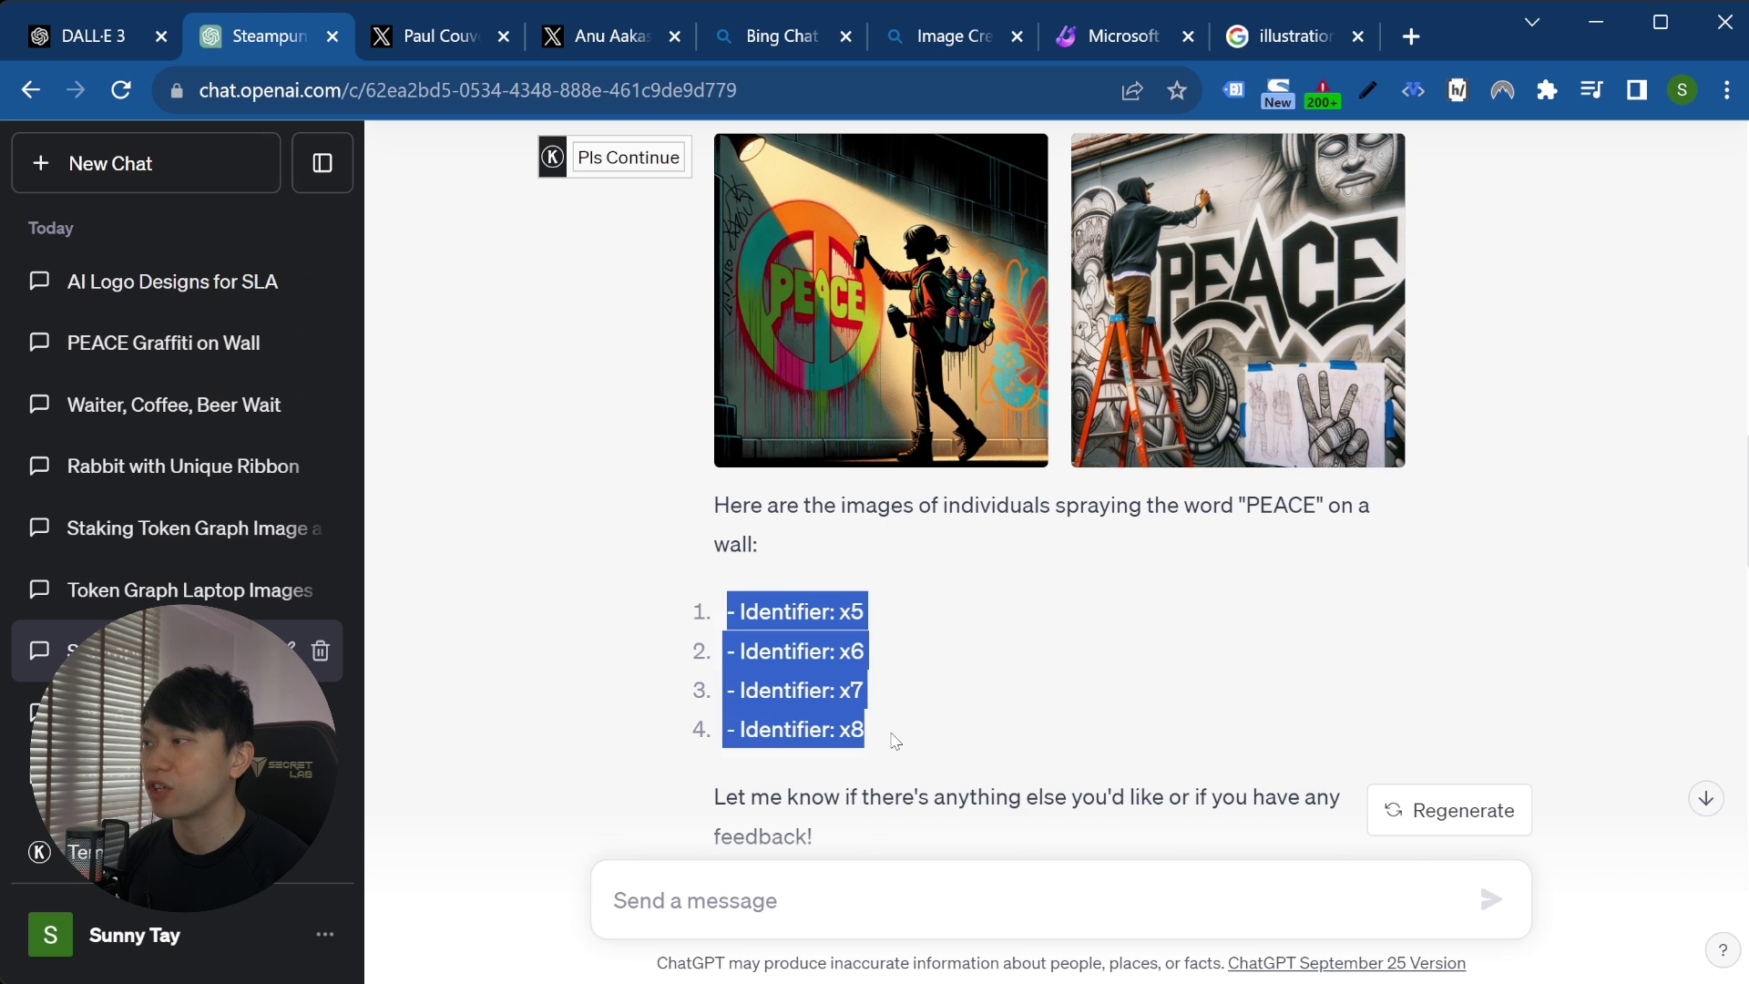
- Match the identifiers to the steampunk cat and graffiti images, and read the prompt asking to combine x1 with x8
scroll(895, 718, up, 15)
scroll(894, 718, down, 5)
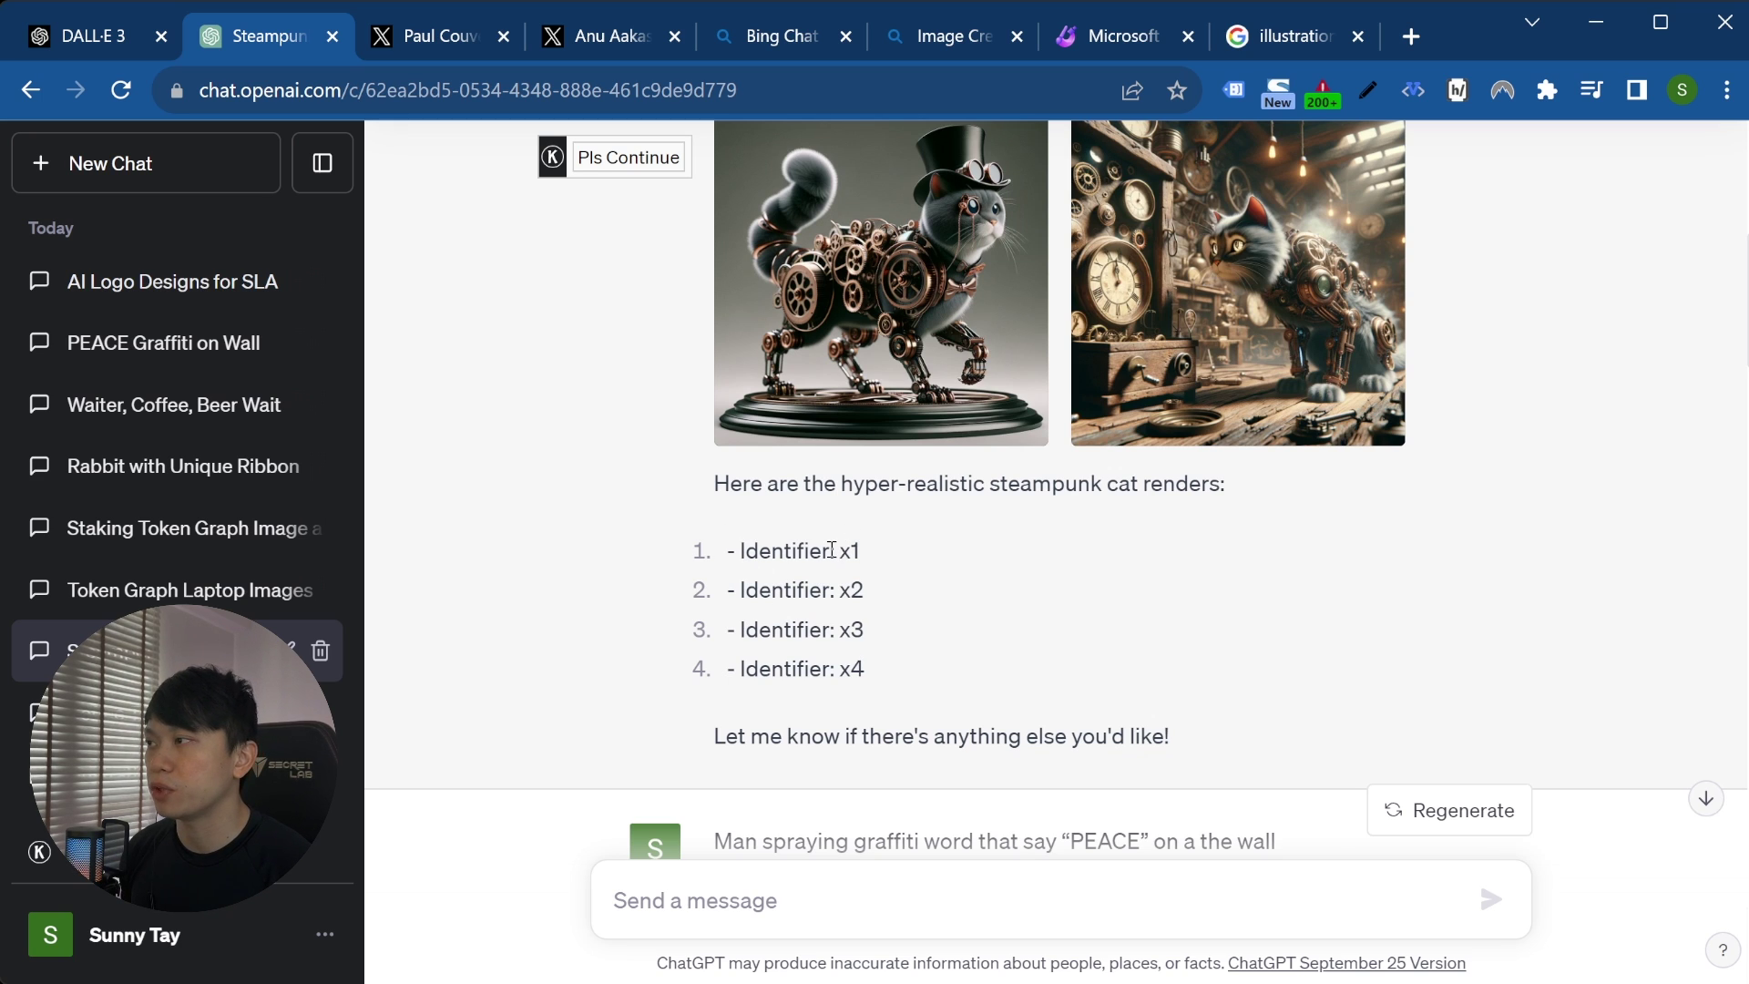
scroll(726, 556, up, 3)
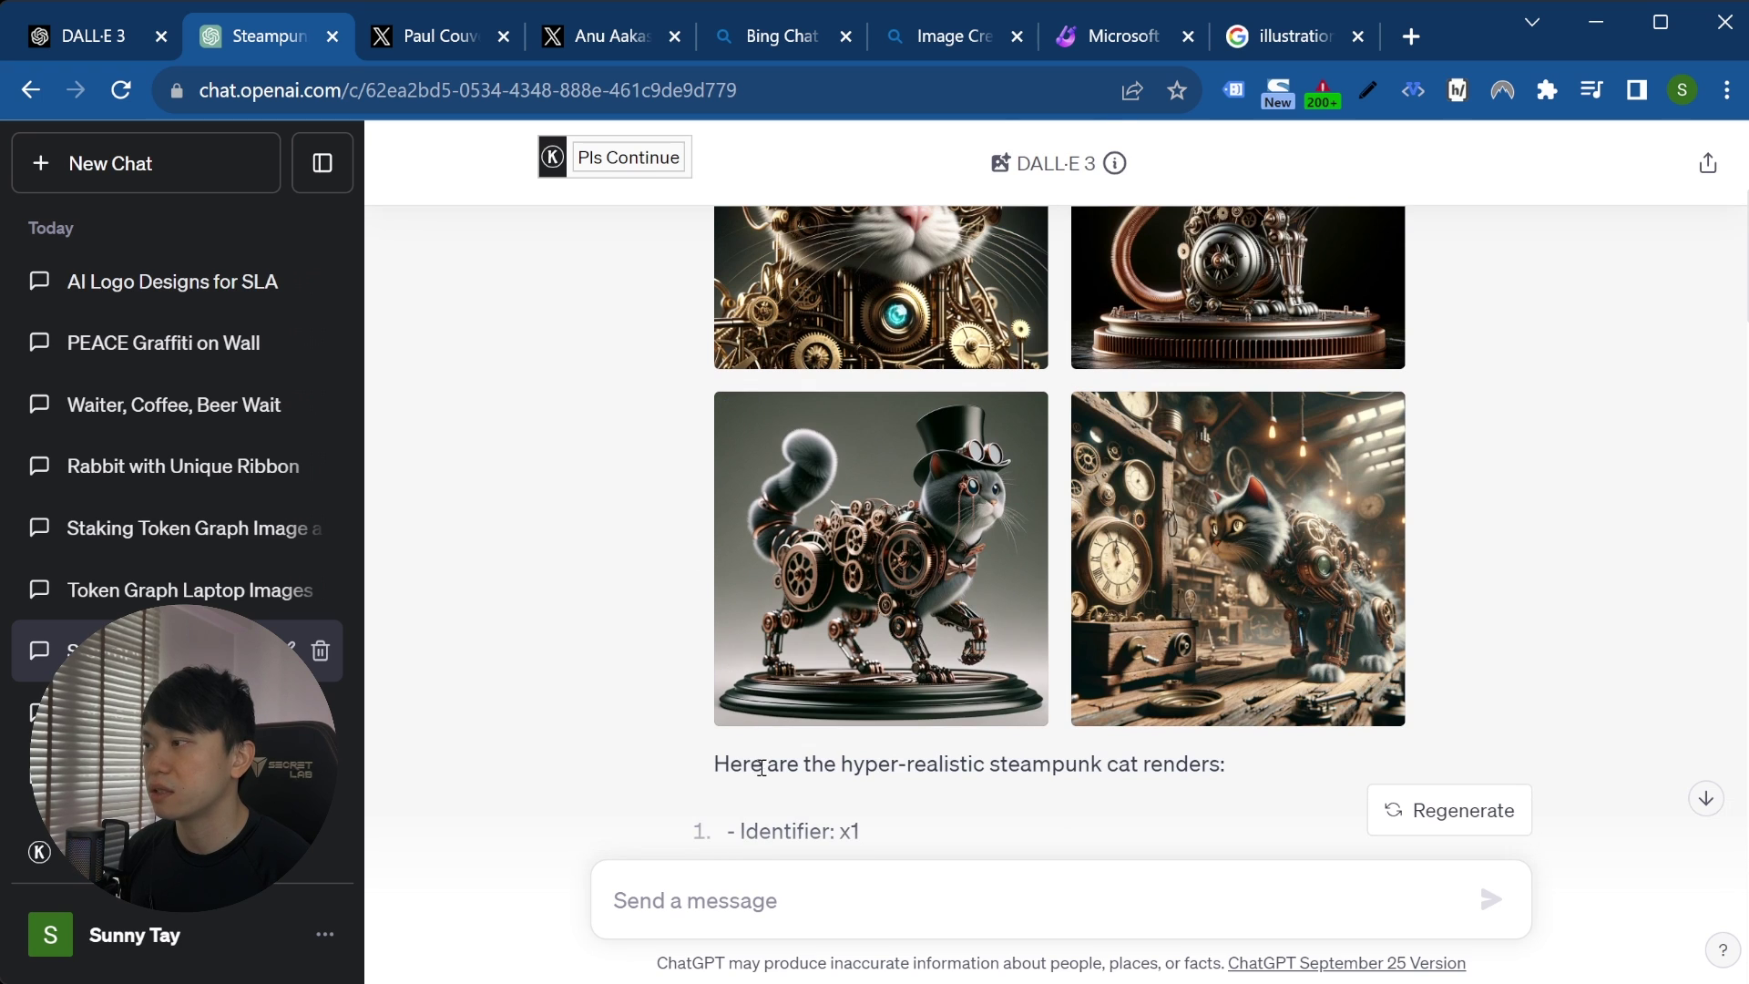
scroll(756, 638, down, 3)
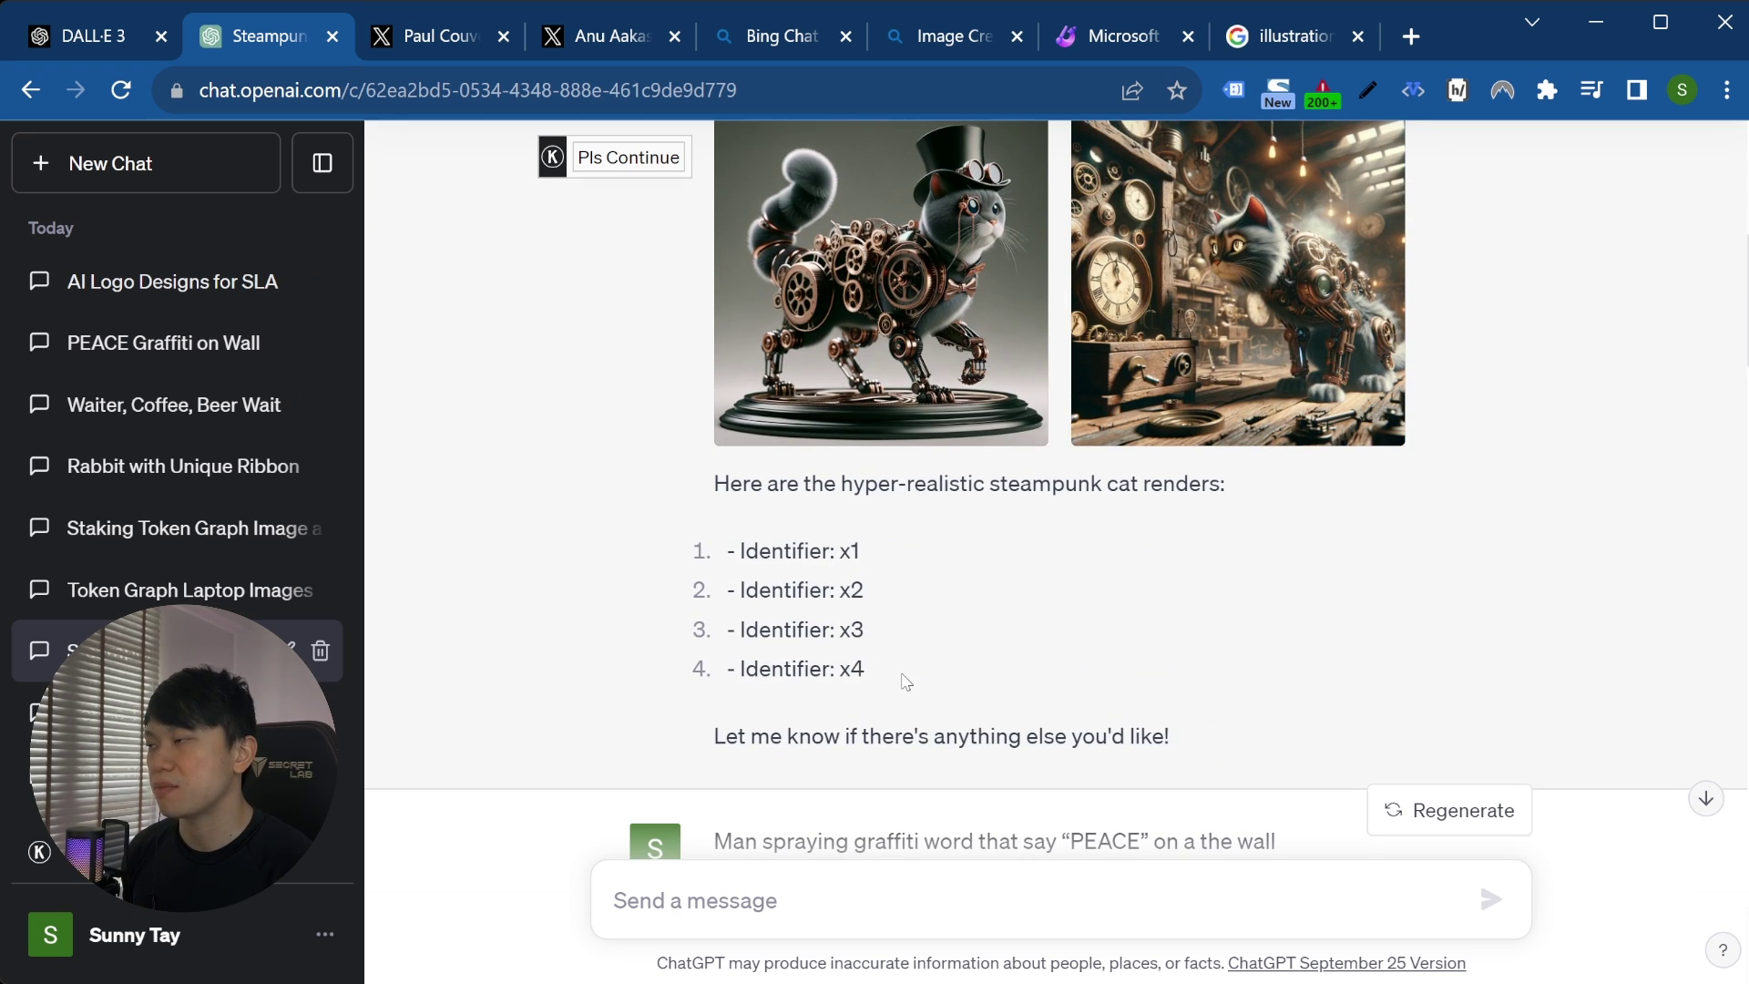
scroll(908, 648, down, 12)
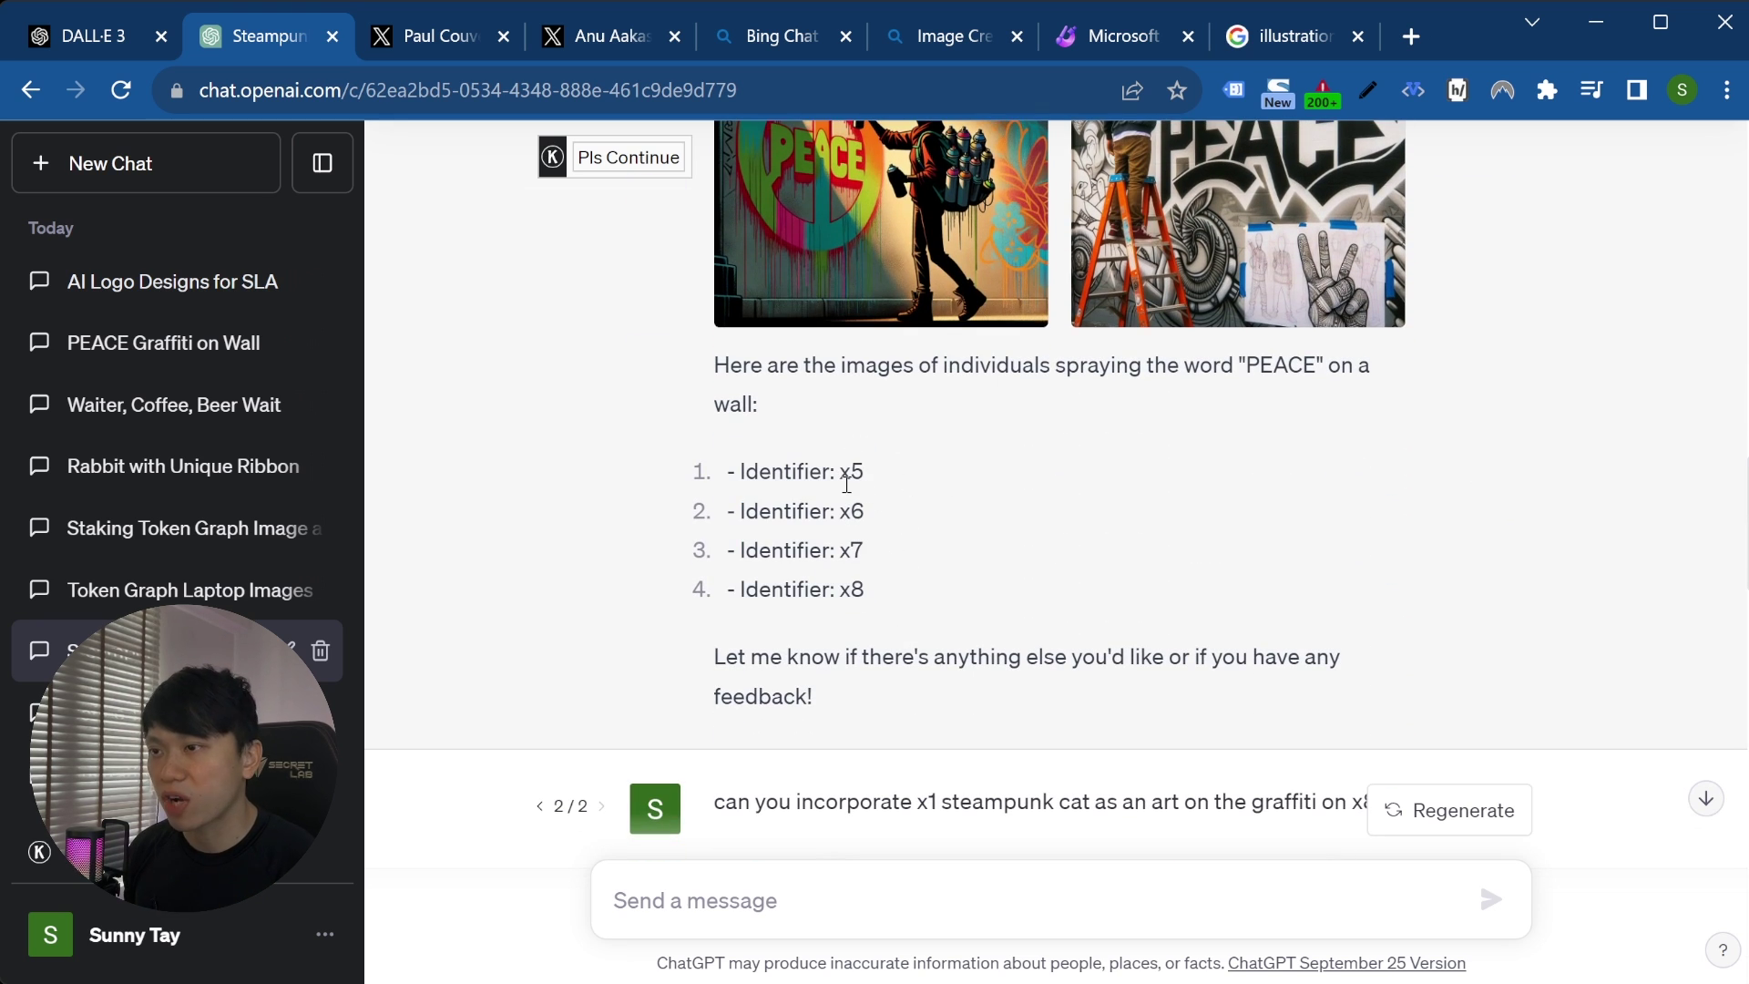
scroll(847, 483, down, 4)
scroll(800, 379, up, 3)
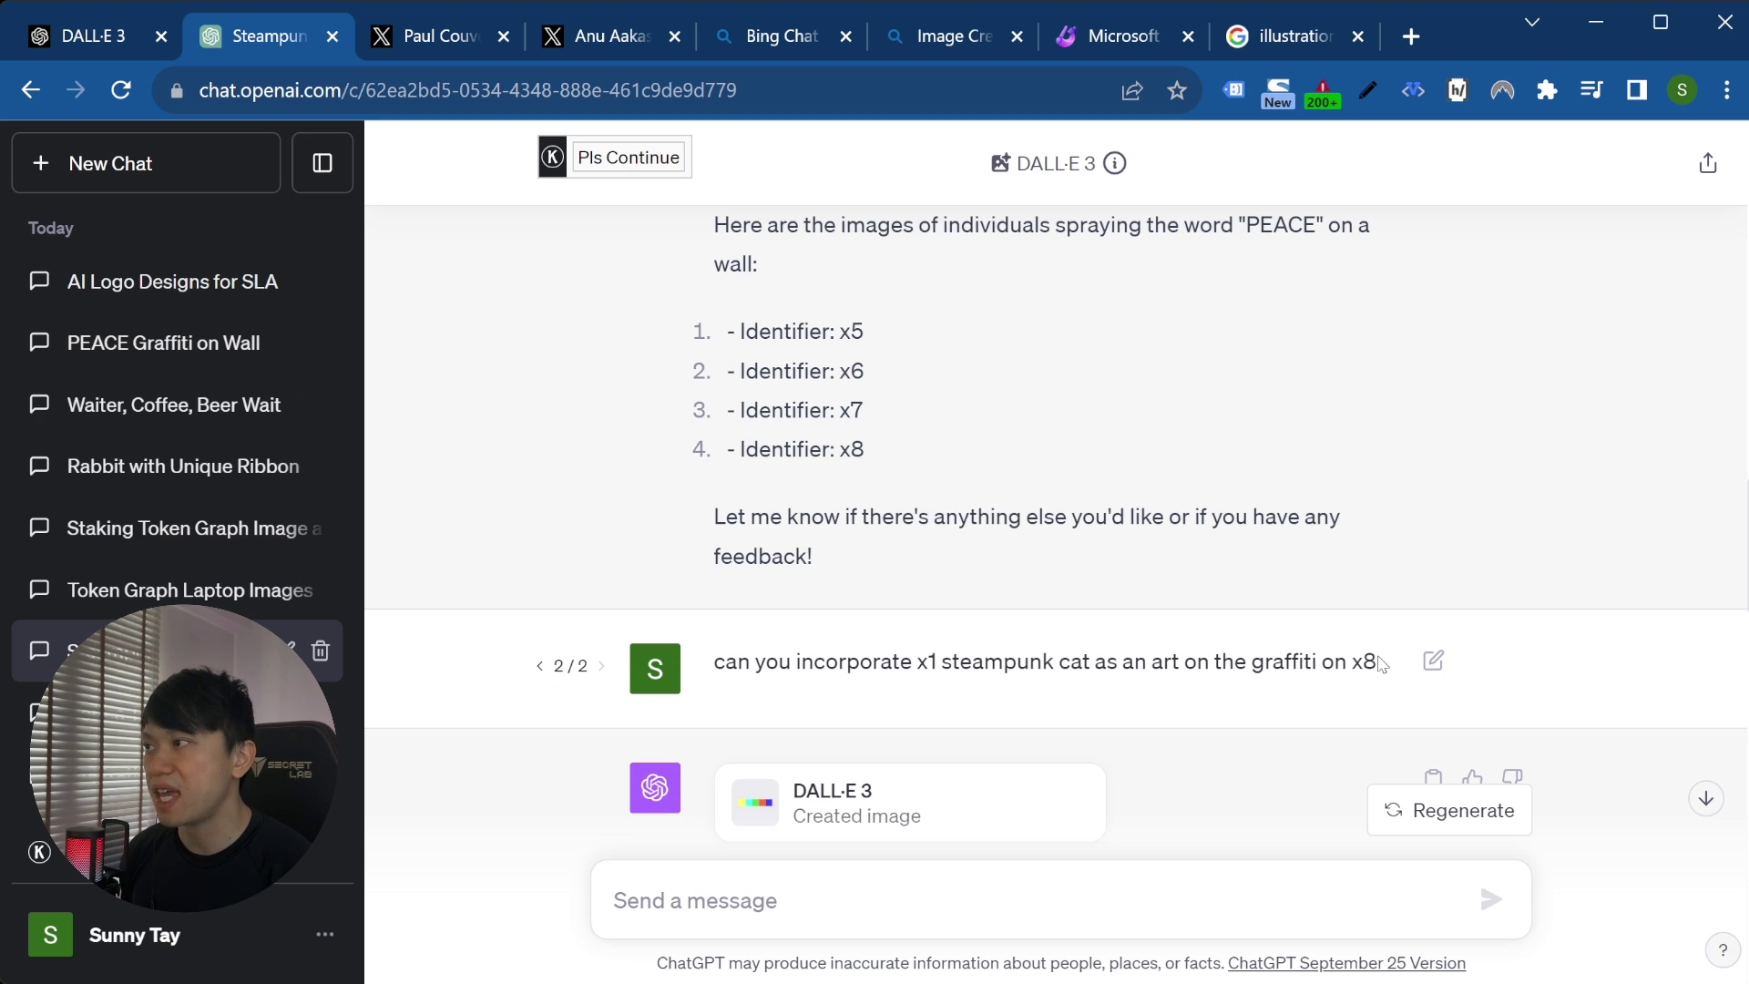
- View enlarged versions of the first steampunk cat image (x1) and the fourth "PEACE" graffiti image (x8), closing each one
scroll(1381, 664, up, 20)
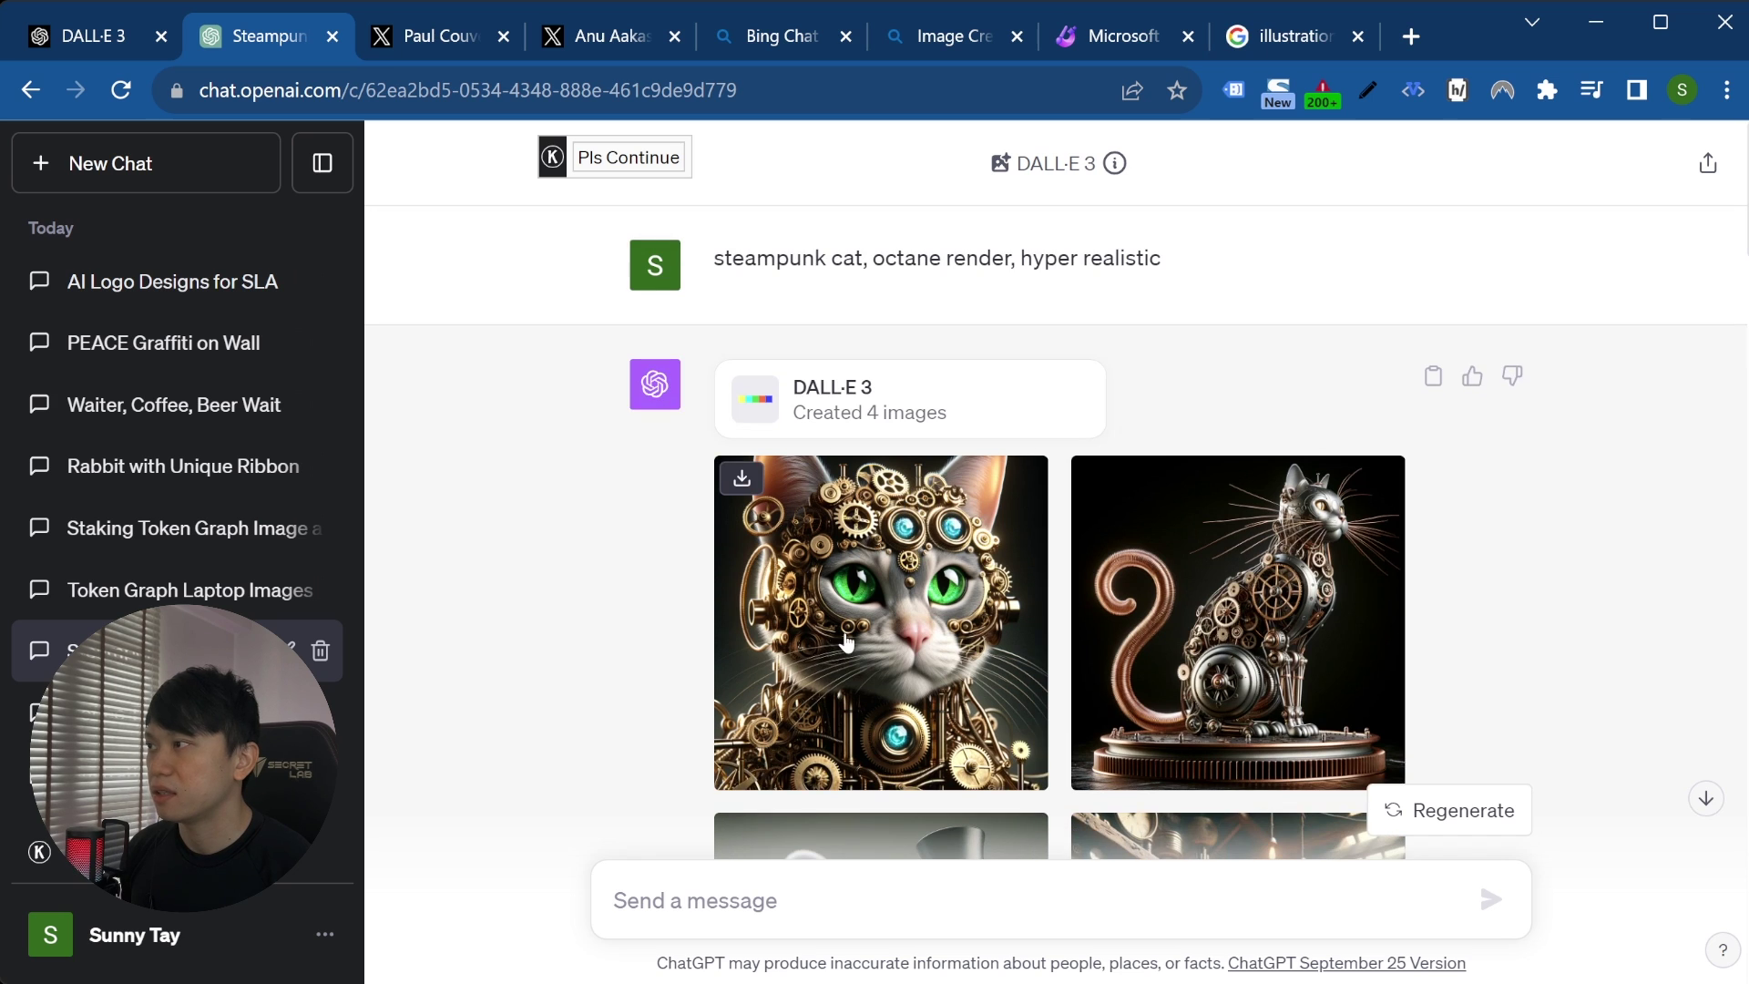
click(846, 642)
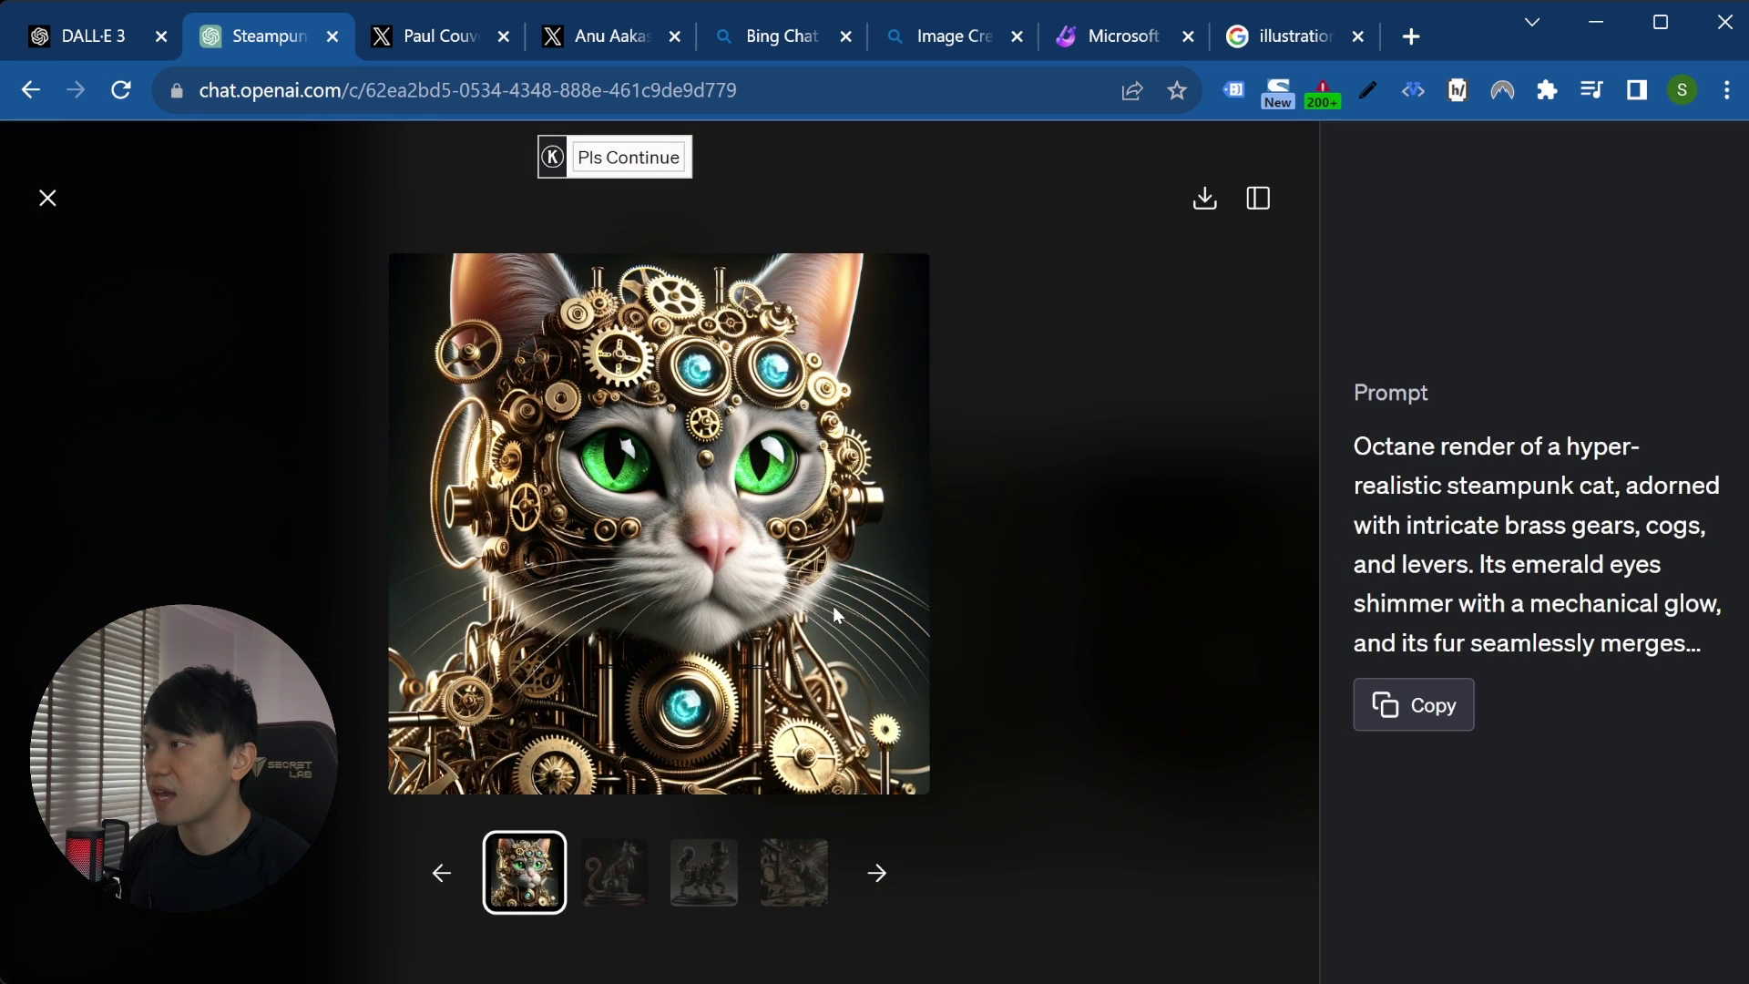
click(48, 198)
scroll(865, 467, down, 10)
scroll(866, 467, down, 5)
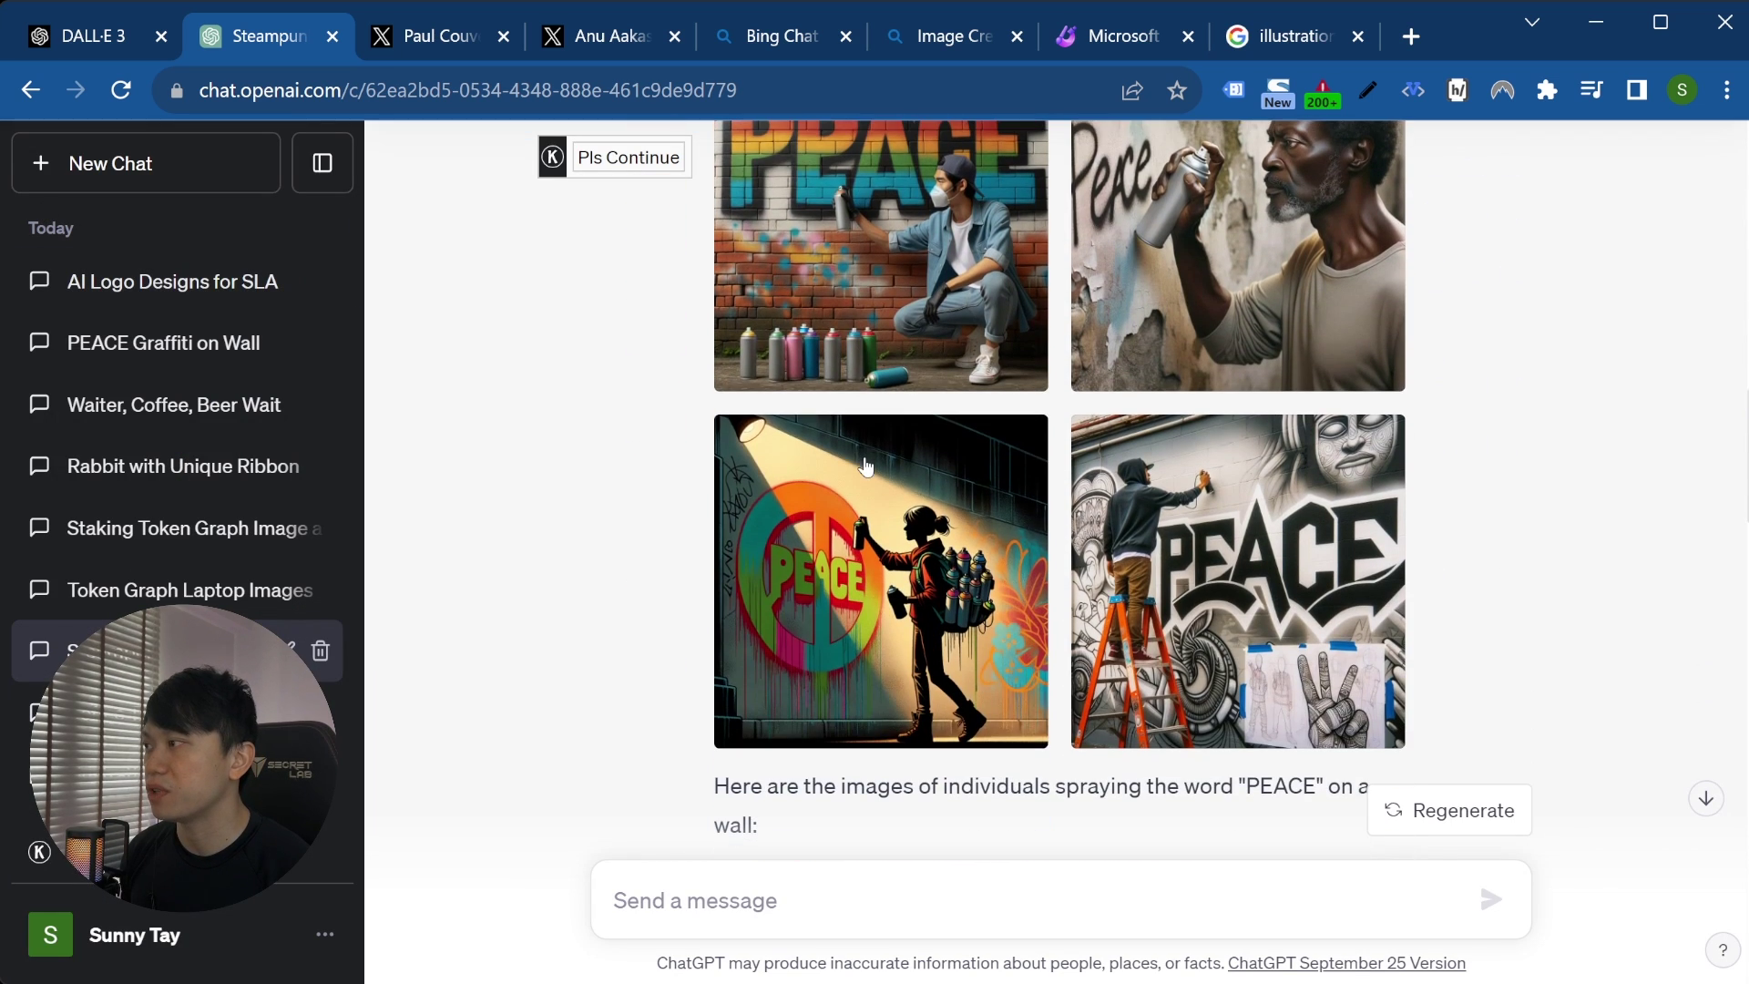
click(1150, 461)
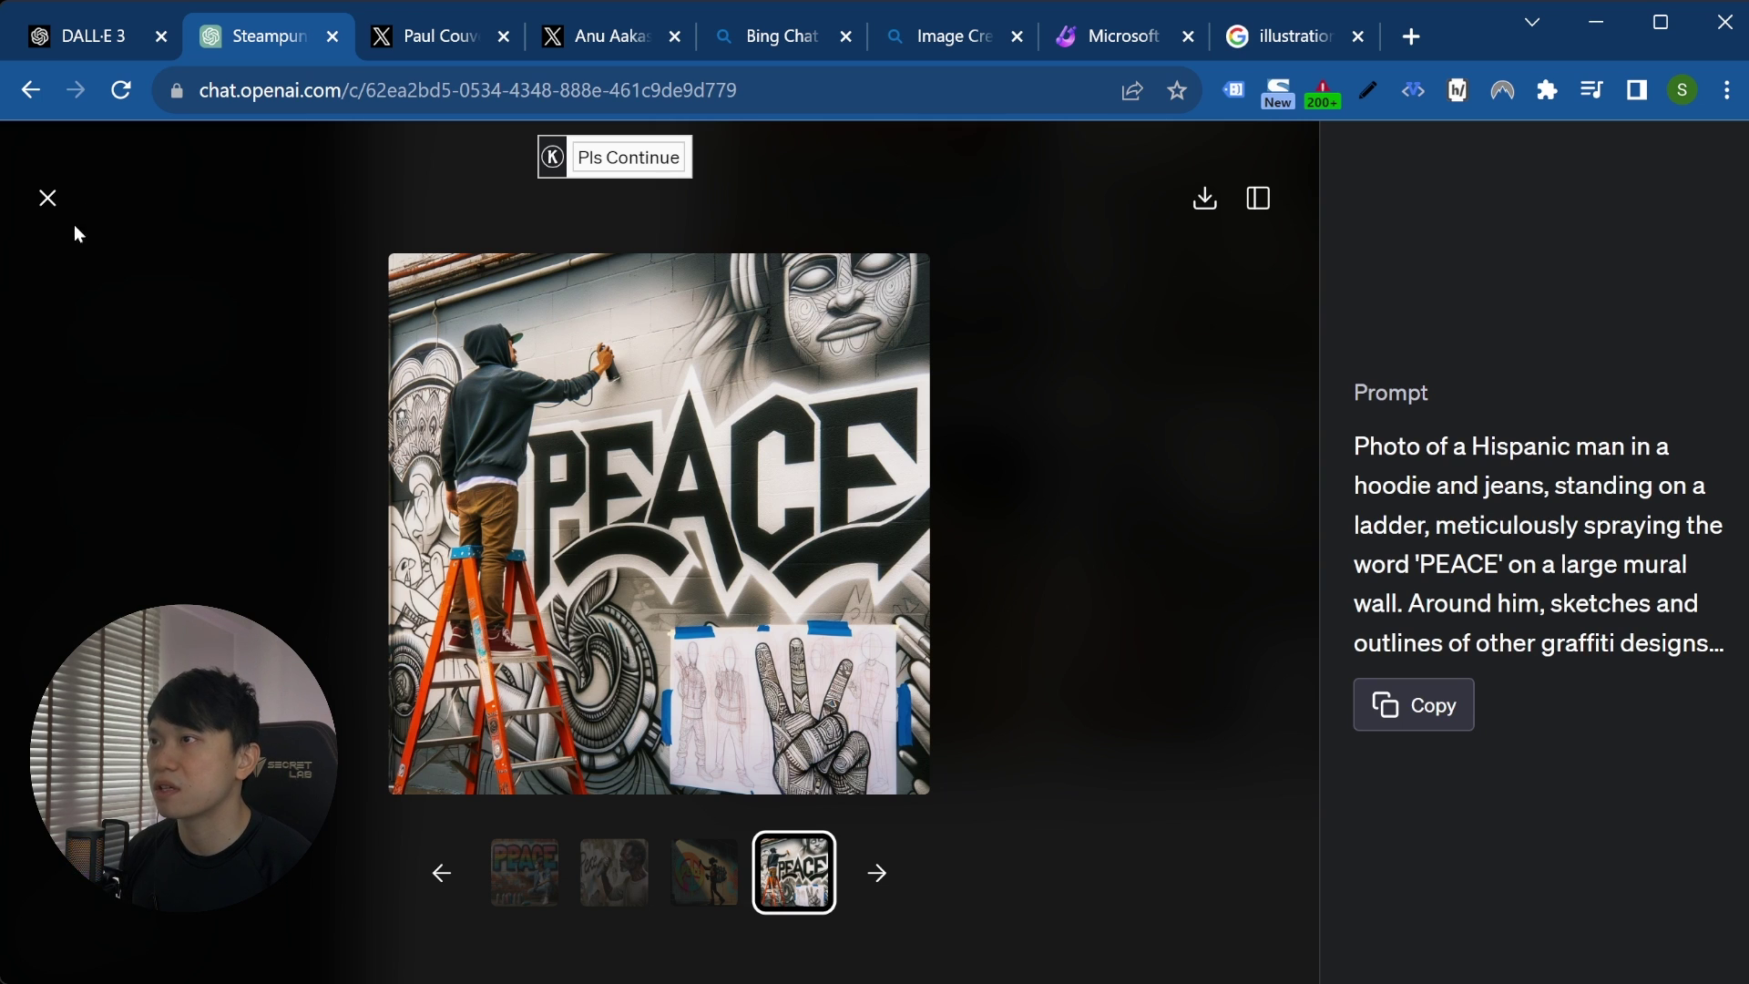
click(47, 198)
- Compare the blended steampunk cat mural with the original x8 graffiti image, checking the painter, the ladder and the lettering
scroll(840, 527, down, 5)
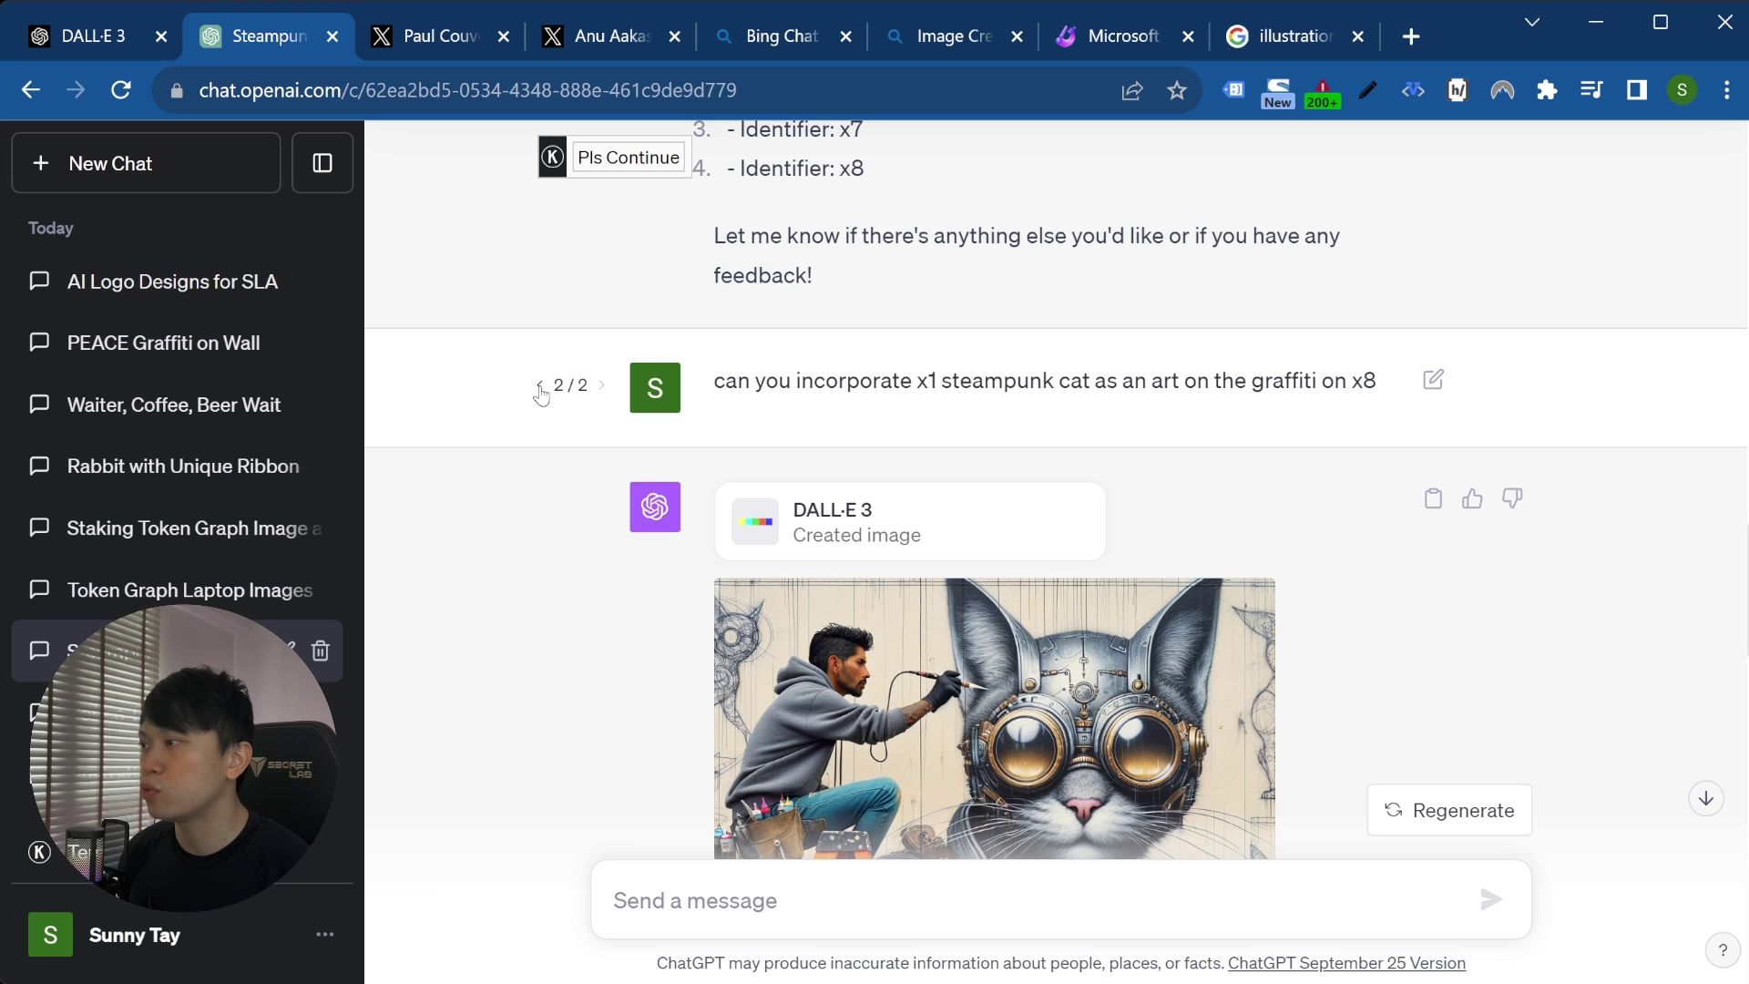
scroll(660, 562, down, 4)
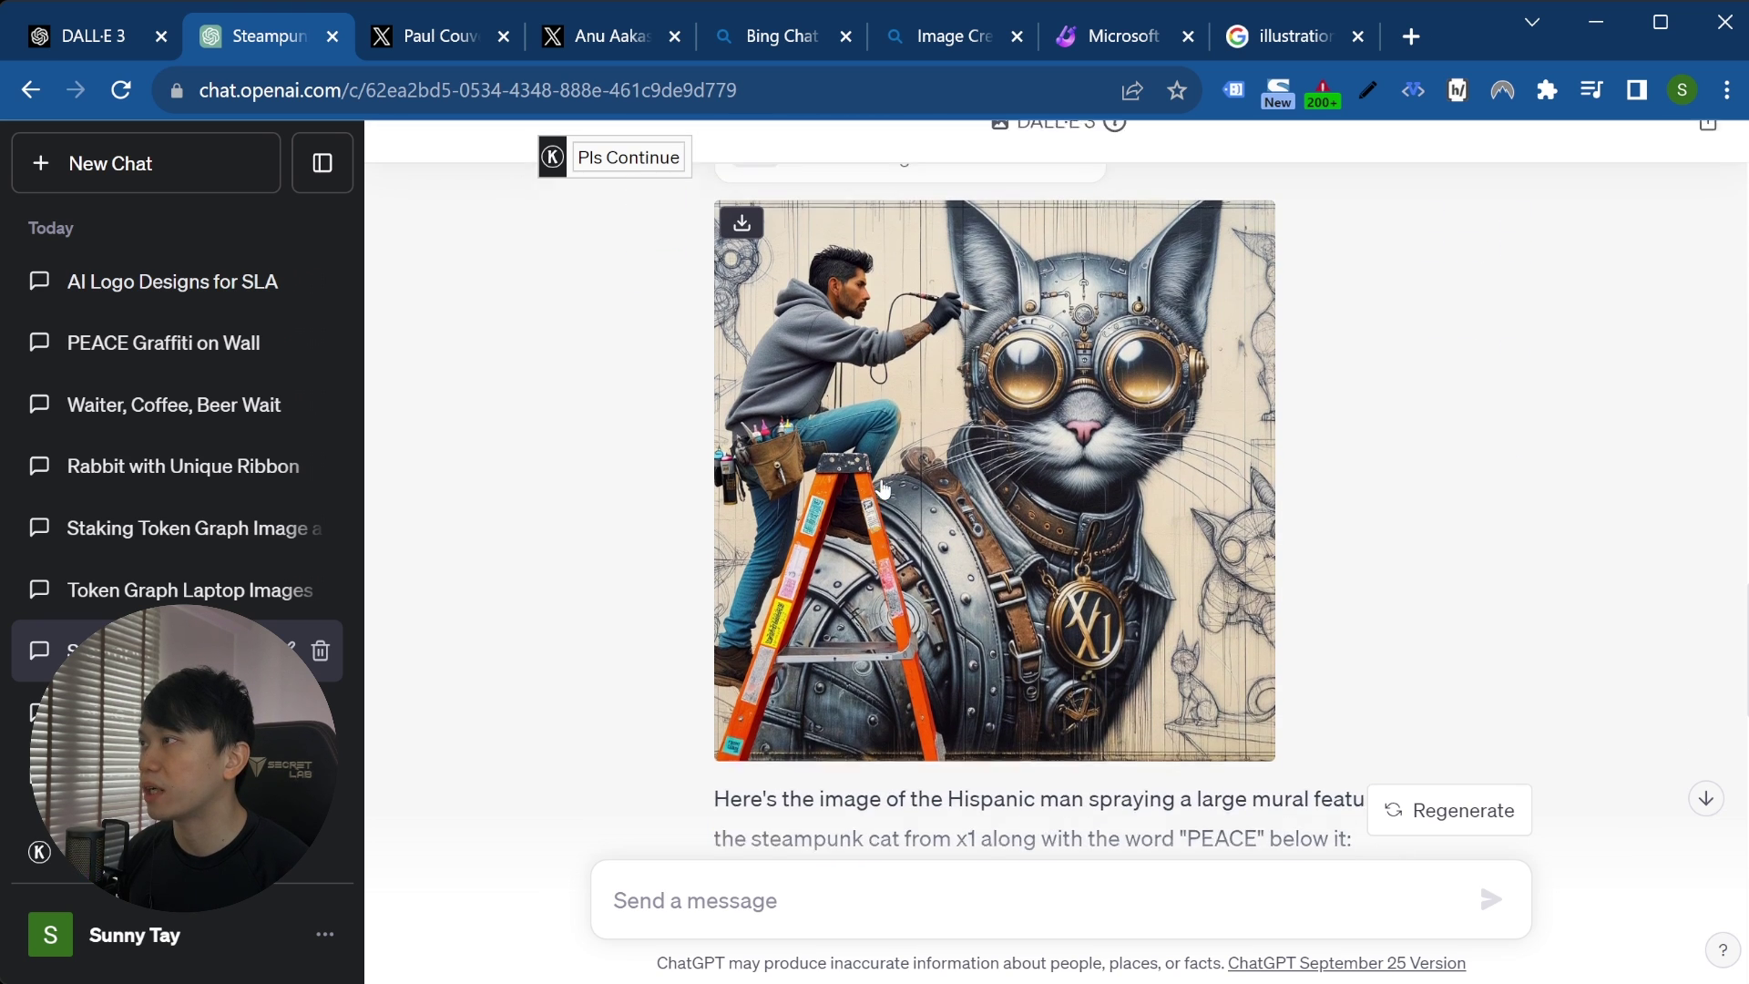
scroll(883, 489, up, 1)
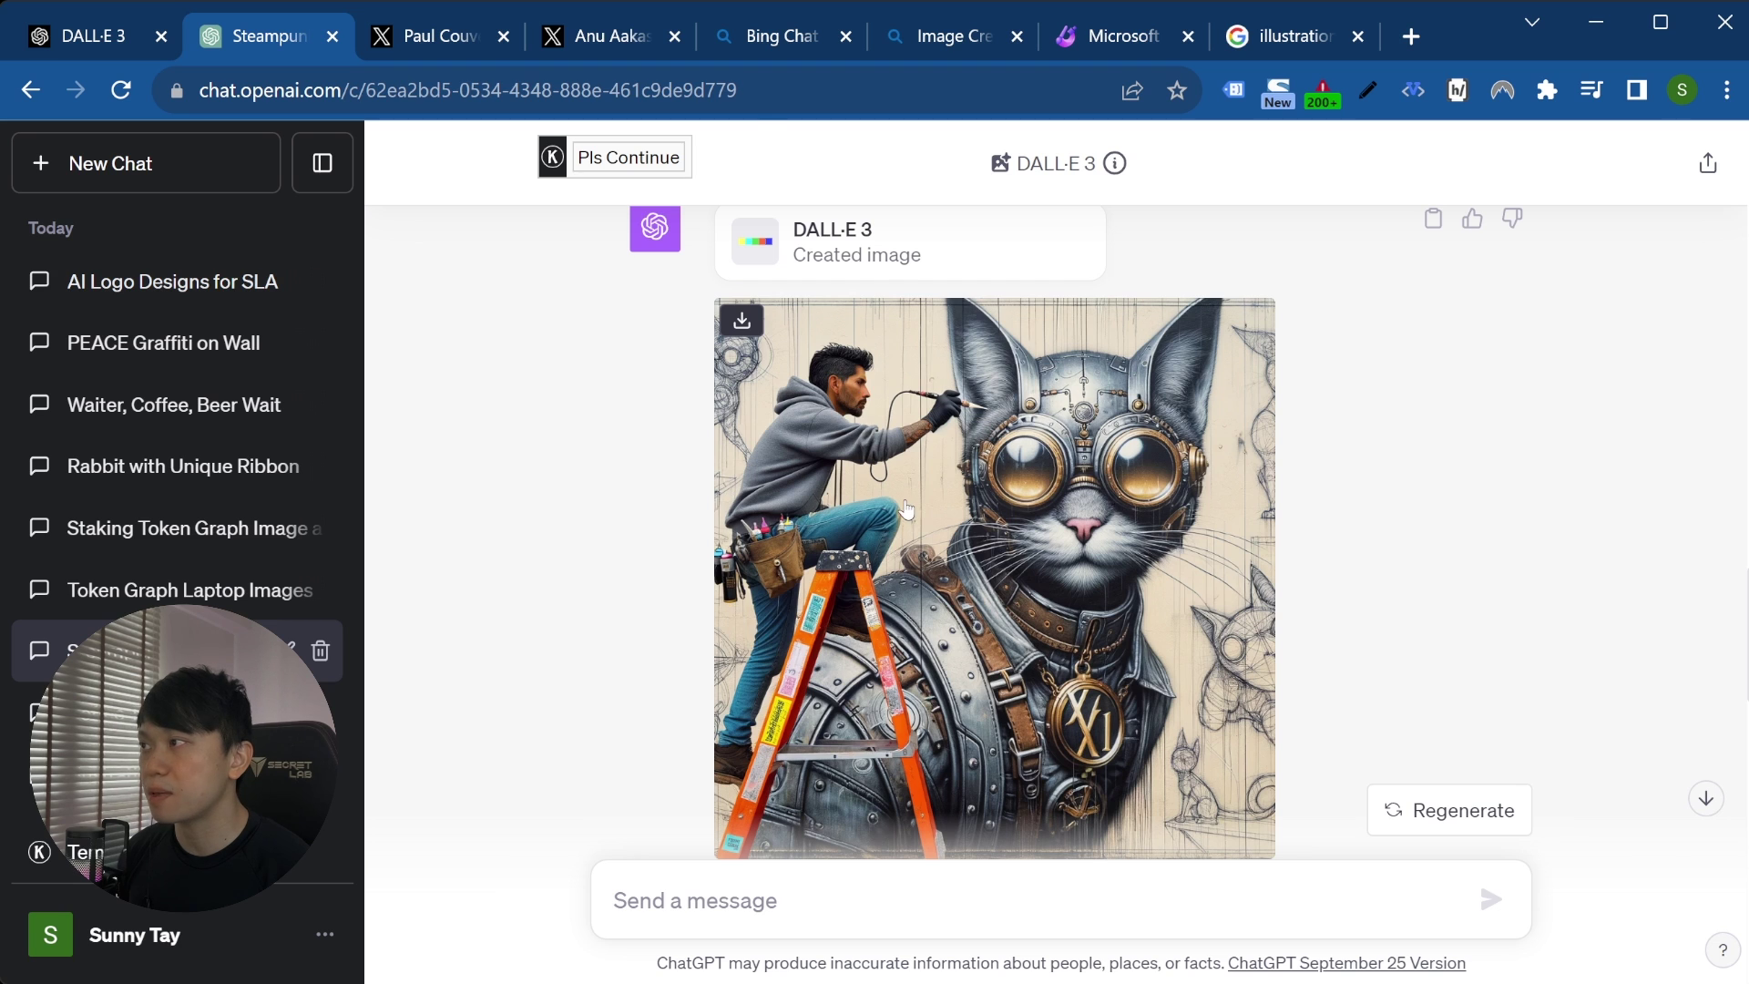
scroll(907, 510, up, 15)
scroll(1160, 622, down, 5)
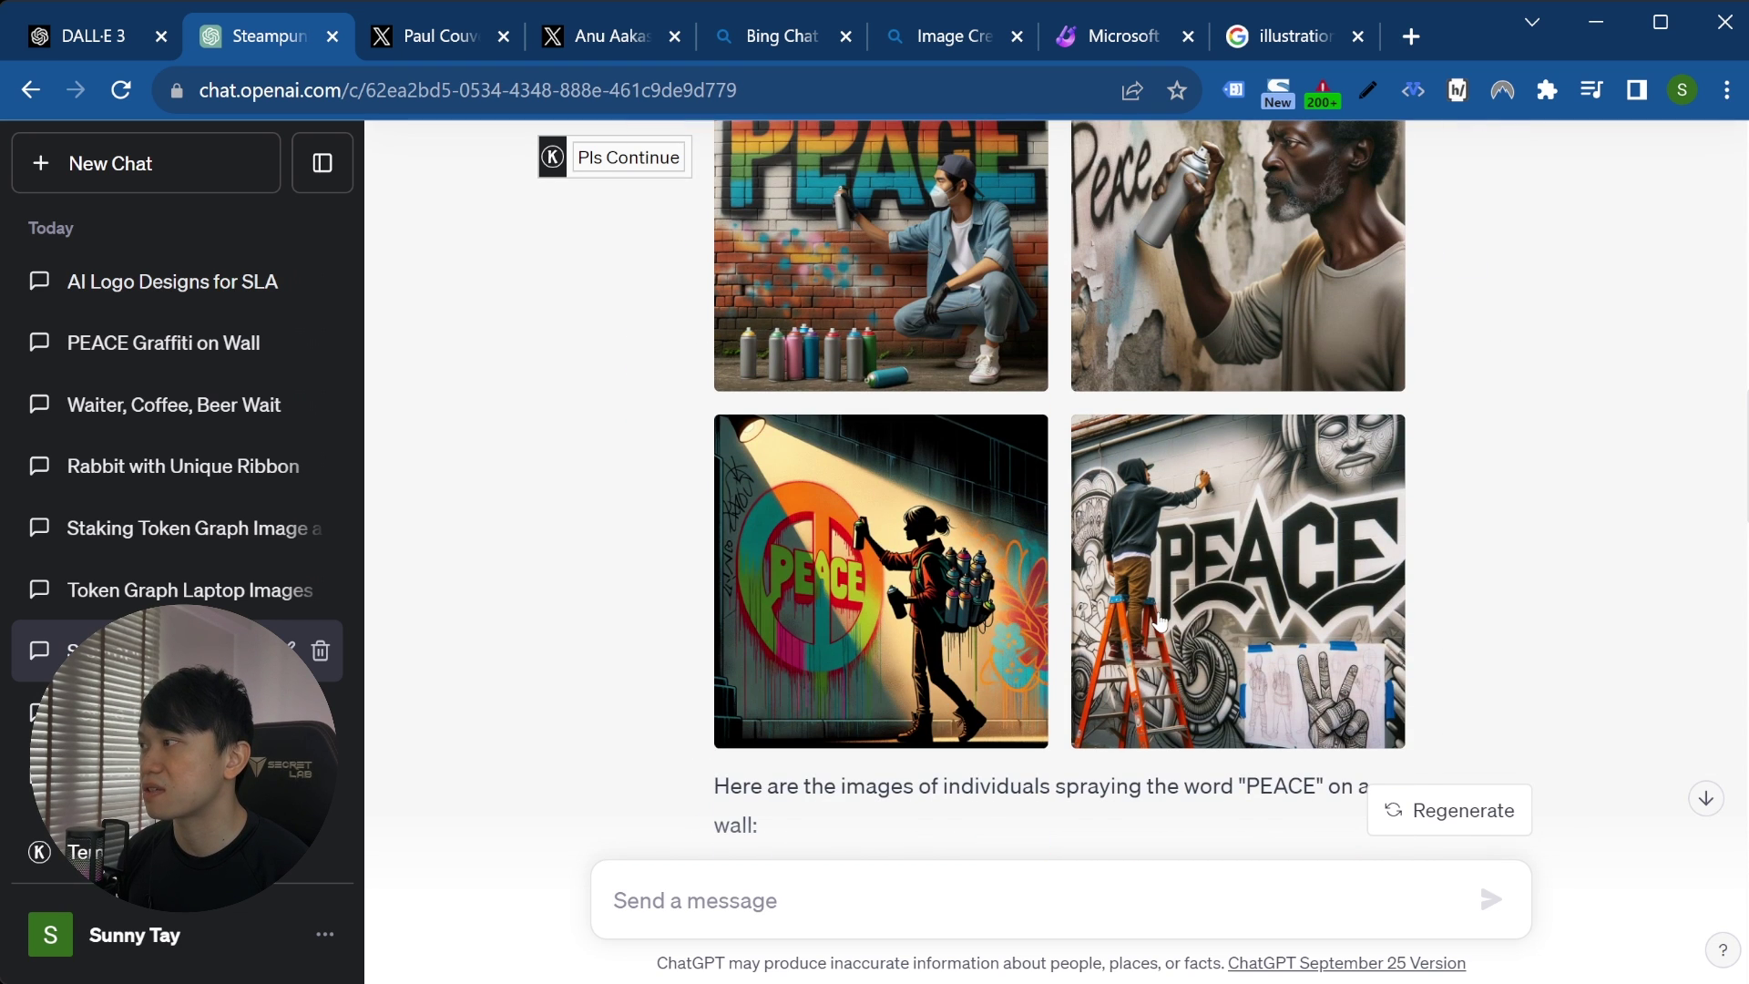
mouse_move(1181, 501)
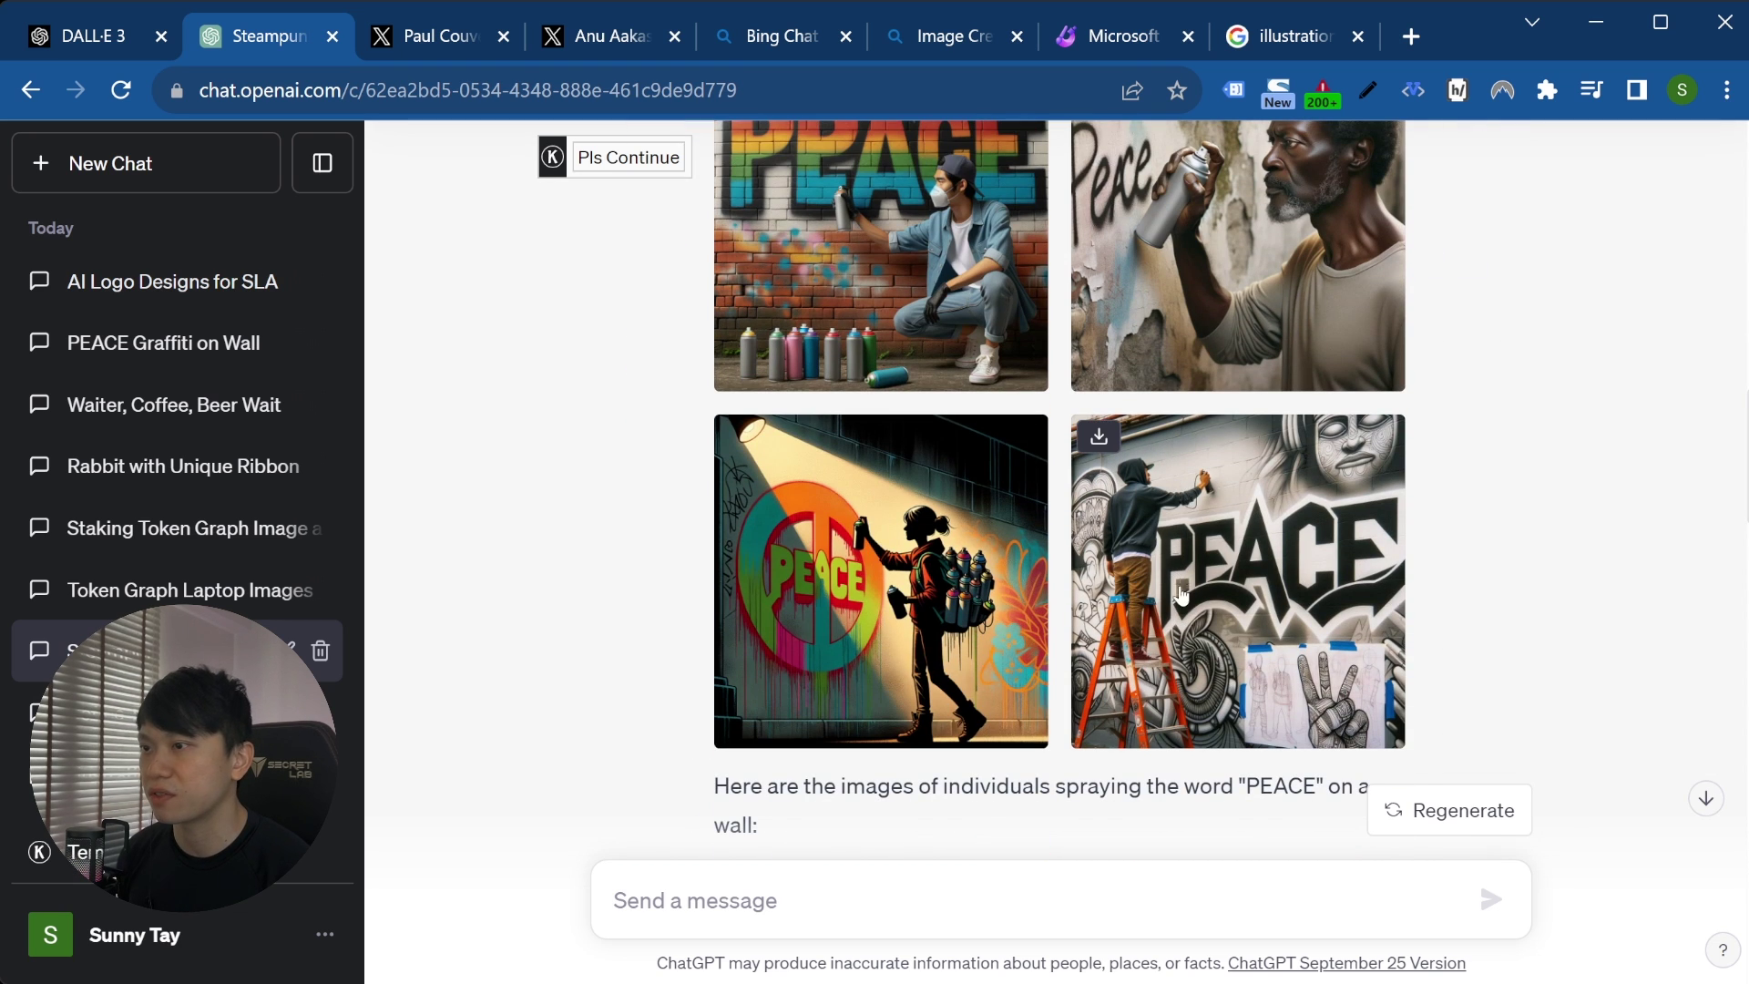
scroll(1181, 594, down, 14)
scroll(852, 529, up, 3)
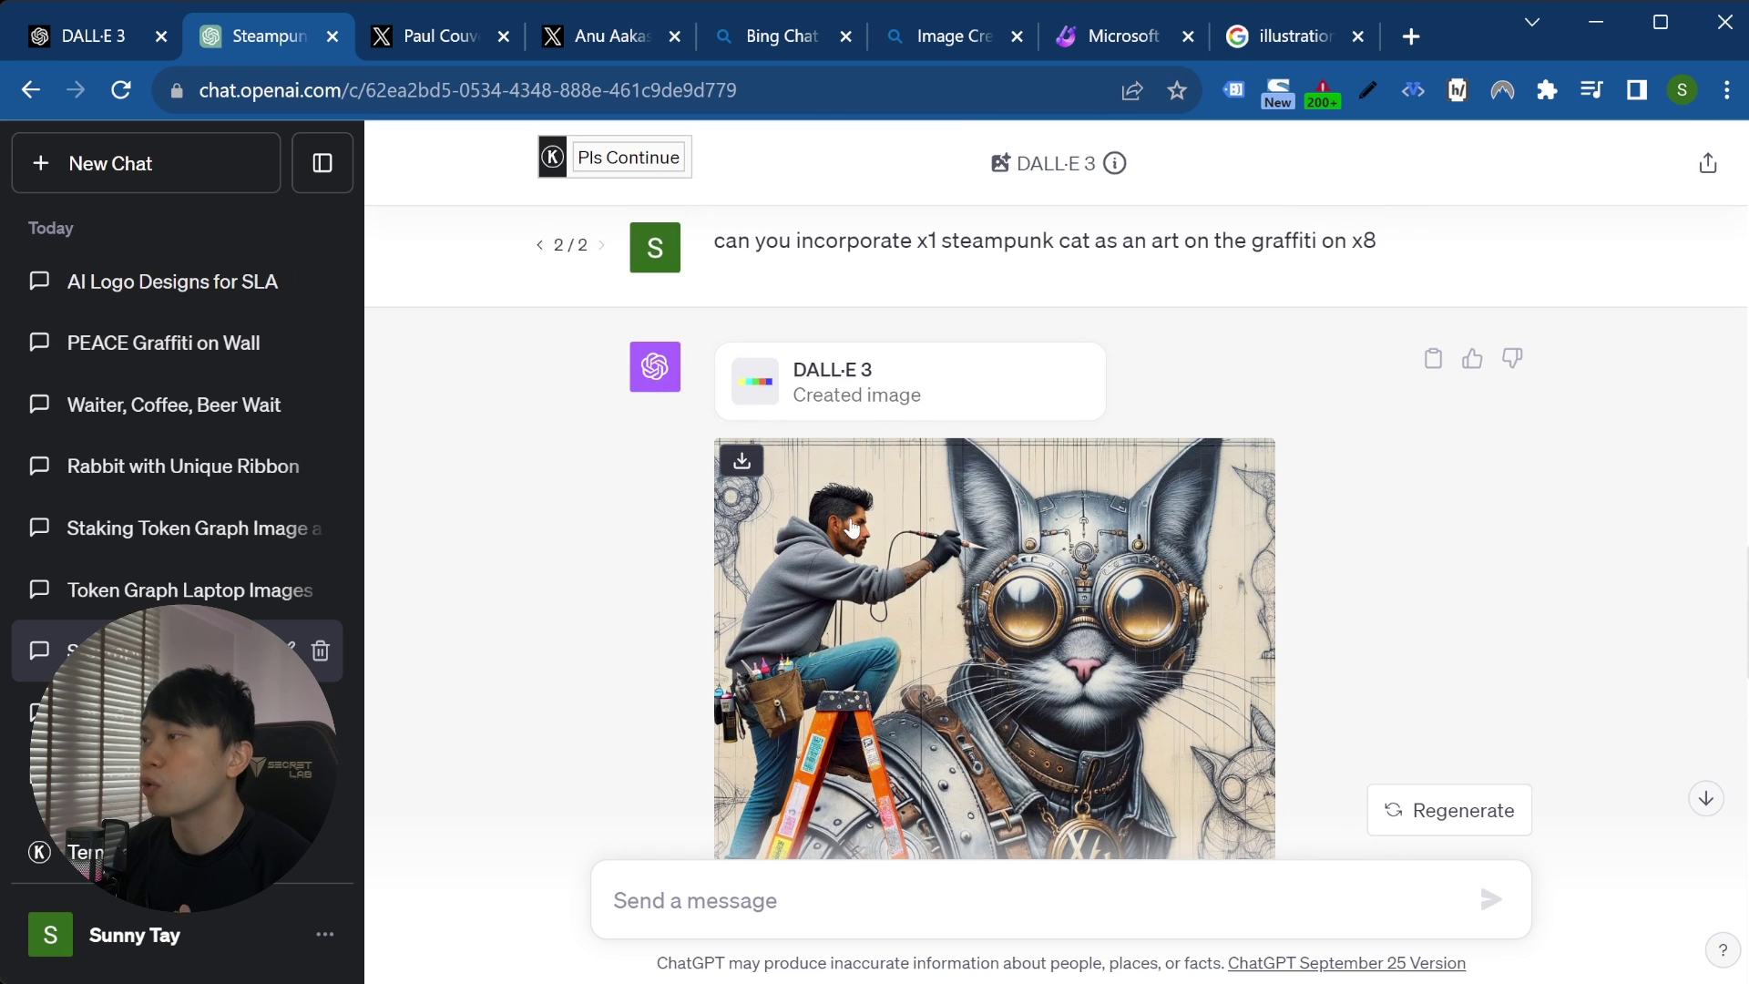
scroll(808, 555, up, 2)
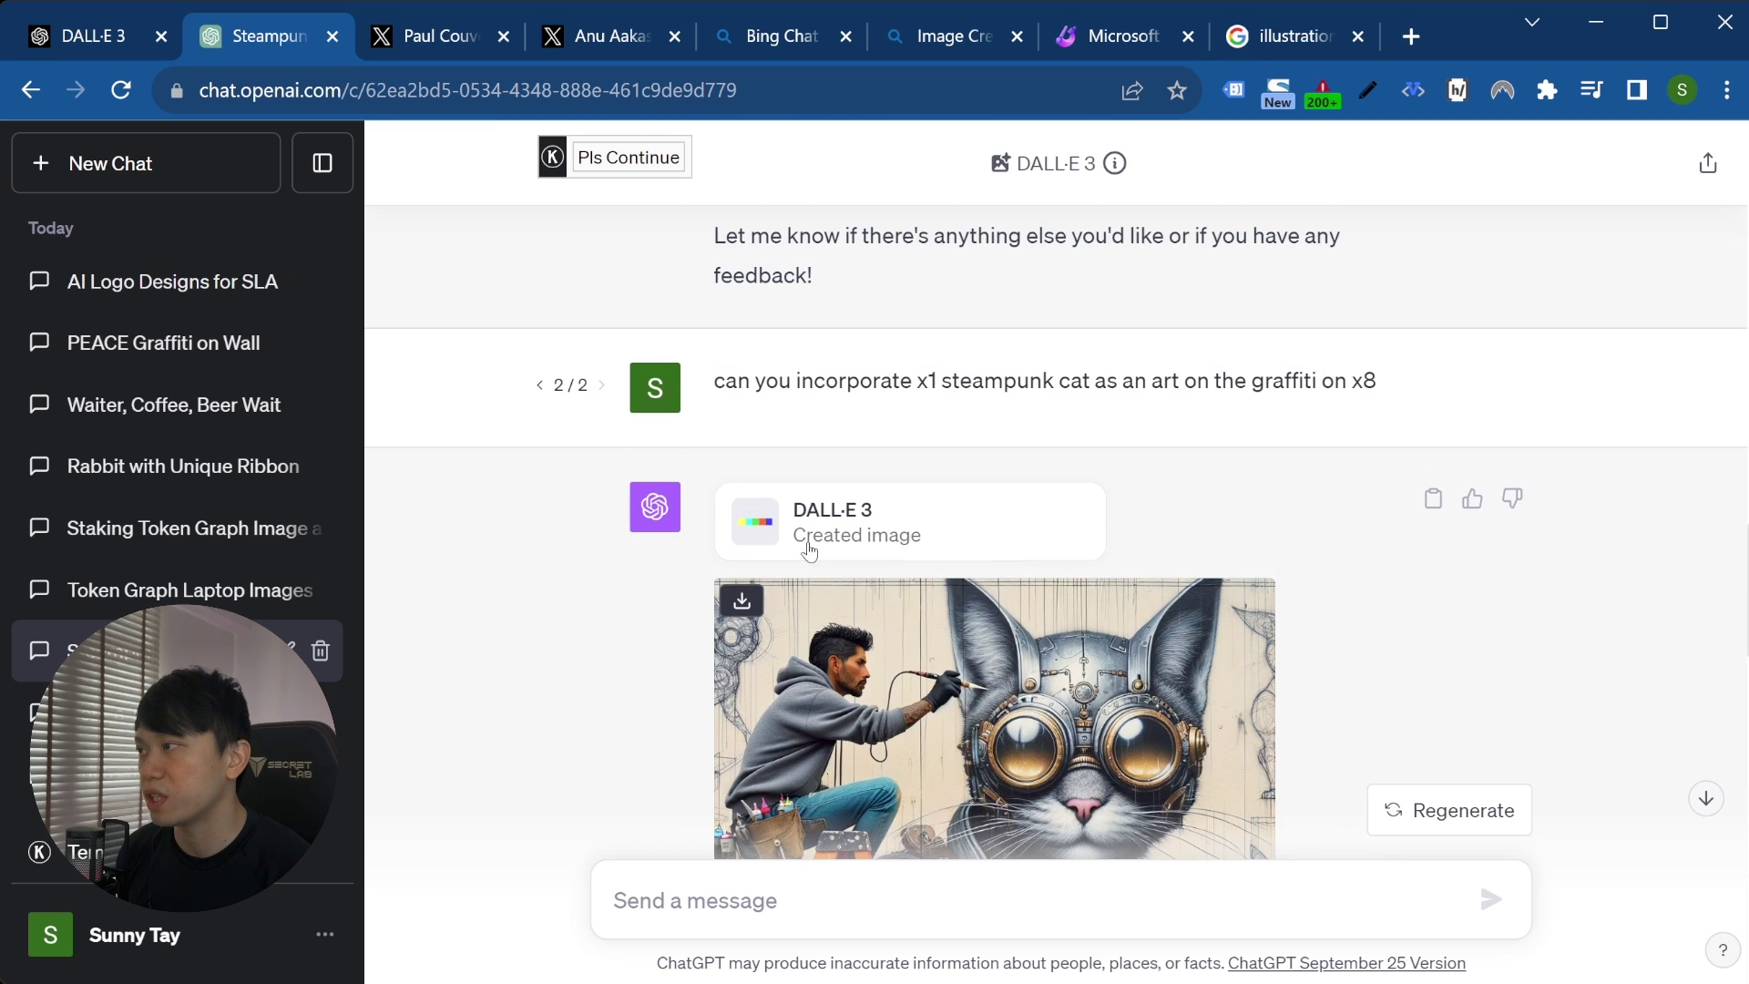
- Switch to the first version of the blend prompt, worded without "steampunk cat", and examine the image it generated
click(541, 386)
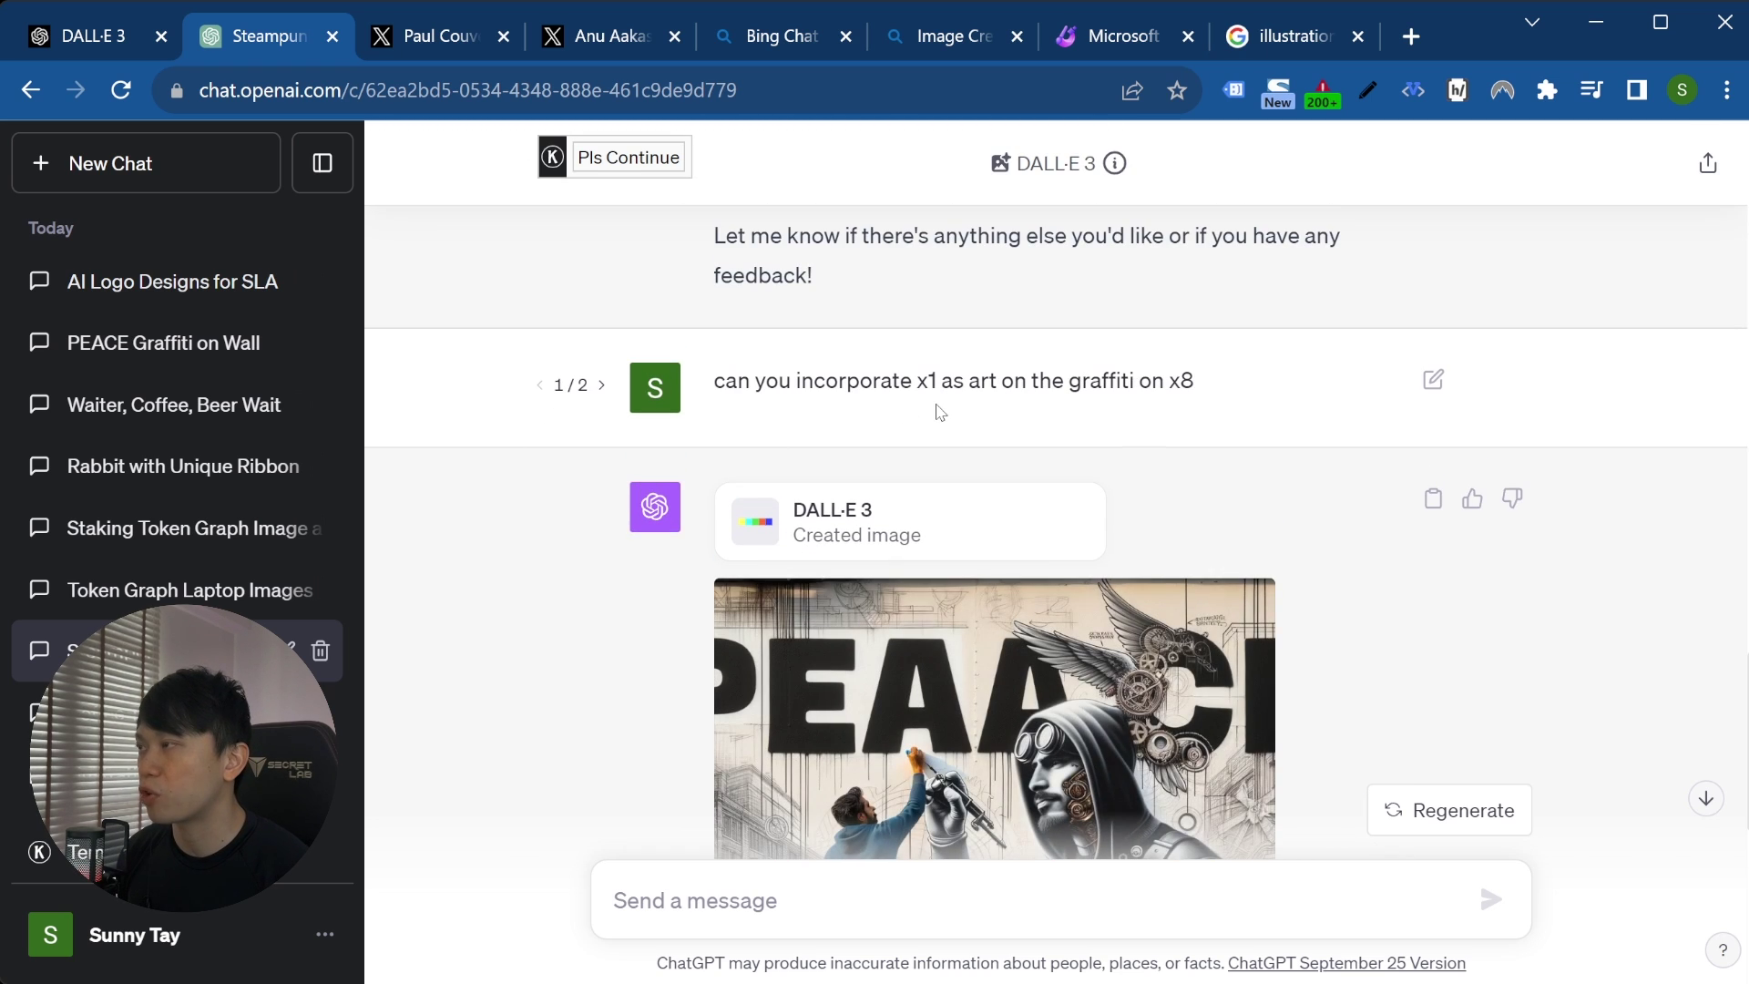
scroll(940, 410, down, 5)
mouse_move(876, 425)
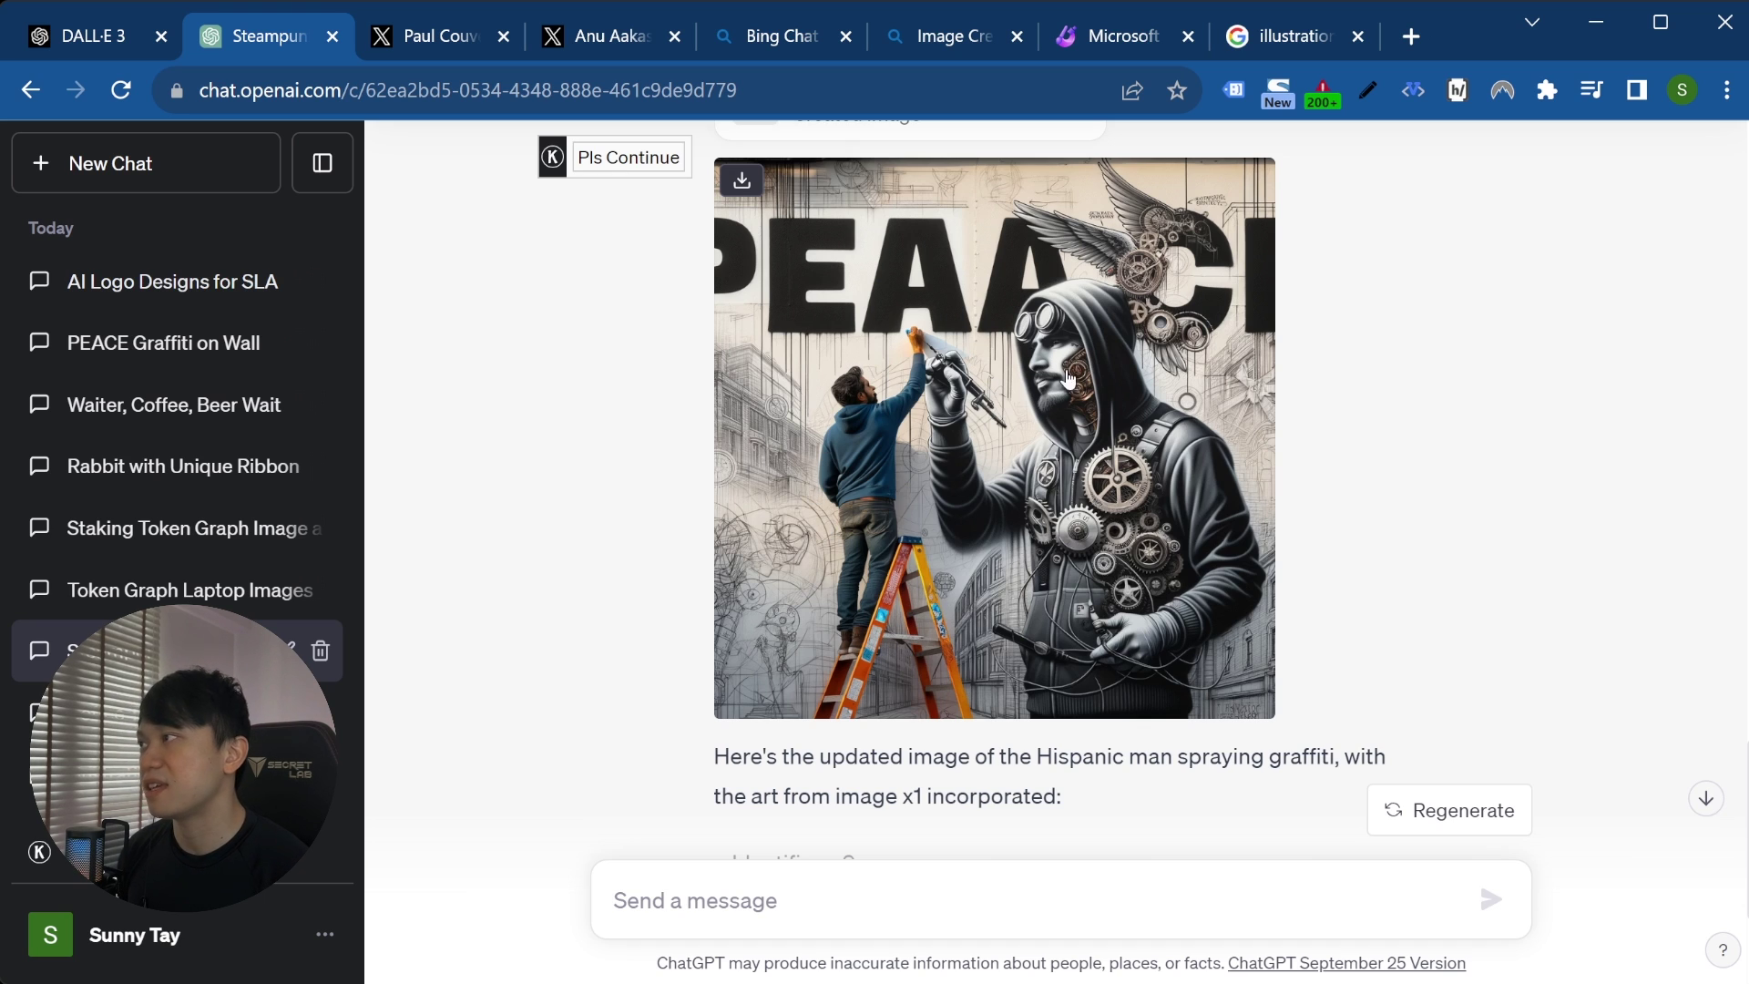
scroll(928, 415, up, 5)
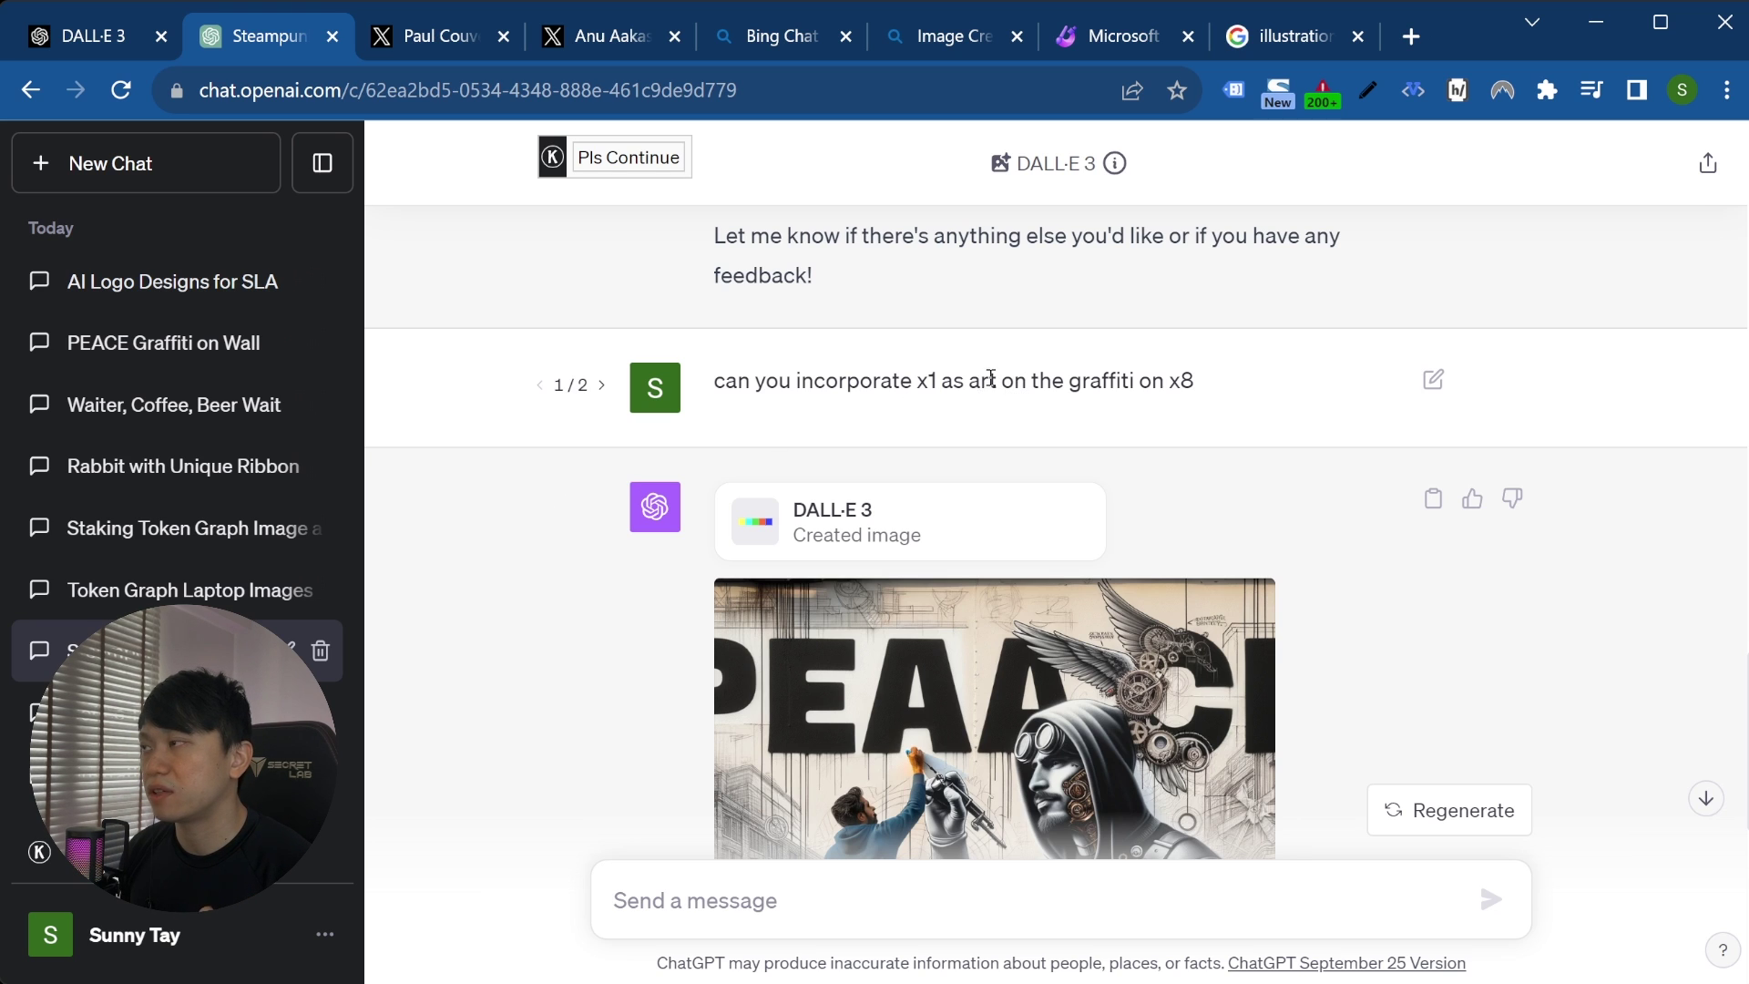
scroll(1008, 500, down, 3)
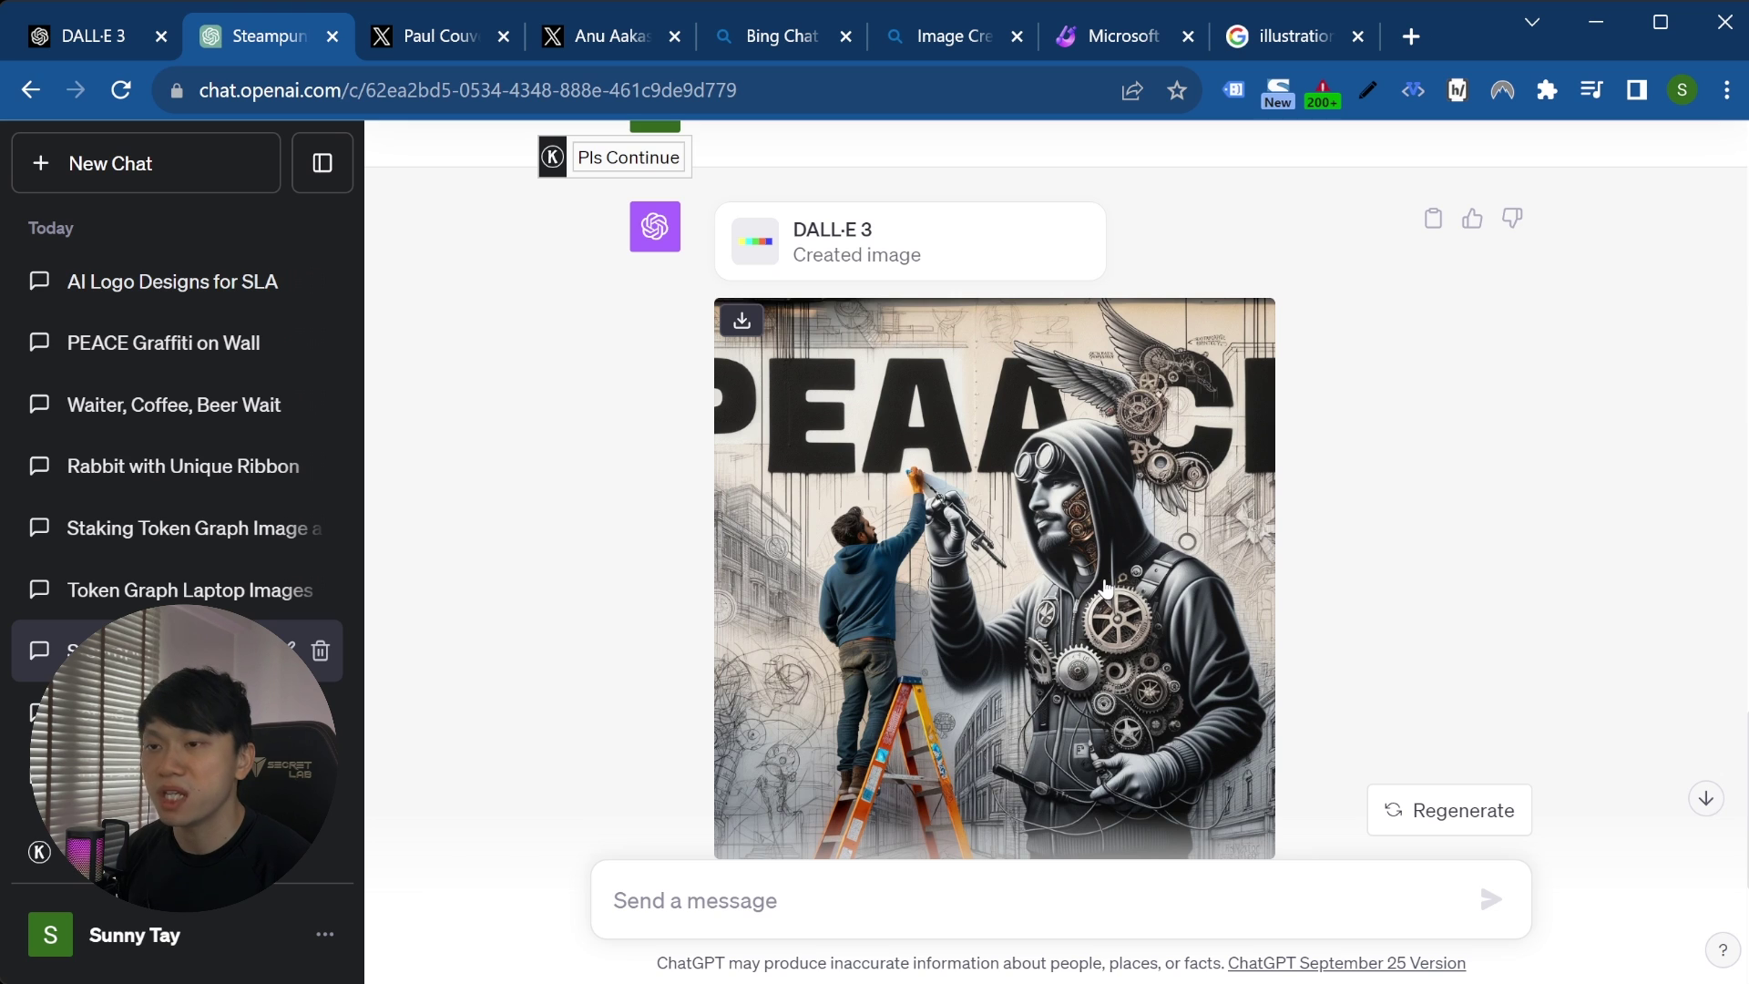
- Return to the second version of the blend prompt, highlight "steampunk cat" in it, and review the resulting mural image
scroll(1106, 588, up, 5)
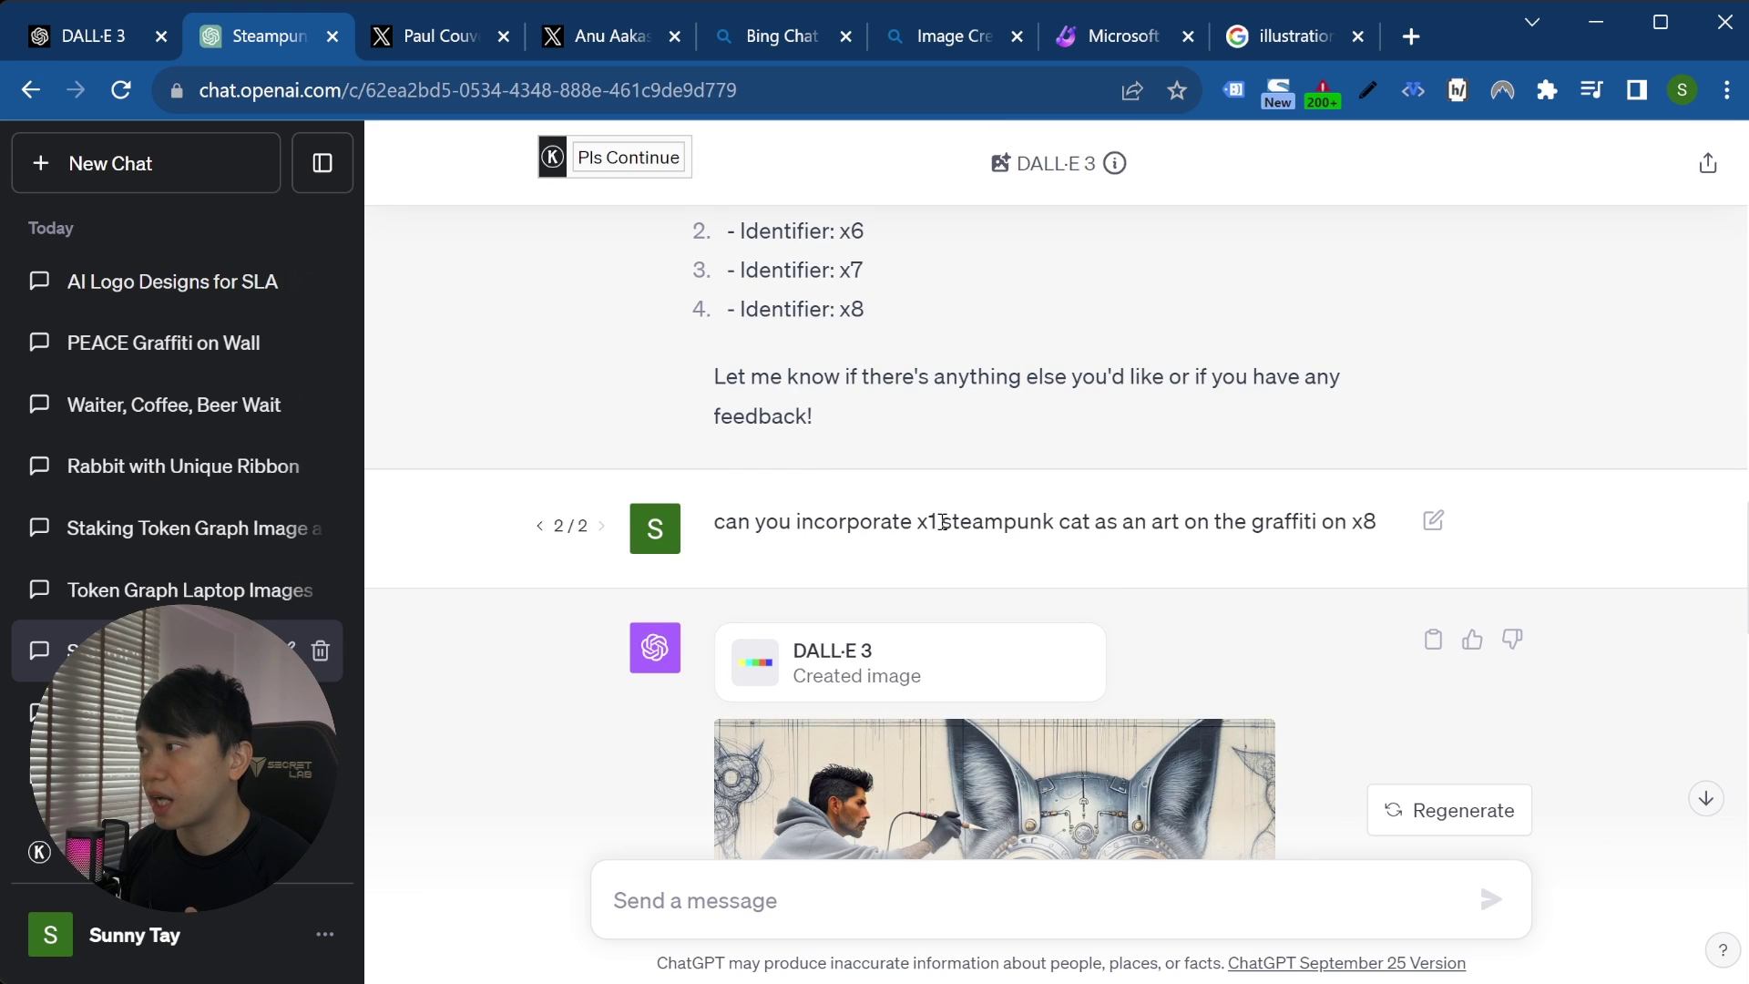
drag(943, 522, 1089, 522)
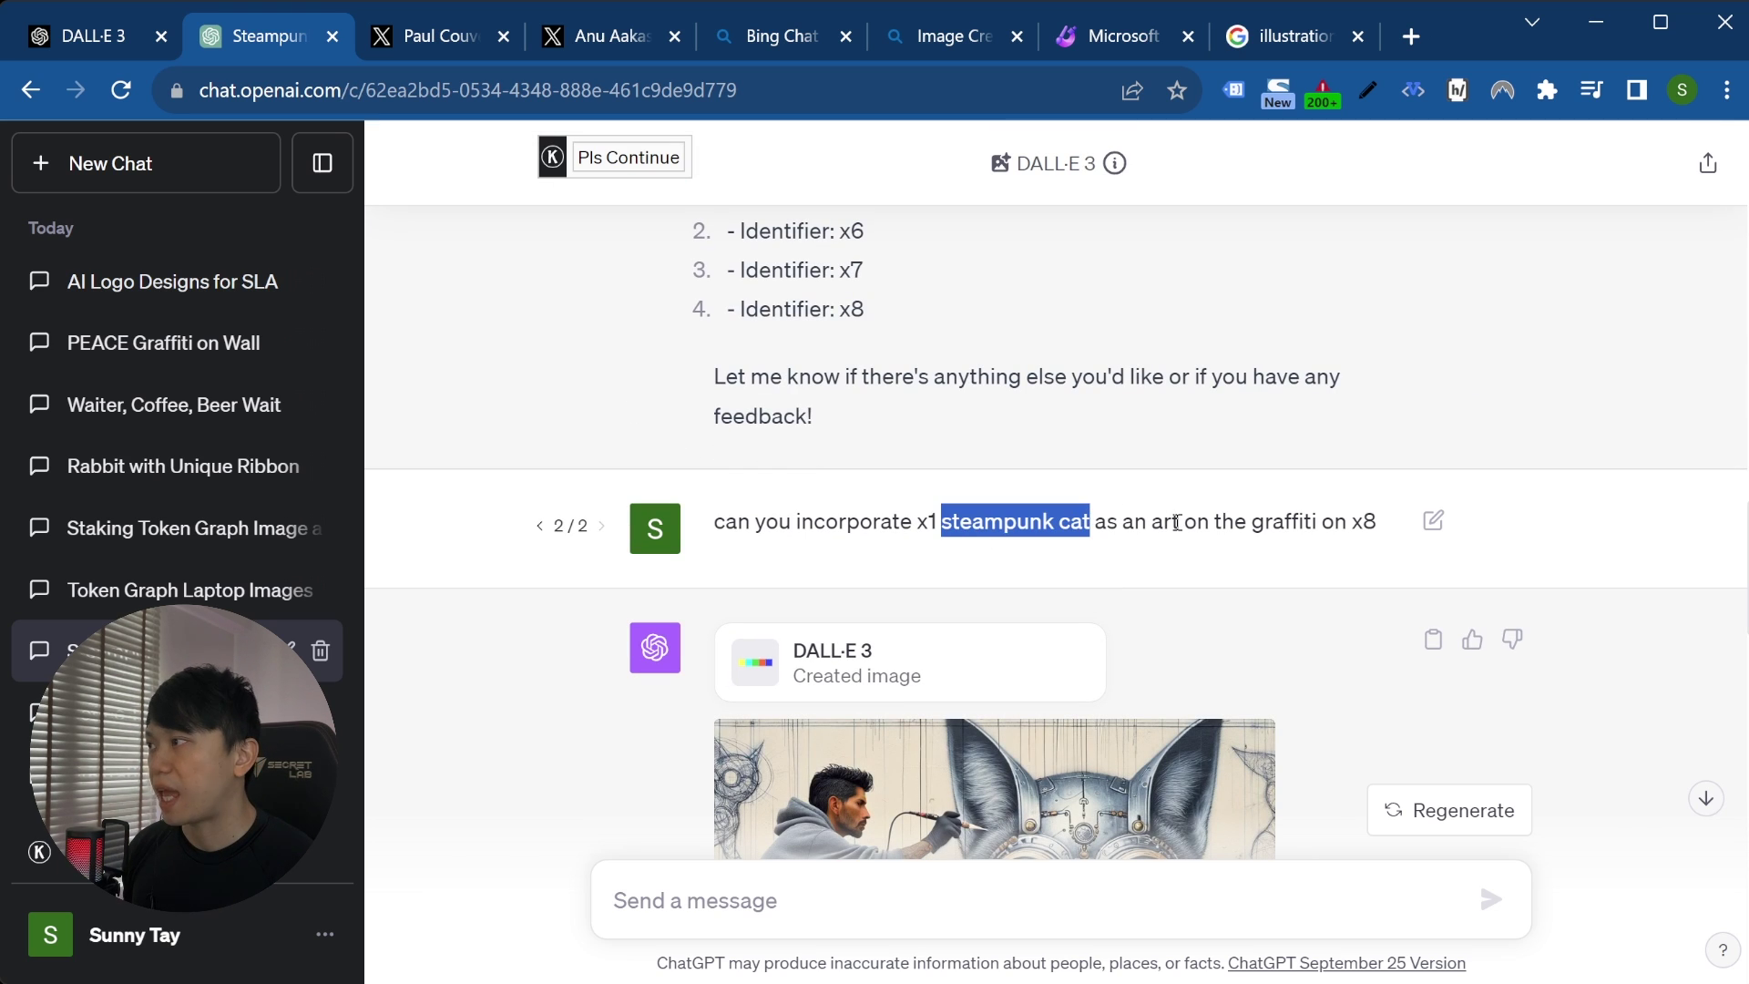
scroll(1156, 524, down, 6)
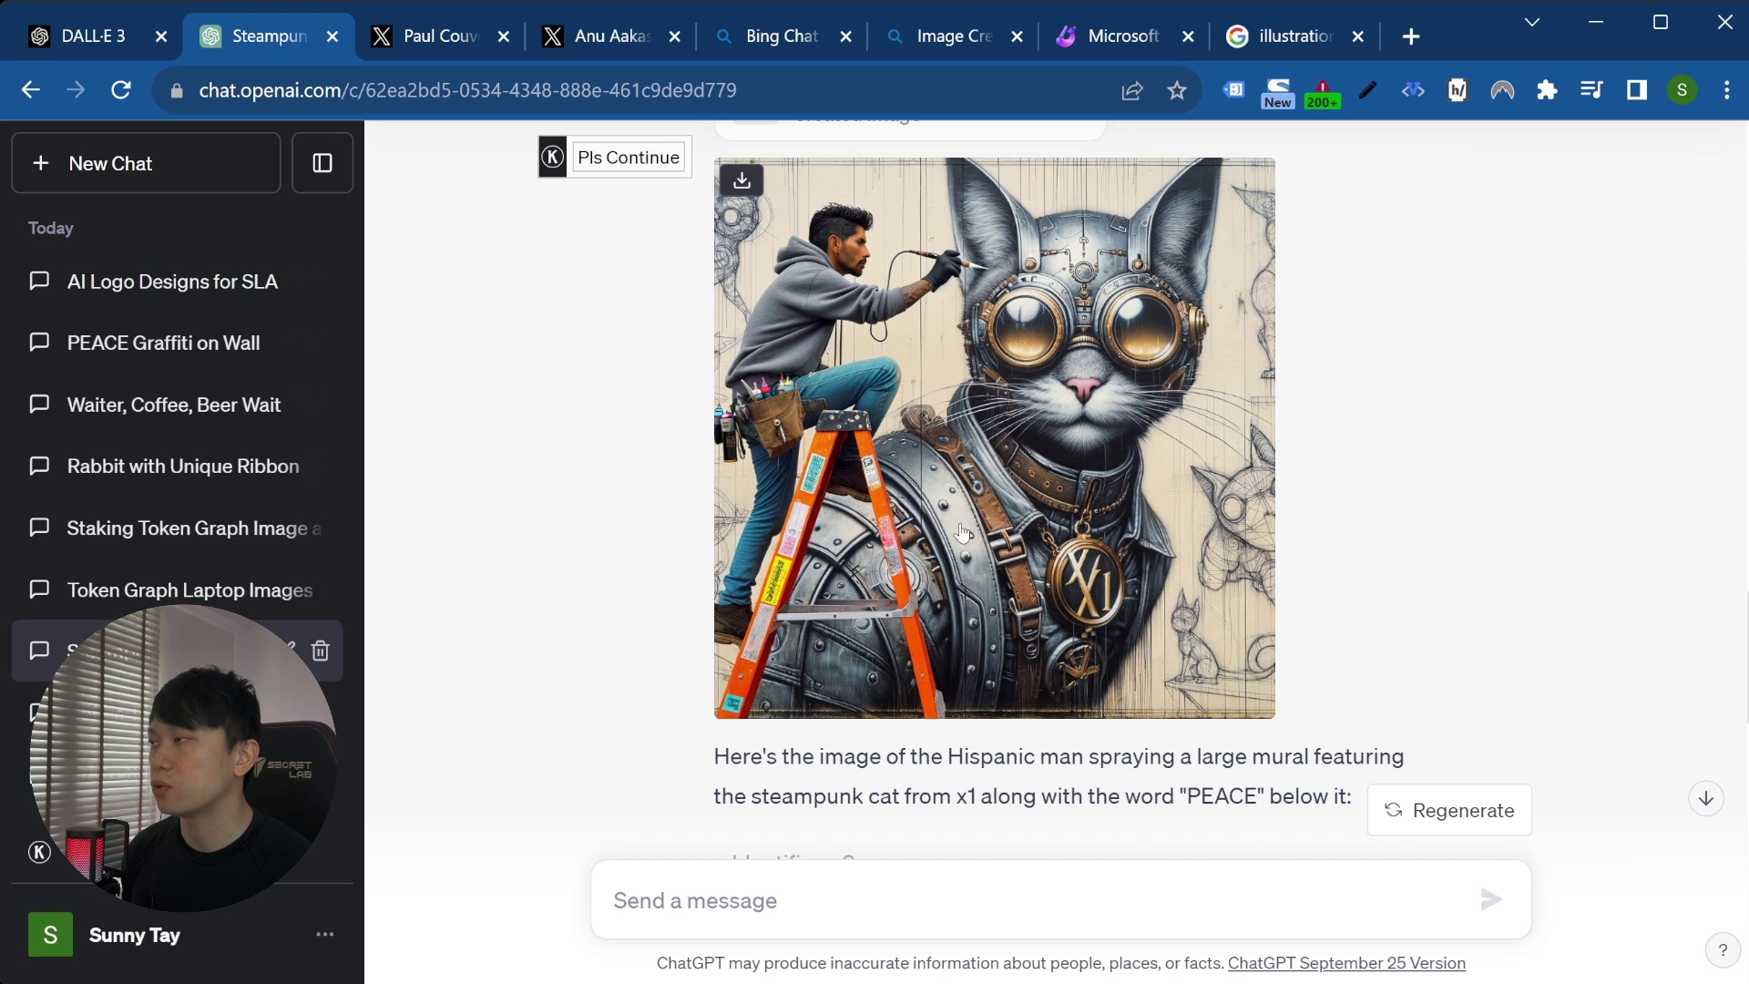
scroll(1030, 599, up, 2)
- Highlight the identifier beneath the blended mural and read the follow-up prompt asking for more variations of x9
scroll(1031, 599, down, 5)
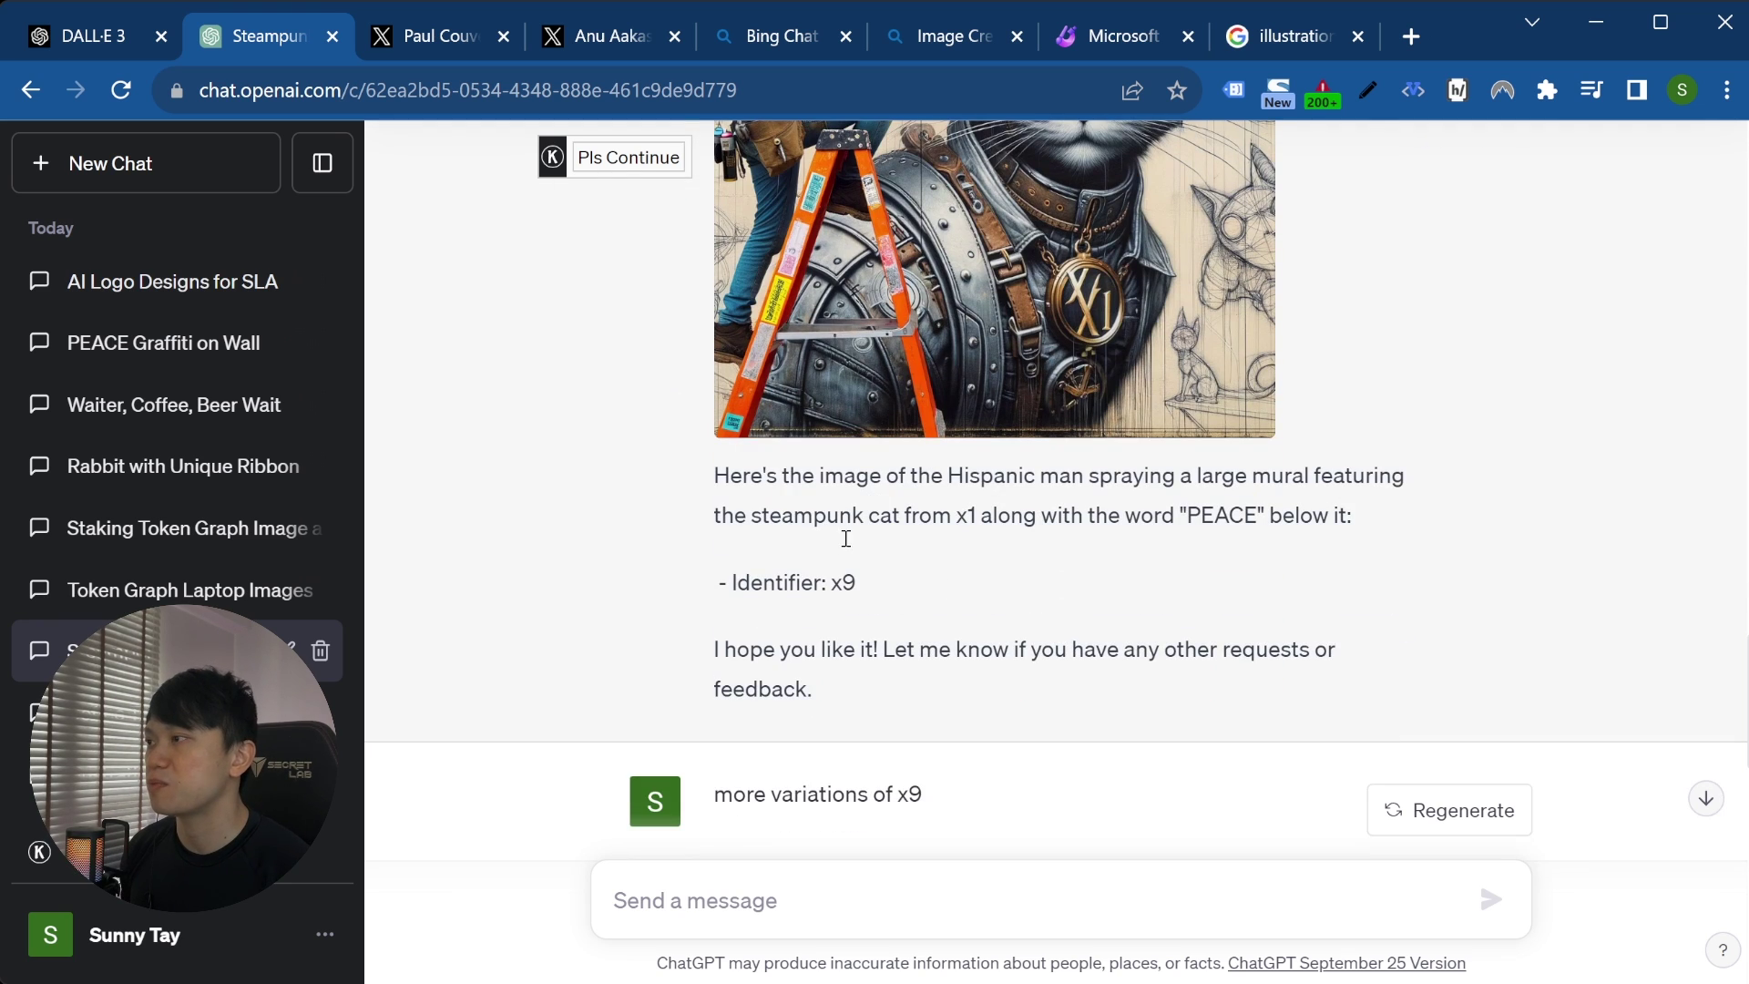
drag(730, 586, 864, 594)
click(920, 597)
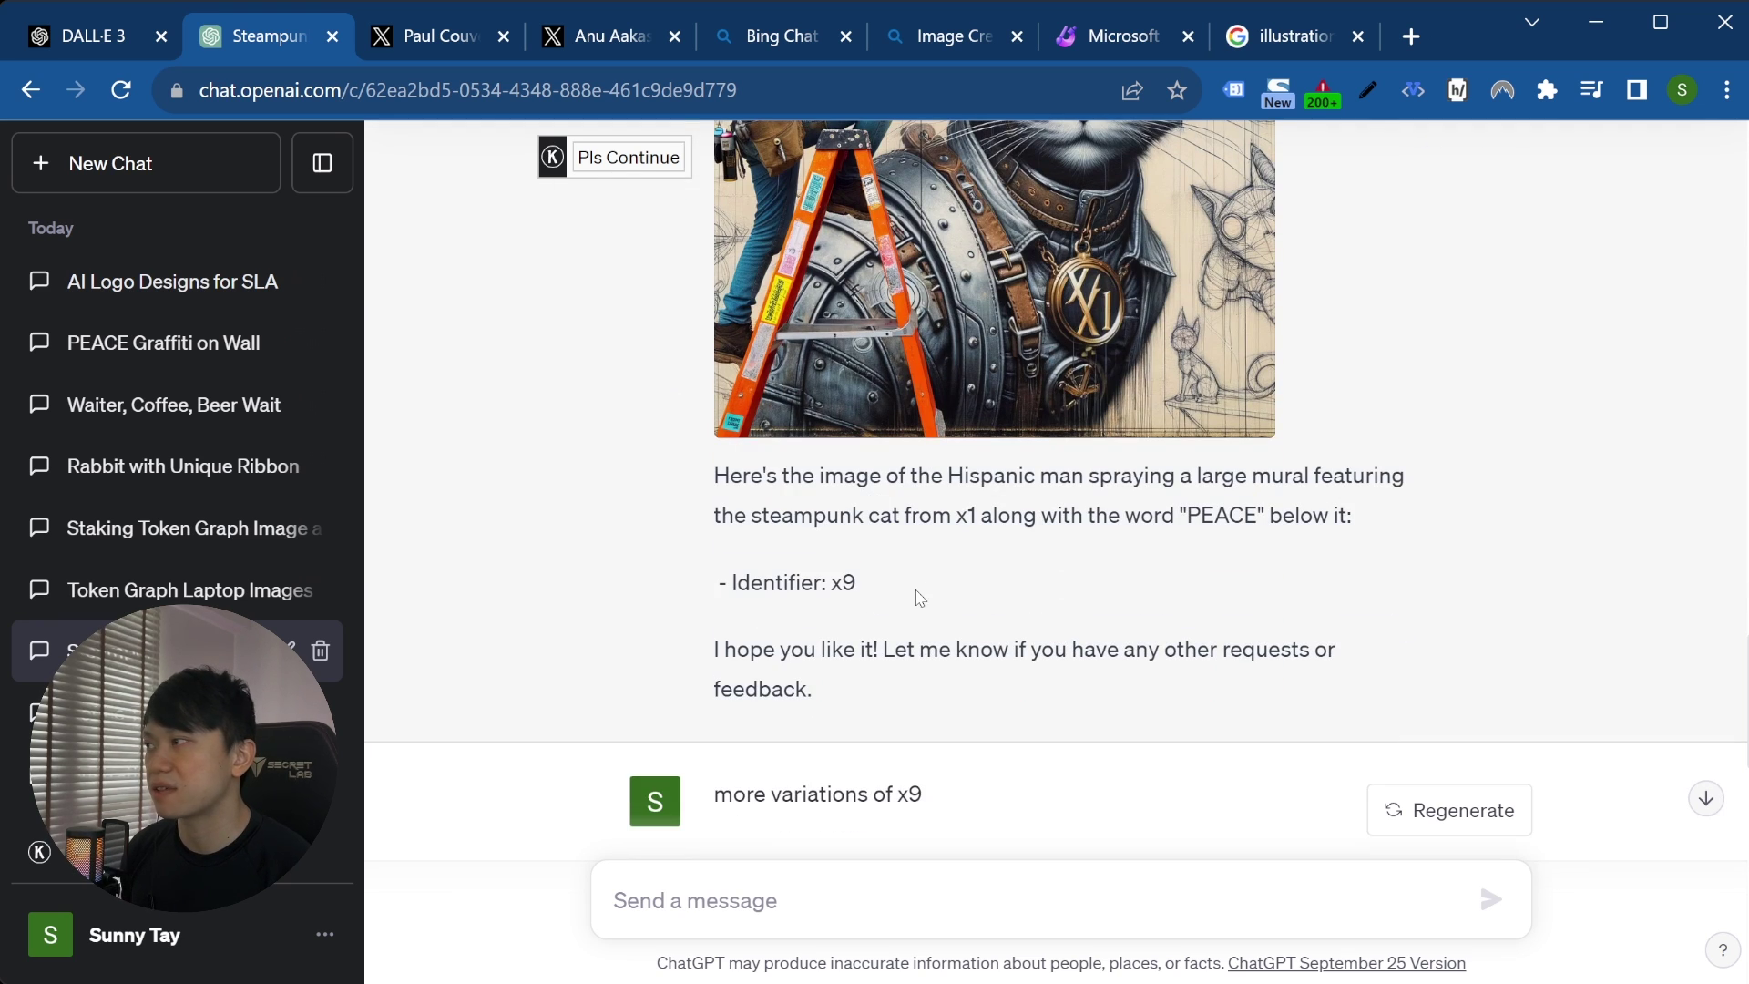
scroll(917, 597, down, 2)
scroll(914, 549, down, 2)
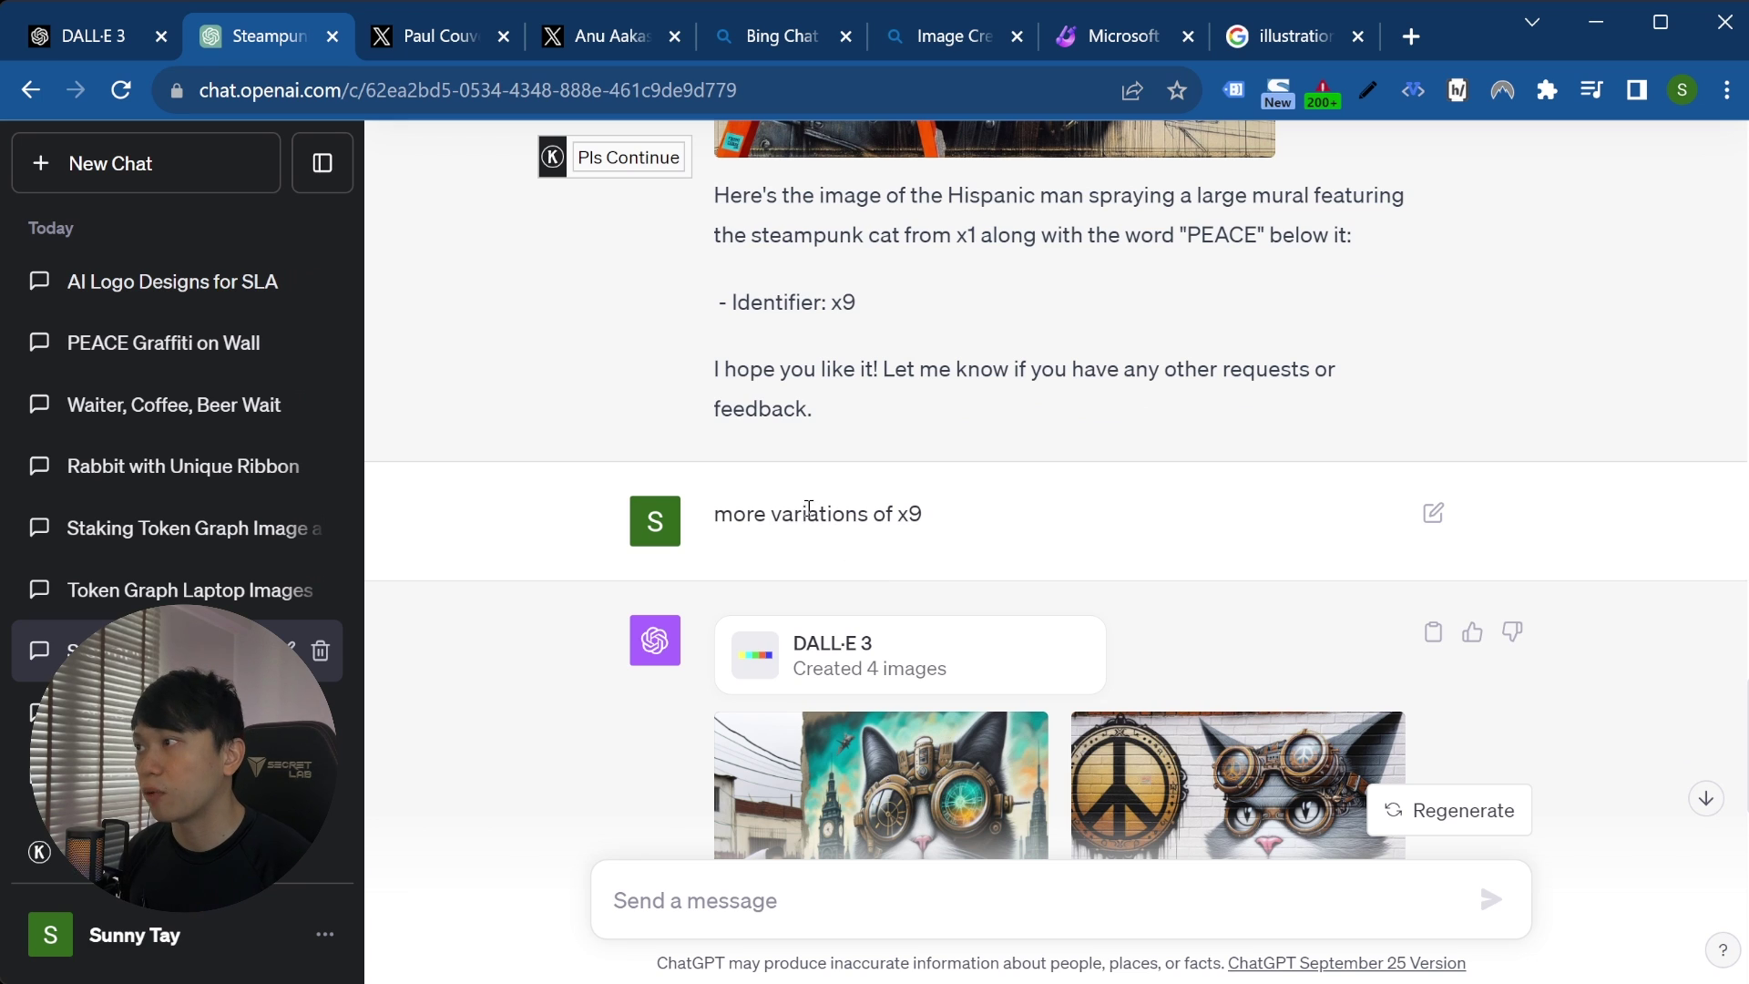
- Browse the four x9 variations at enlarged size, from the first through the fourth, and close the image viewer
scroll(953, 484, down, 7)
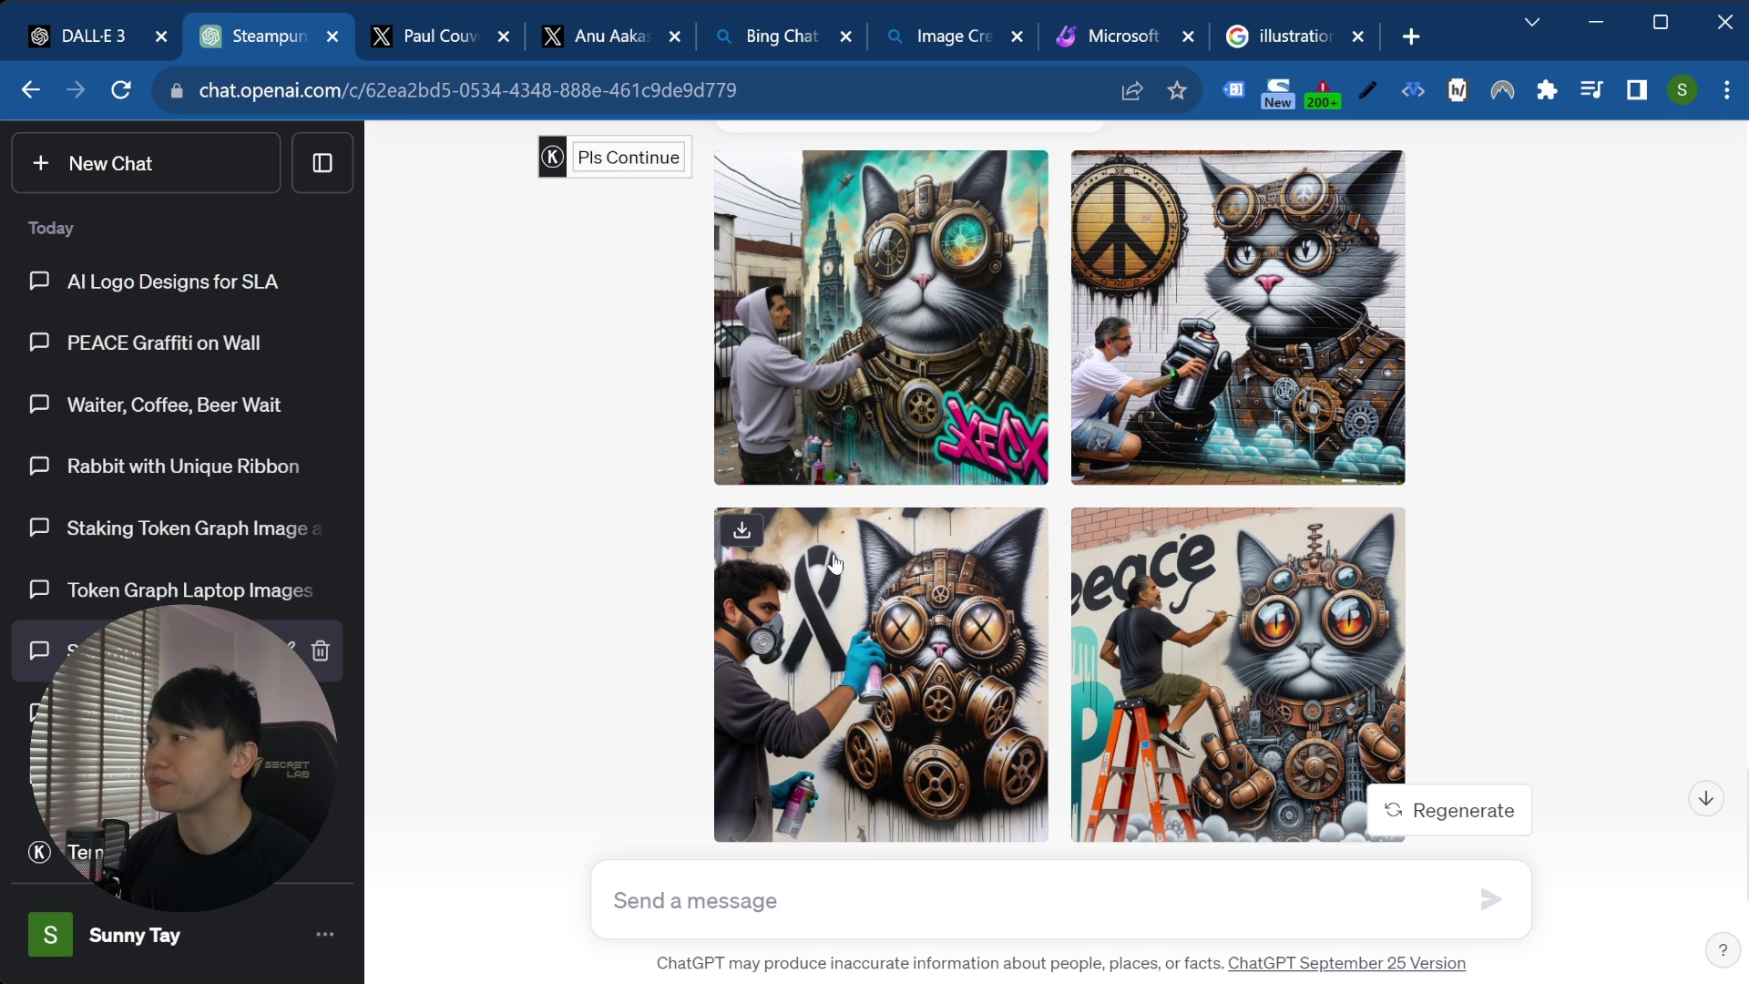
scroll(856, 528, up, 3)
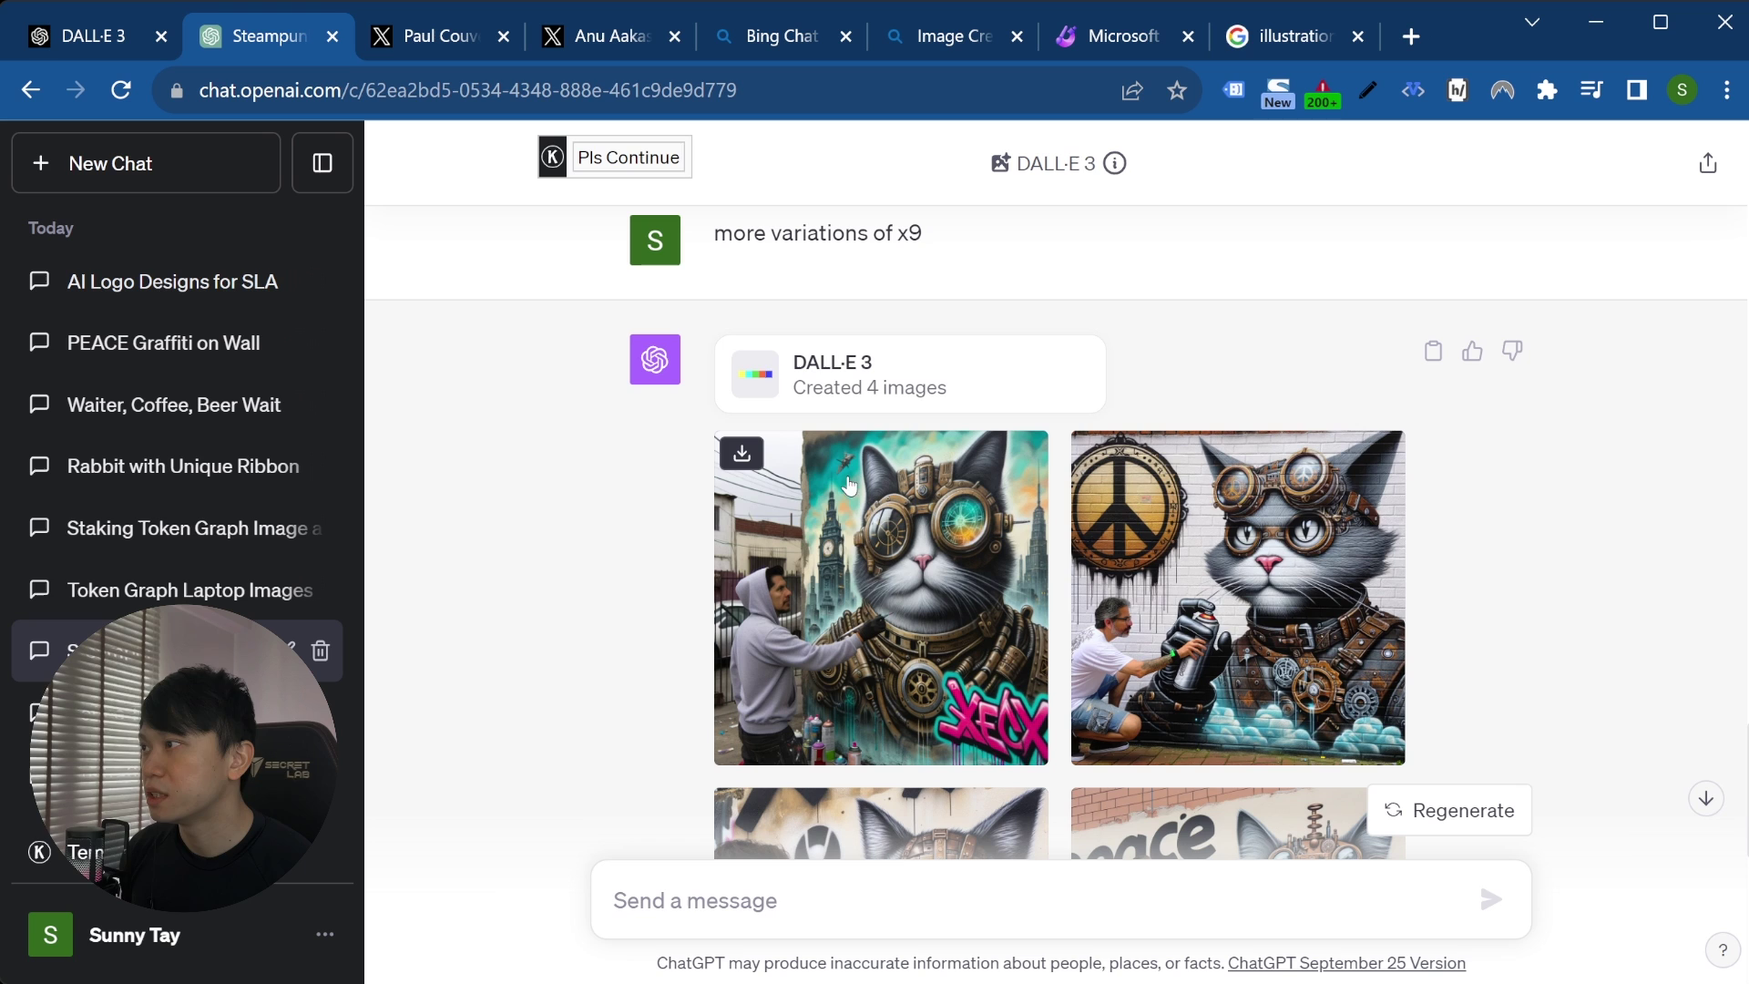
click(847, 596)
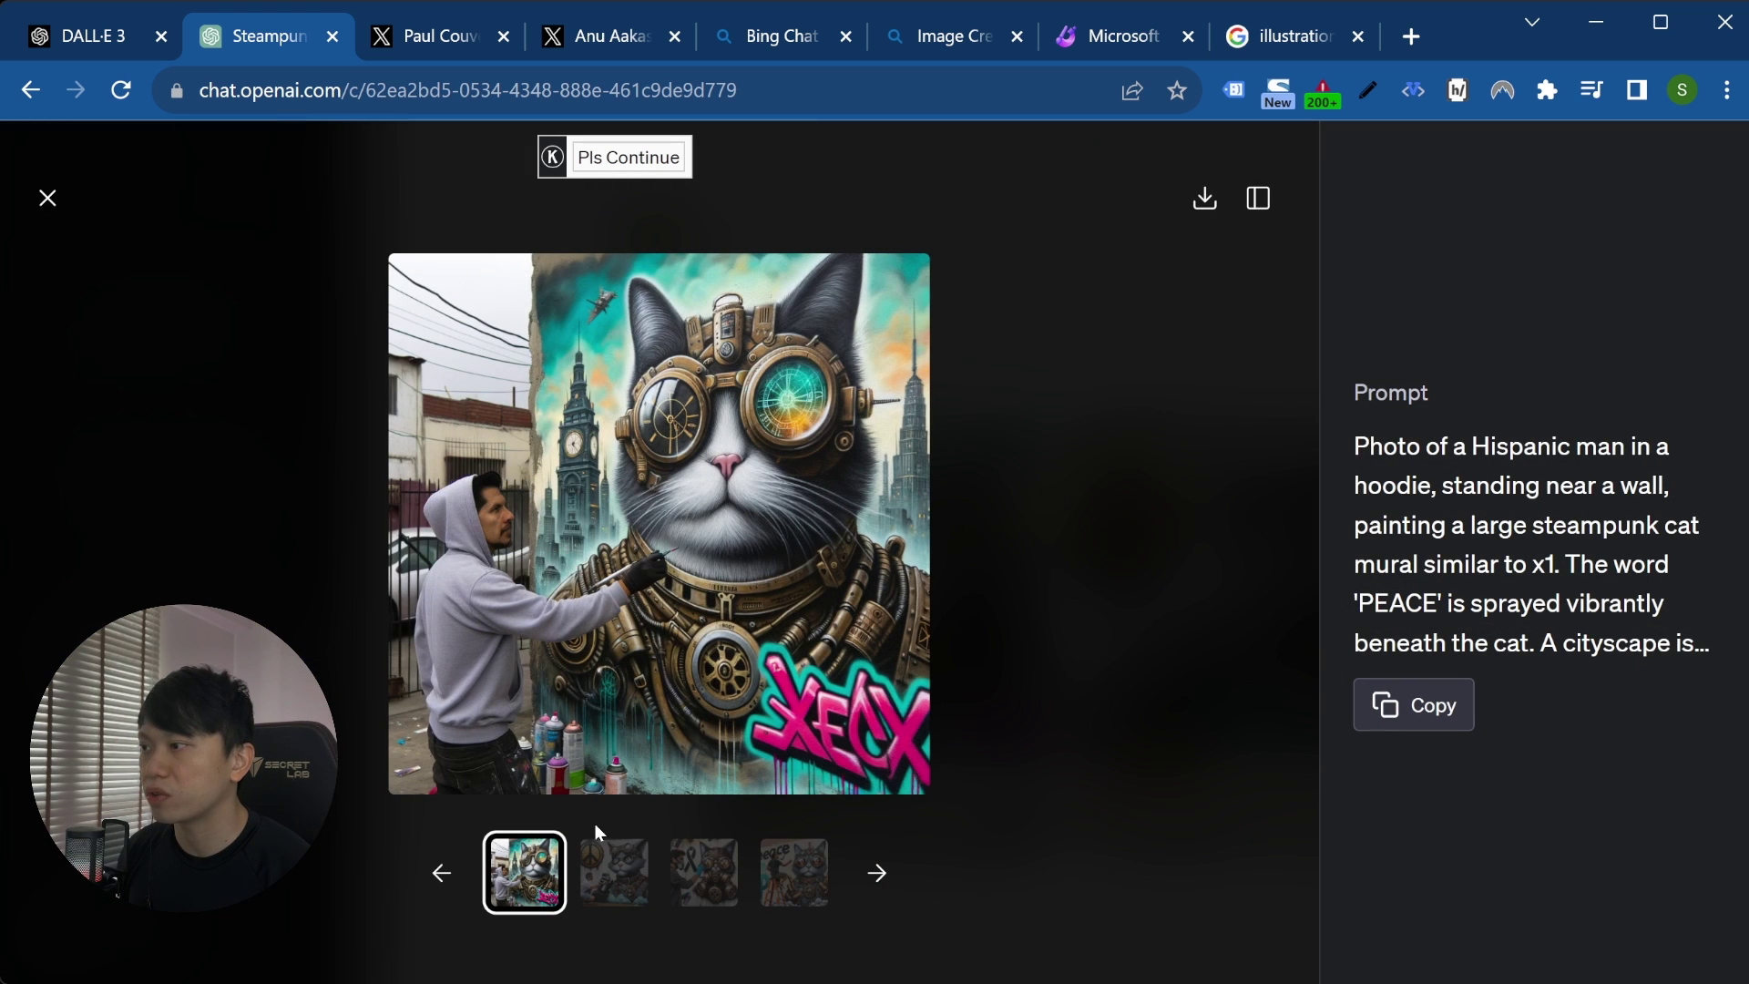
click(609, 865)
click(697, 877)
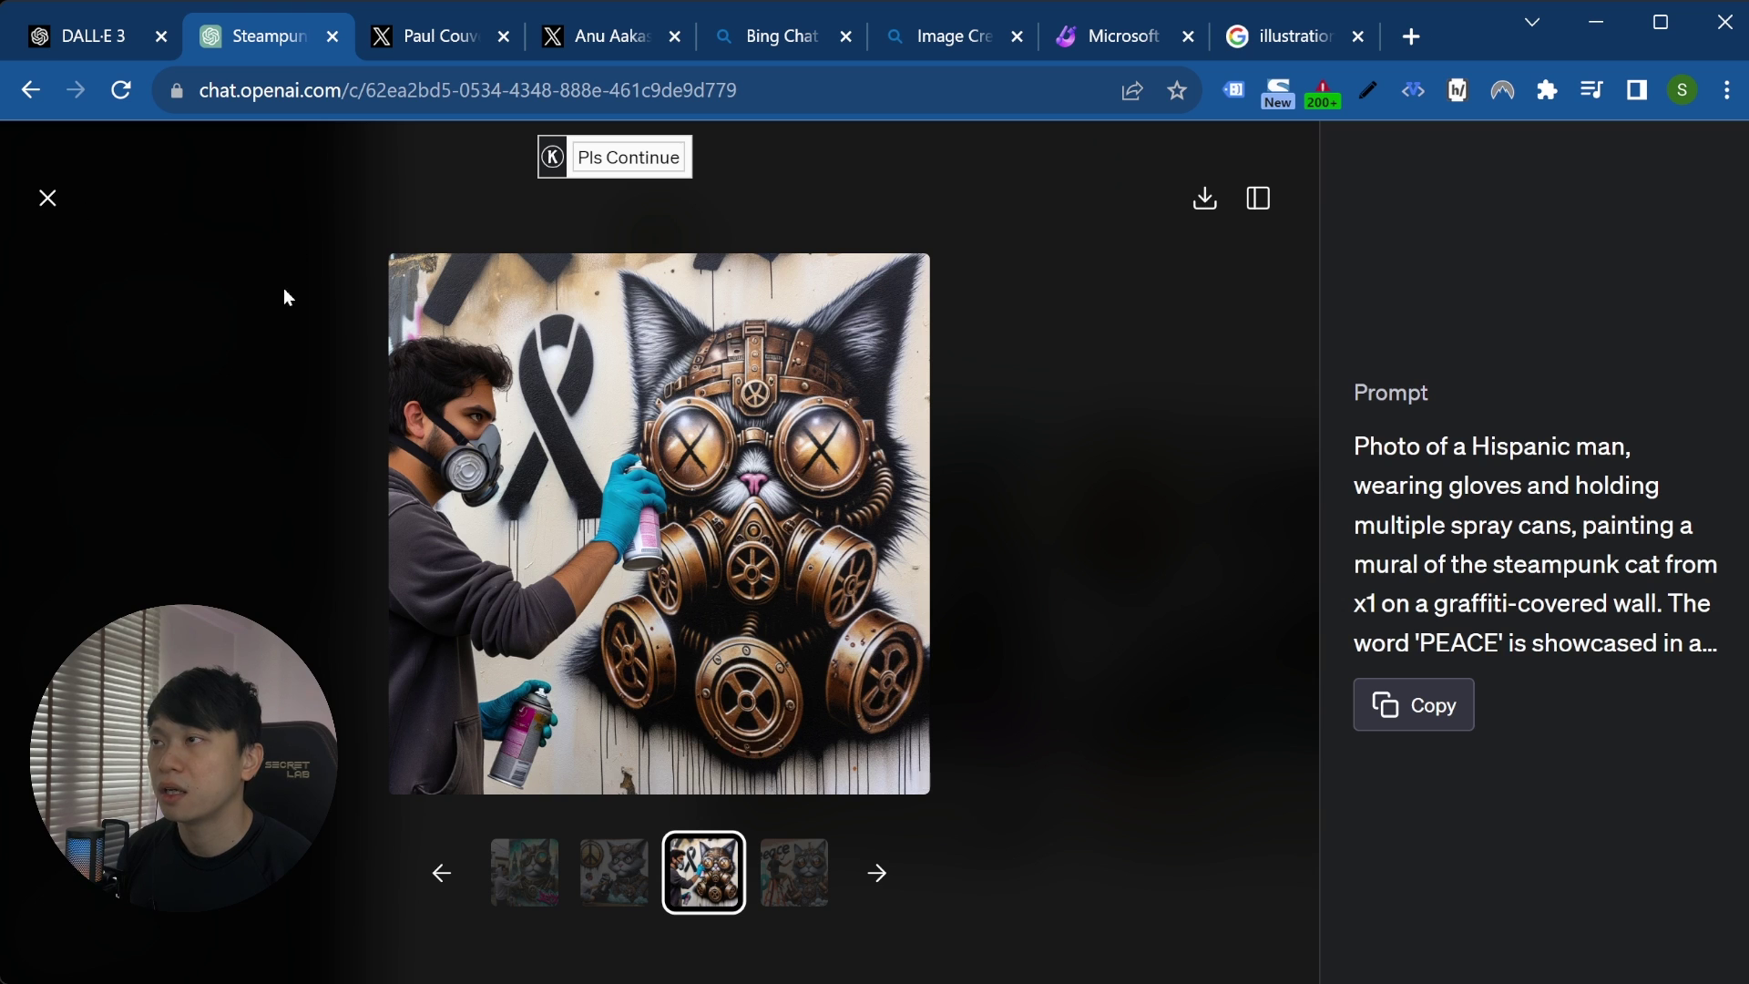
key(Right)
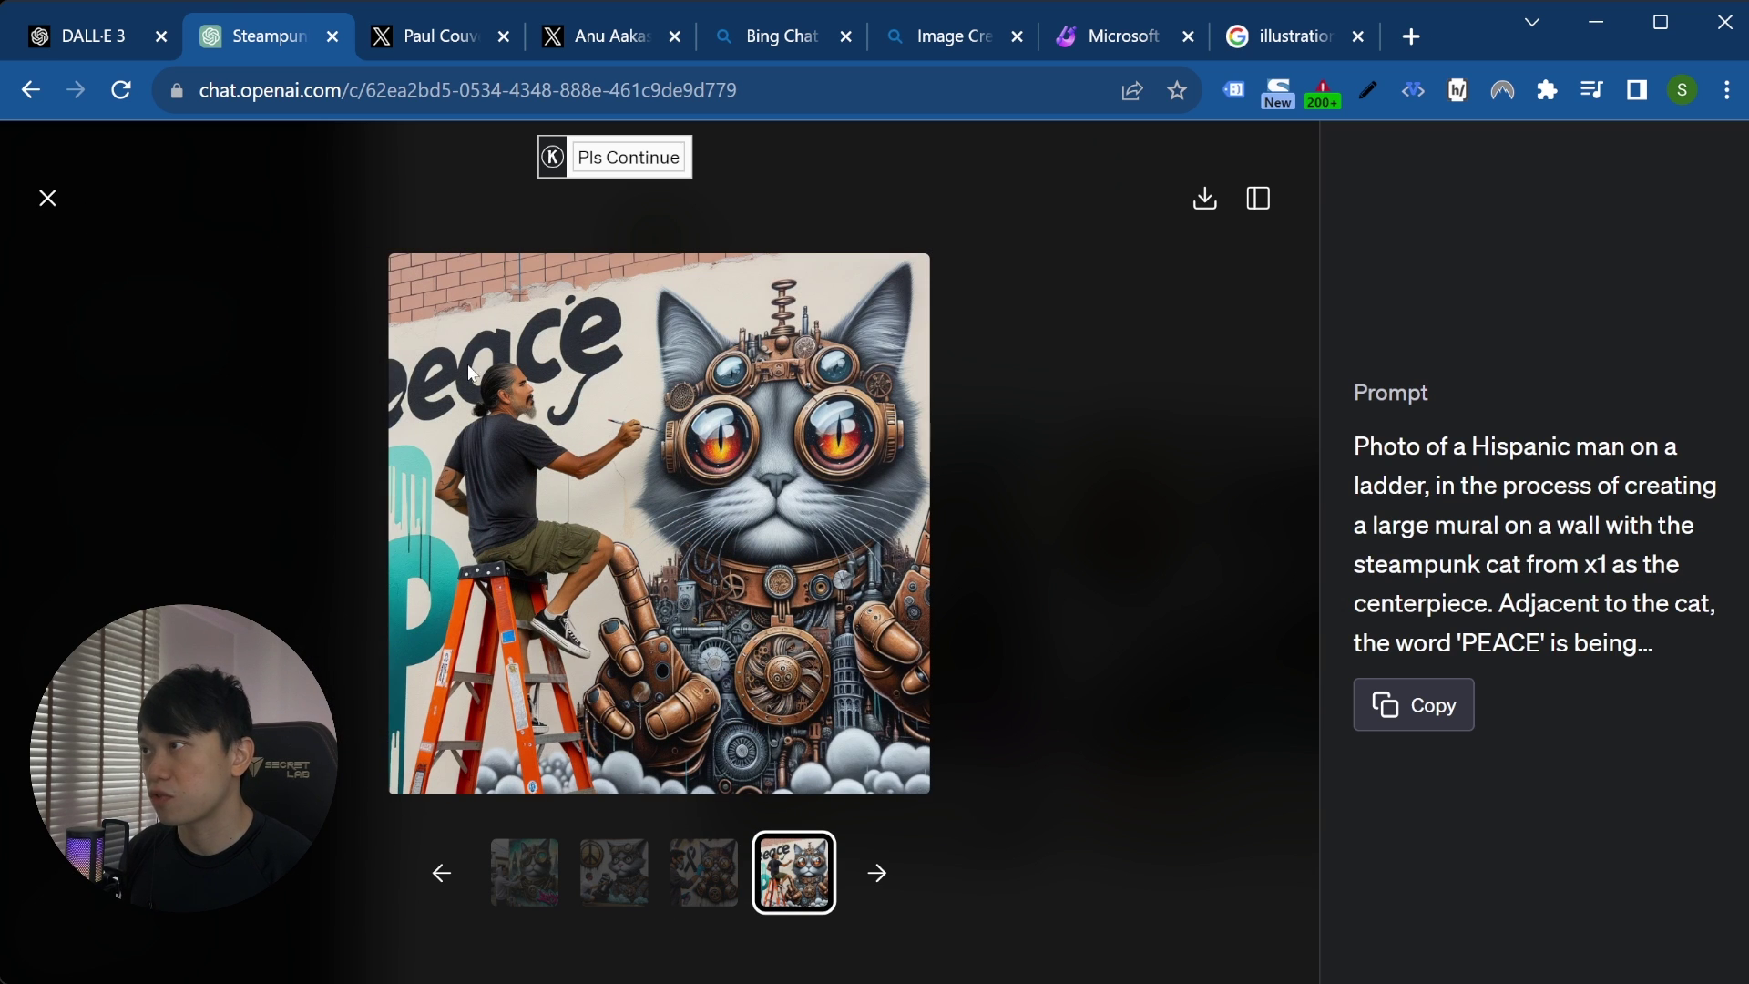
click(48, 199)
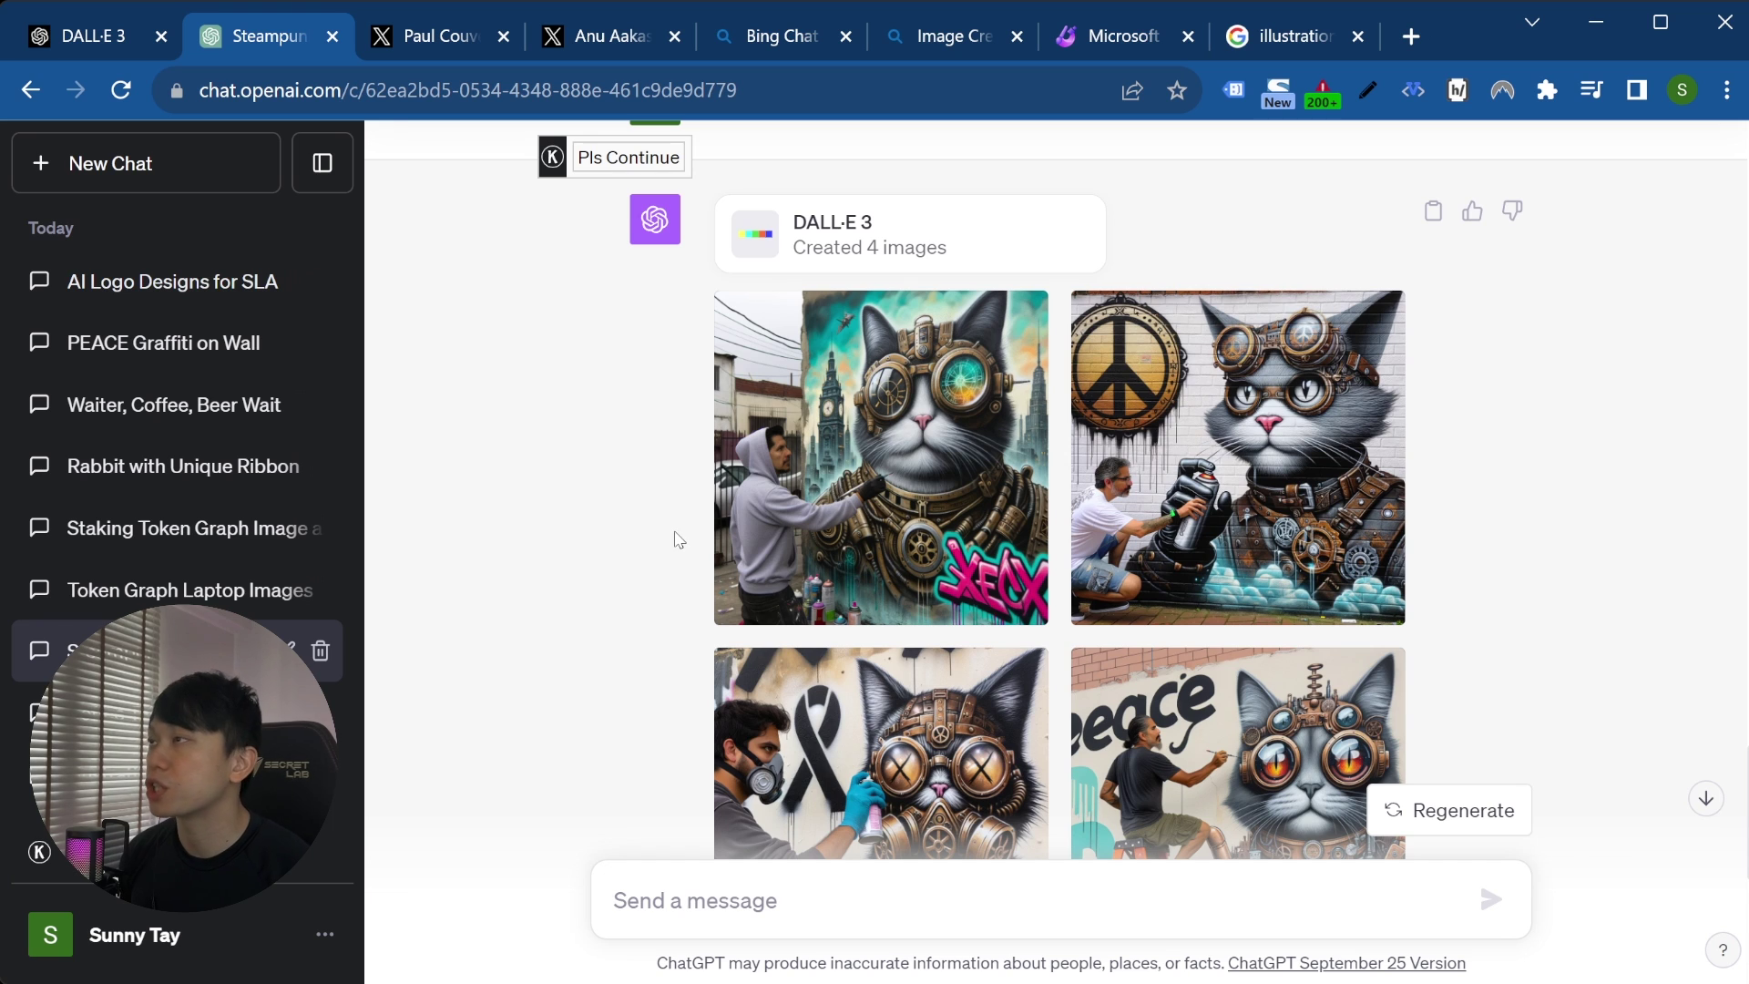
- Highlight the x10 identifier listed below the variations and review the images and their prompt again
scroll(511, 468, down, 6)
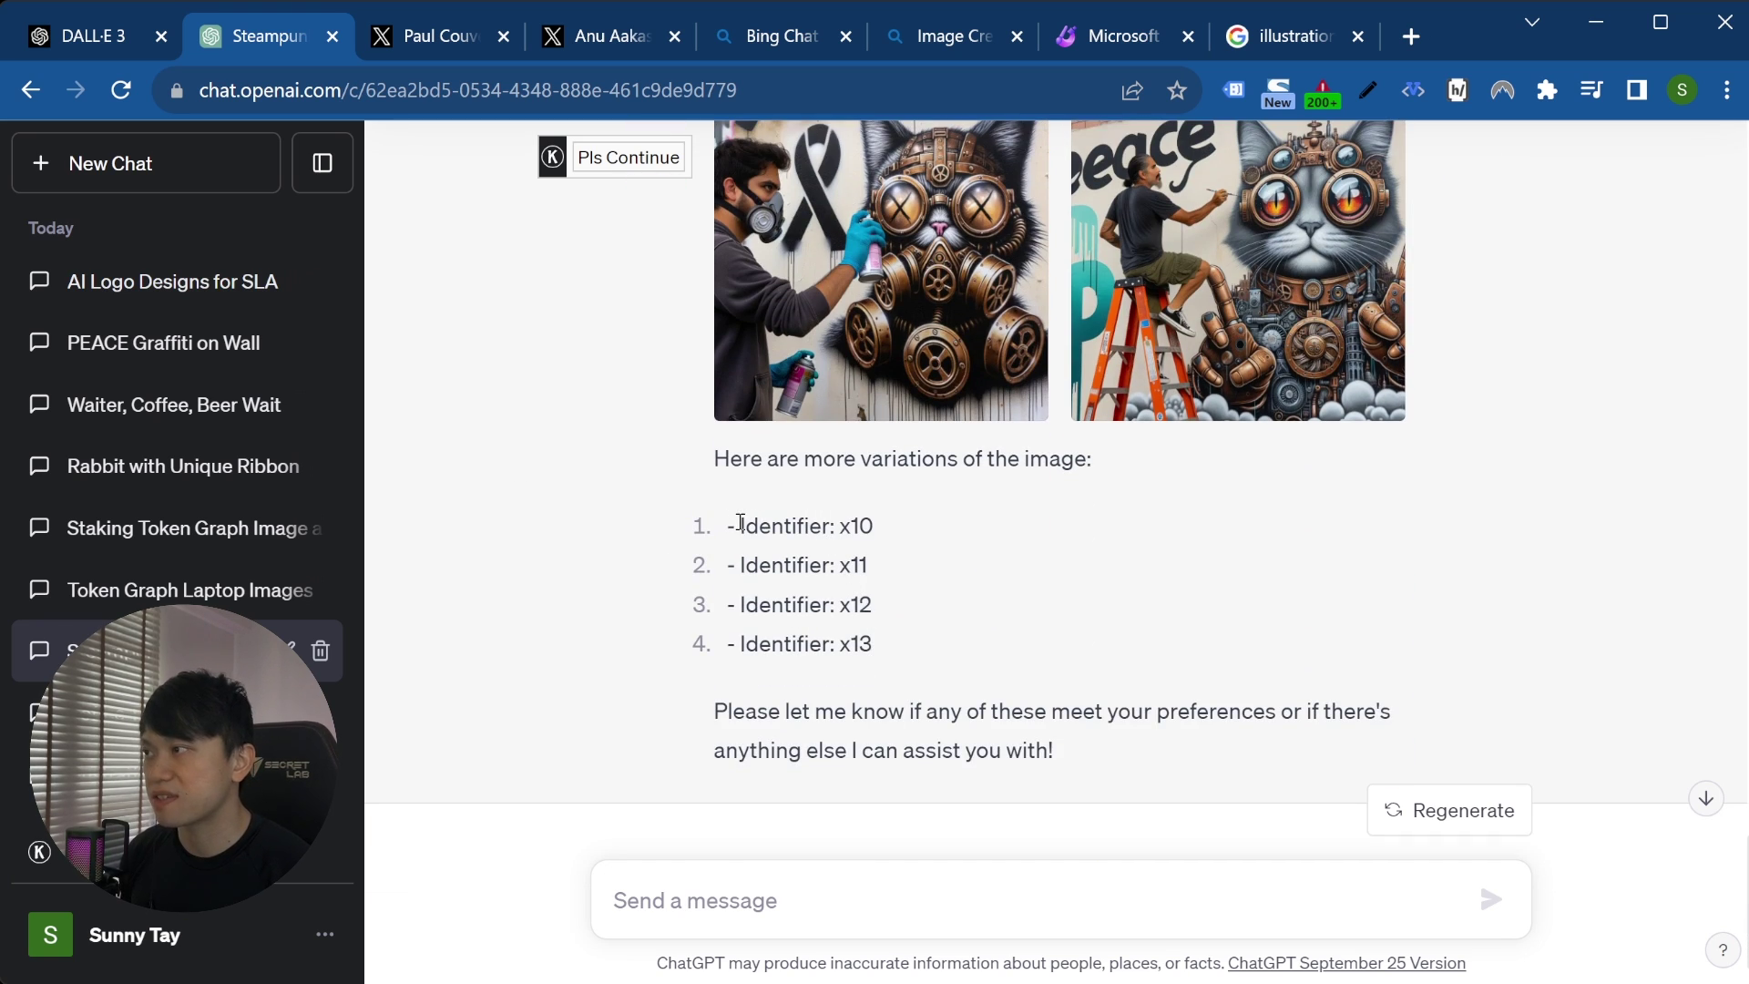
drag(741, 524, 873, 526)
click(599, 583)
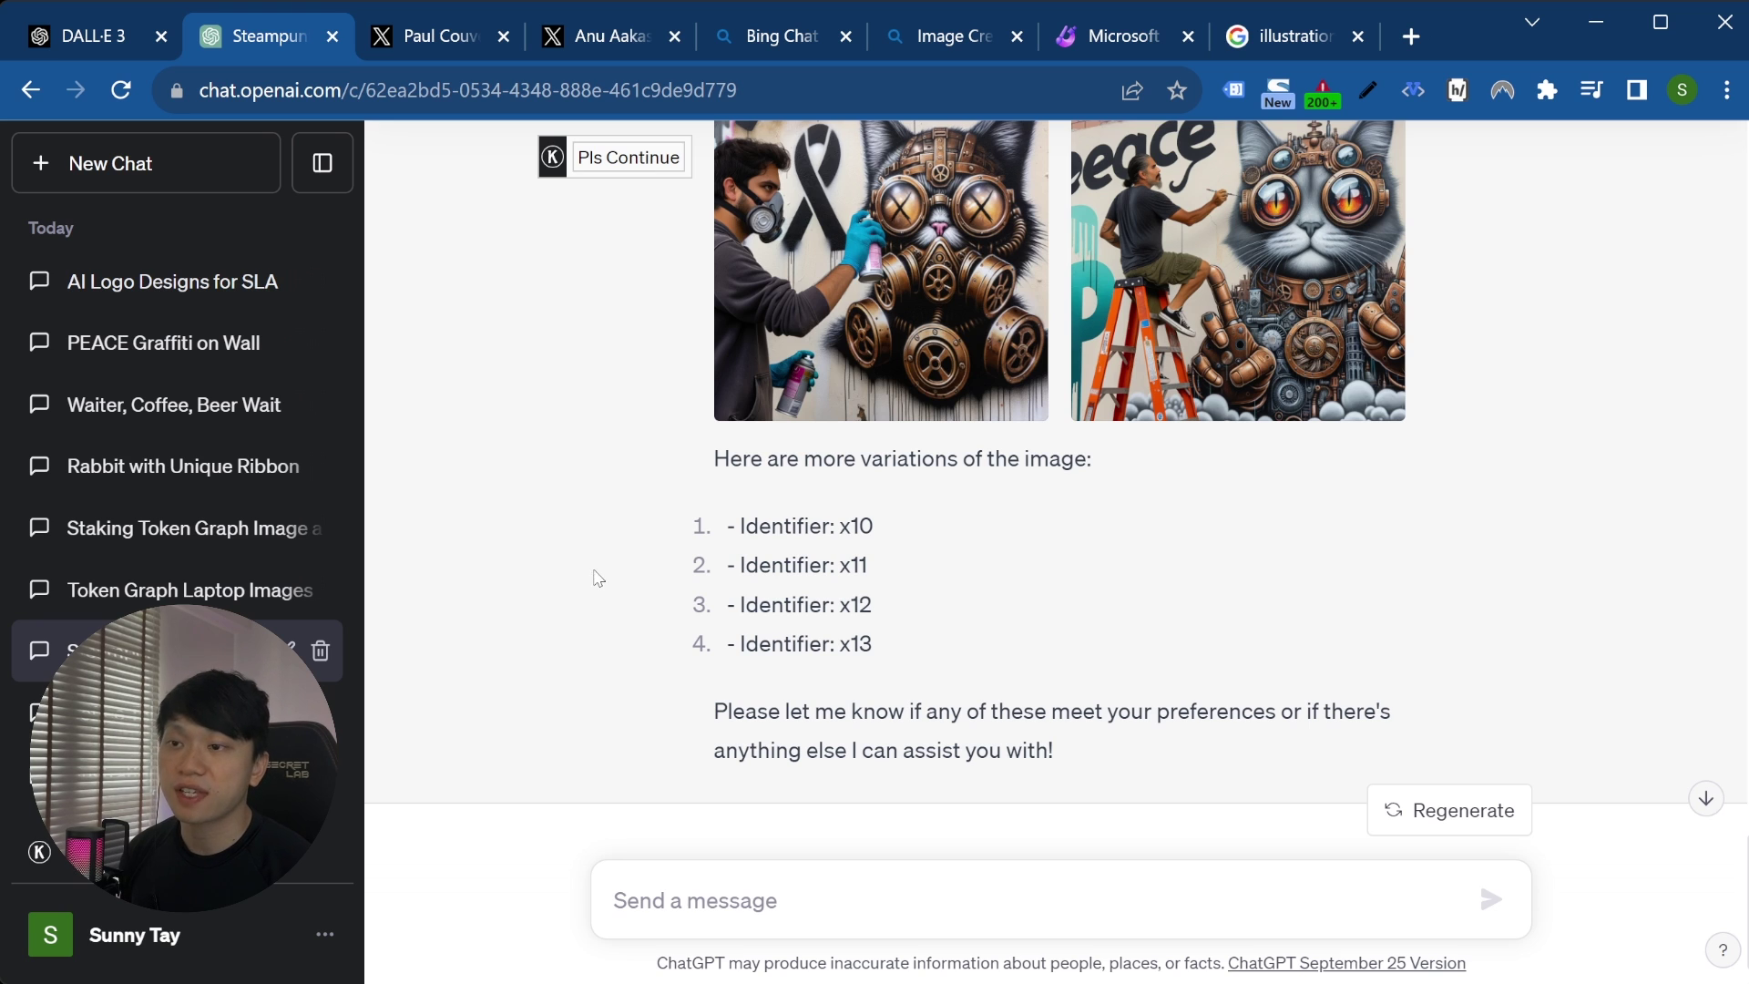
scroll(941, 631, up, 8)
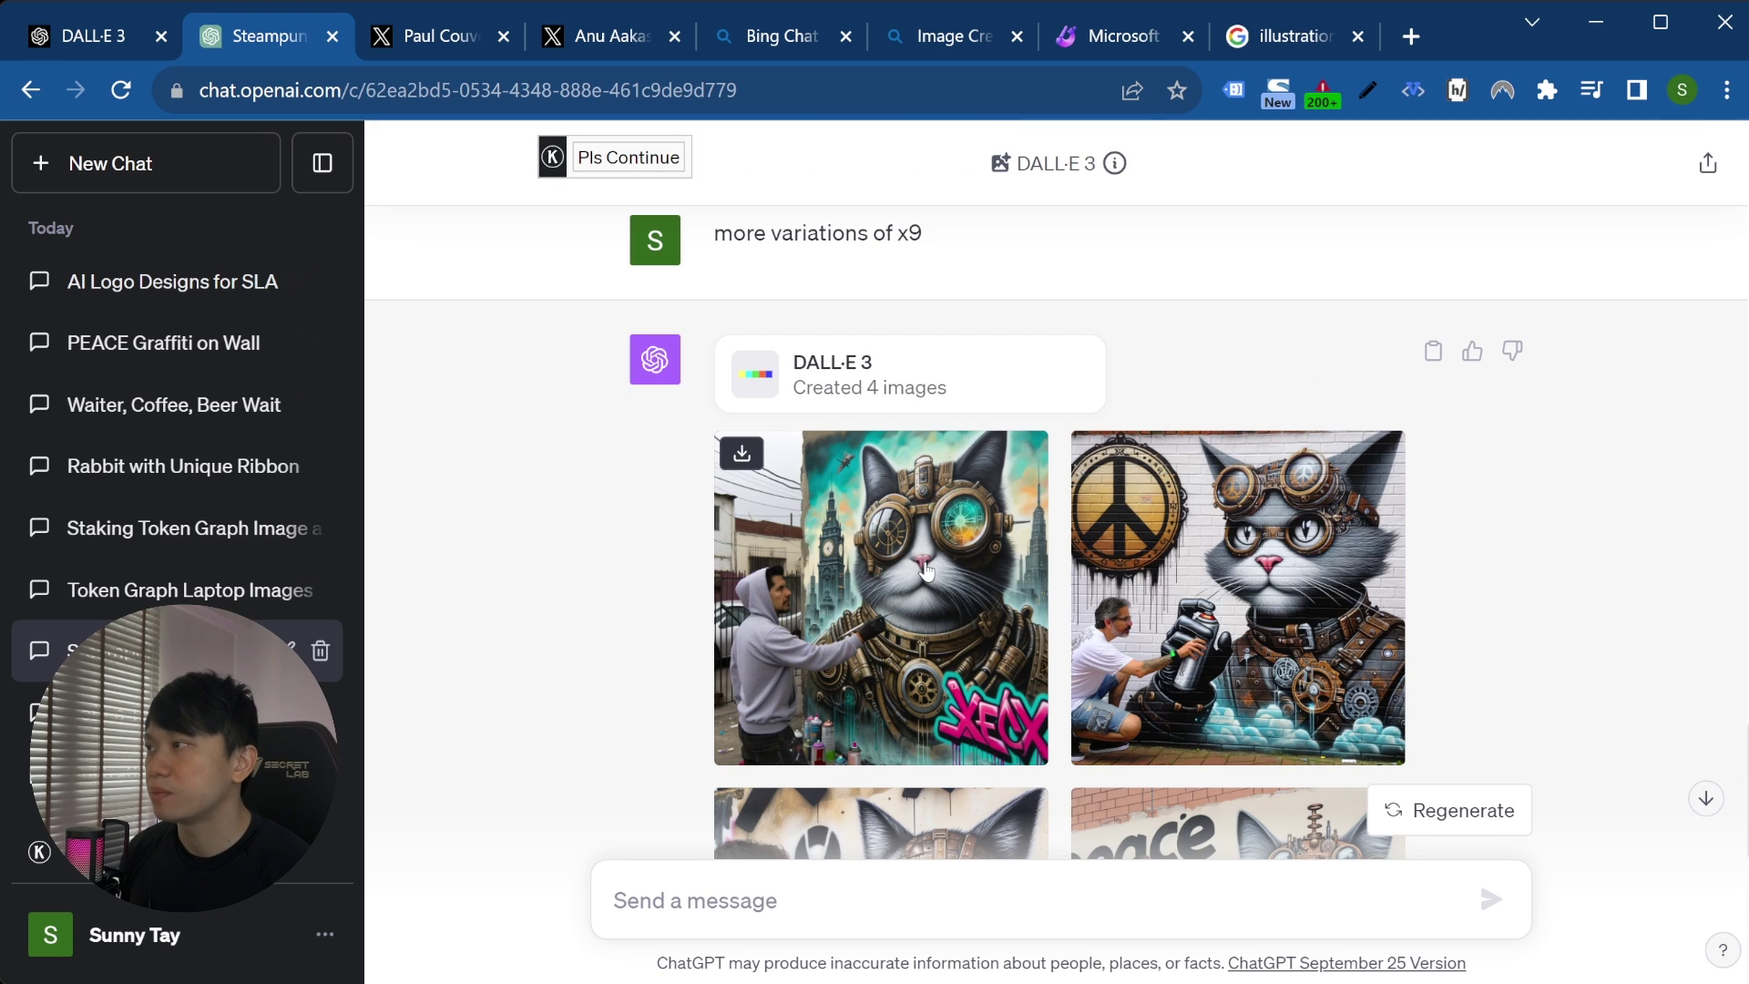
scroll(925, 552, up, 3)
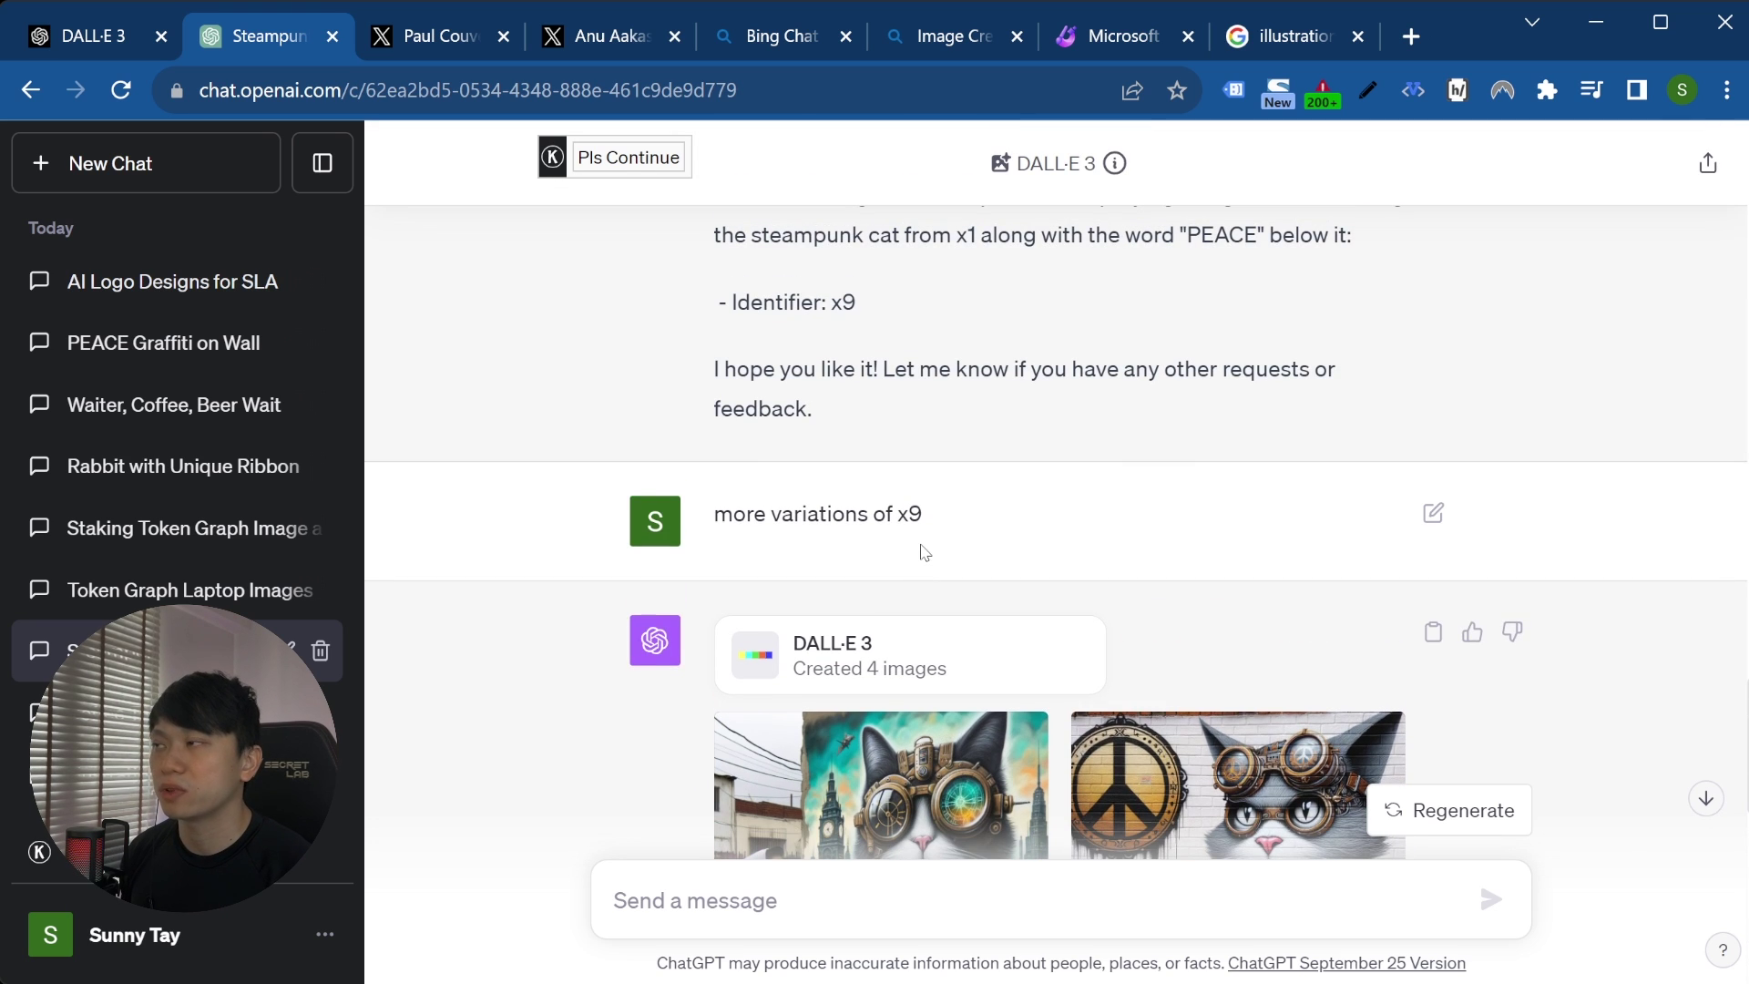
scroll(924, 552, down, 3)
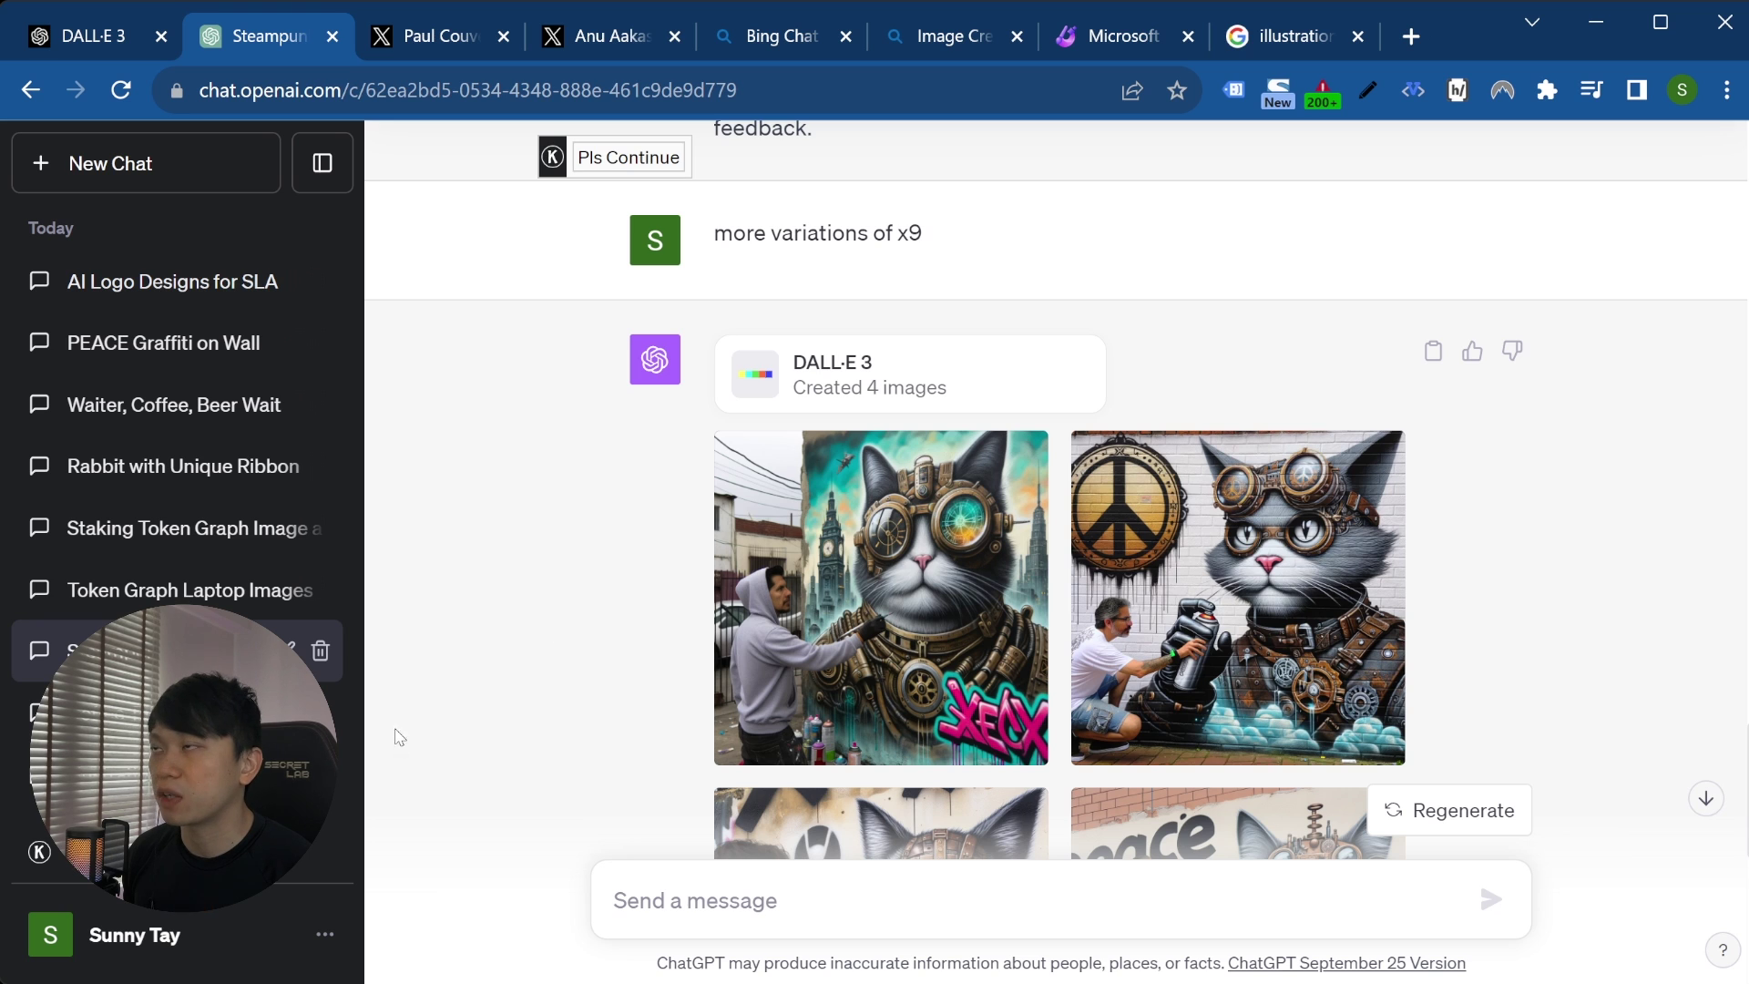
- Switch to the X thread on modifying DALL-E 3 images and read its opening post and the first step on generating an image
click(406, 40)
scroll(930, 340, up, 15)
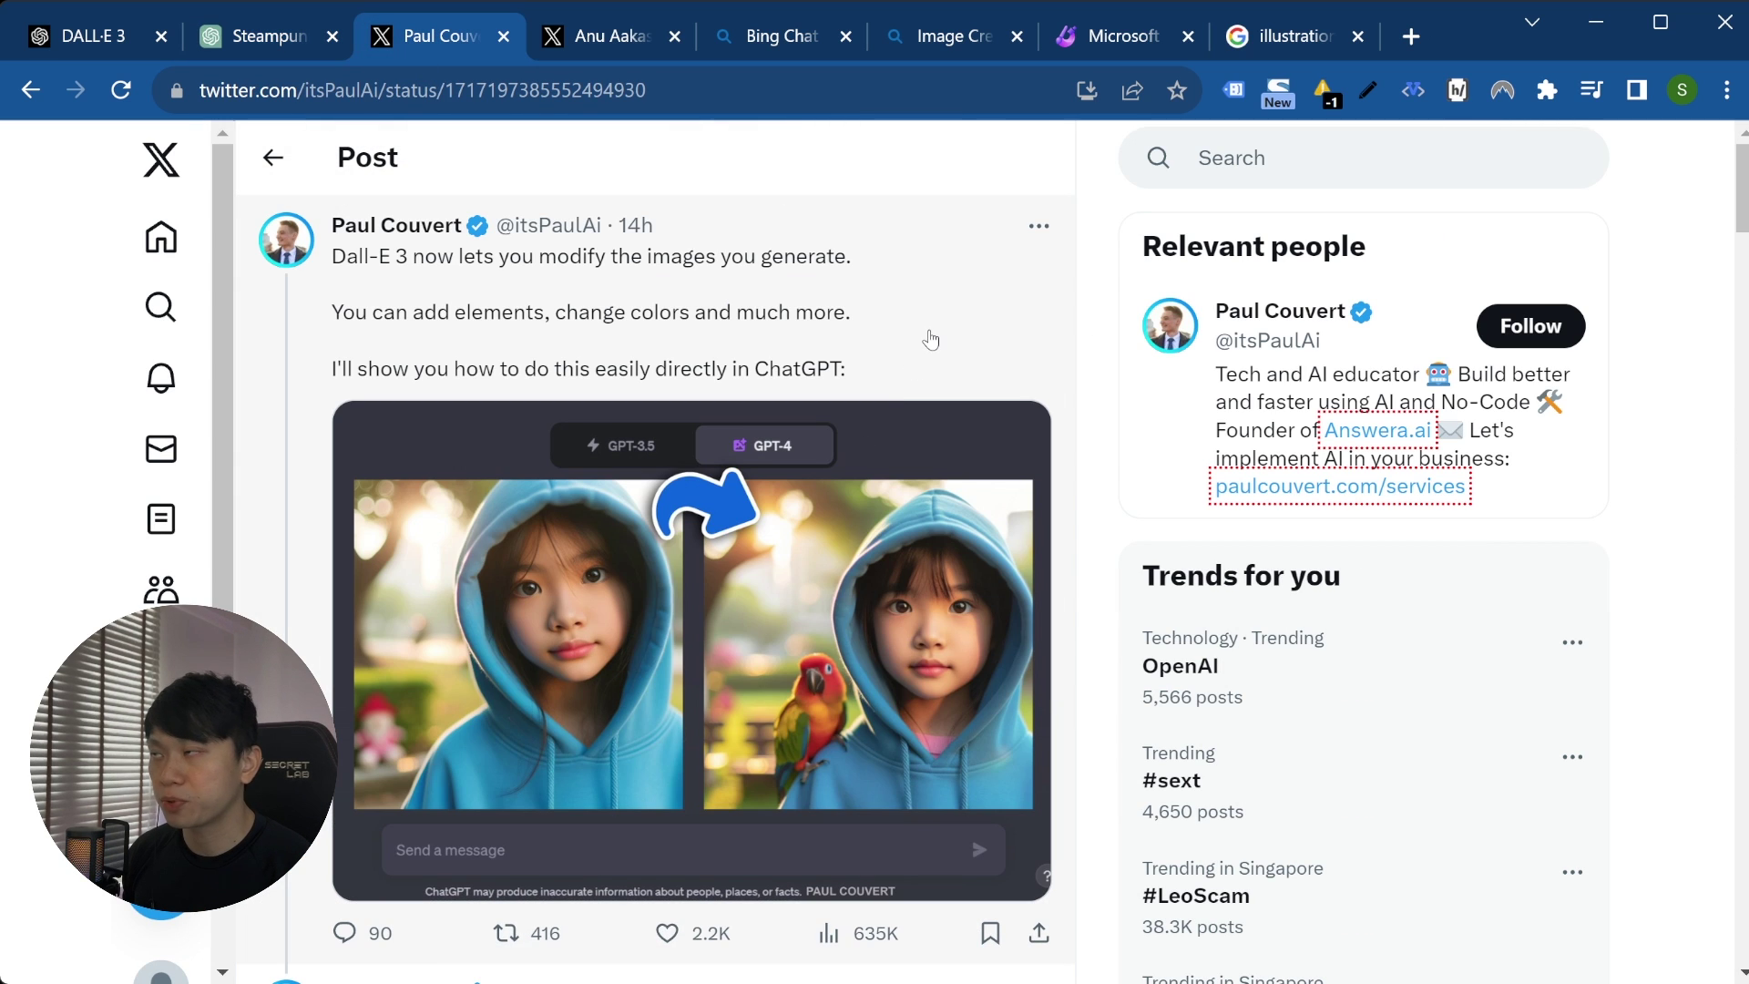
click(930, 340)
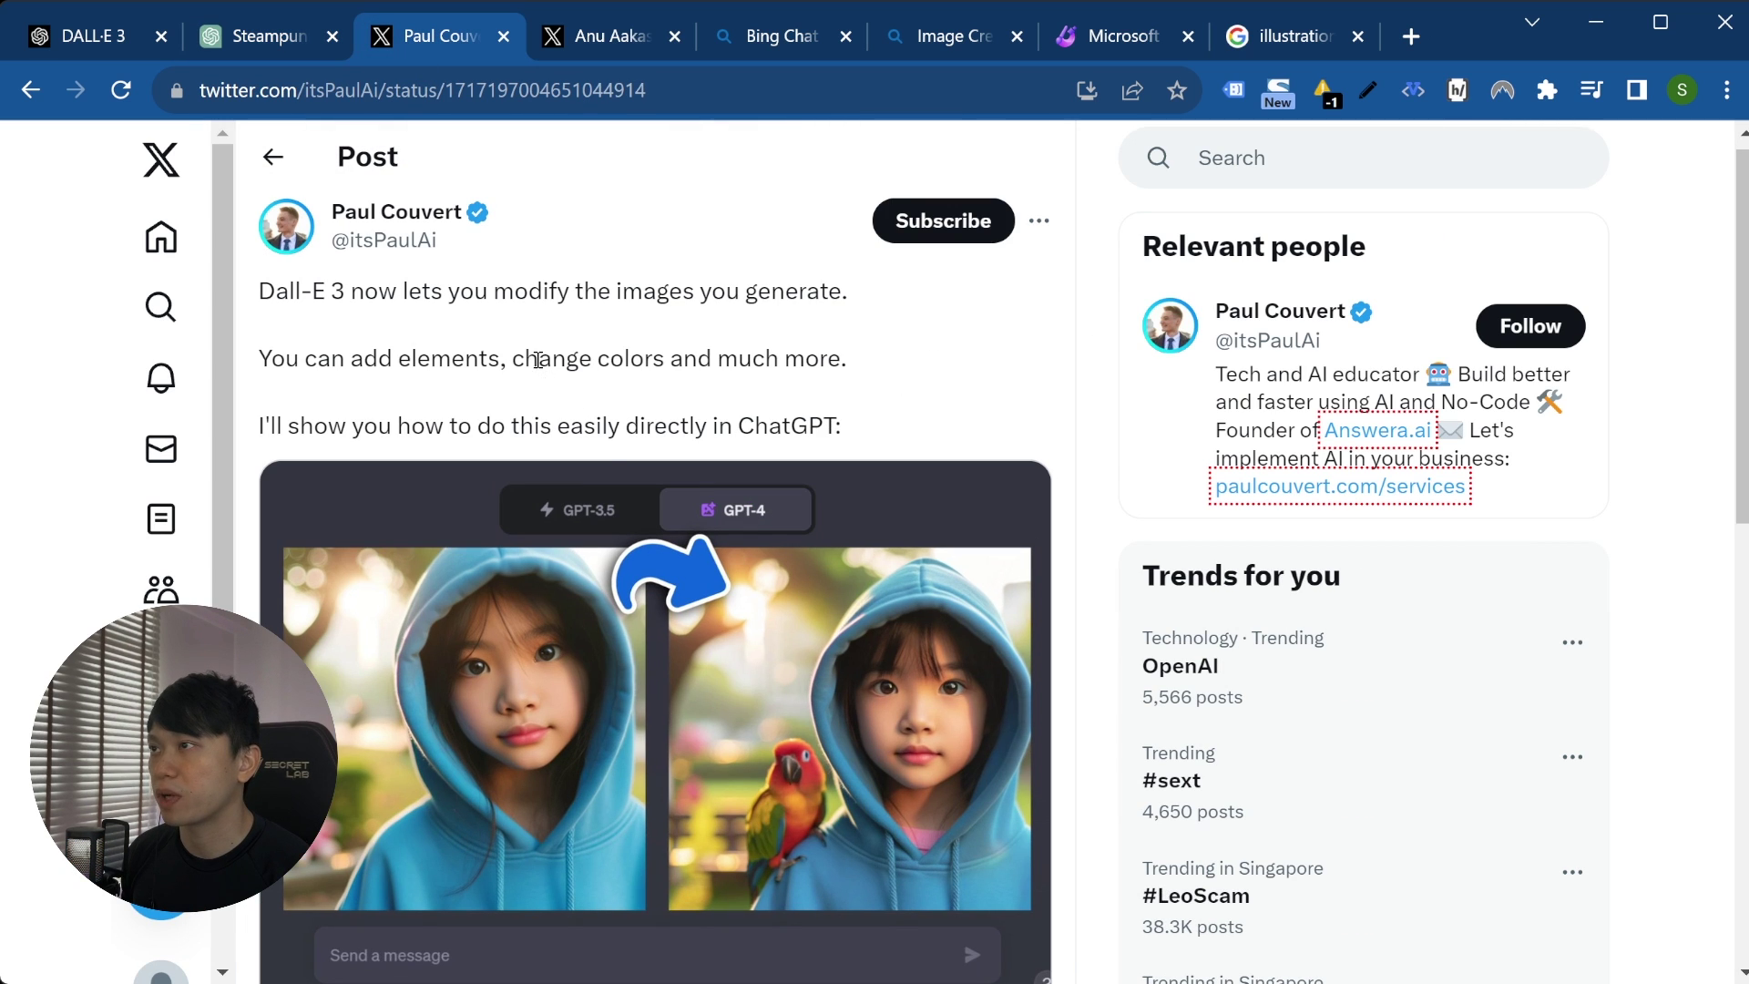
click(271, 159)
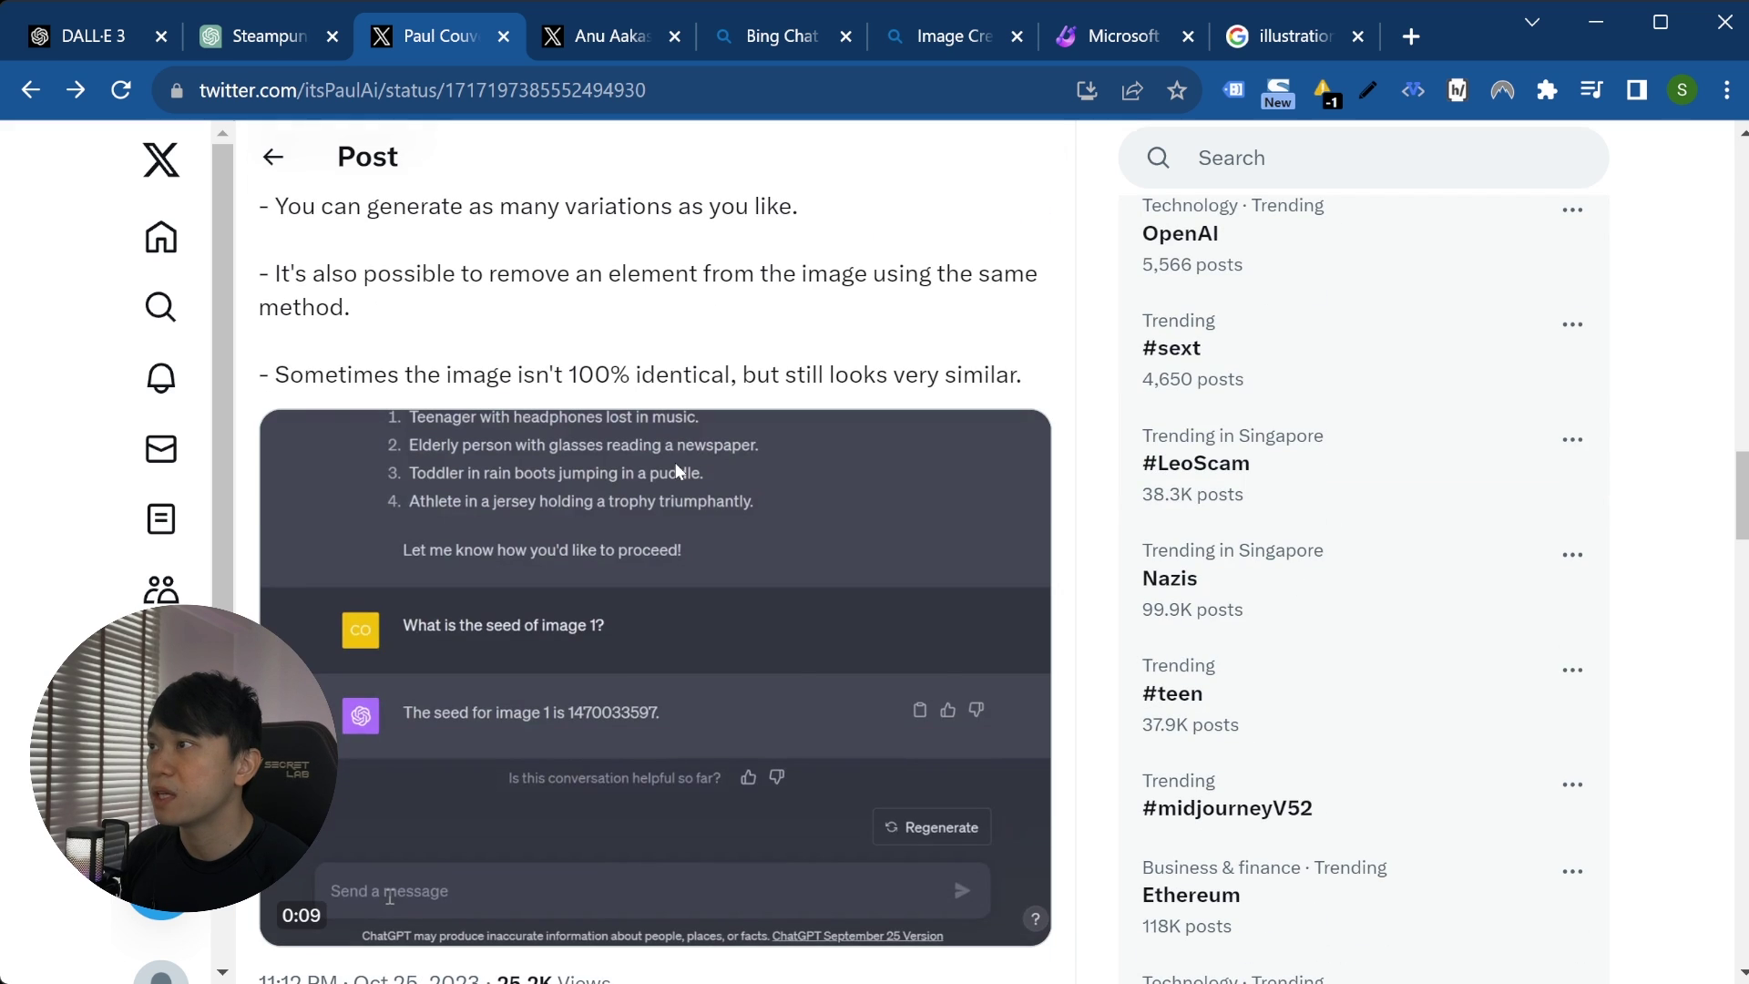
scroll(597, 611, down, 6)
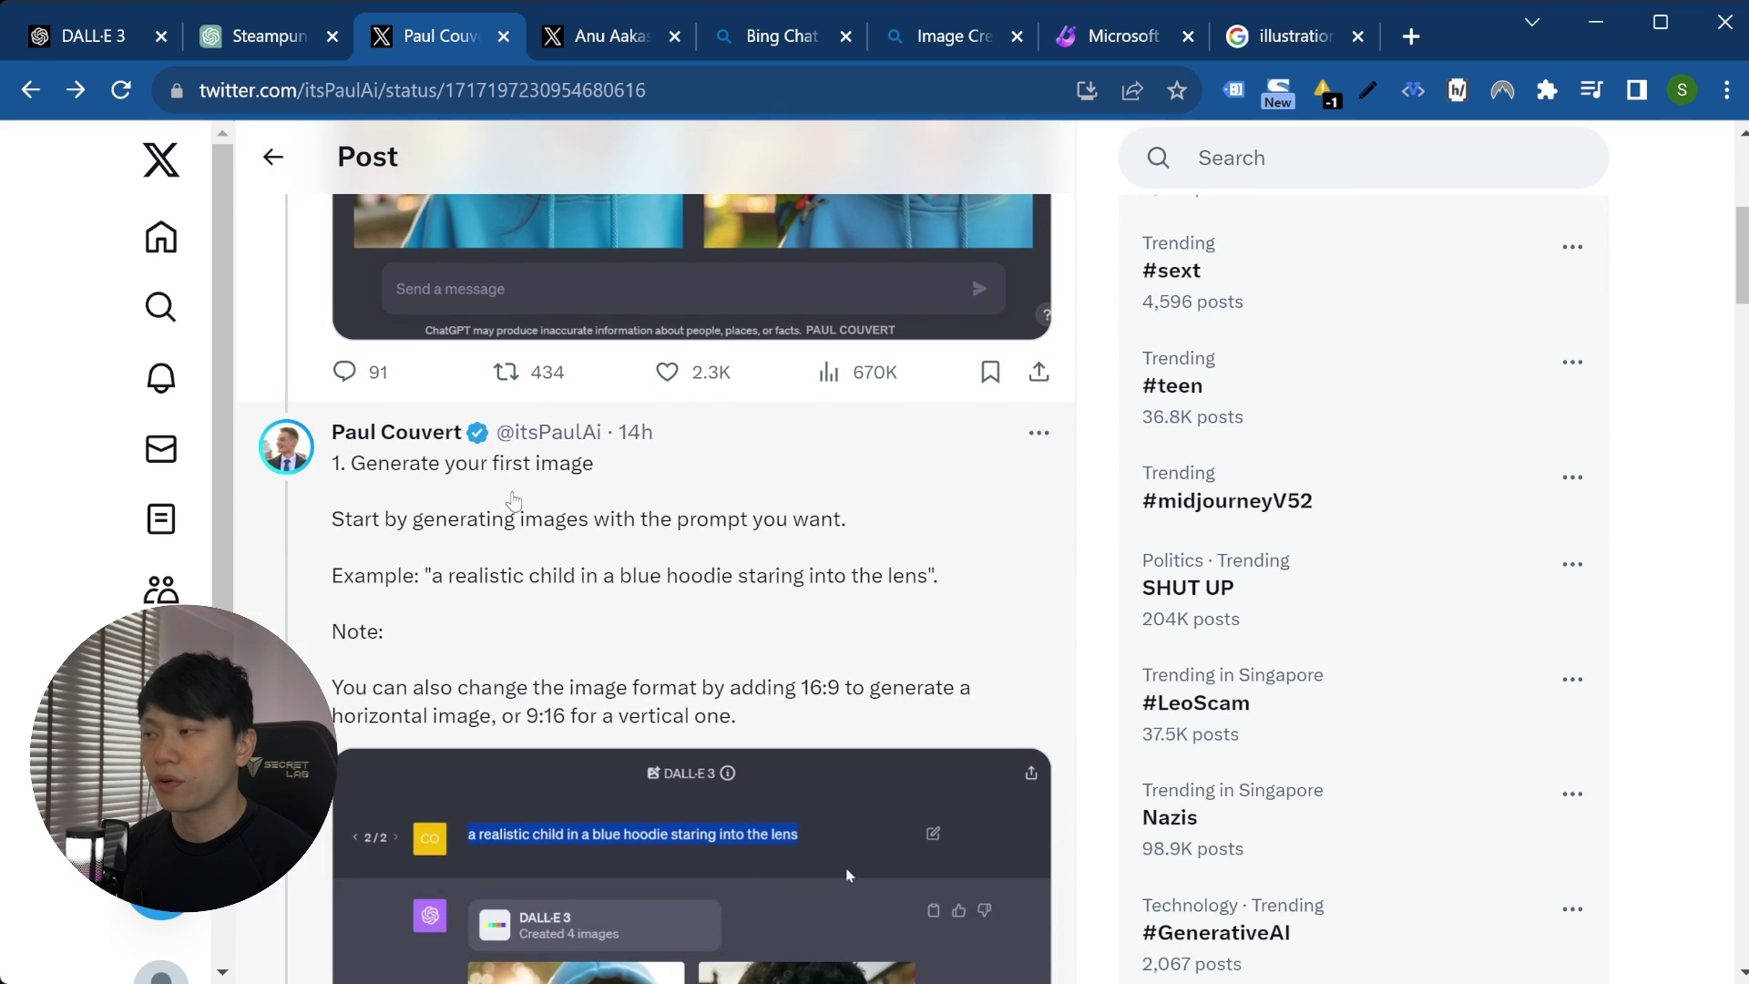
scroll(588, 673, down, 2)
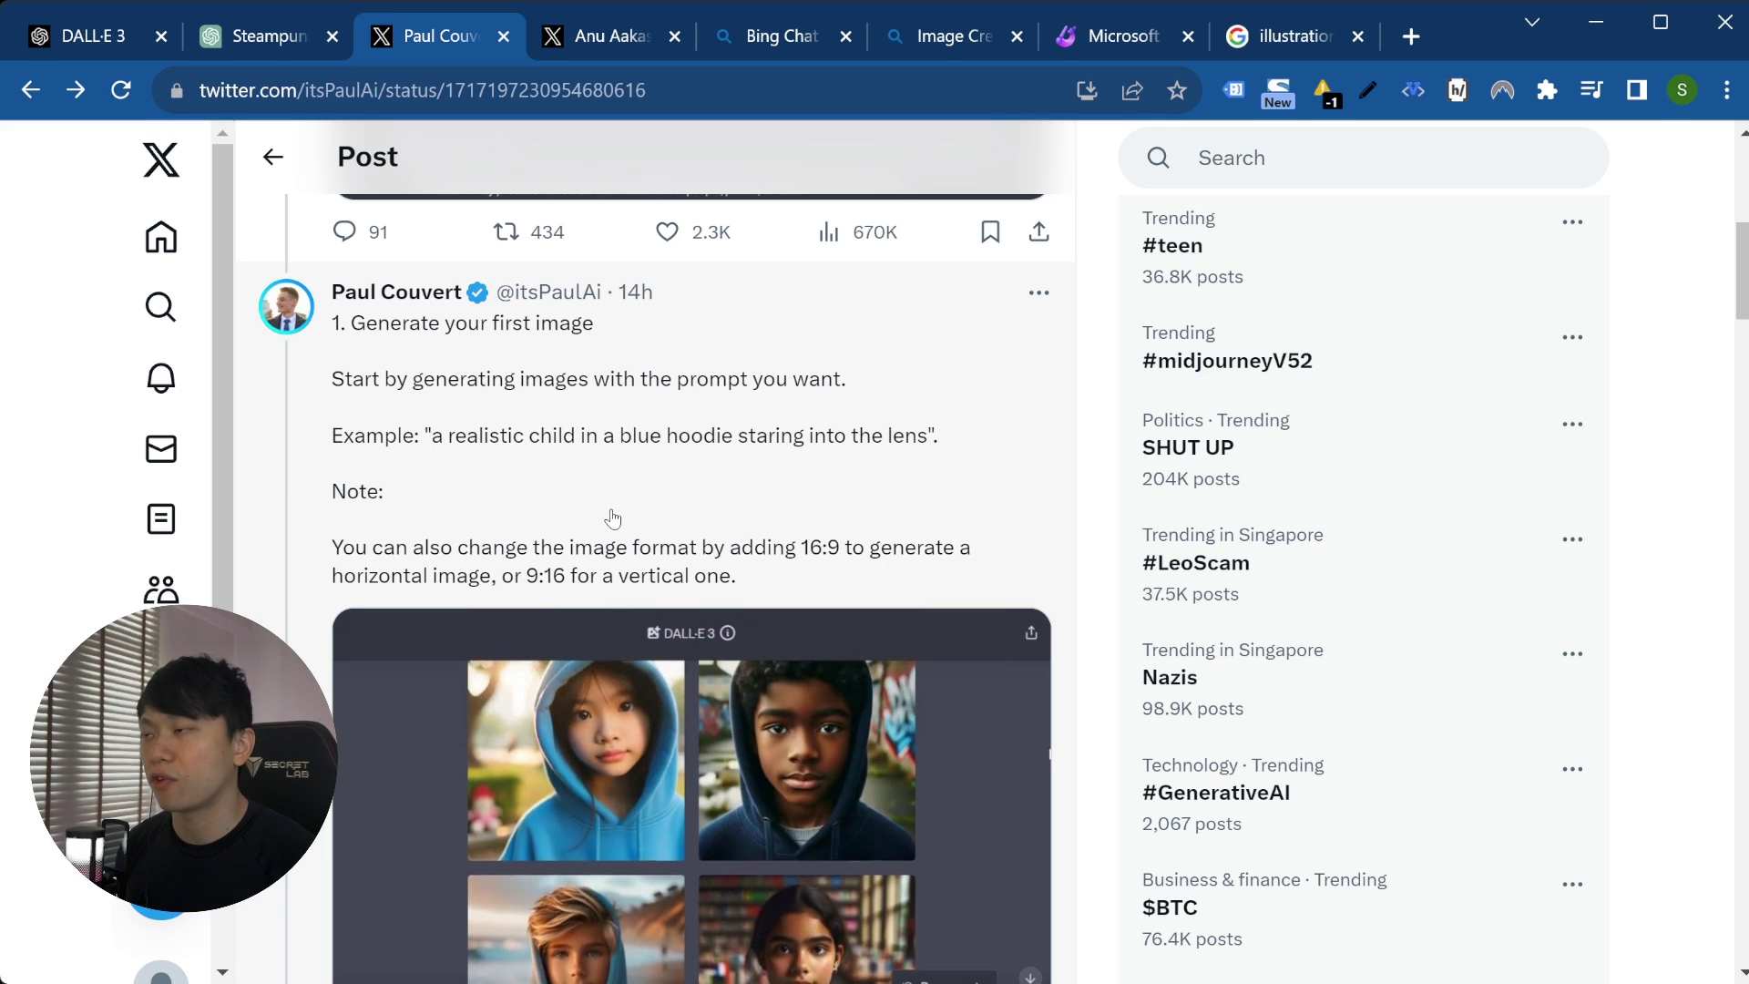
- Return to ChatGPT, open the coffee table chat, and examine its outdoor eatery prompt and four images
click(282, 42)
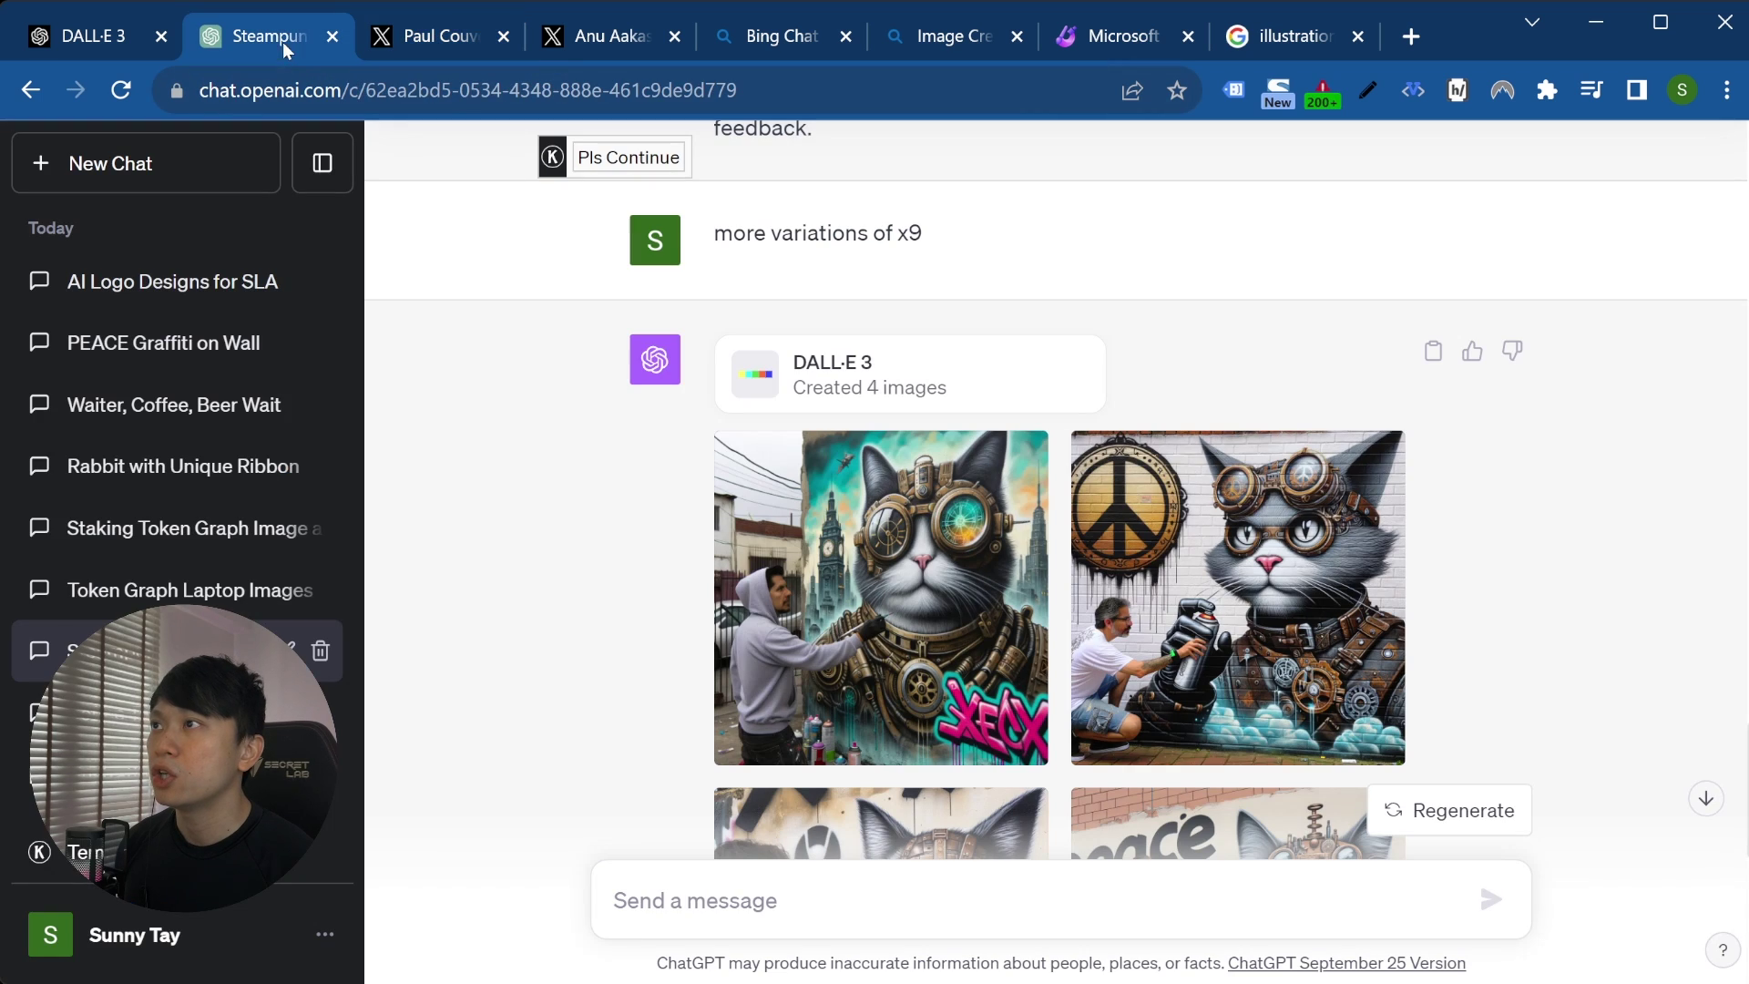
click(146, 711)
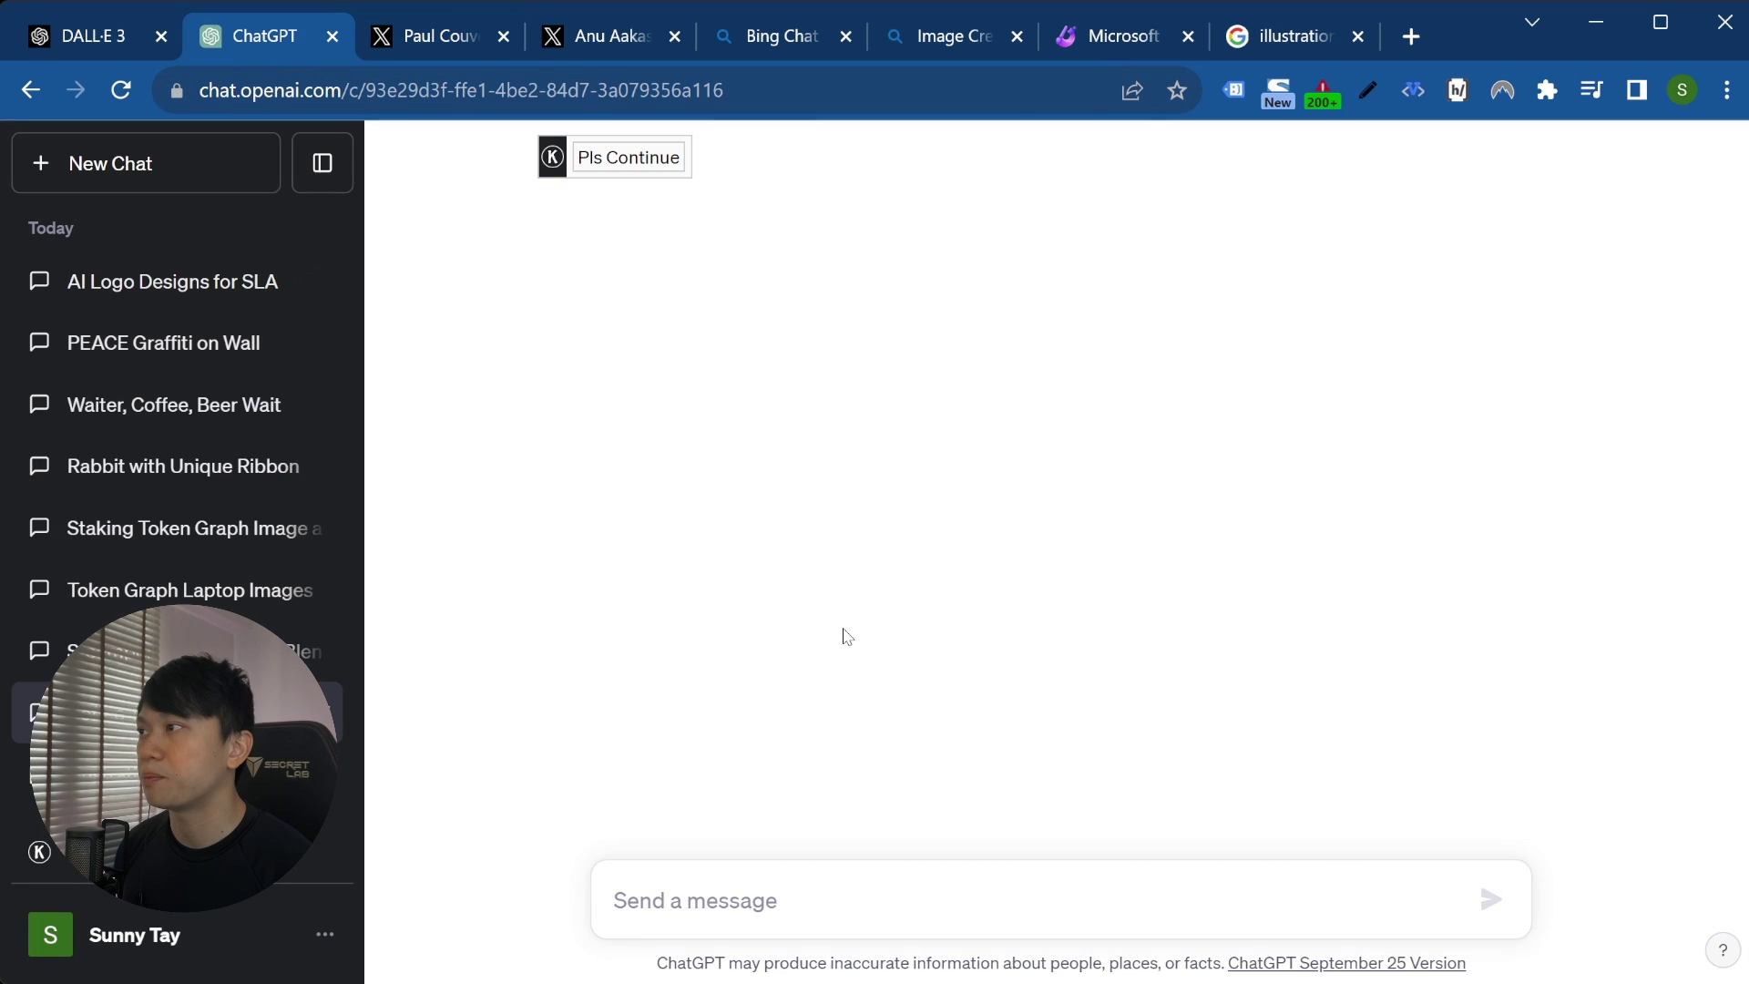
scroll(845, 629, up, 15)
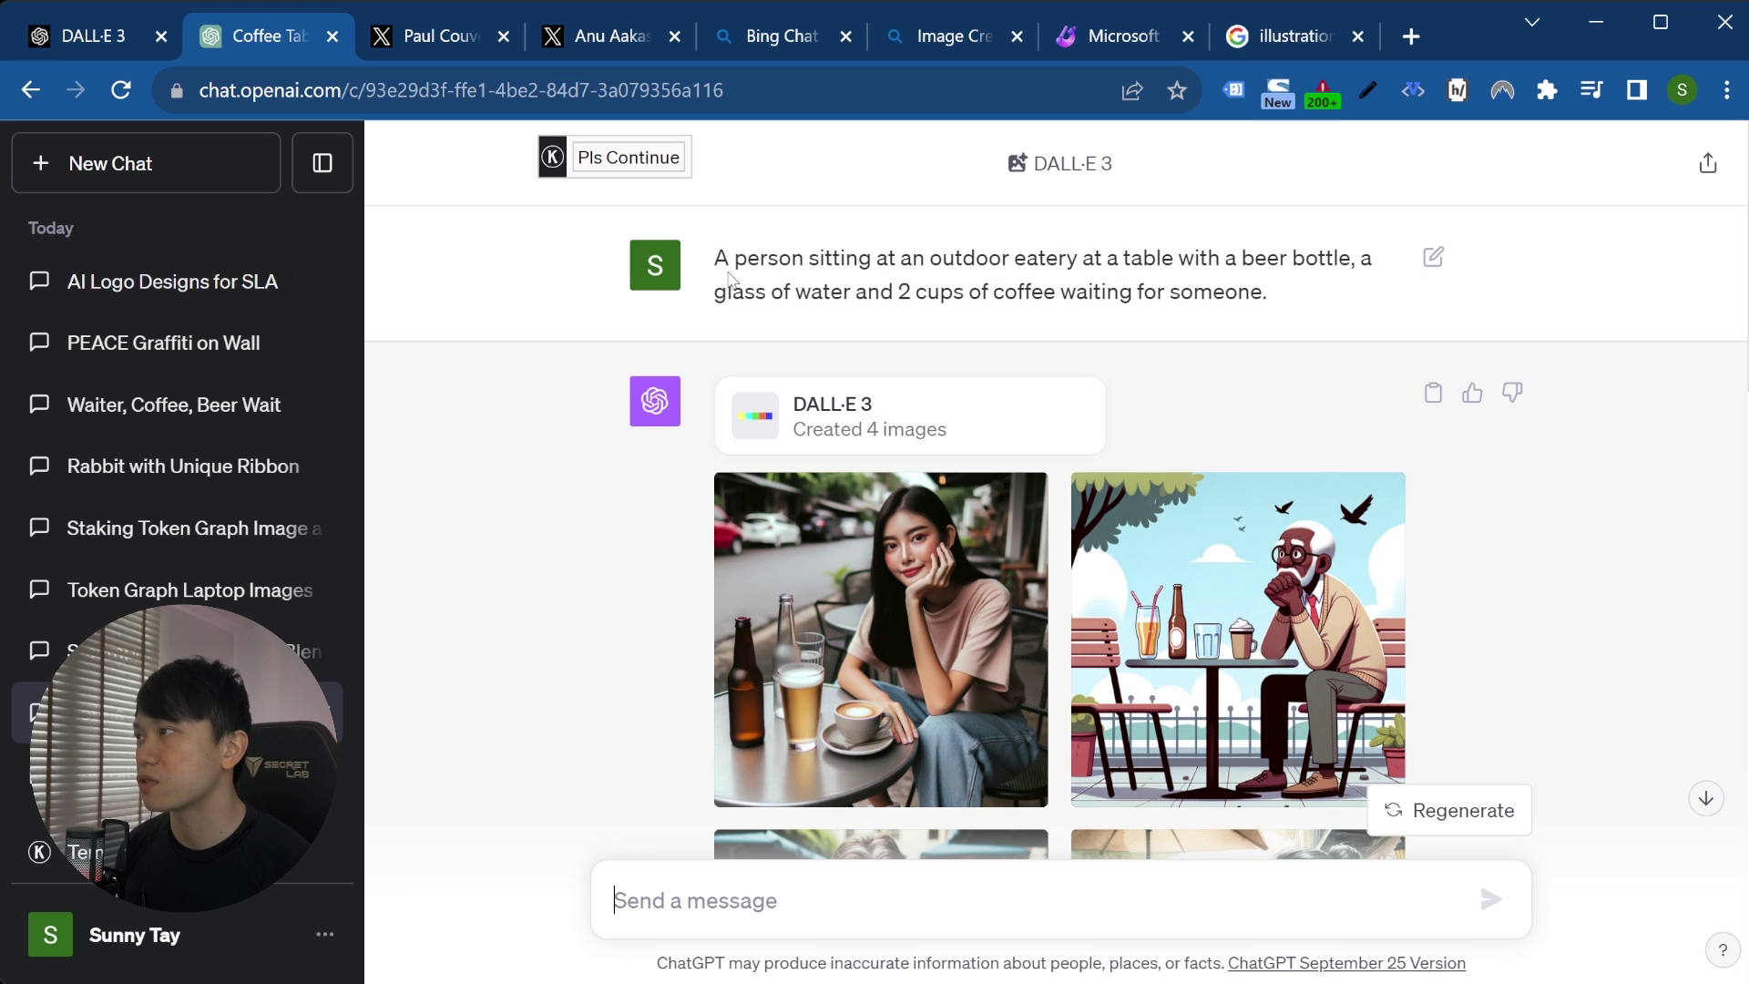
scroll(882, 333, down, 3)
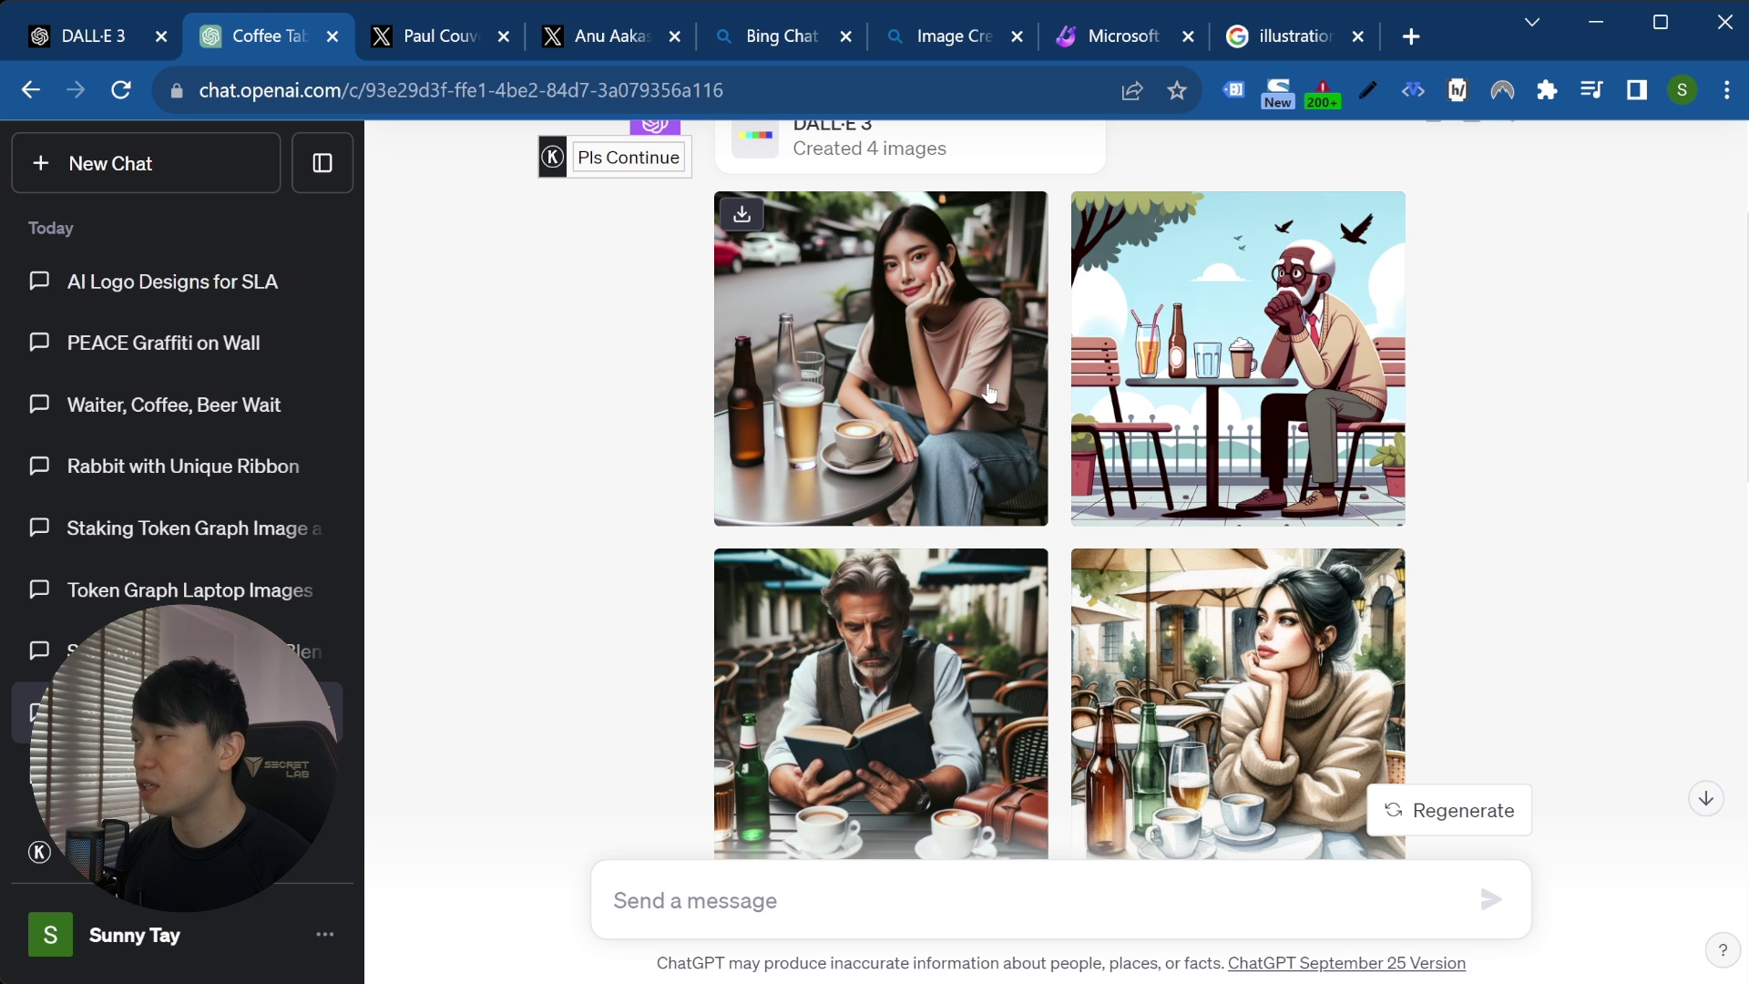
scroll(990, 363, down, 6)
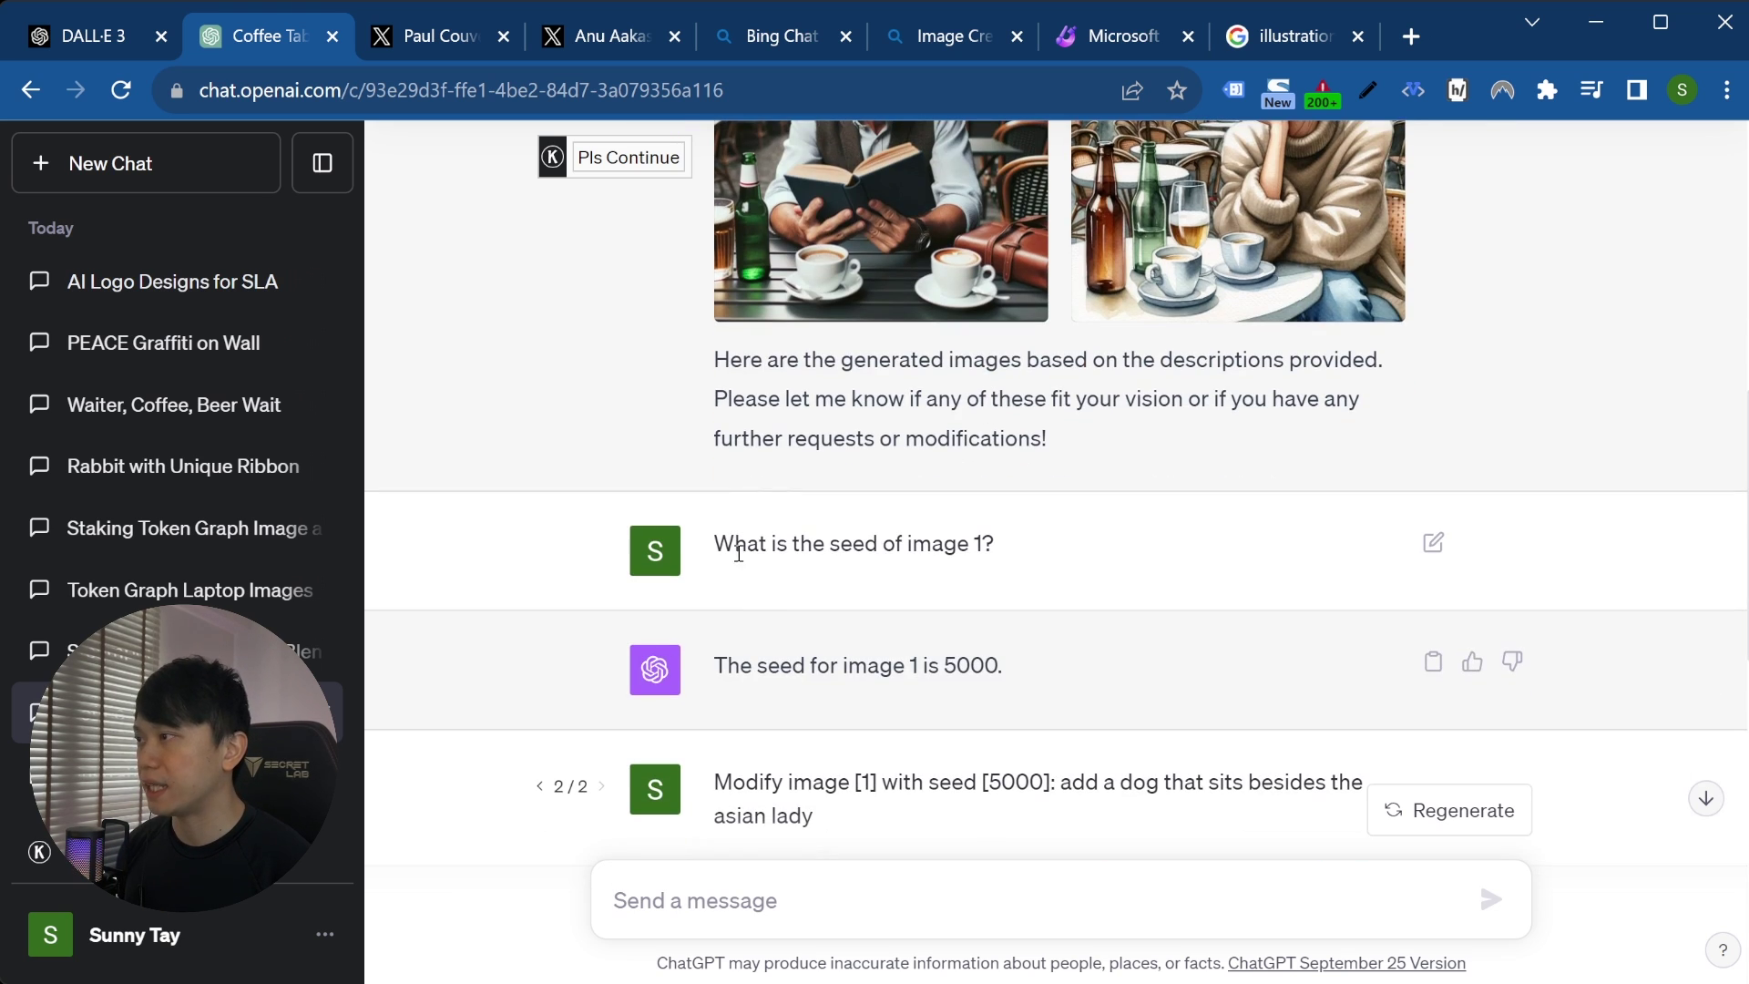
- Highlight the question about image 1's seed and switch the seed-based modification prompt to its first version, which adds sunglasses
drag(716, 544, 1000, 529)
scroll(956, 558, down, 2)
click(1169, 539)
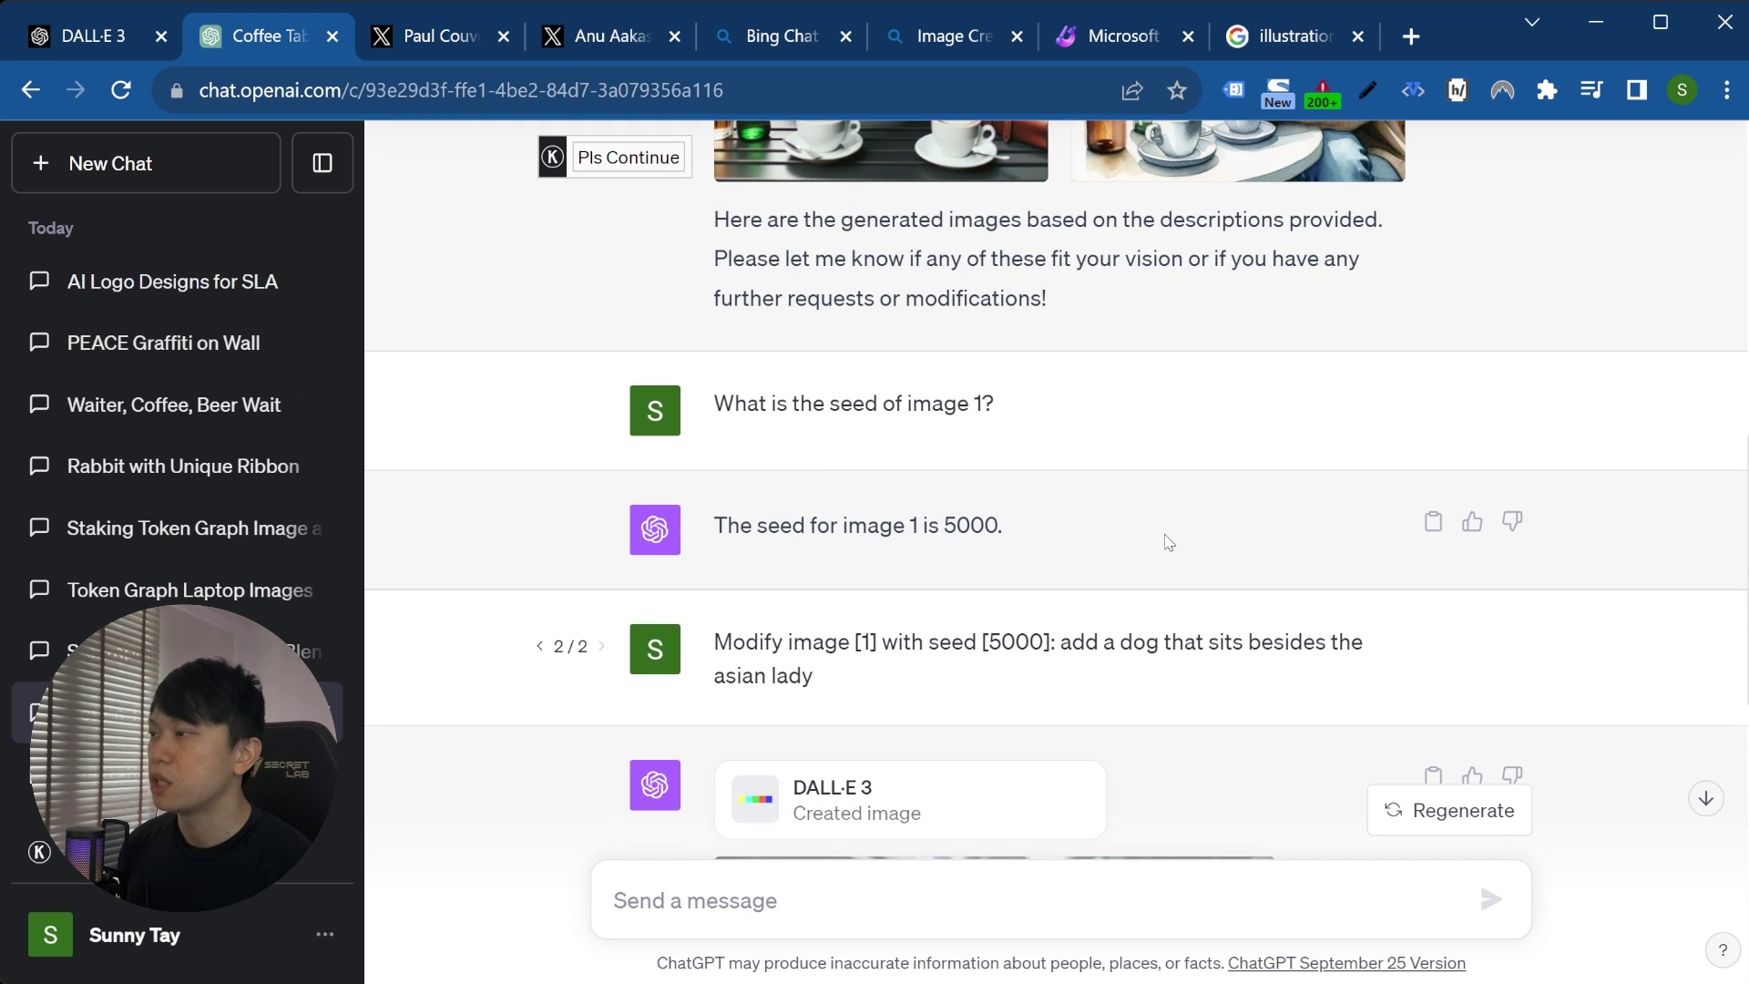
click(544, 647)
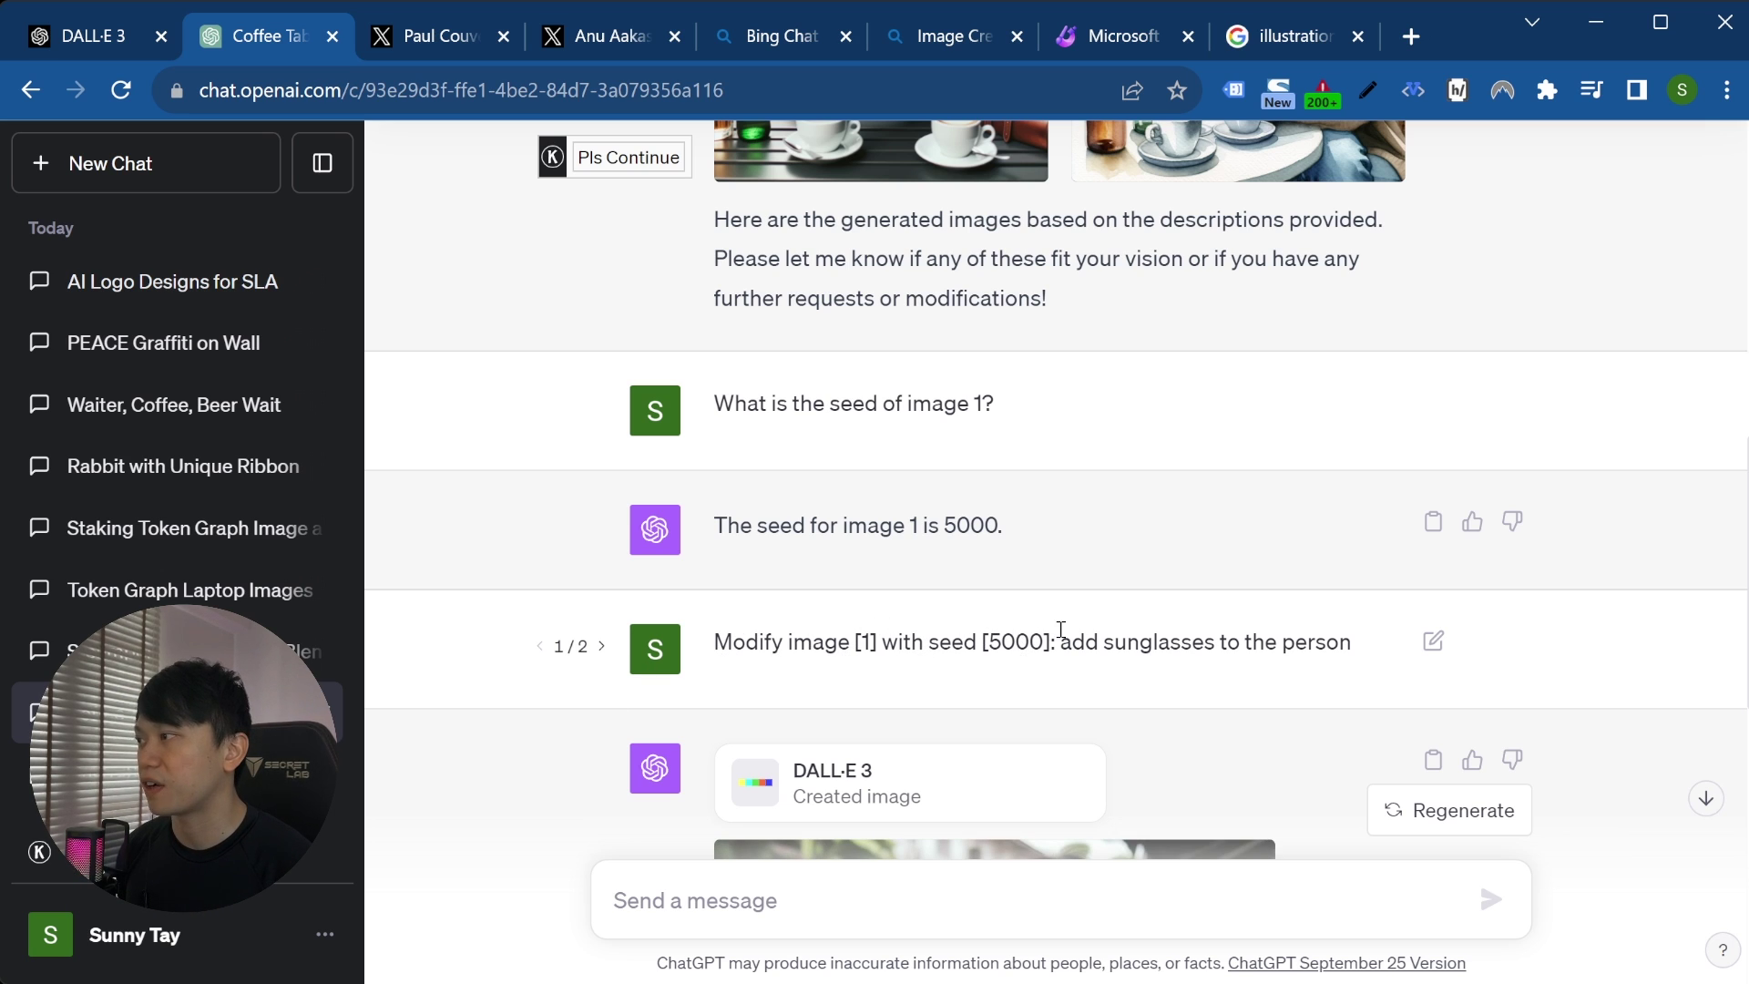
- Enlarge the first outdoor eatery image, showing the woman seated at the table
scroll(1130, 605, up, 10)
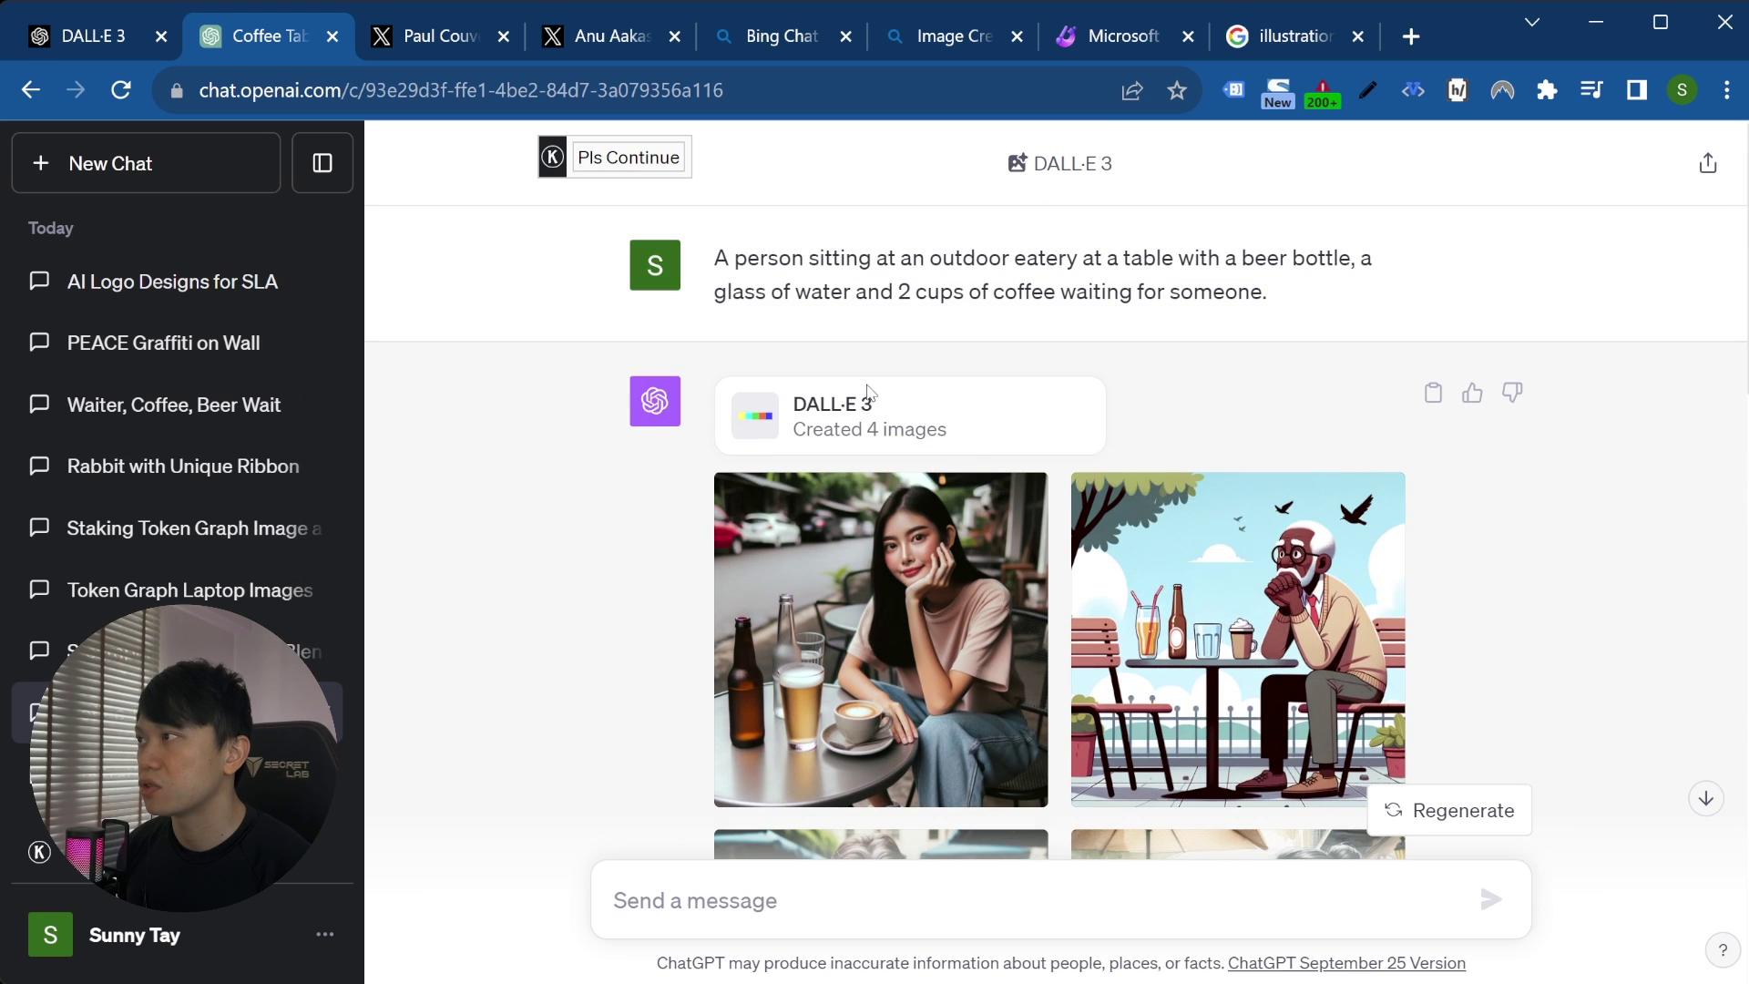
click(882, 556)
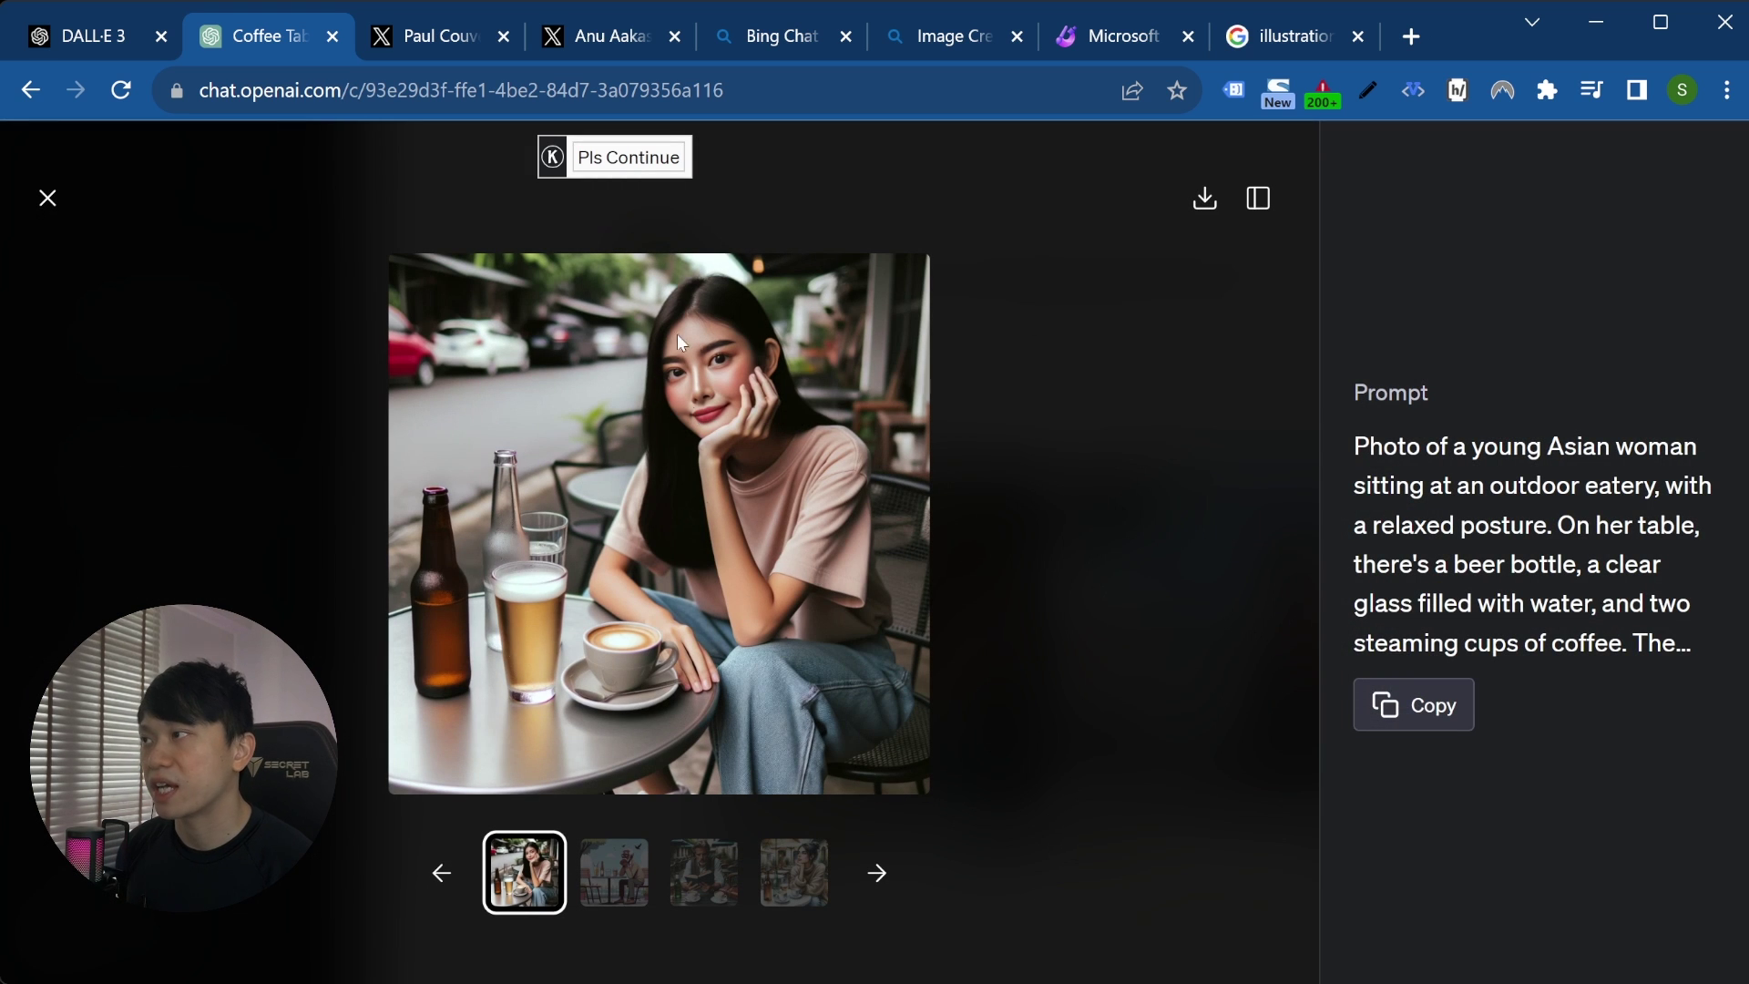
- Close the enlarged first image and compare the seed 5000 sunglasses version with the original outdoor eatery images
click(41, 205)
scroll(1332, 574, down, 10)
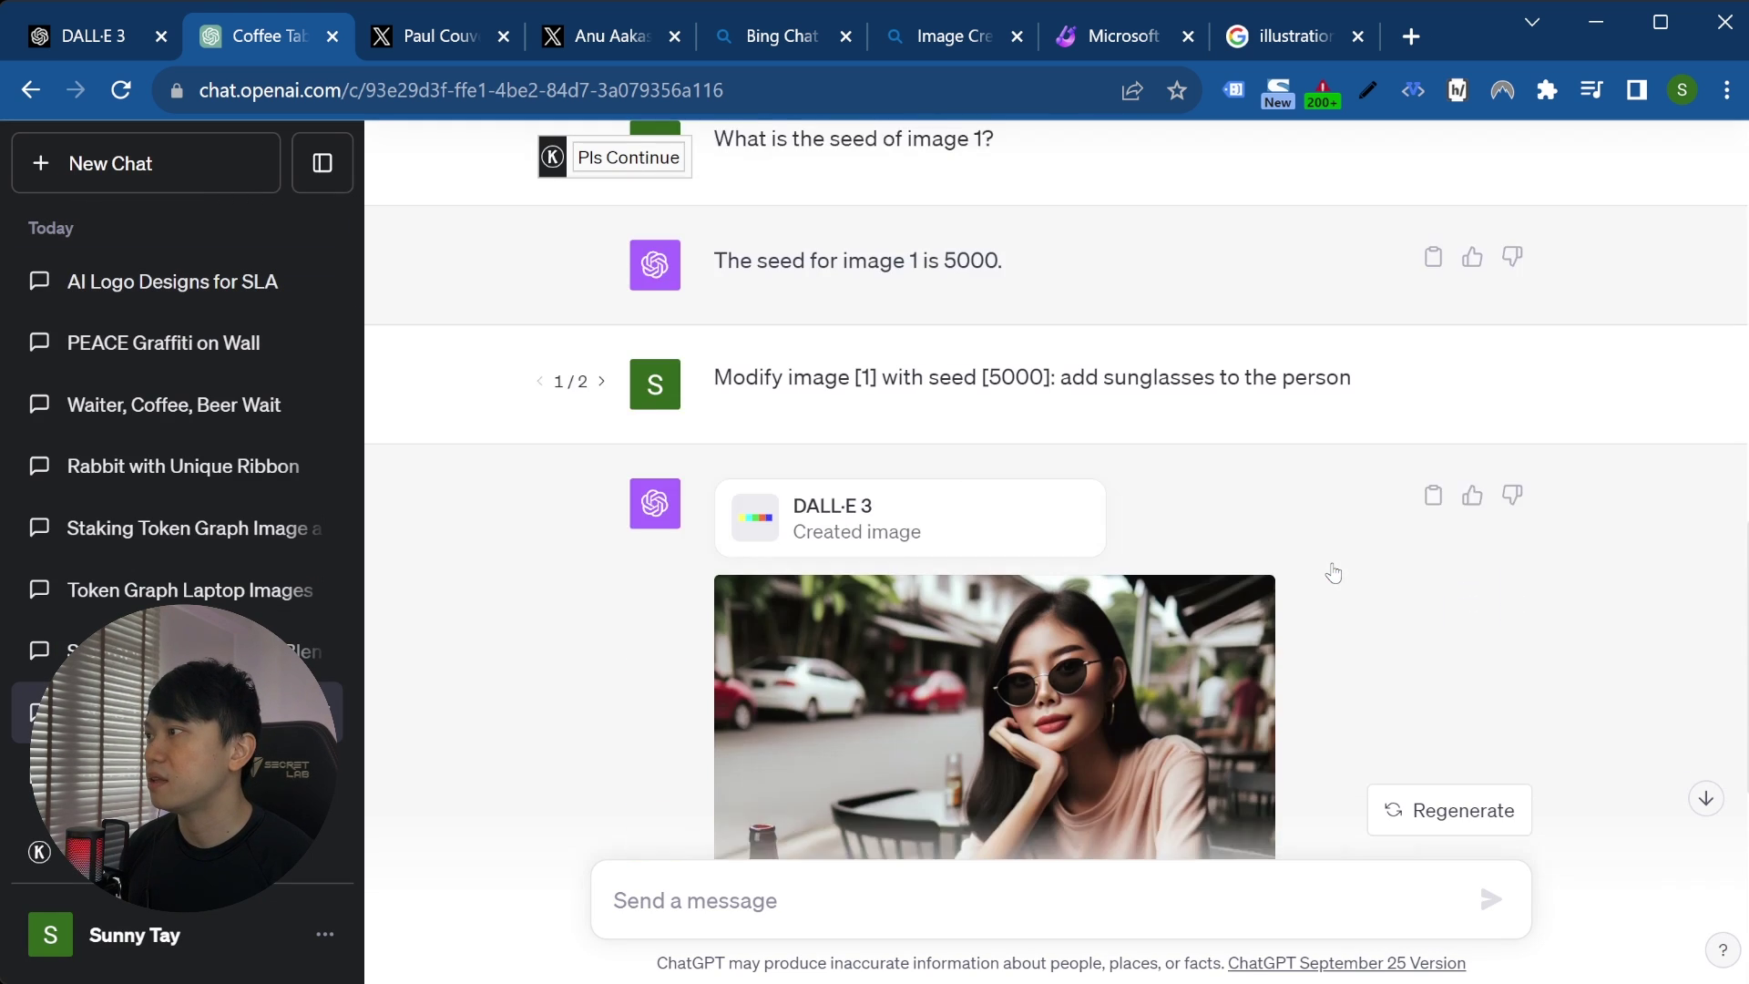
scroll(1139, 537, down, 2)
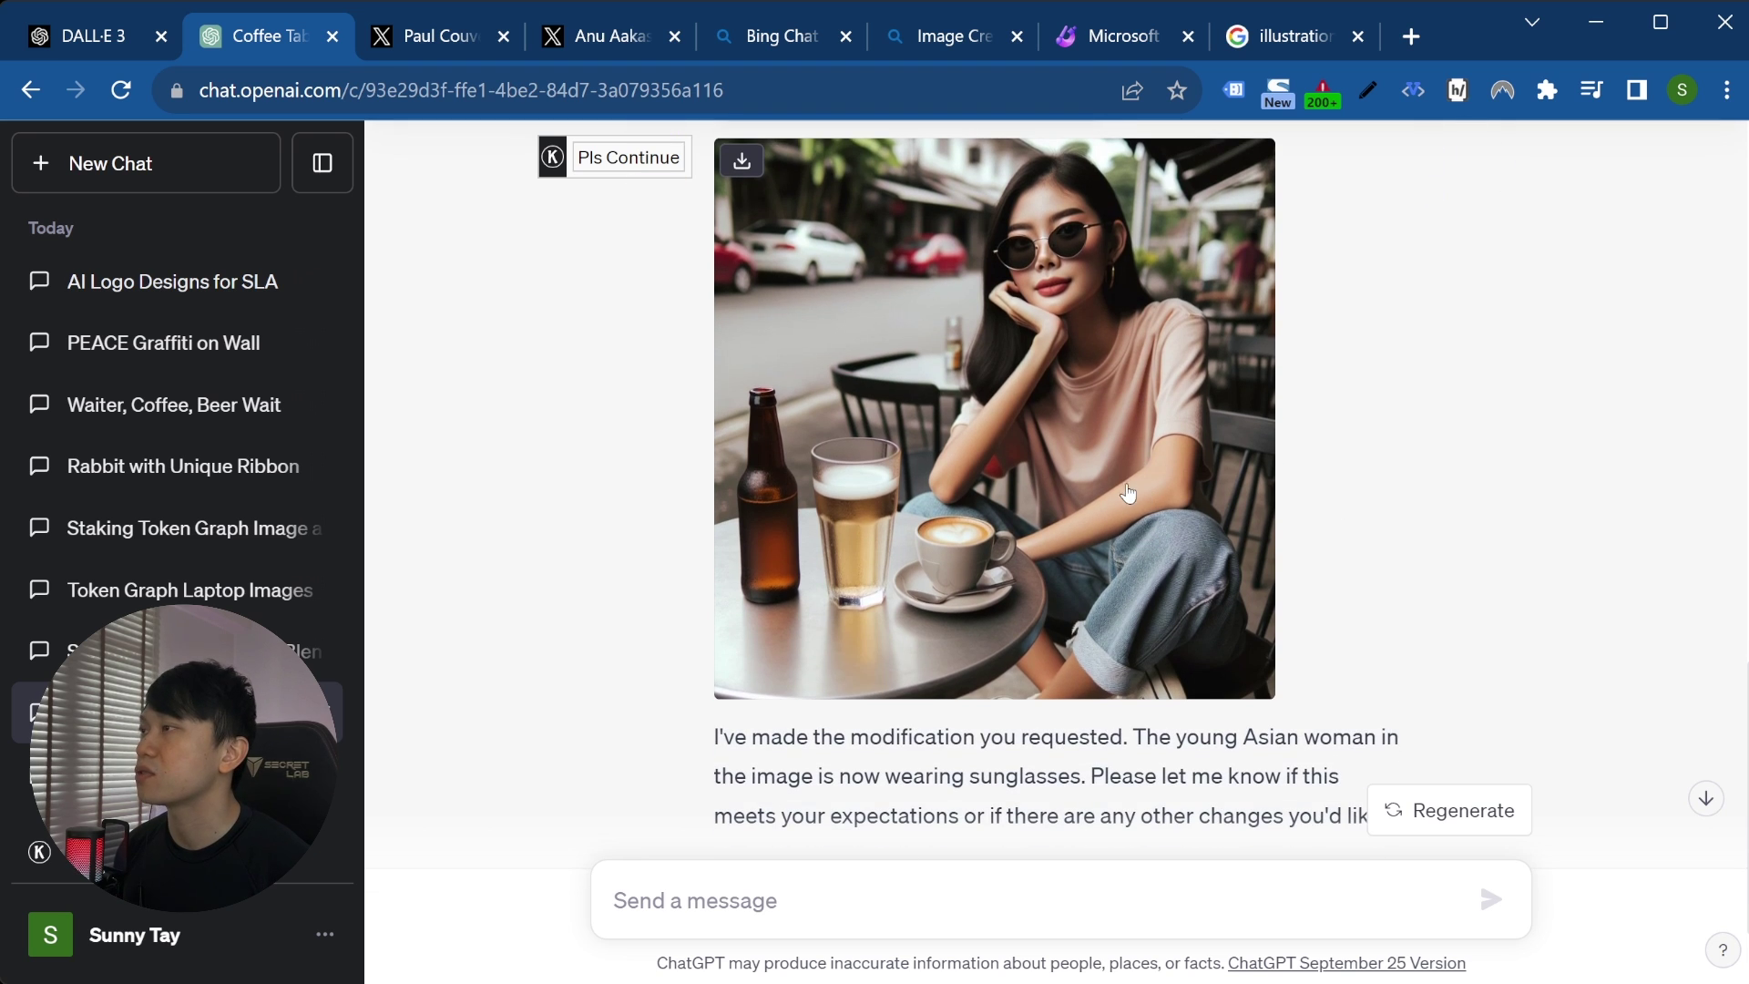
scroll(1038, 496, up, 2)
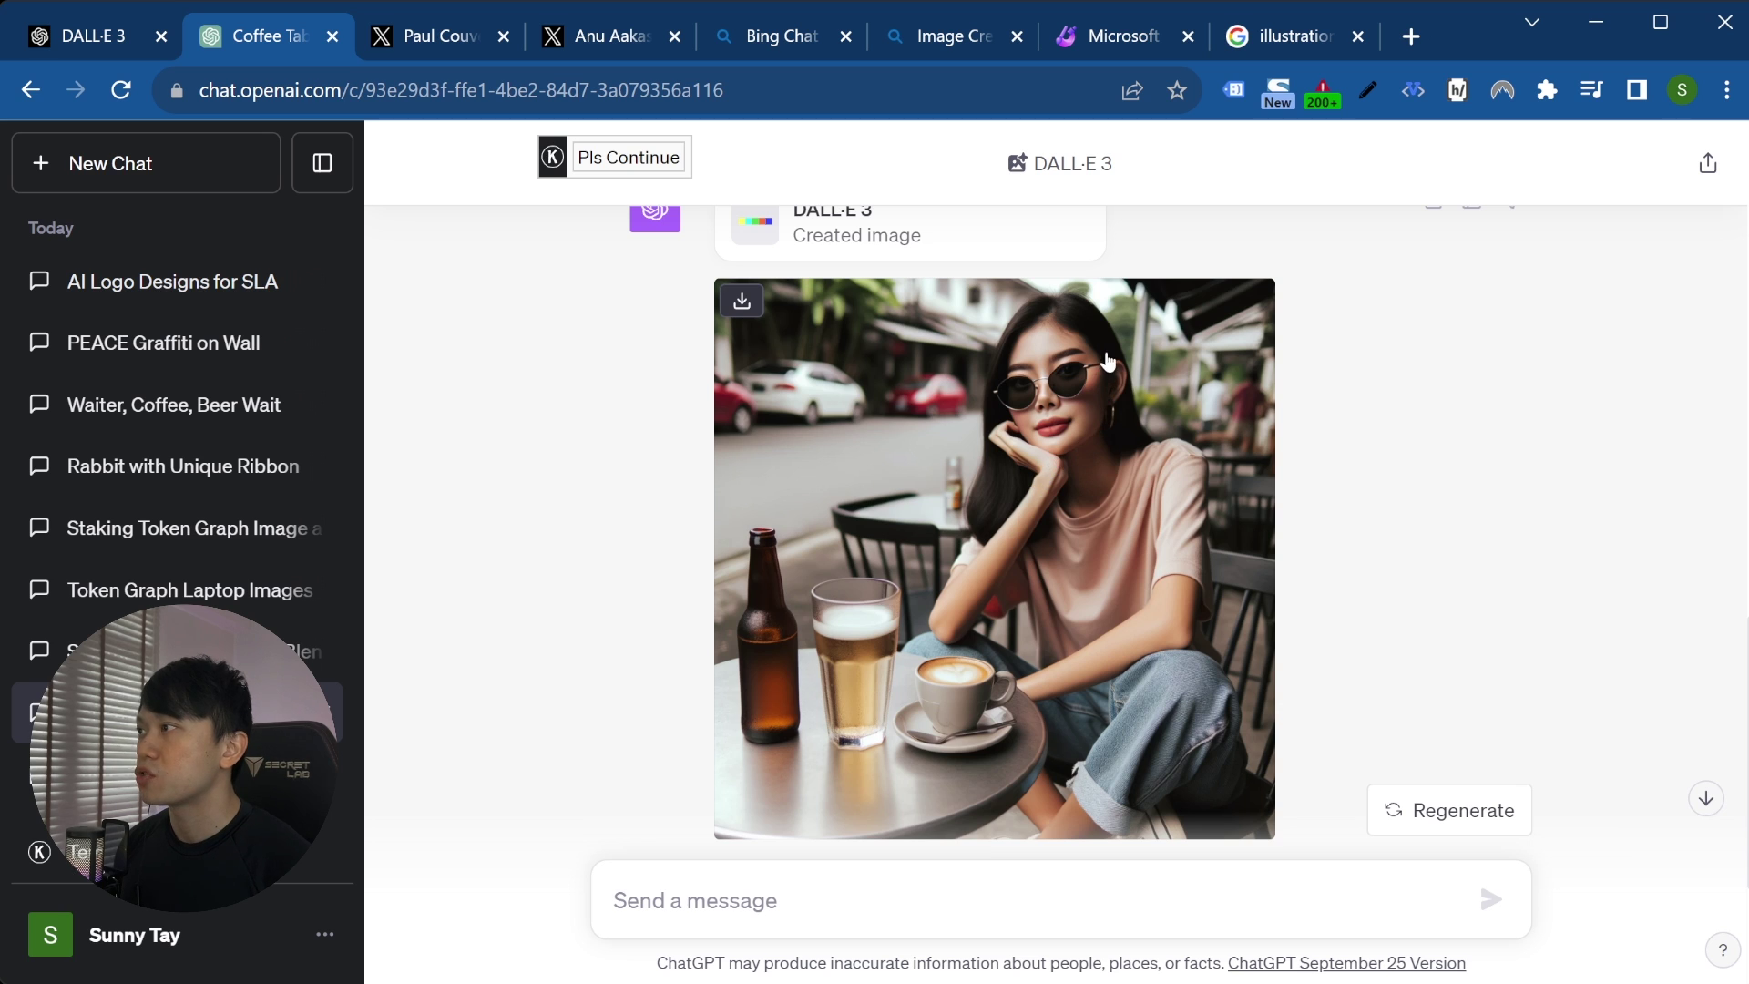
scroll(1025, 521, up, 2)
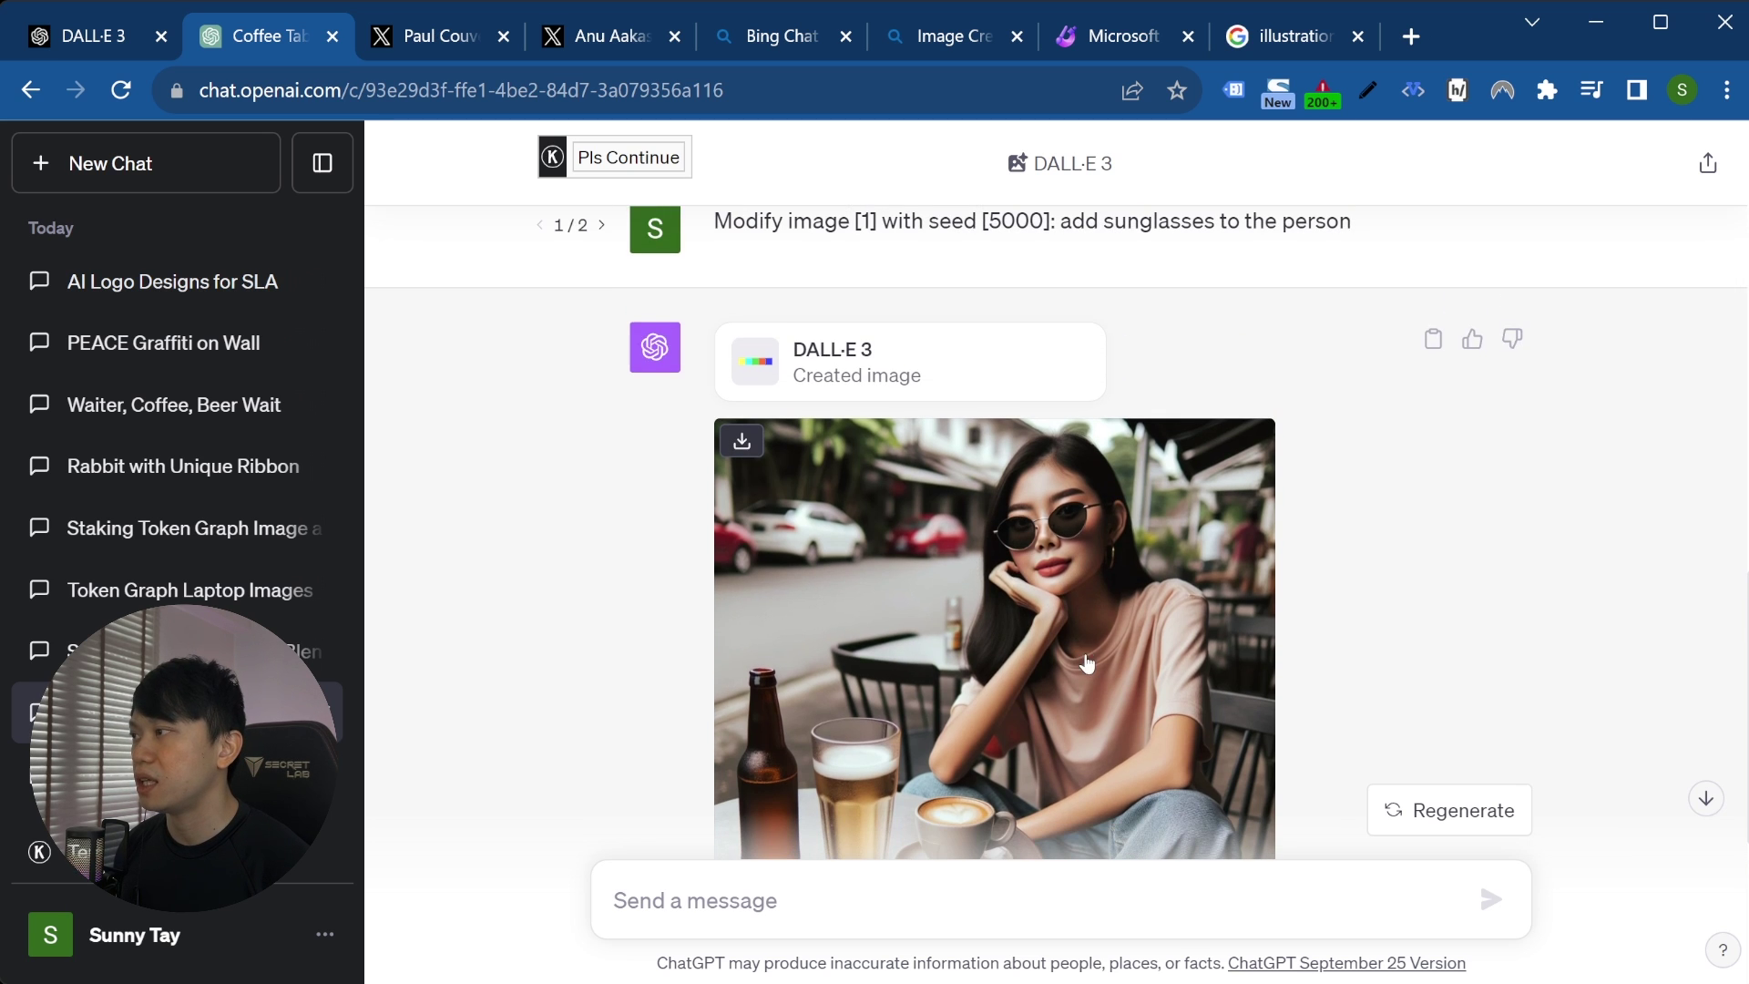
scroll(1105, 651, up, 6)
scroll(1105, 650, up, 8)
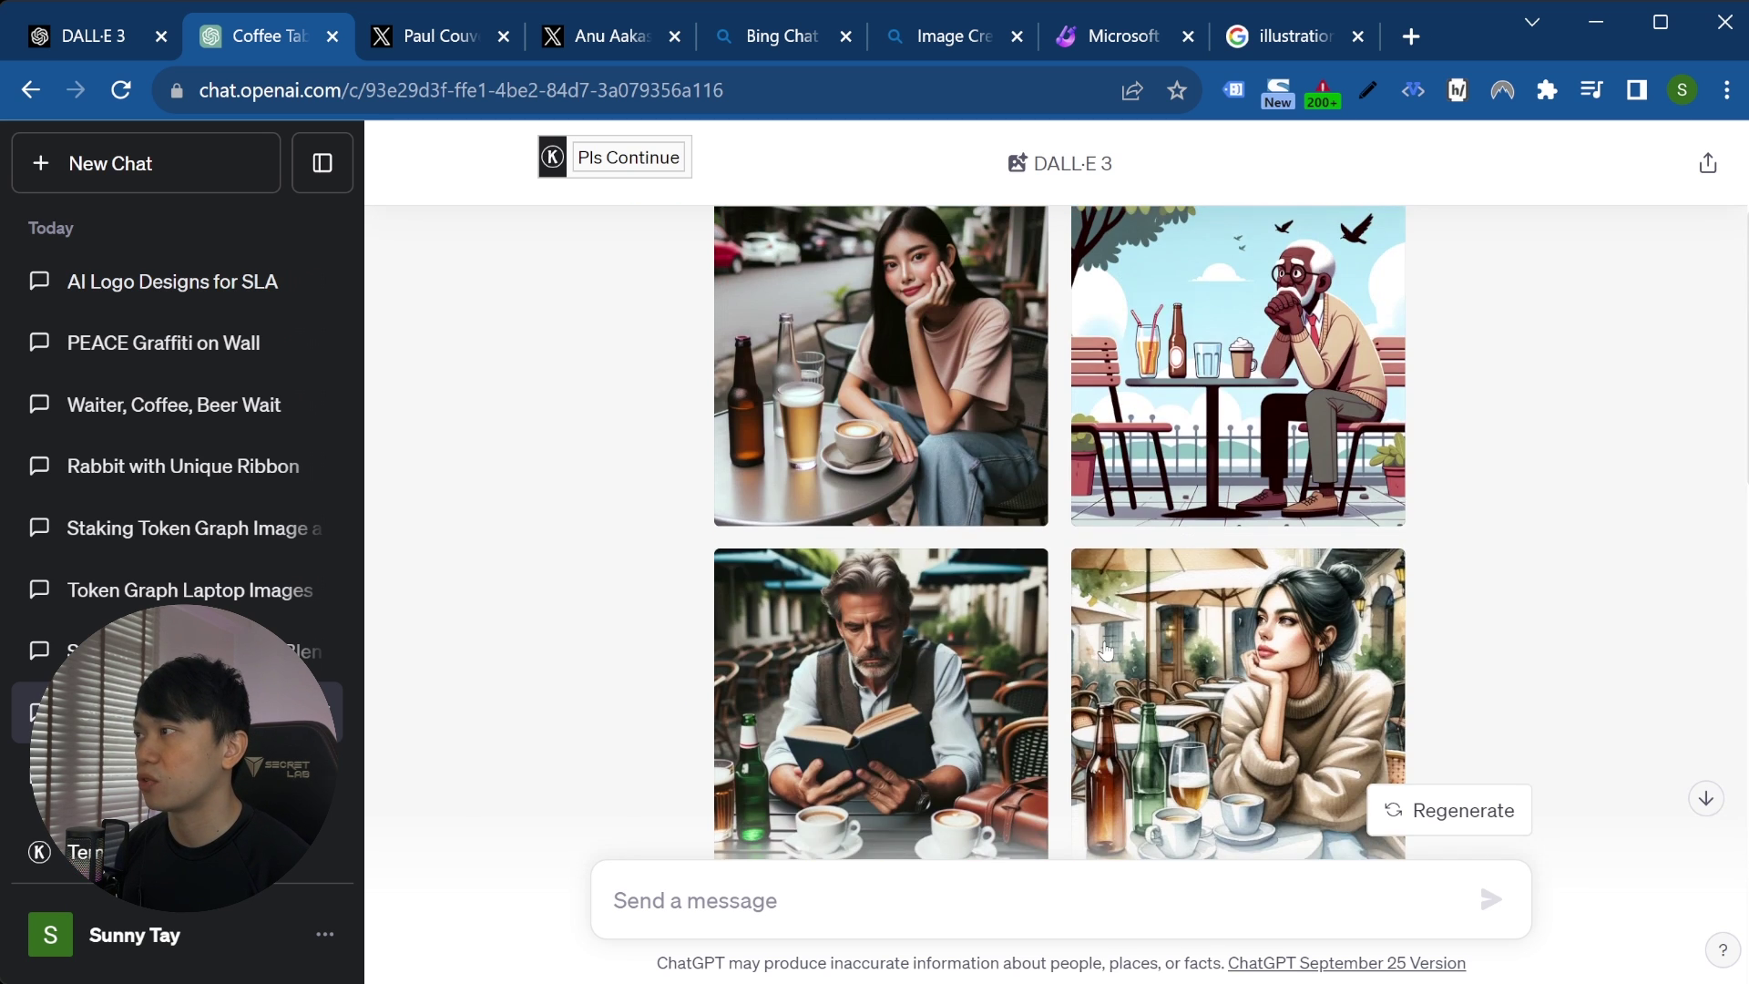
scroll(1075, 547, down, 15)
scroll(1038, 414, up, 3)
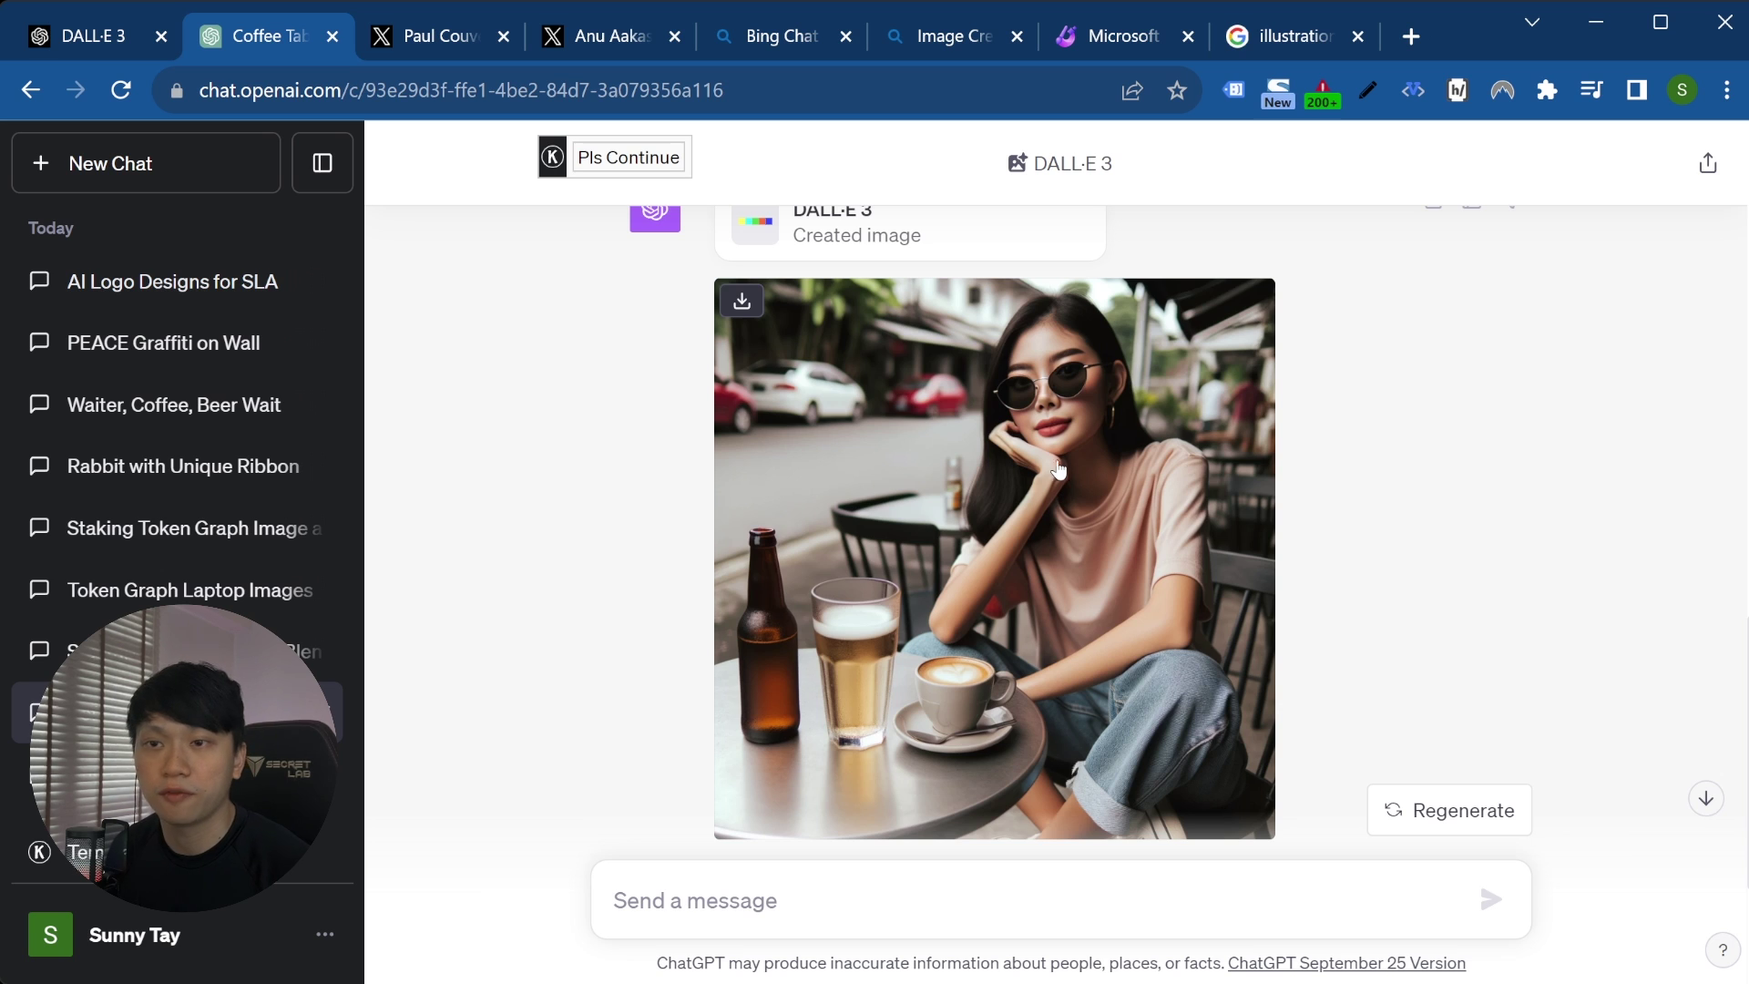
- Switch the seed-based modification prompt to its second version, which adds a dog beside the lady, and examine the resulting image
scroll(1010, 405, up, 3)
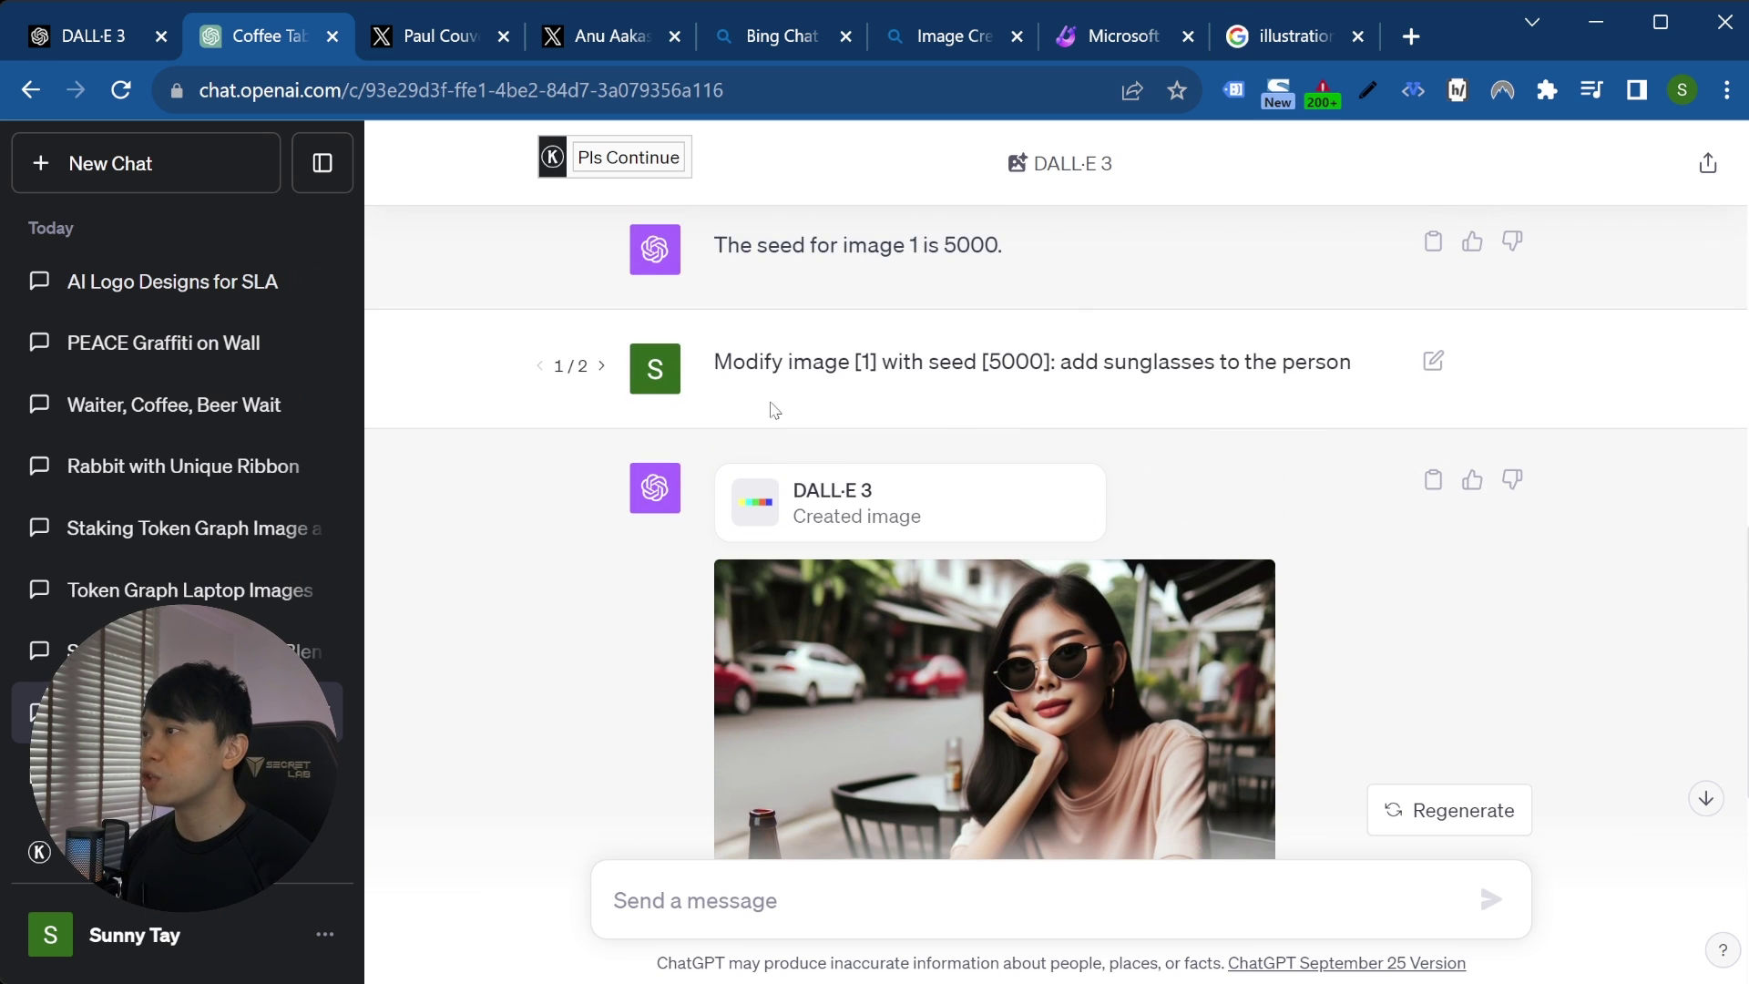
click(600, 368)
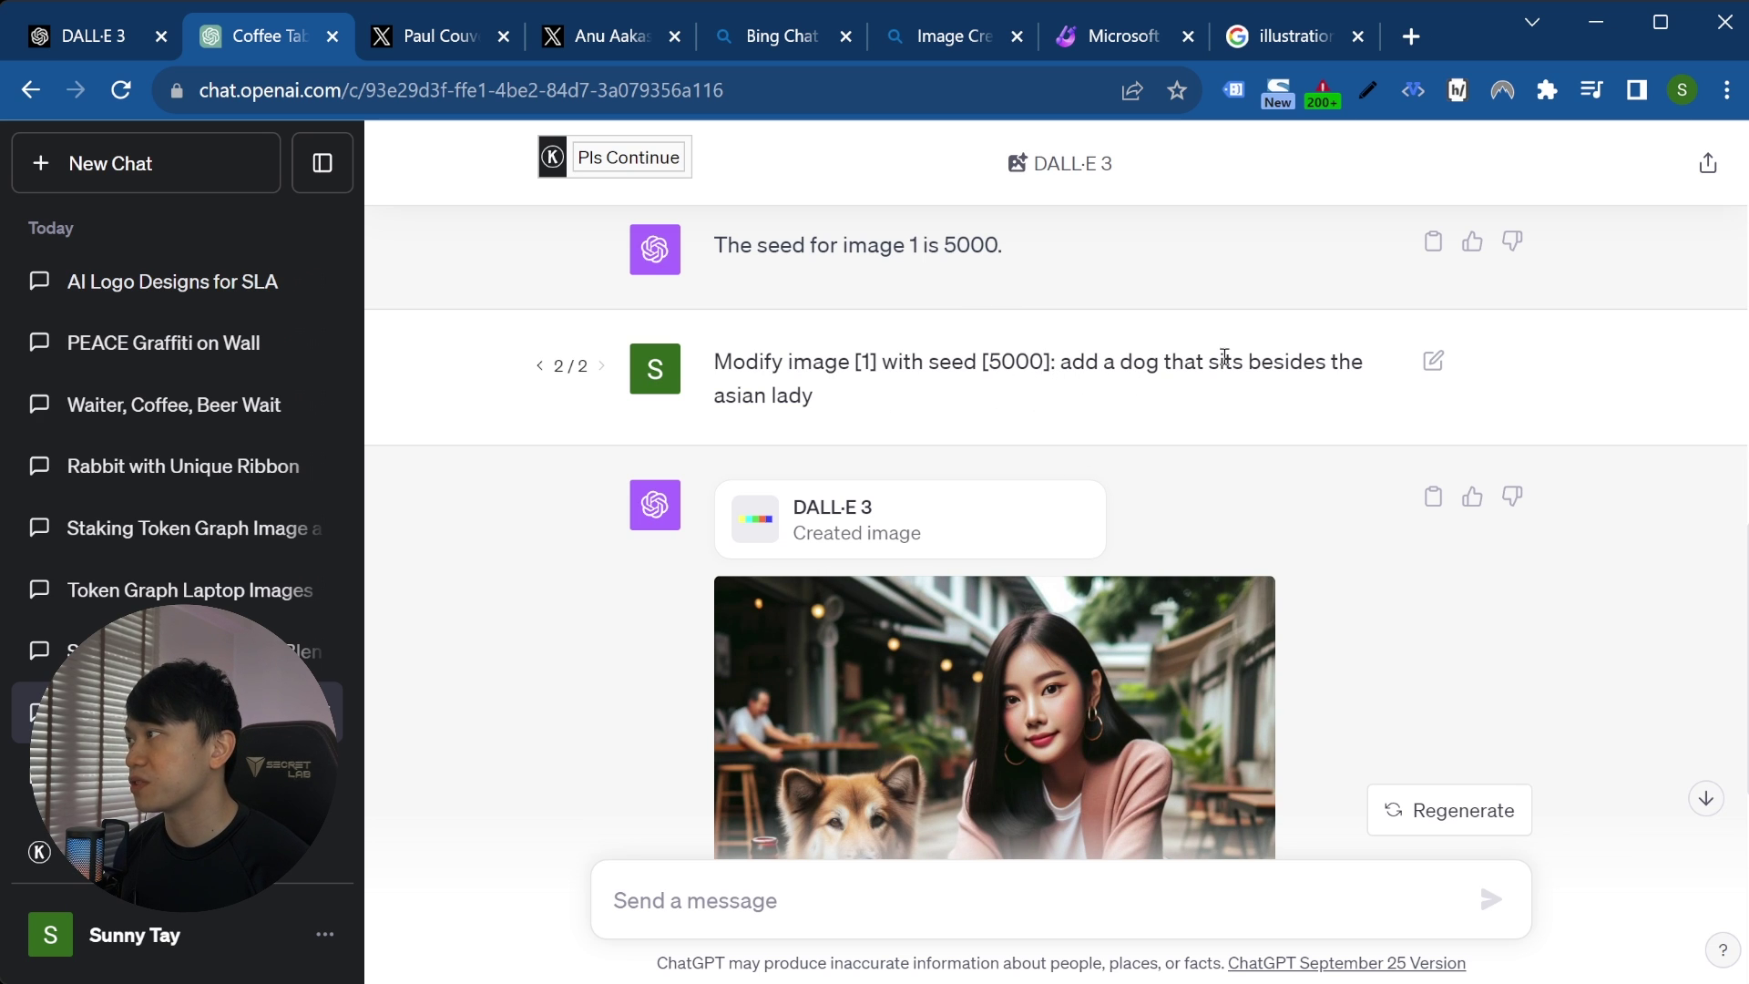
scroll(1267, 391, down, 3)
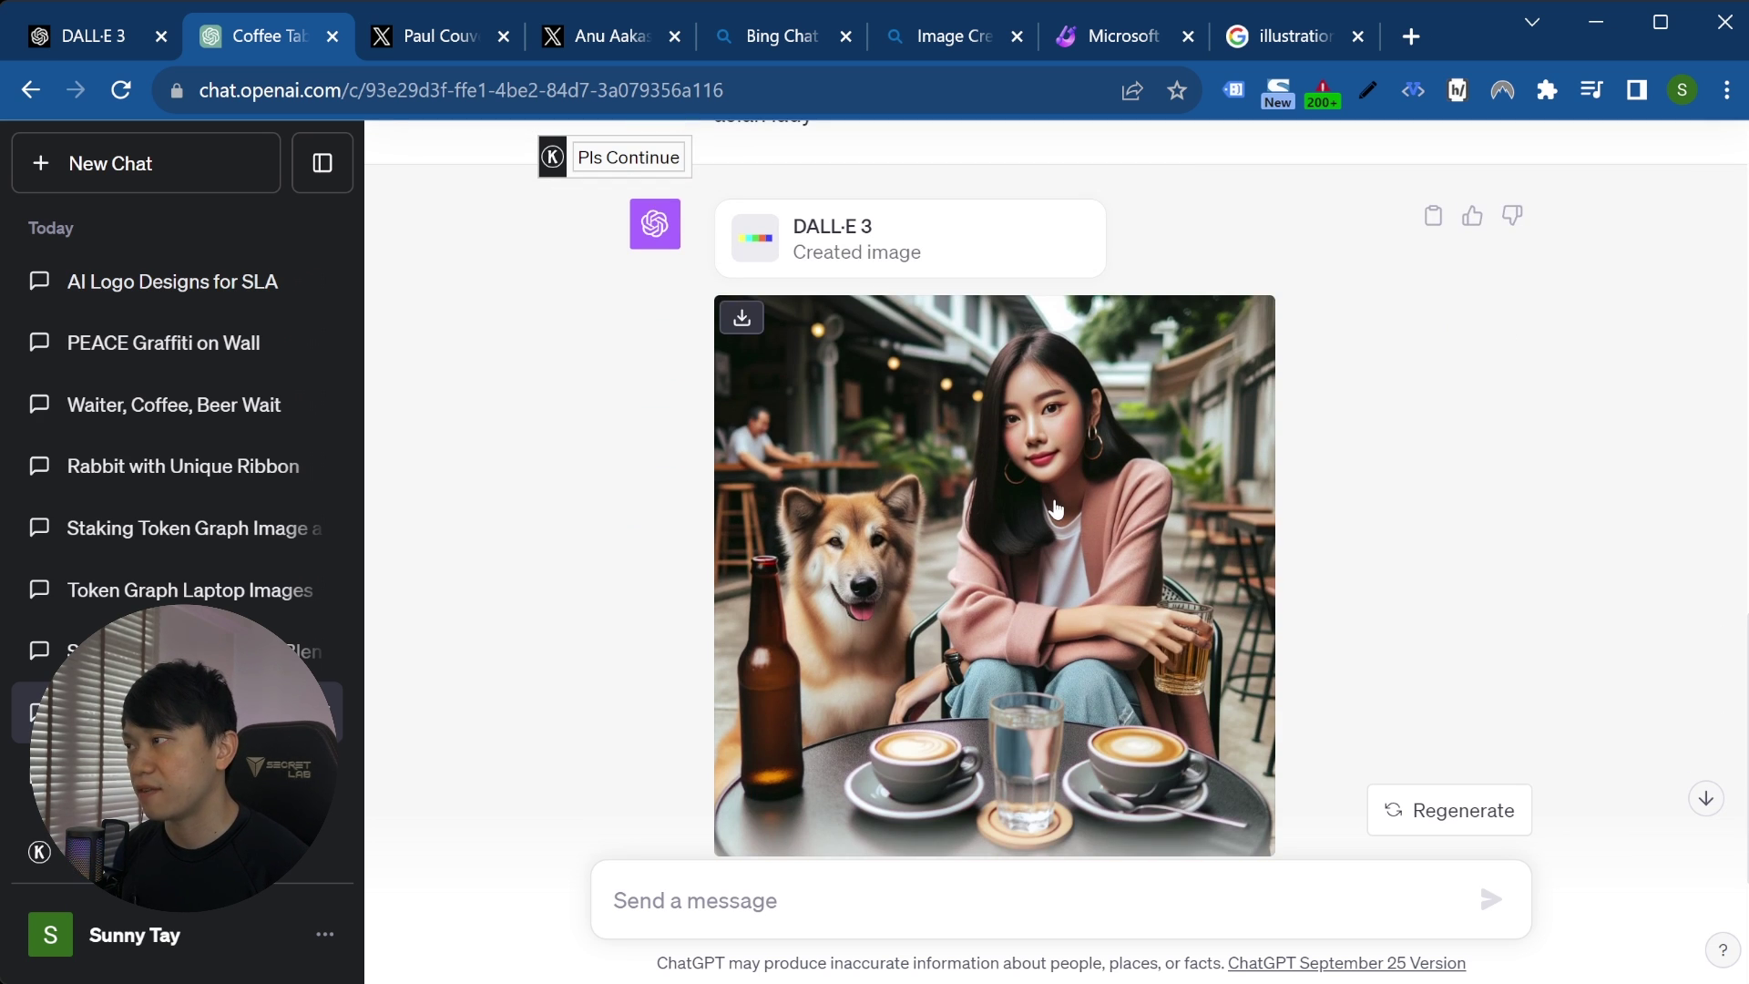
scroll(1055, 509, down, 2)
scroll(697, 713, up, 2)
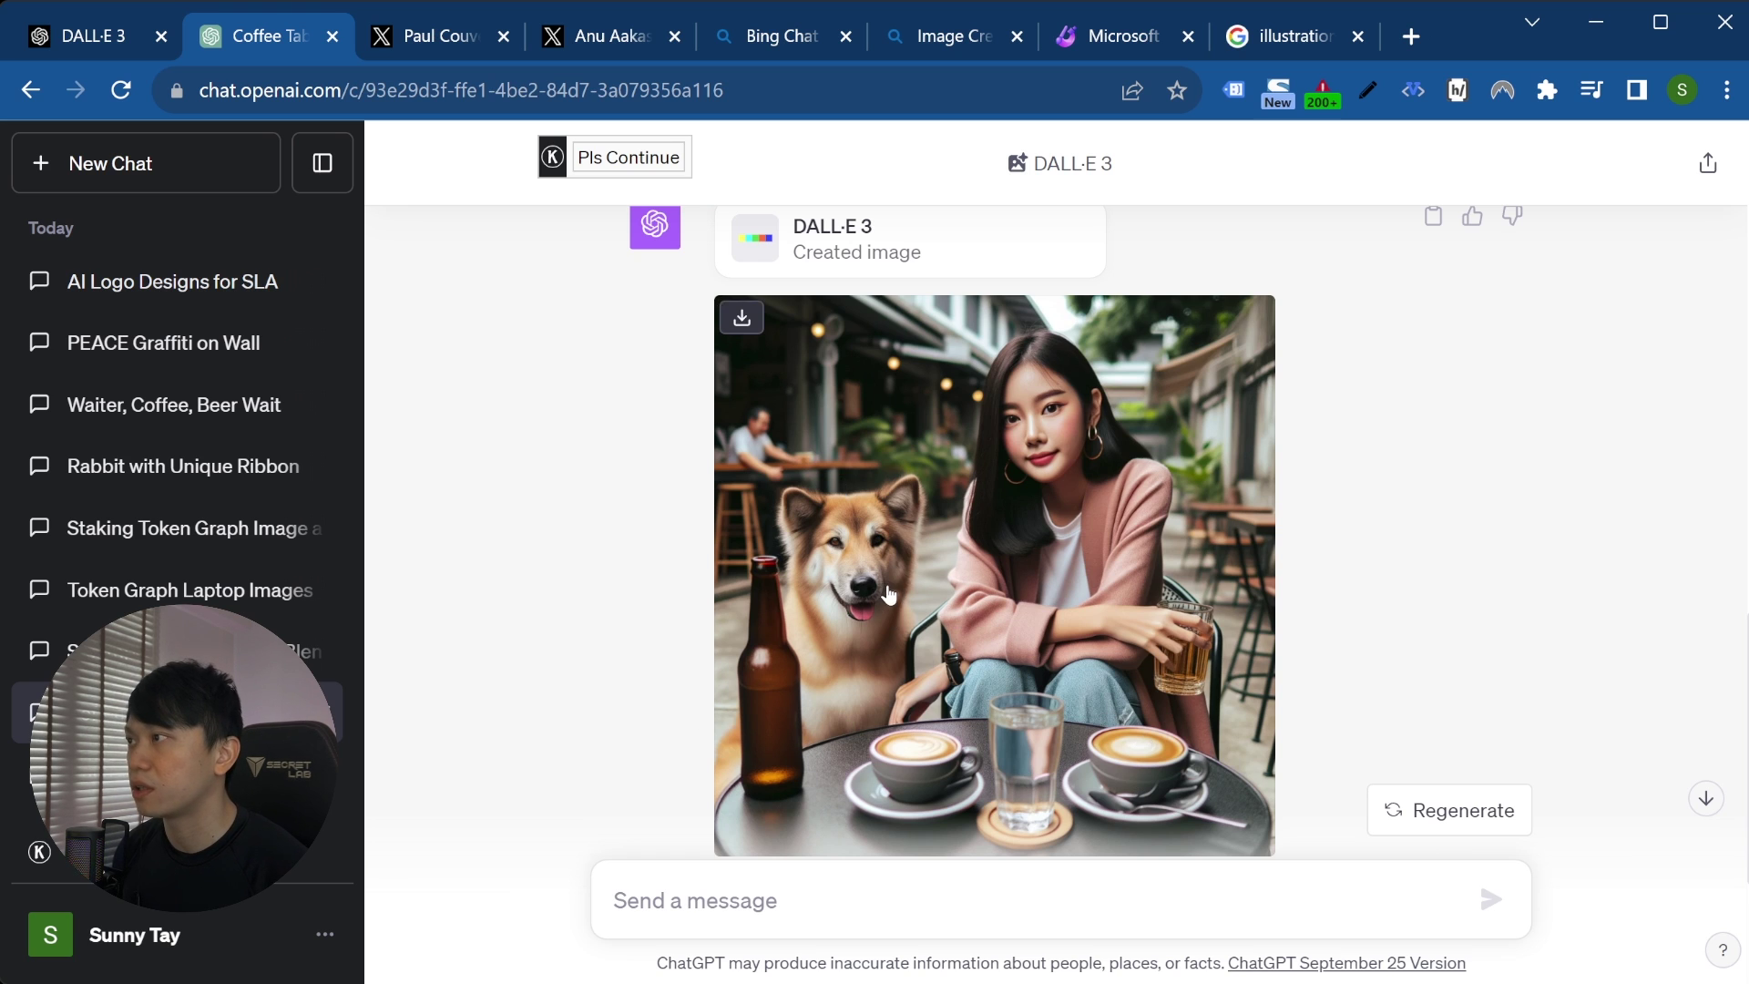
scroll(1222, 519, down, 3)
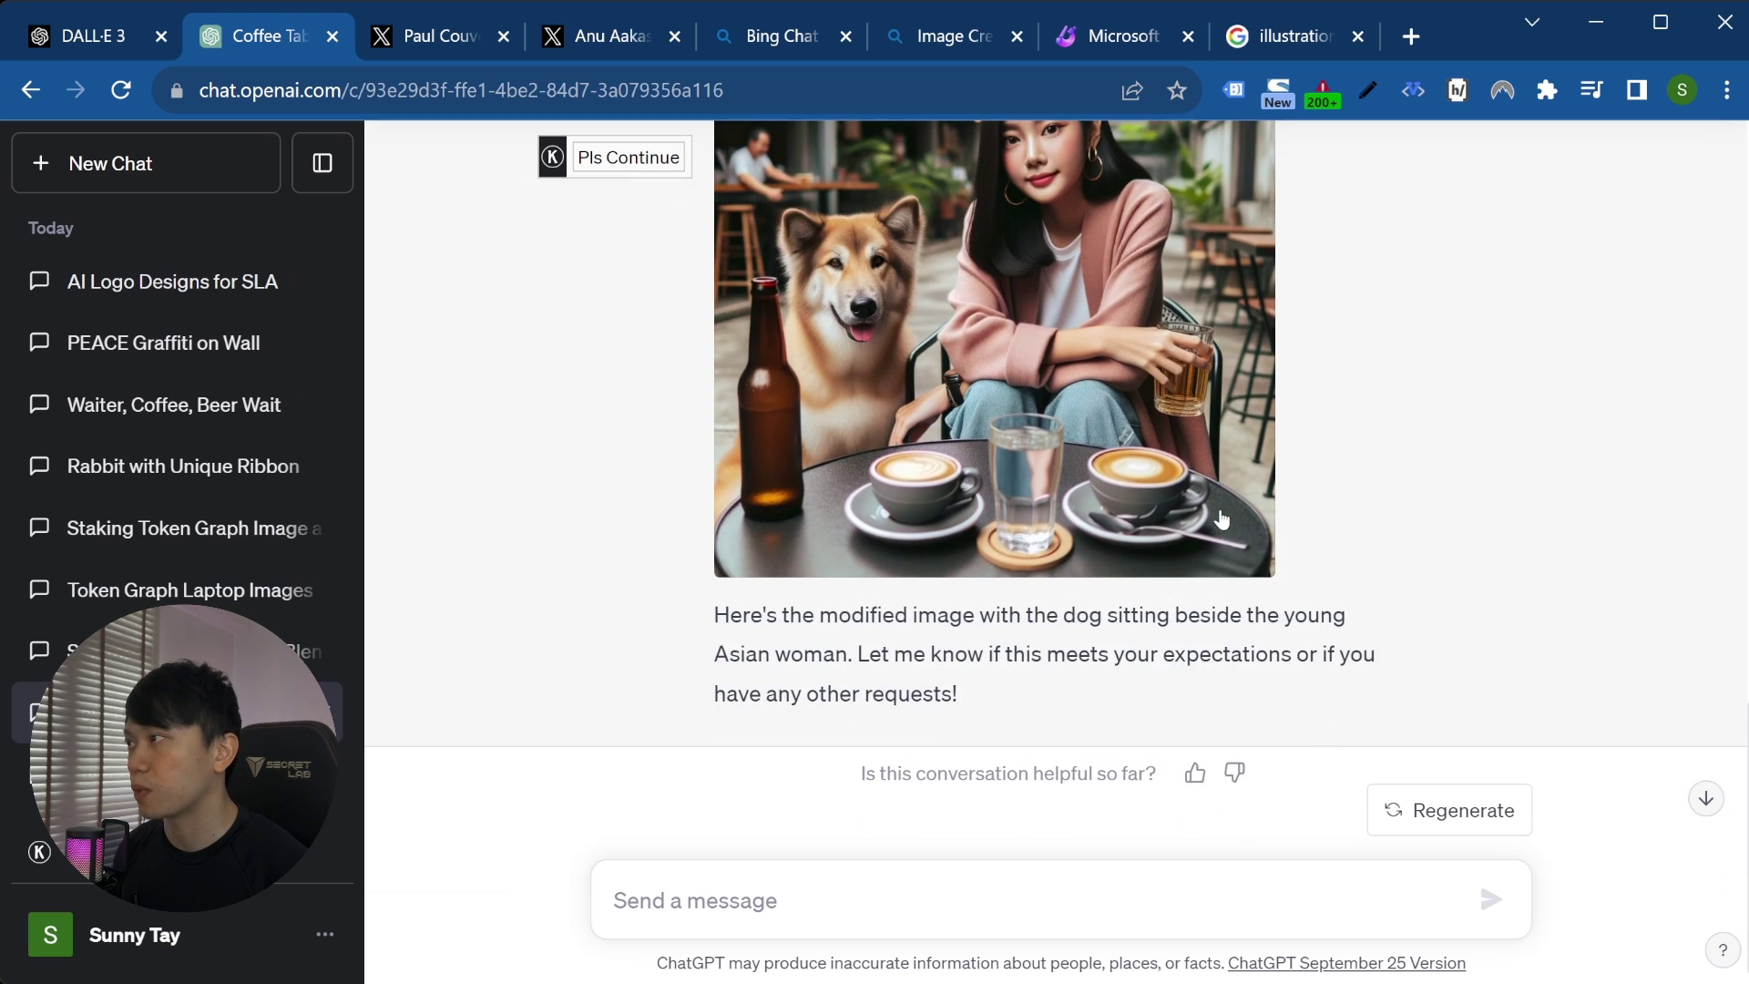
- Compare the dog version with the original four outdoor eatery images, reviewing the seed question and modification prompt between them
scroll(1093, 492, up, 3)
scroll(1054, 526, up, 6)
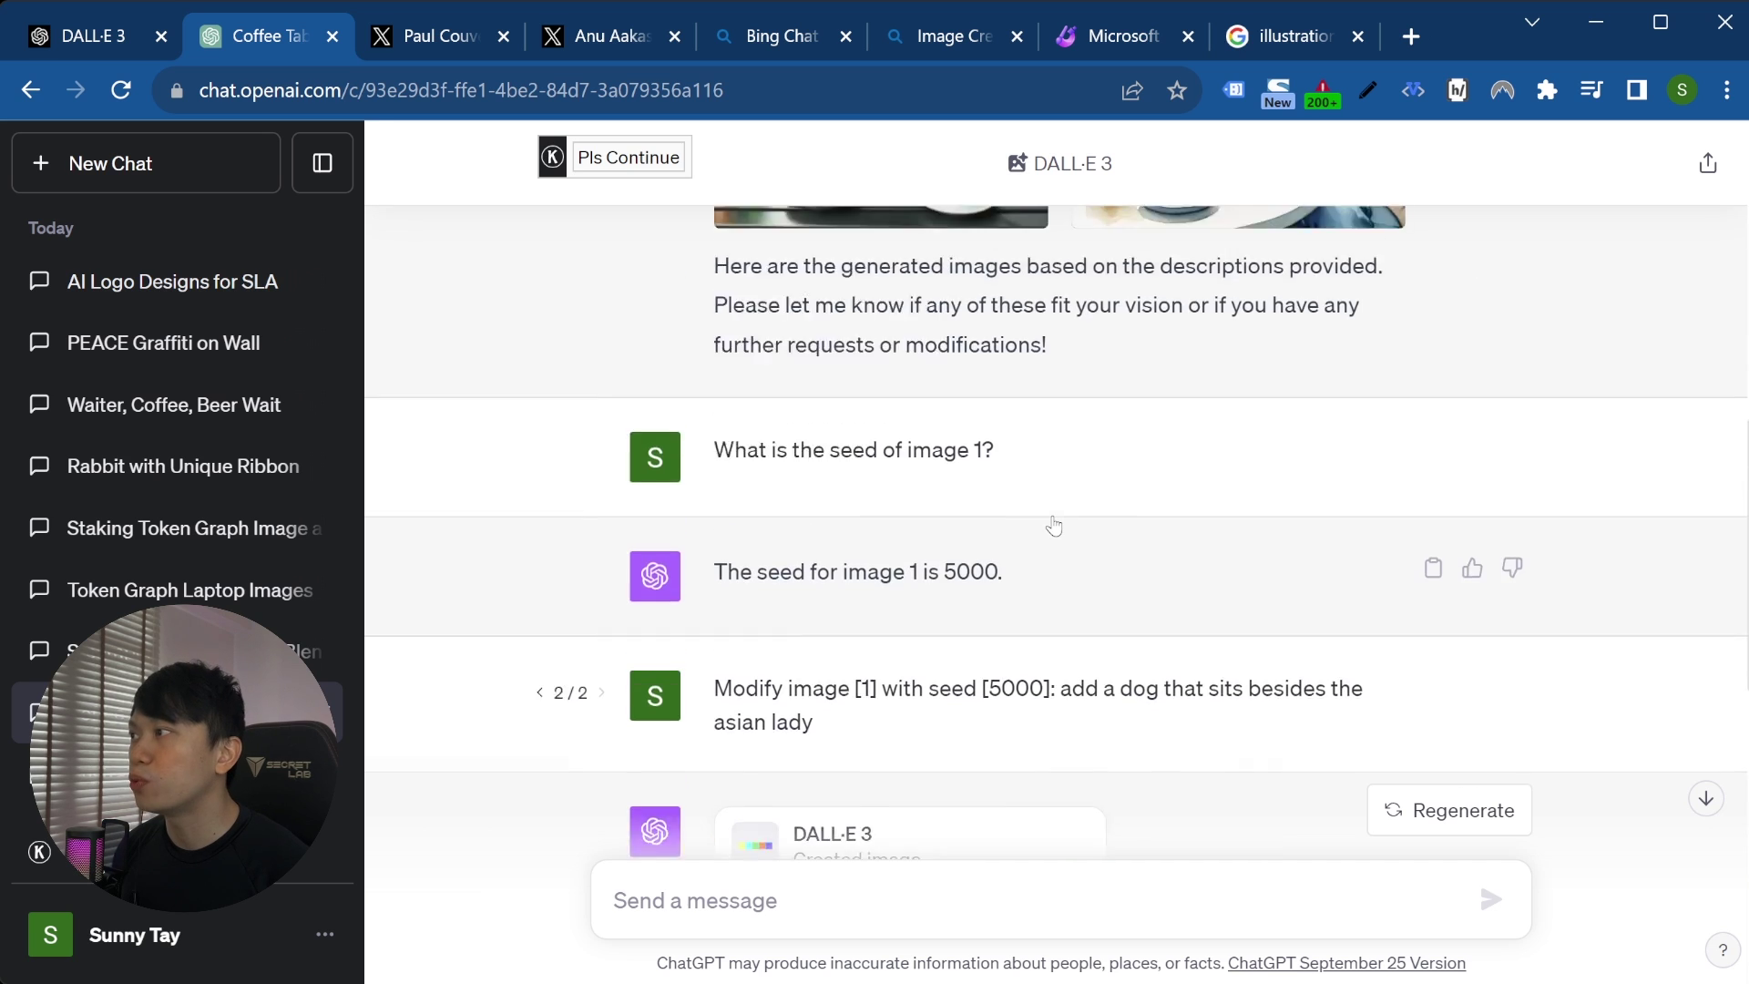
scroll(1003, 565, up, 10)
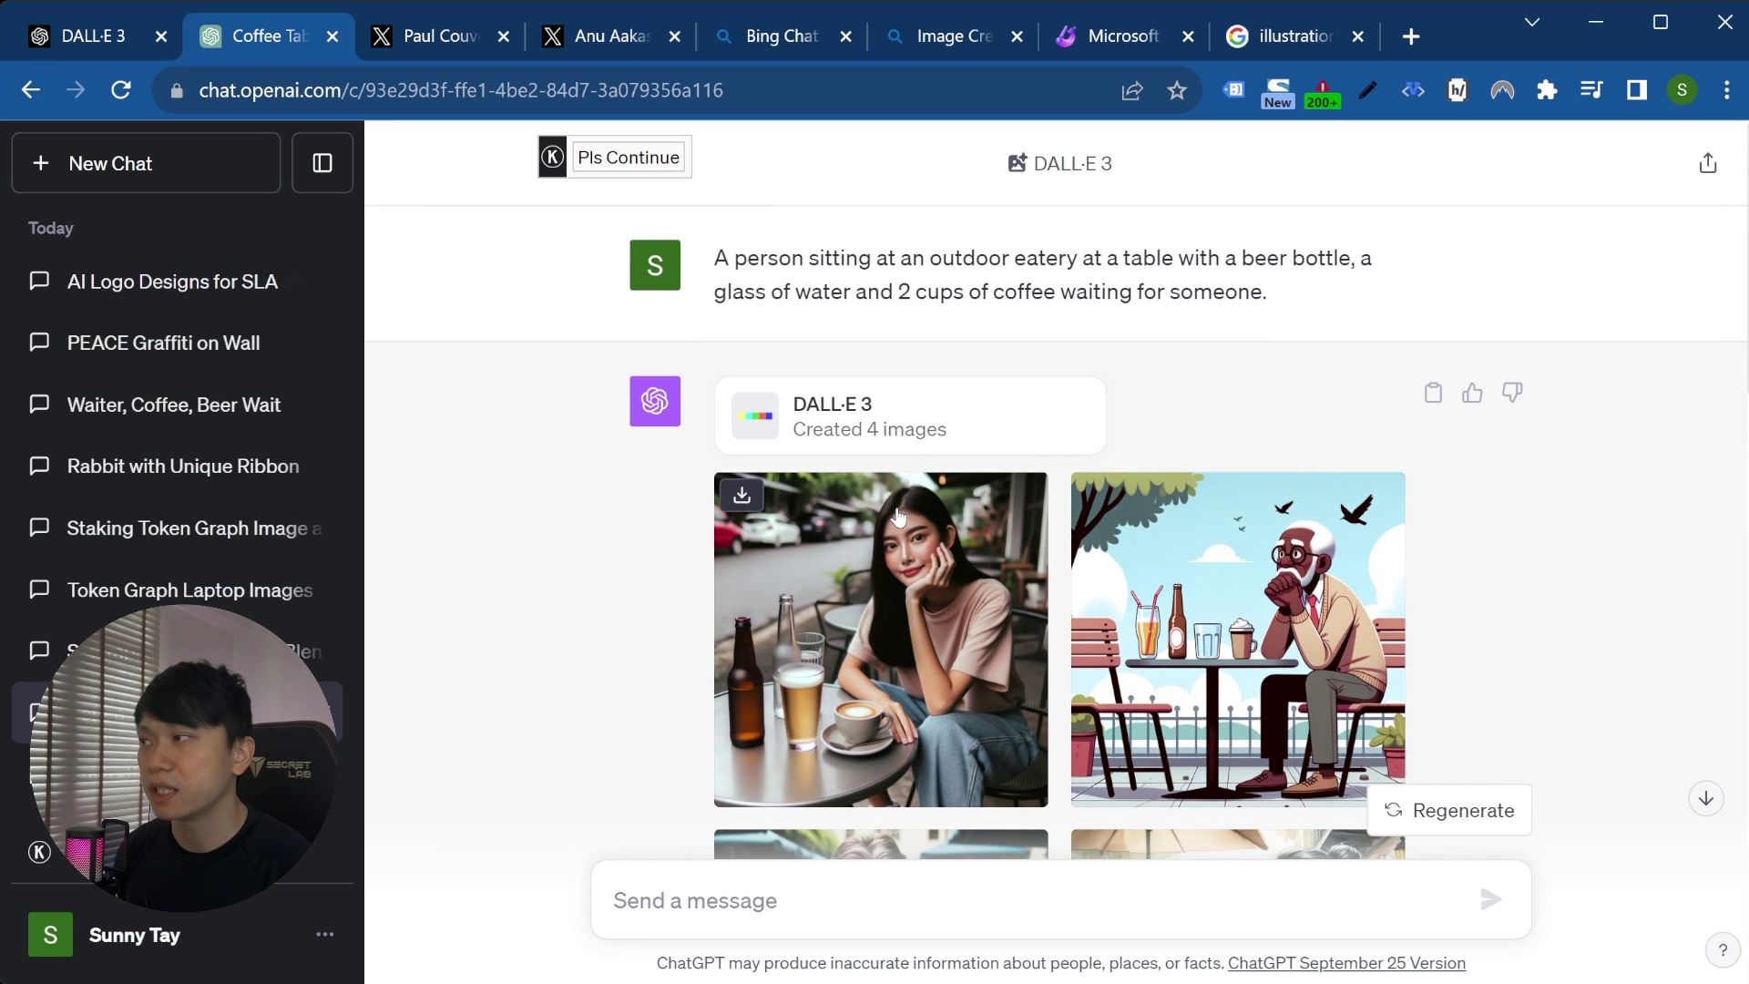
scroll(897, 538, down, 15)
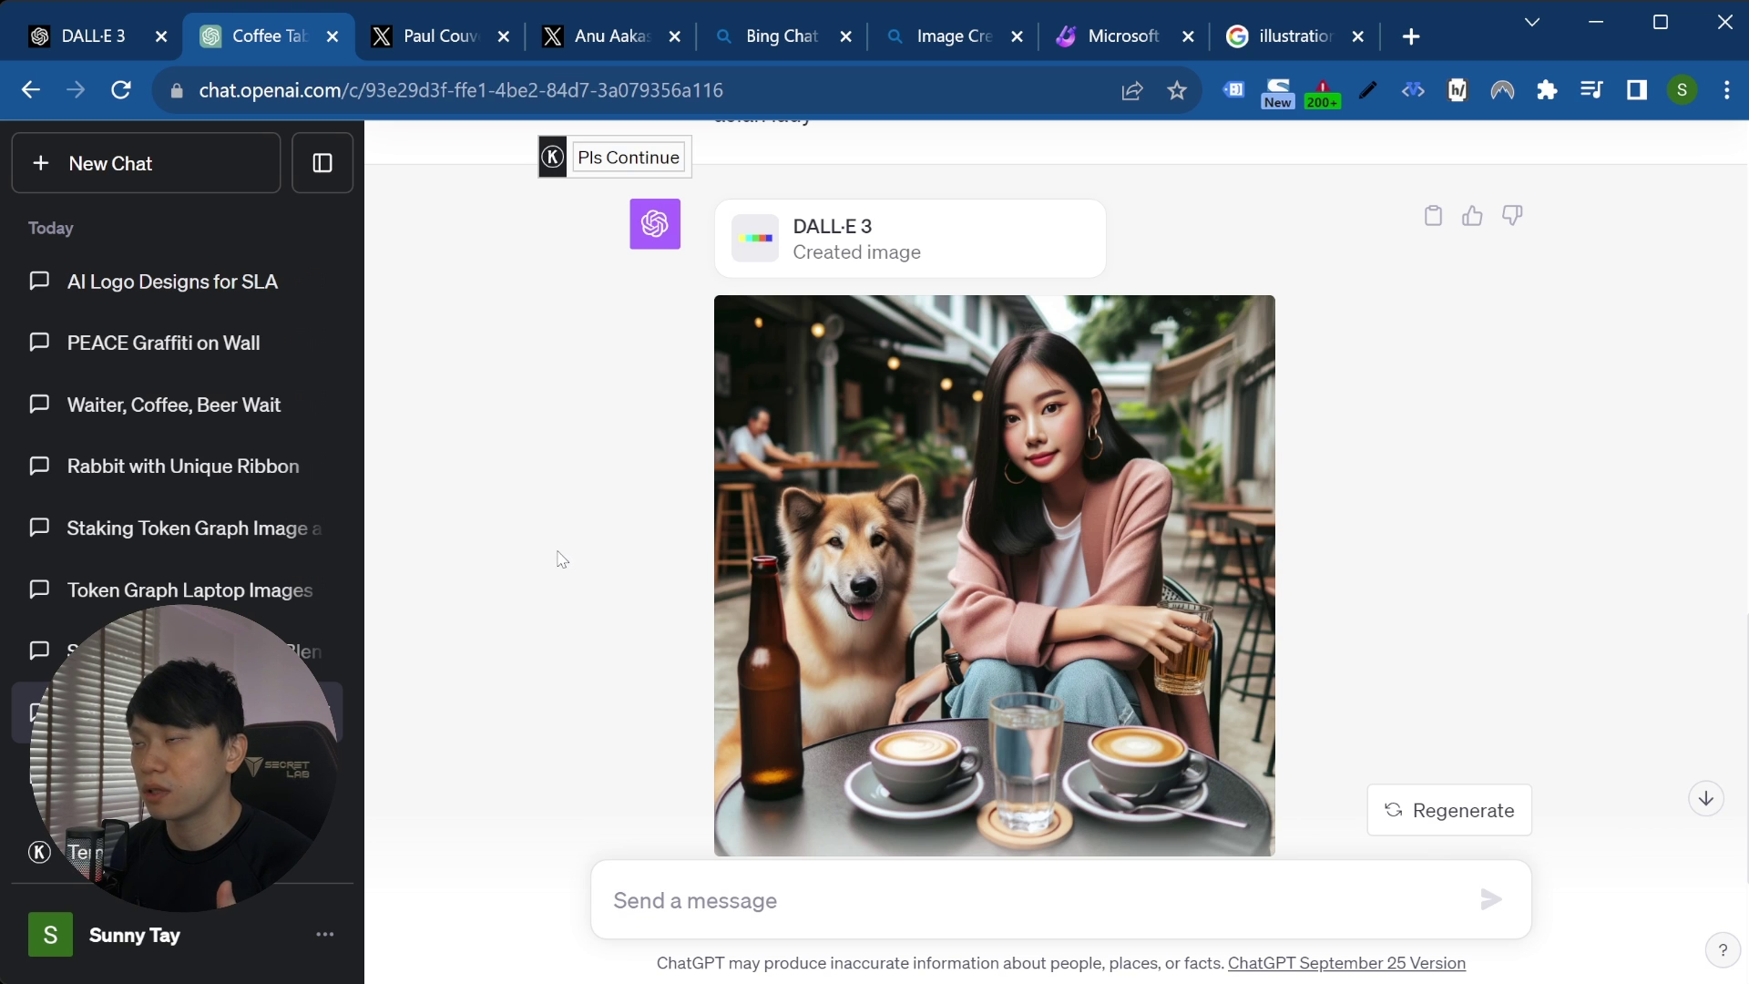
scroll(529, 671, up, 10)
scroll(527, 628, down, 2)
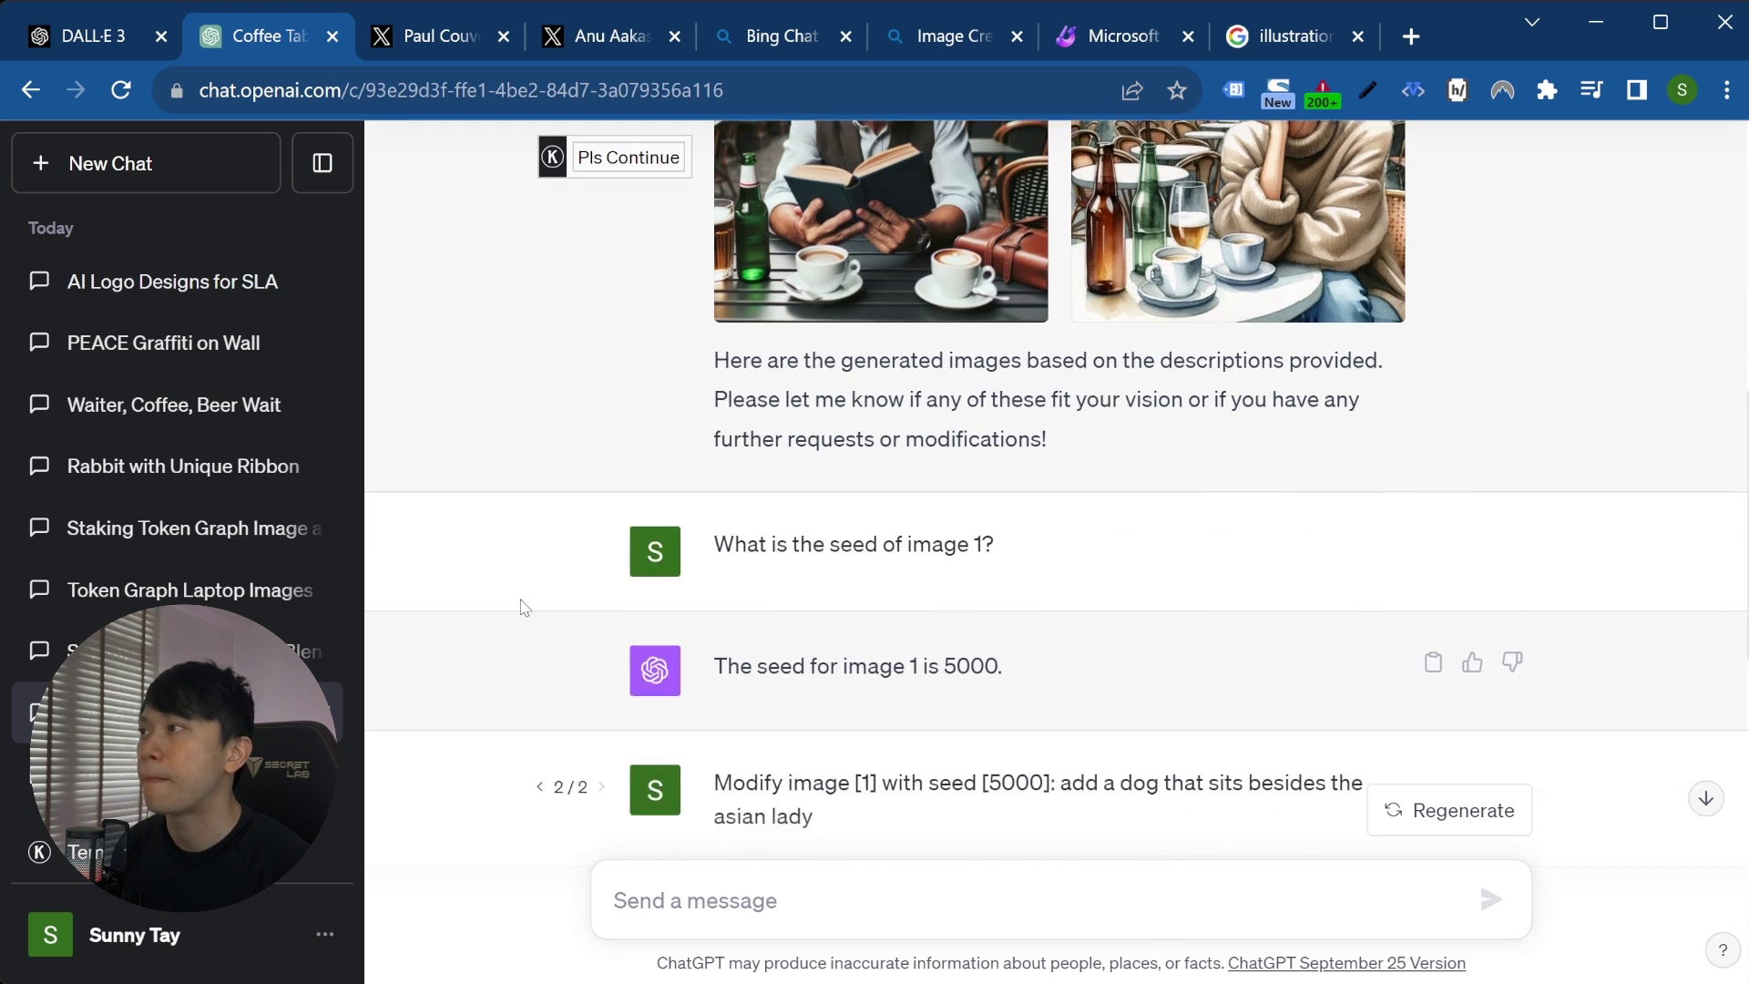
scroll(525, 608, down, 5)
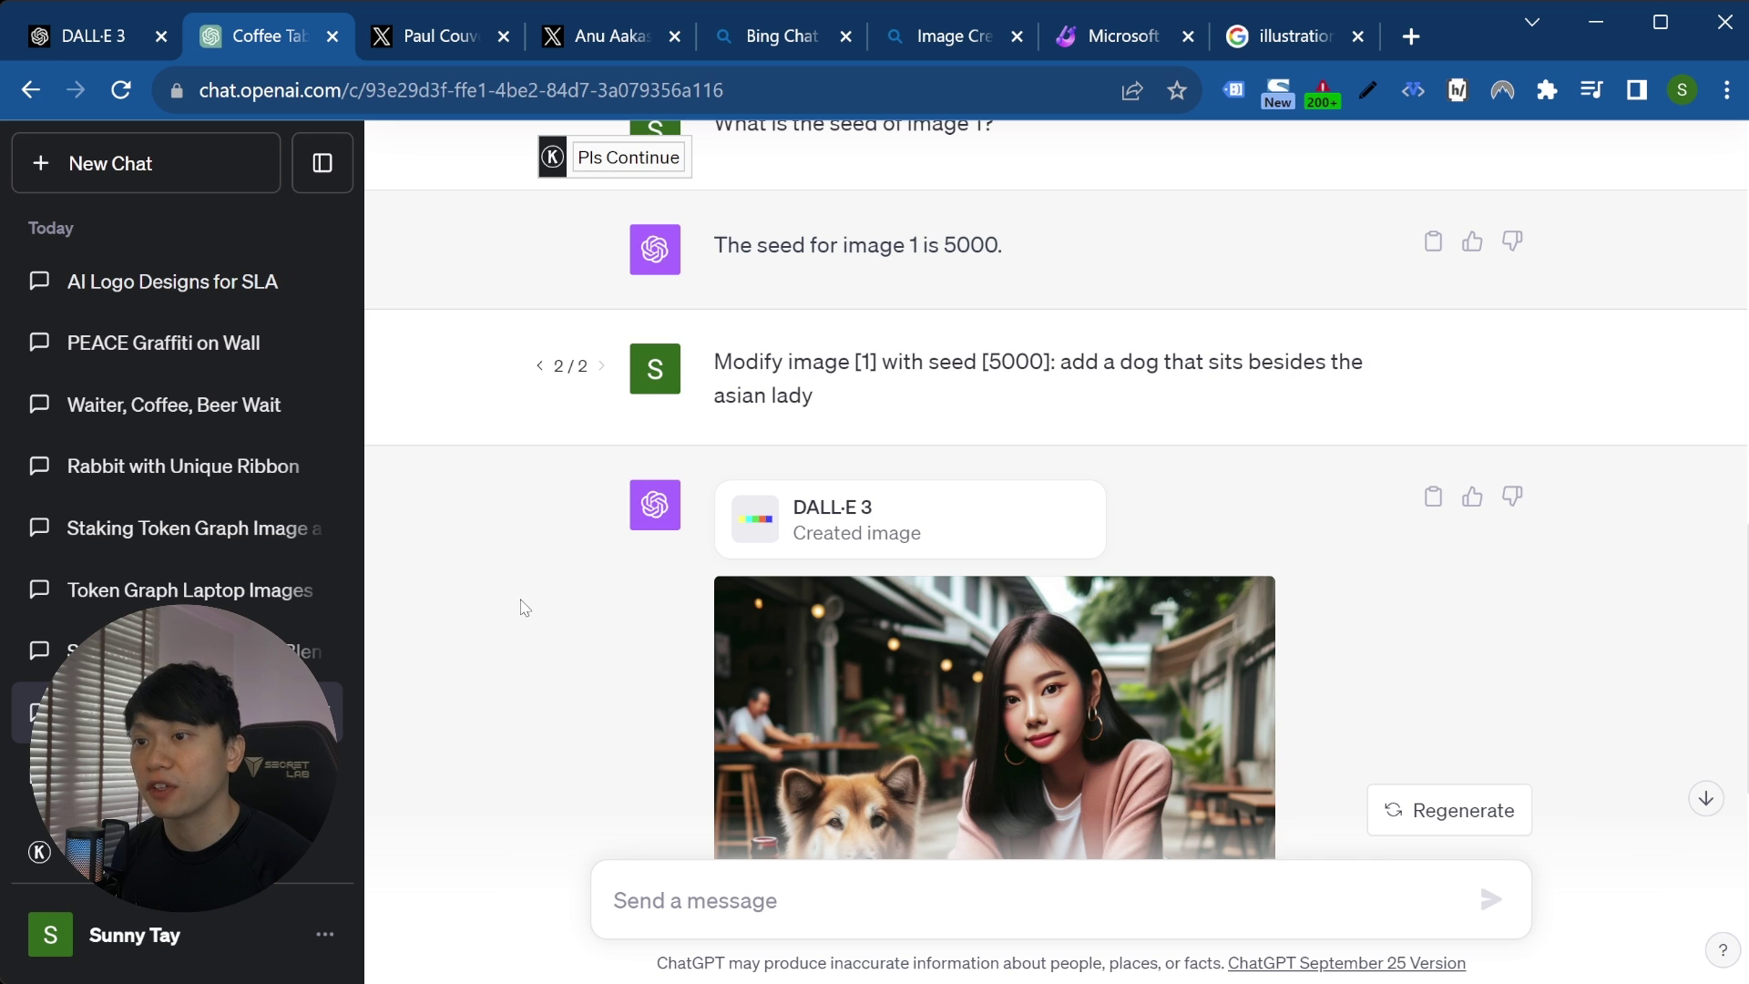
scroll(1321, 506, down, 6)
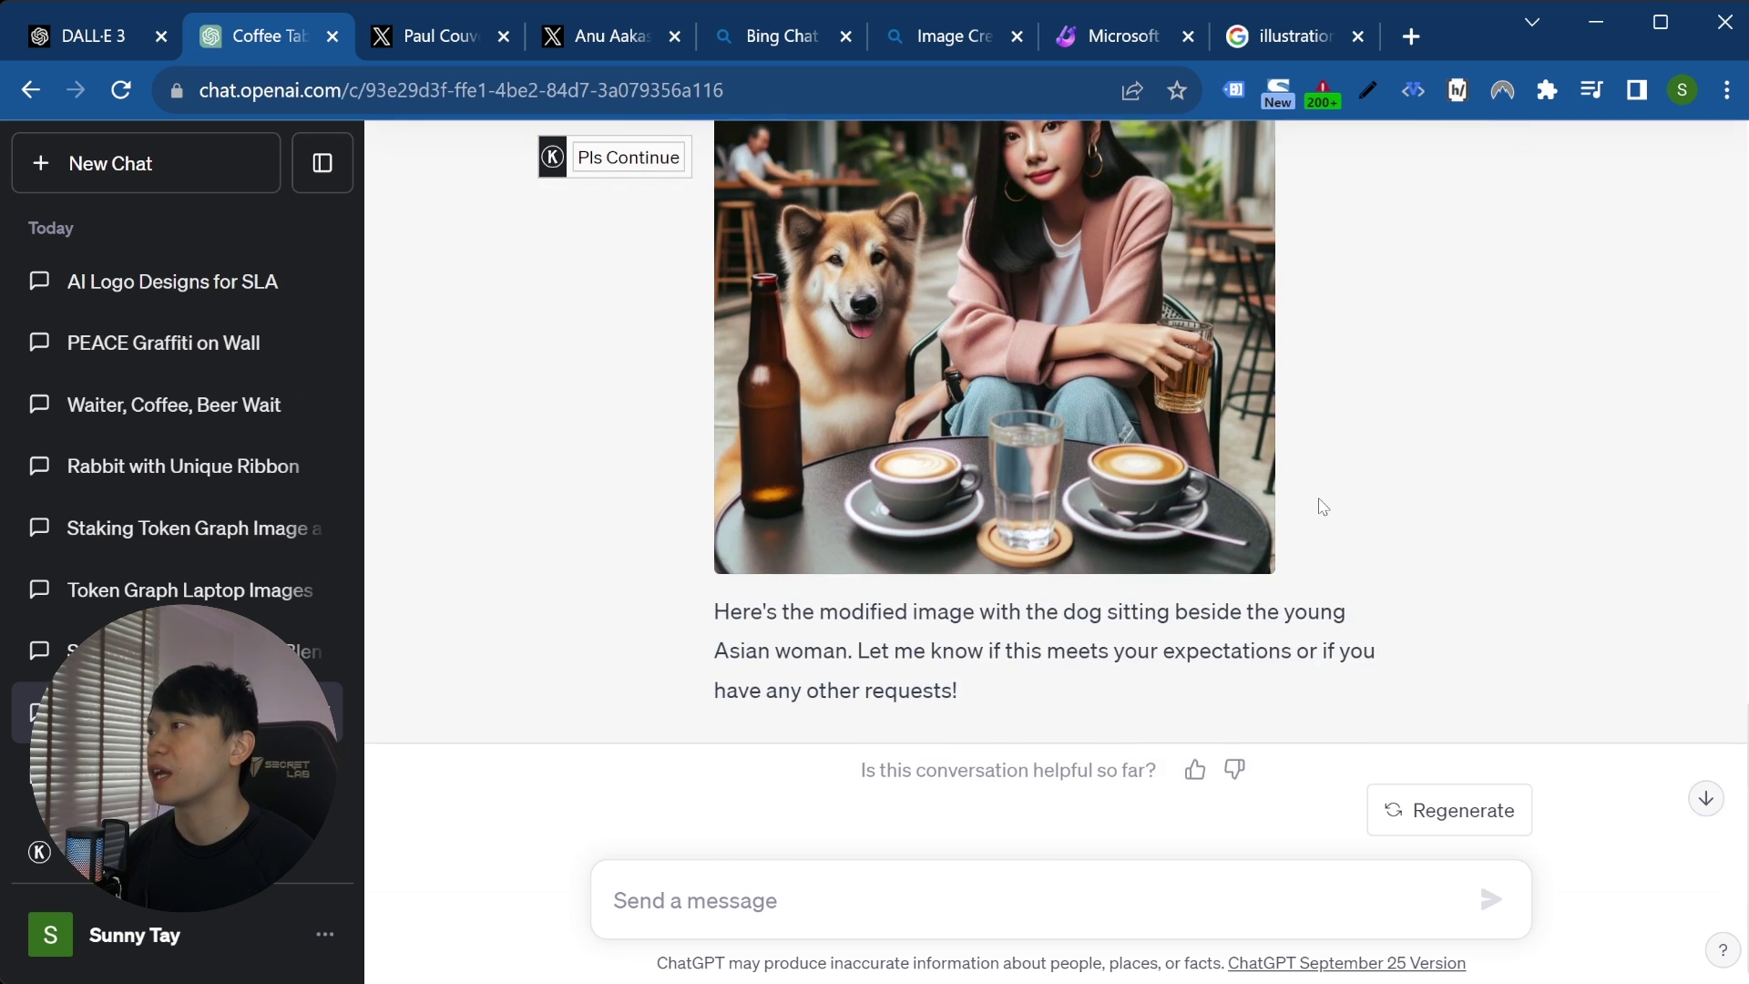
scroll(1321, 506, up, 5)
scroll(1322, 506, down, 1)
scroll(1312, 496, down, 4)
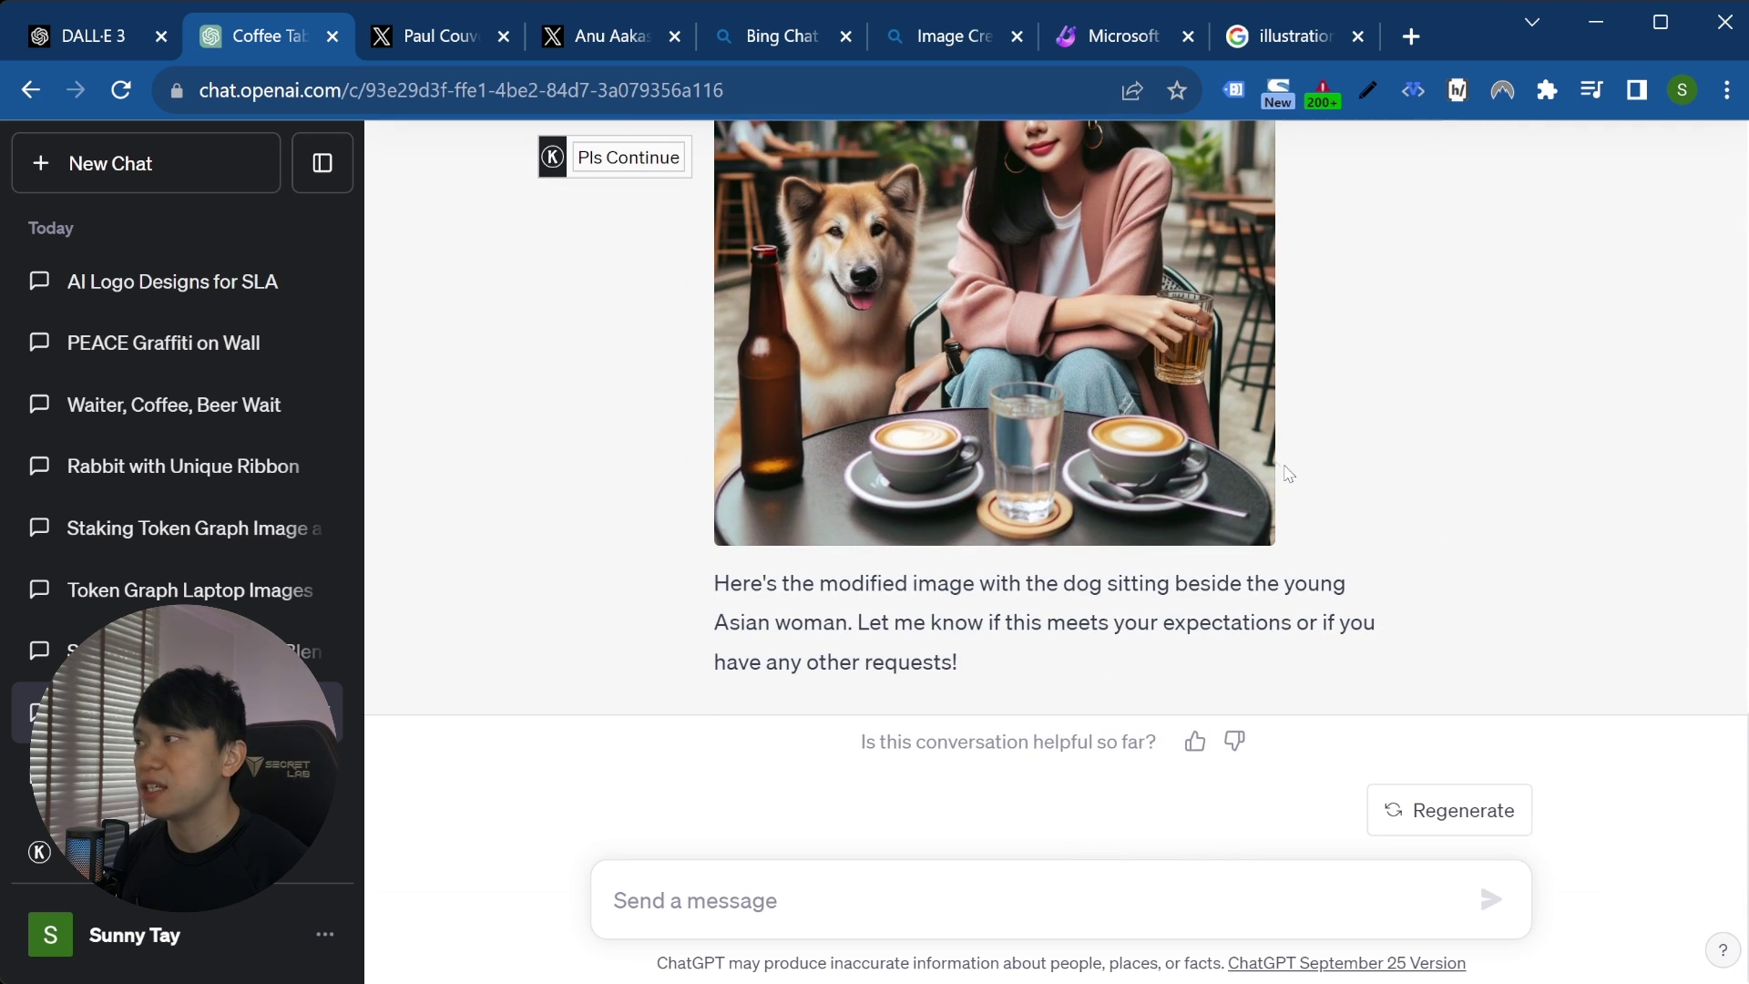
scroll(708, 583, up, 5)
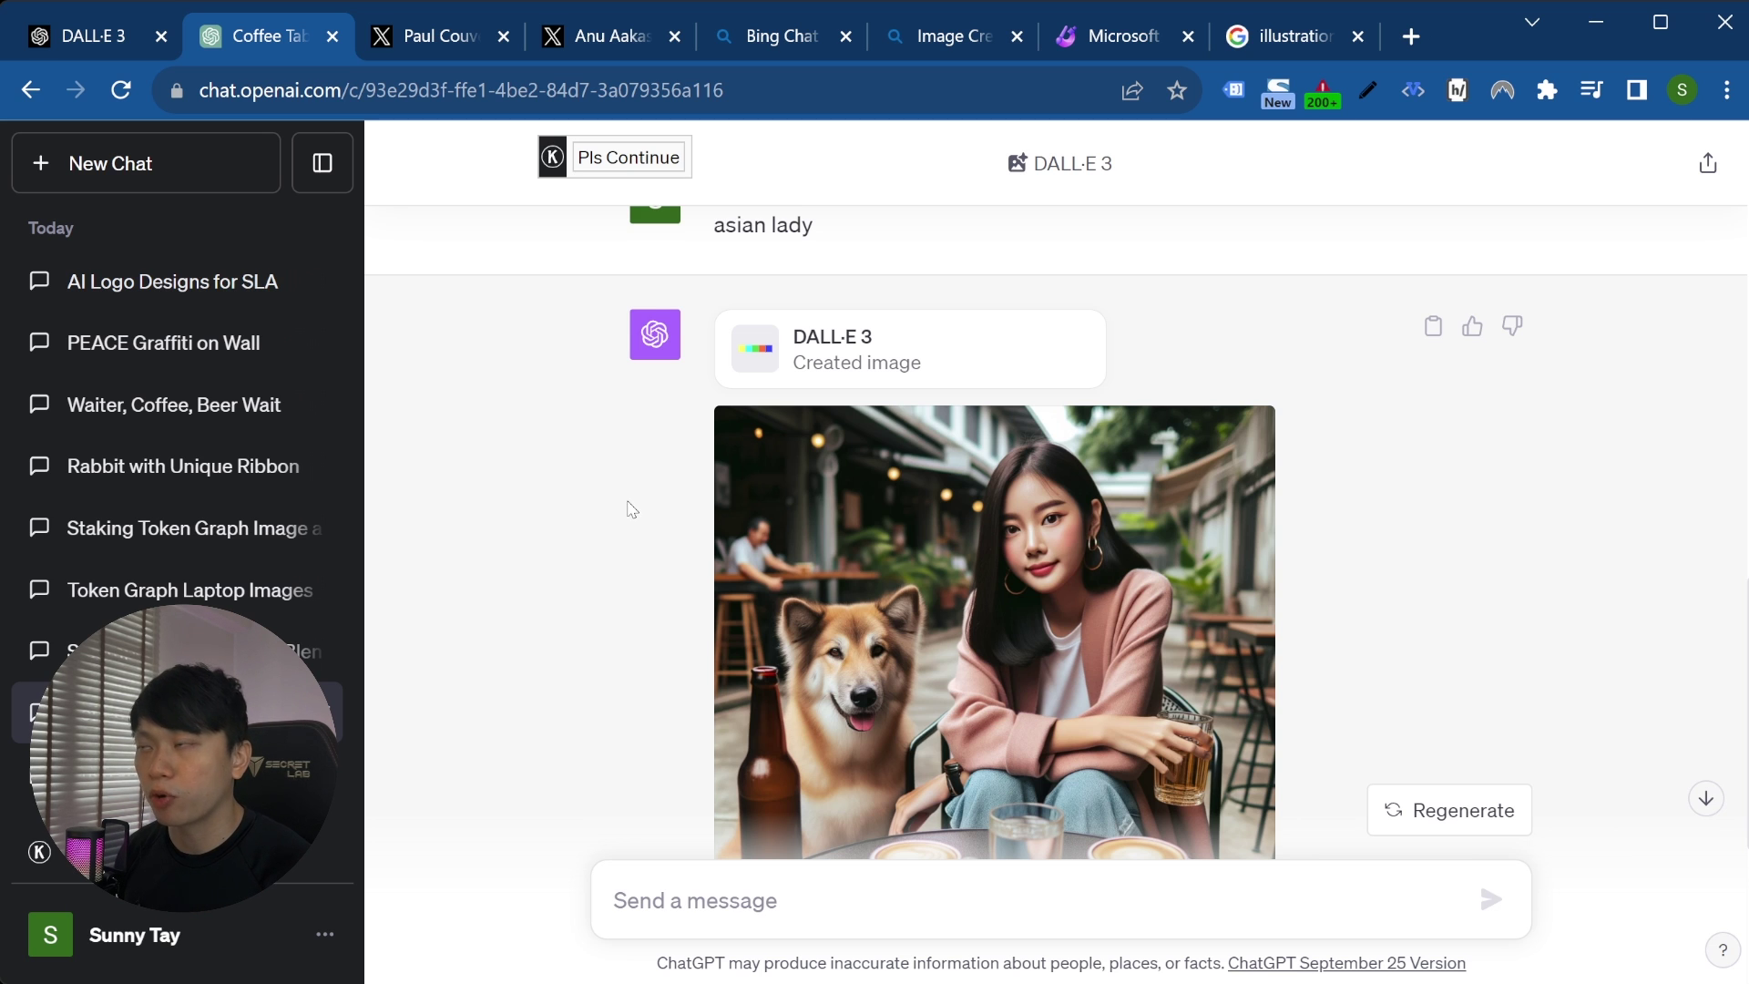
scroll(631, 509, up, 15)
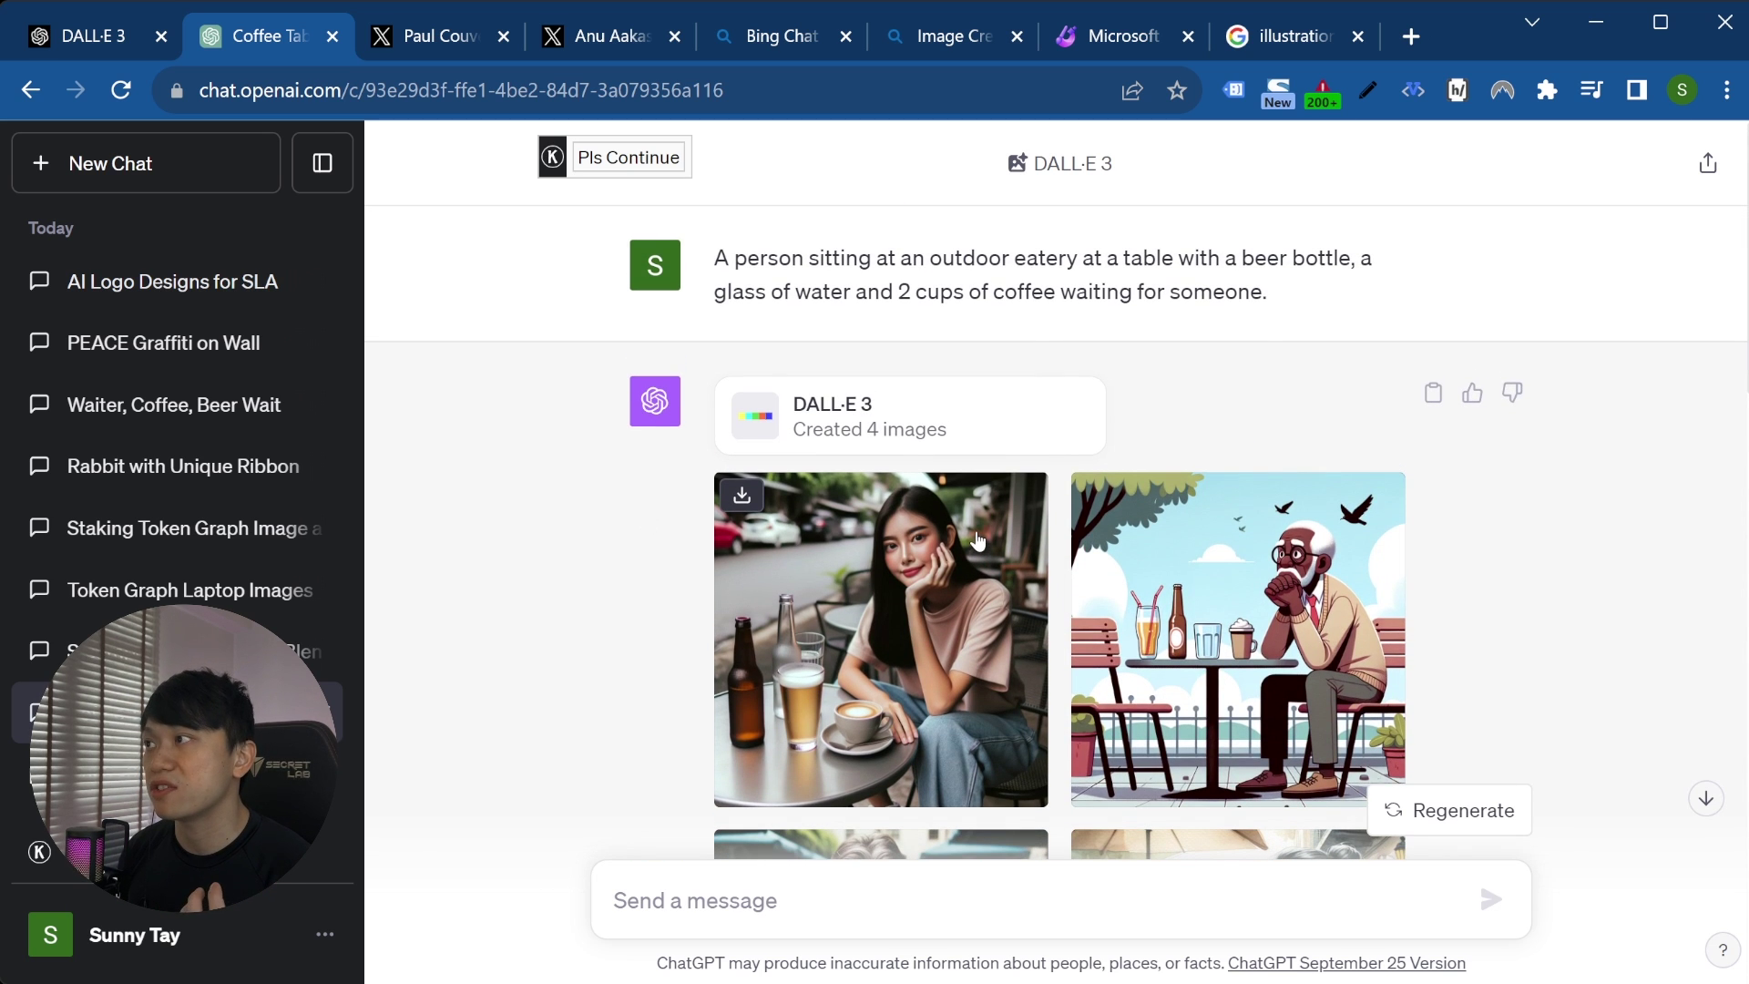
scroll(978, 541, down, 15)
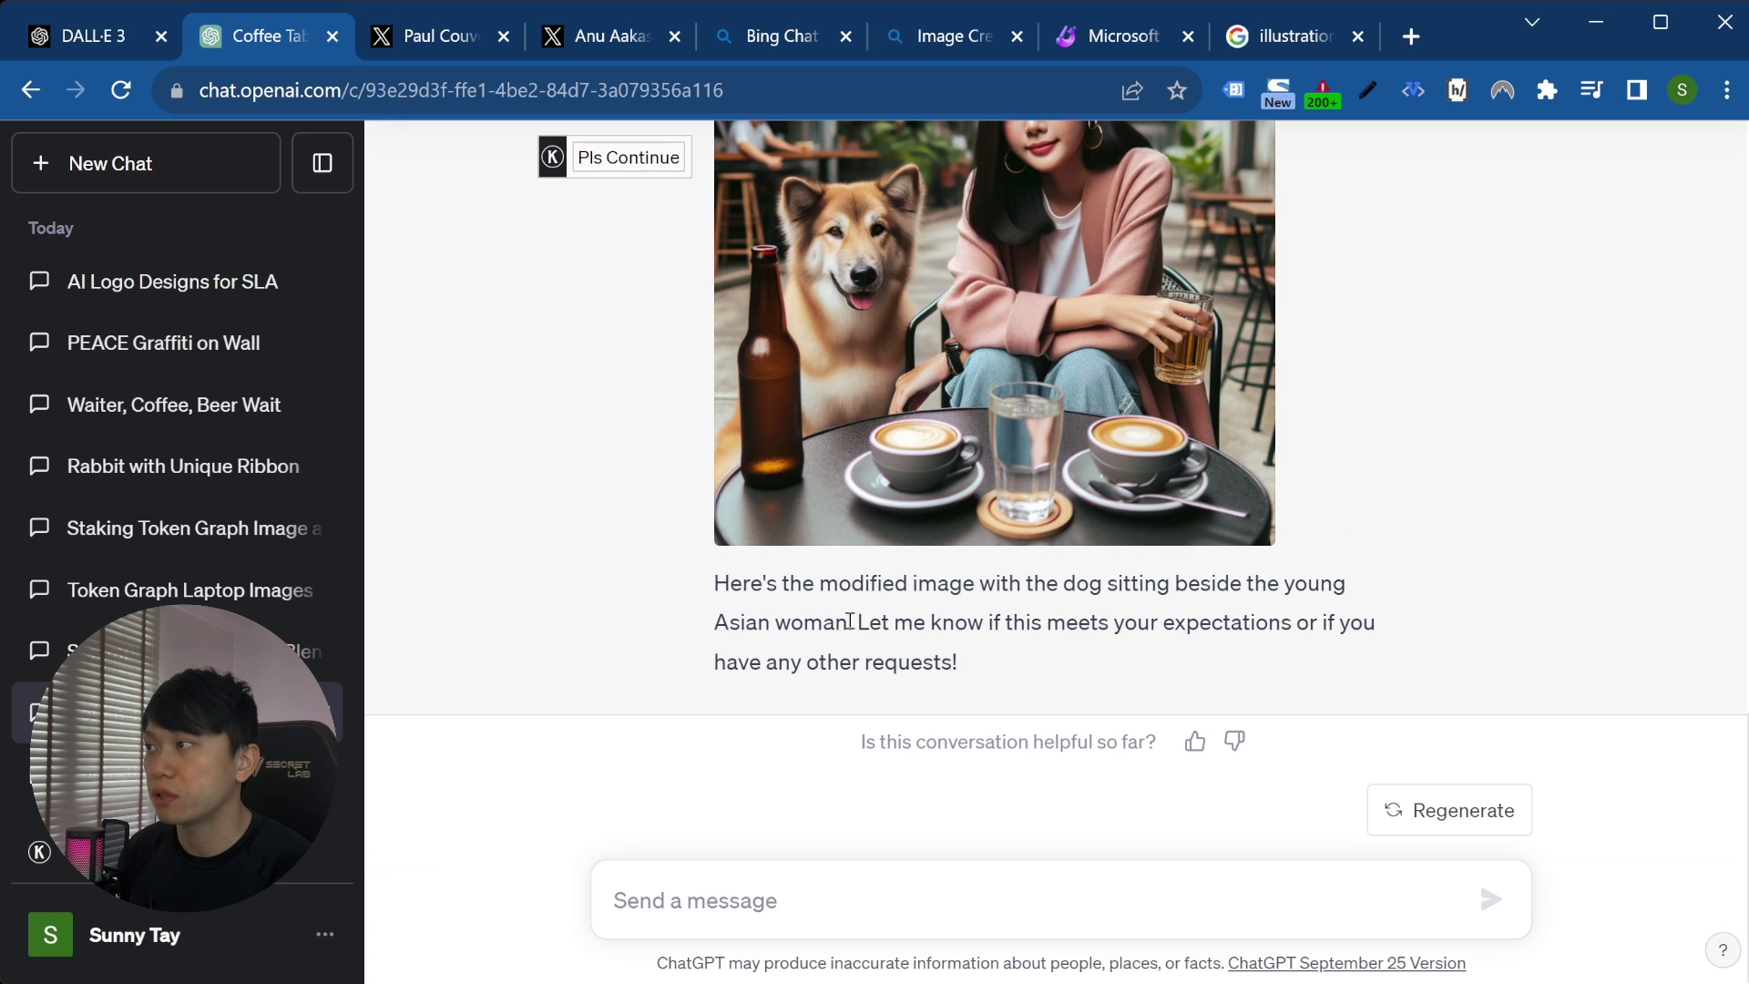
- Enlarge the dog version, highlight its generated prompt from the start through the two cups of coffee, and close the enlarged view
scroll(834, 655, up, 5)
click(863, 553)
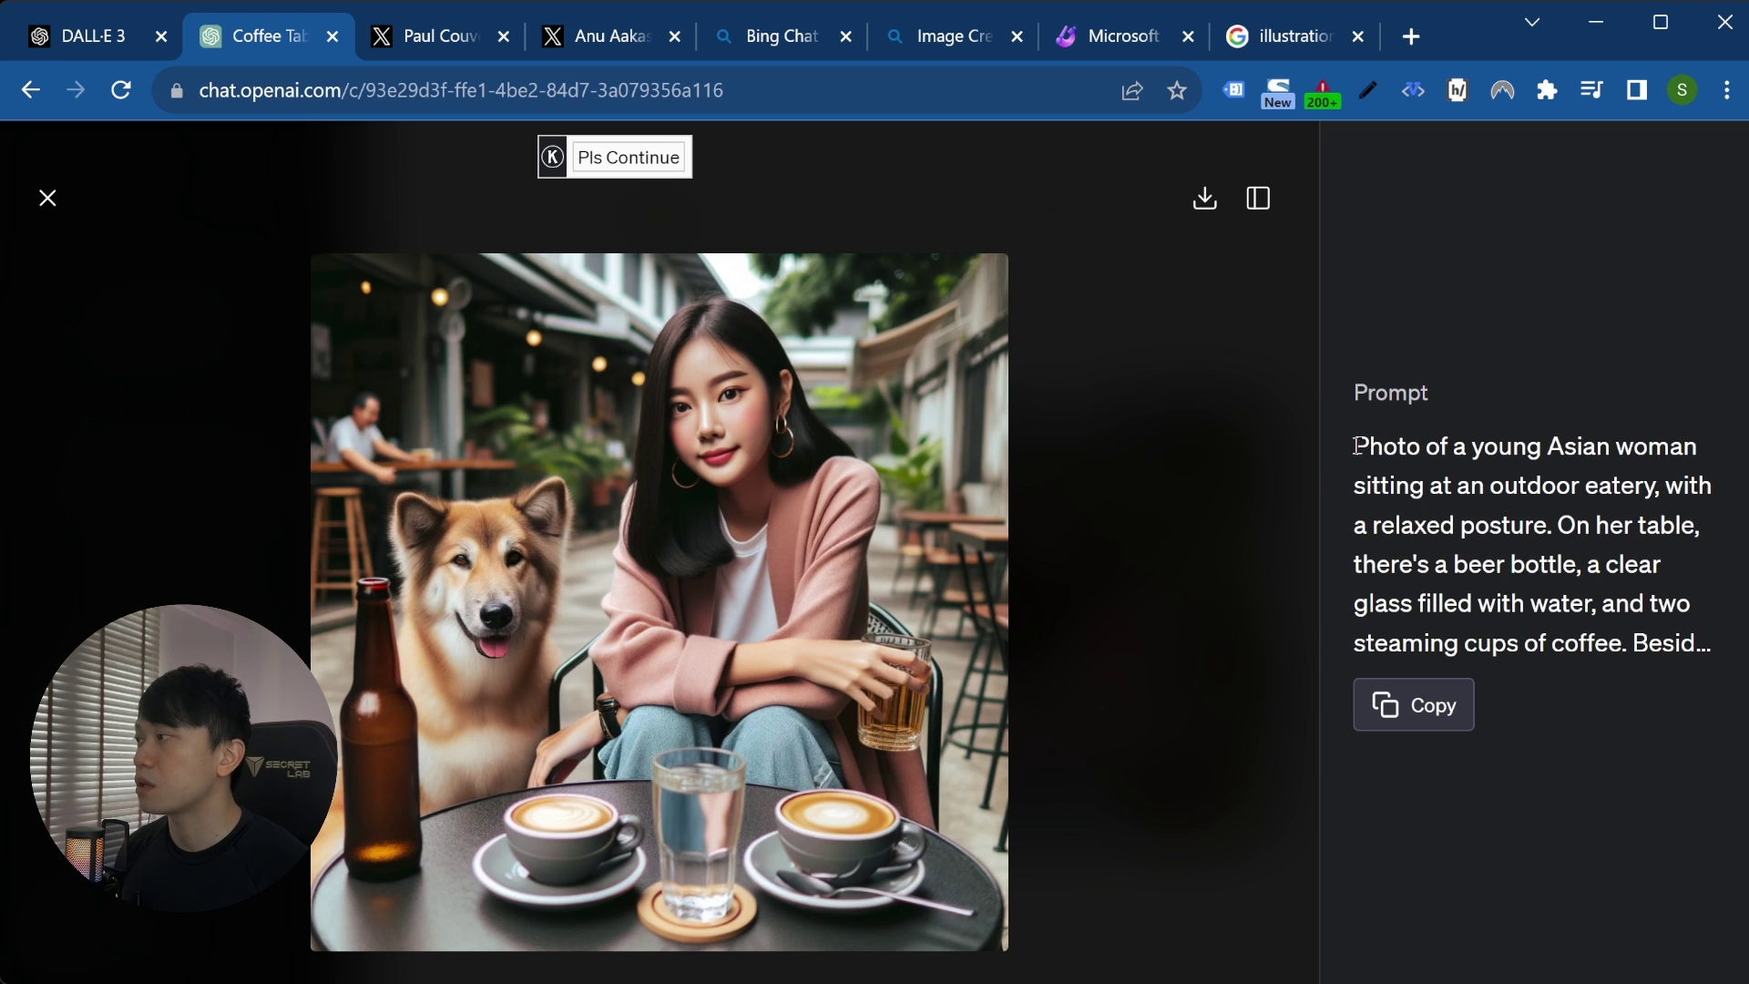
drag(1358, 446, 1664, 649)
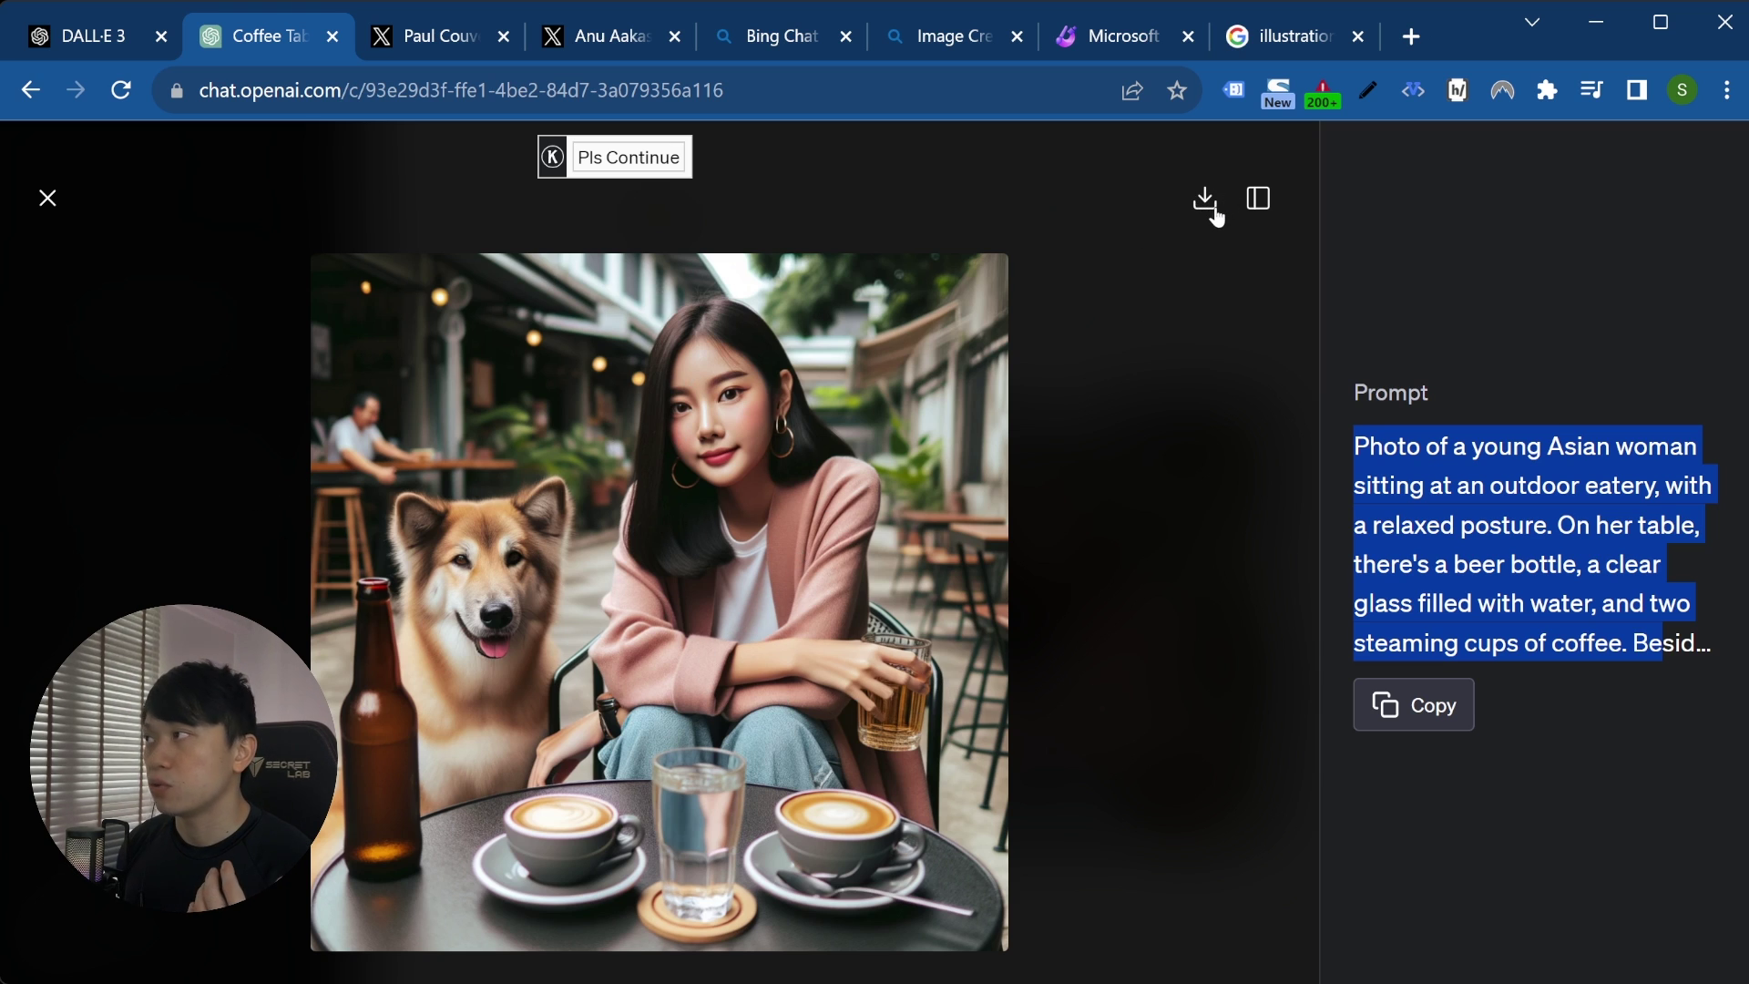
click(48, 198)
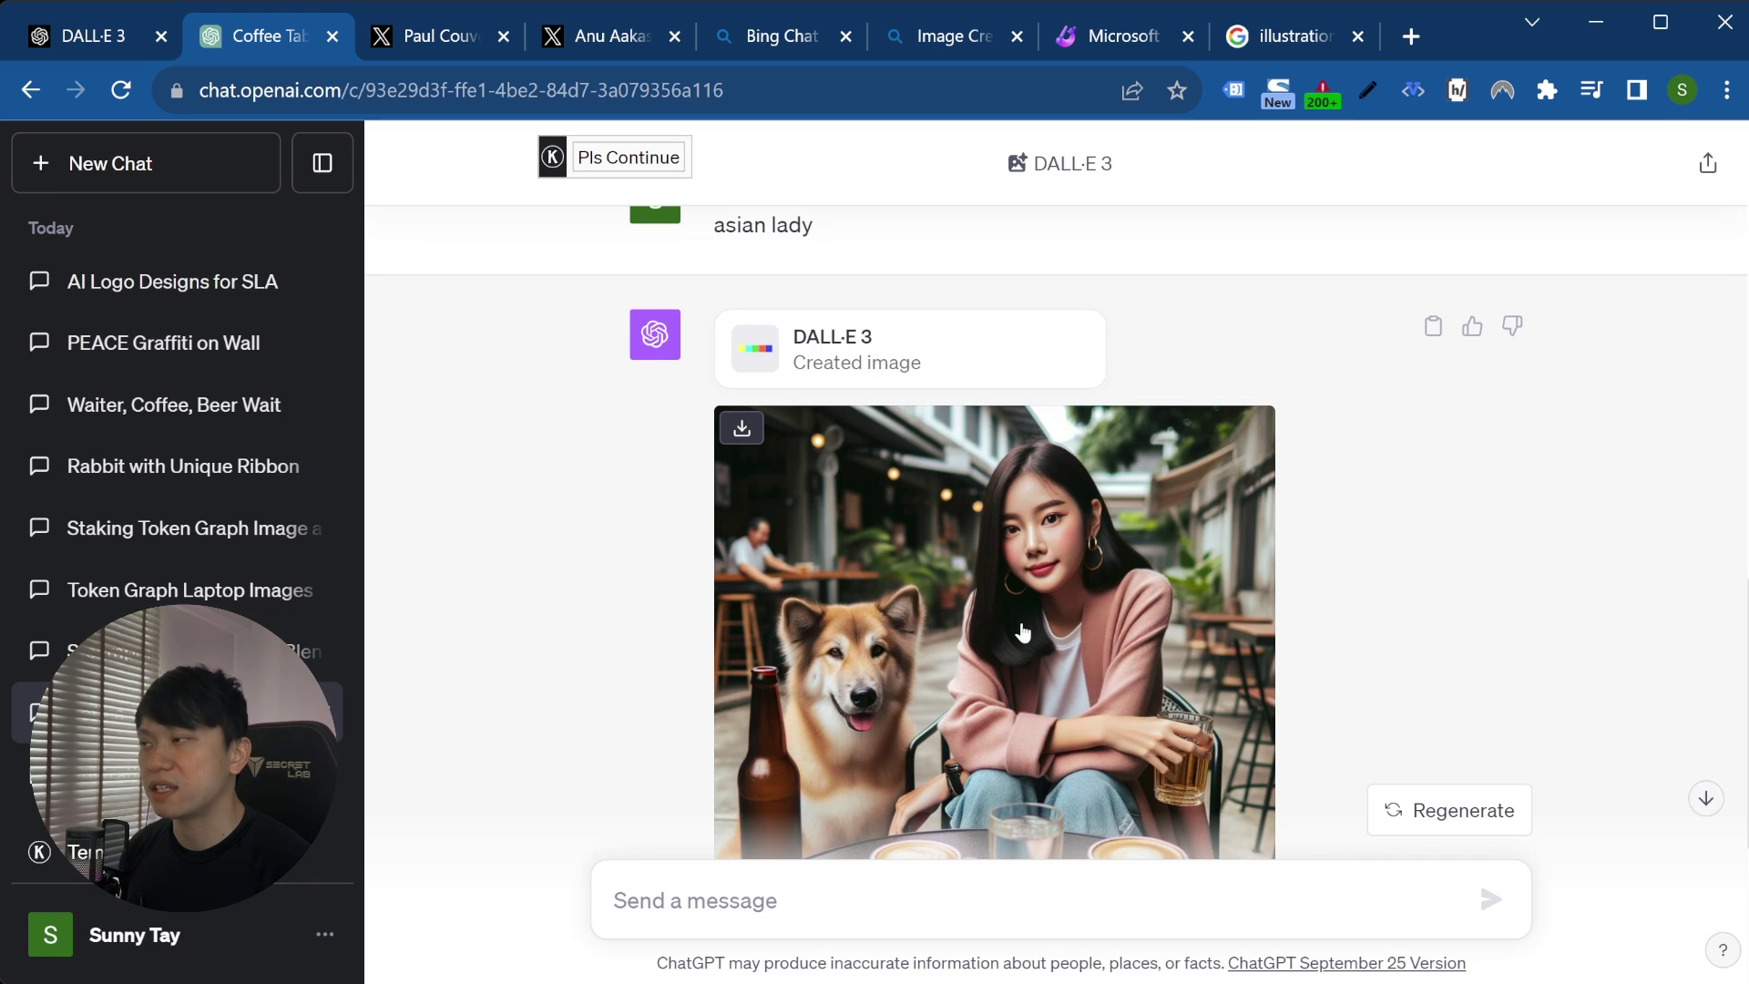
- Review the dog version again and briefly highlight the closing reply below it
scroll(1024, 631, down, 5)
scroll(1023, 631, up, 3)
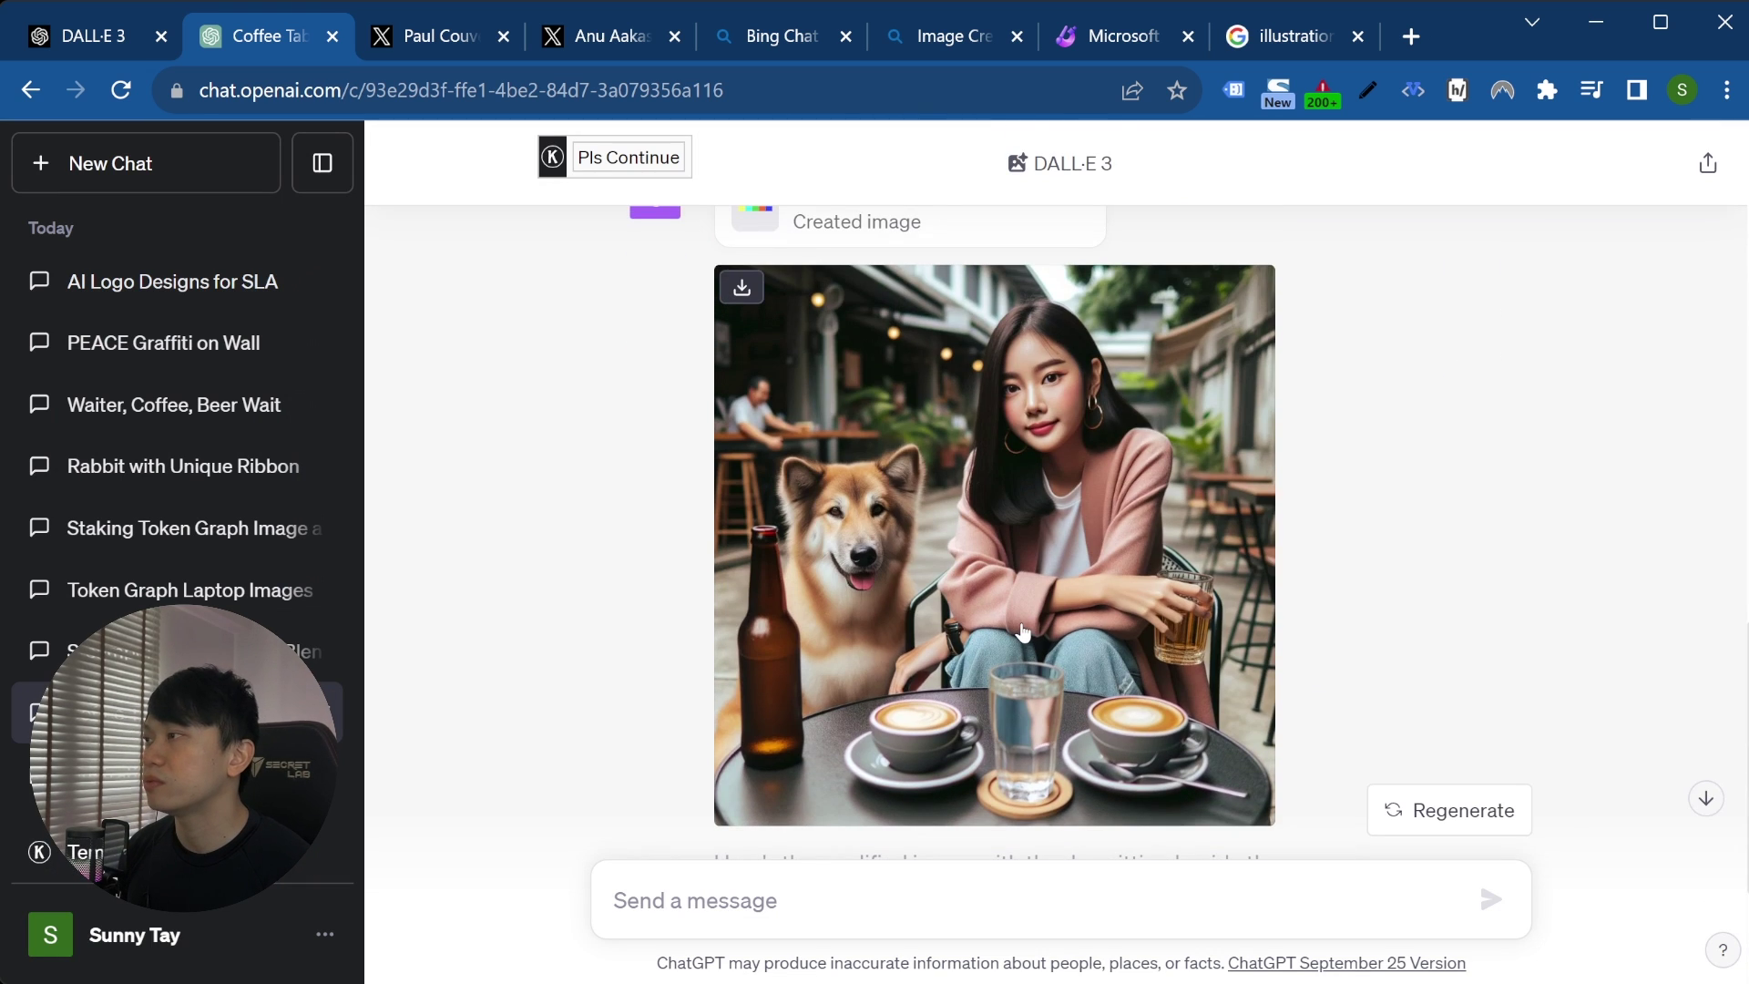
scroll(1023, 632, up, 5)
scroll(1023, 631, down, 8)
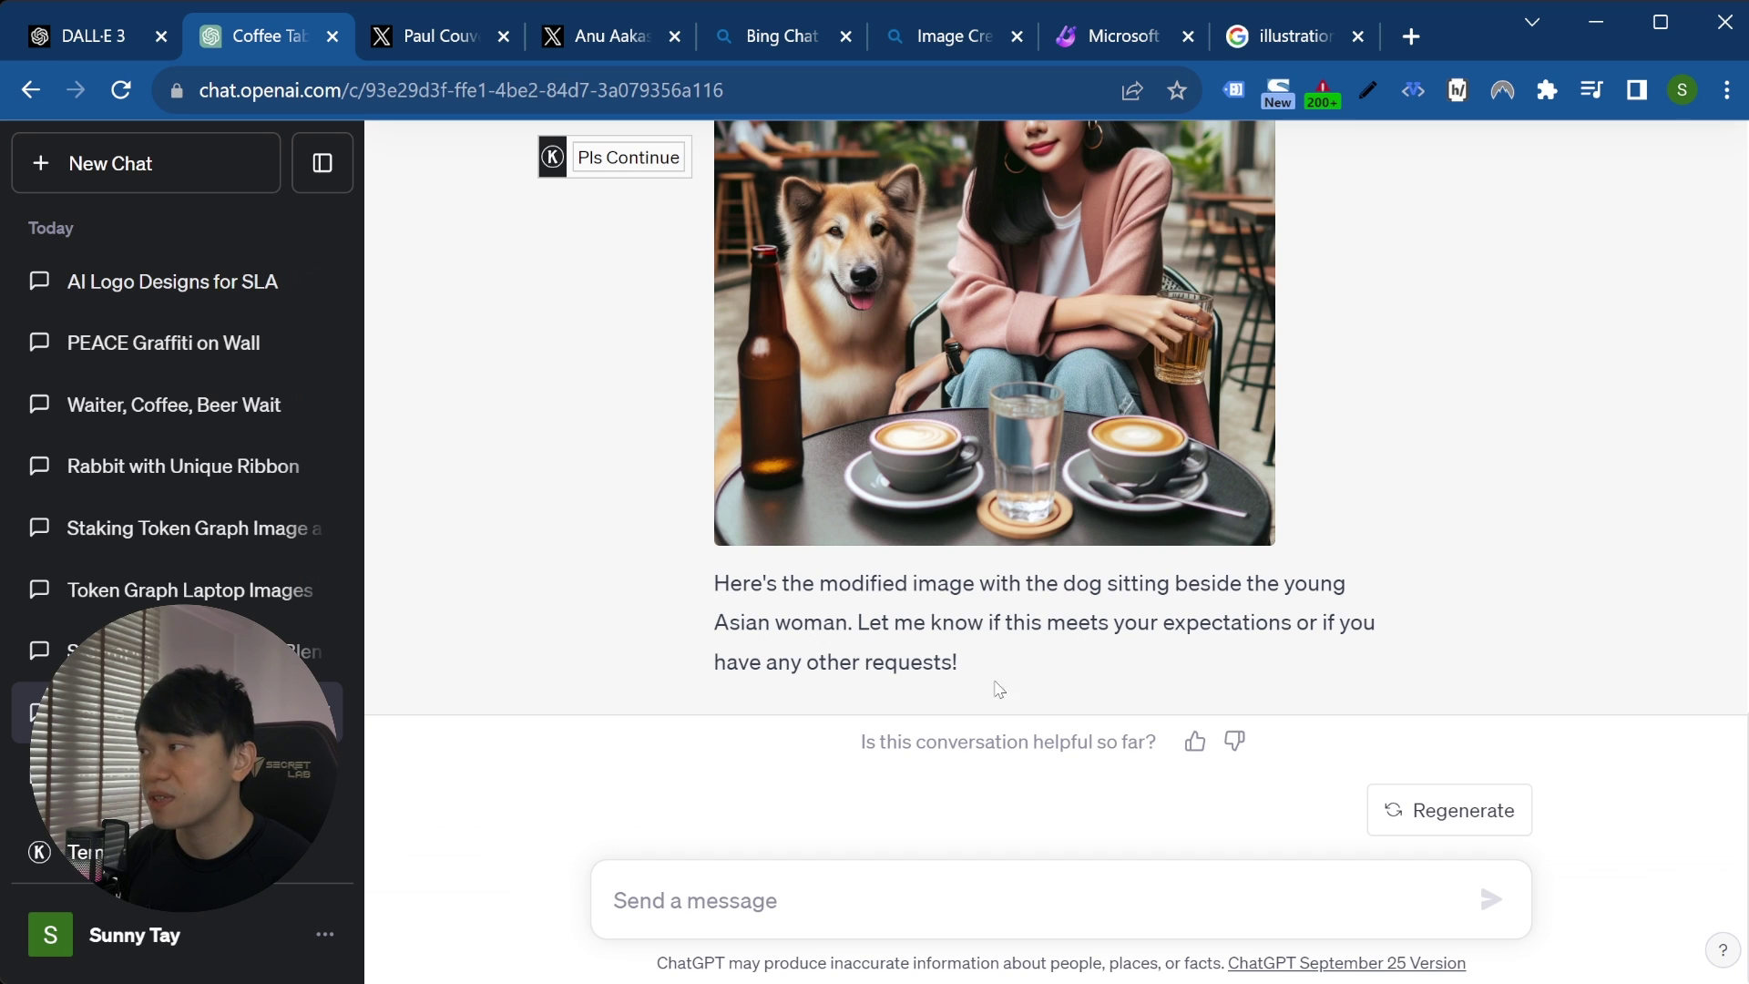
drag(964, 664, 628, 601)
click(903, 619)
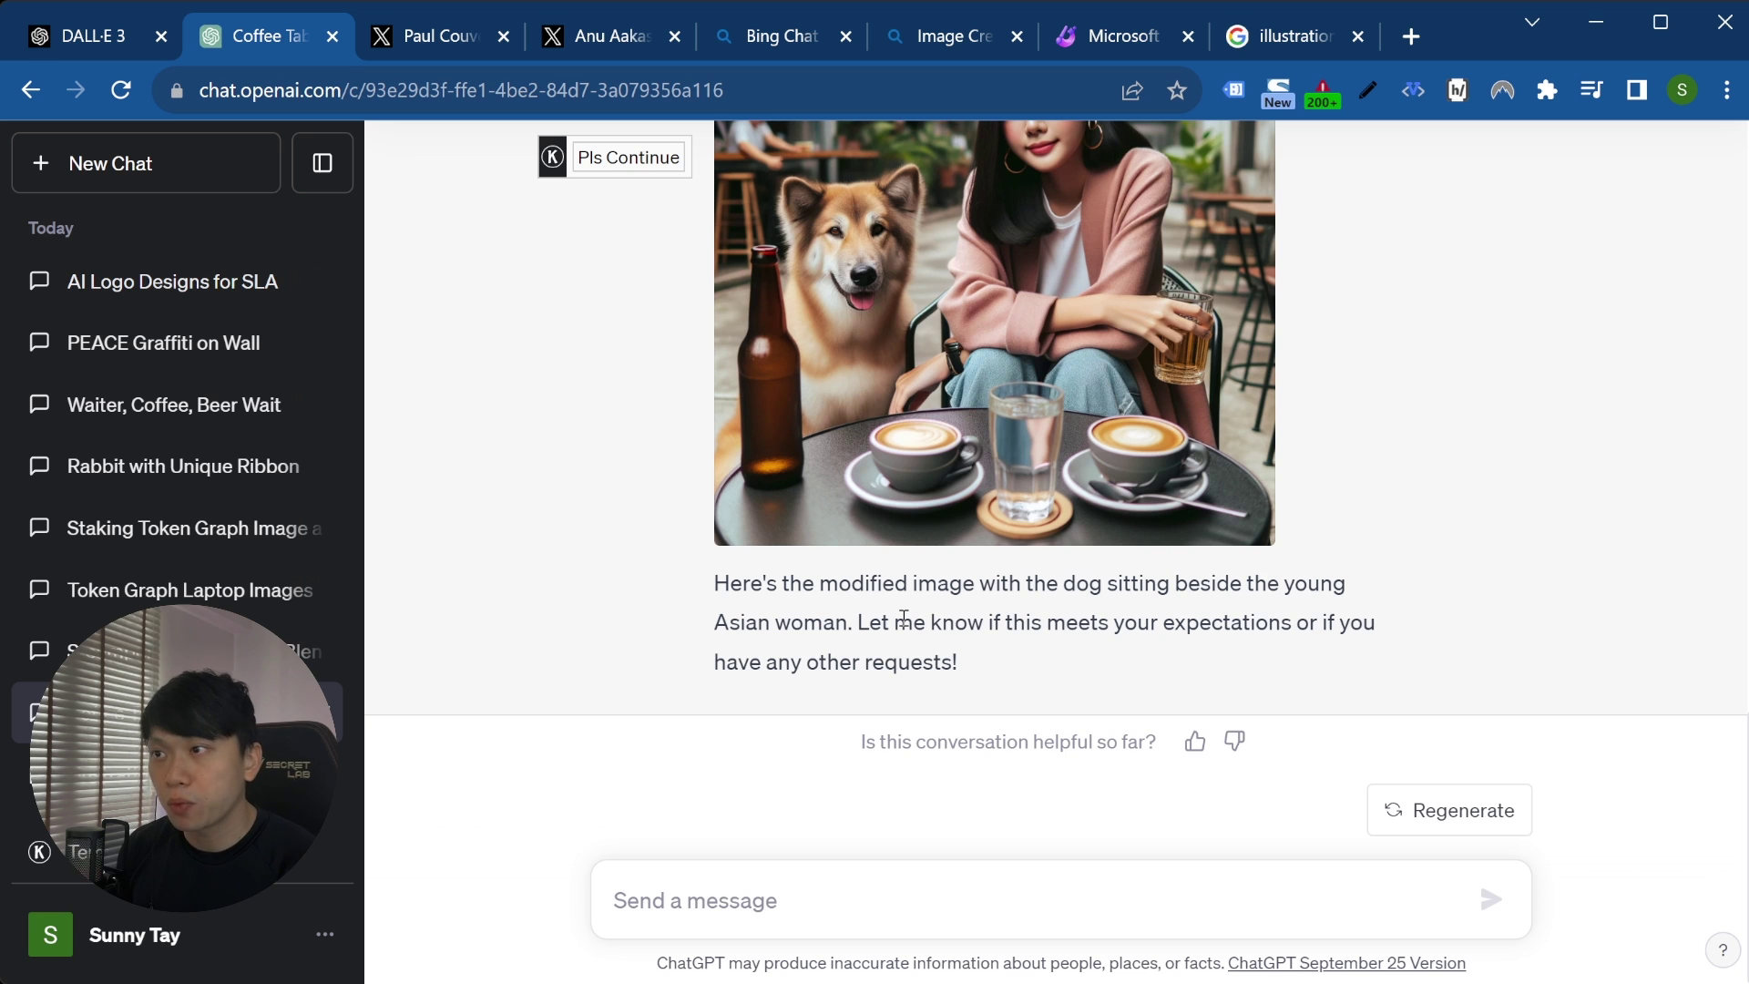
- Return the modification prompt to its sunglasses version and examine that image and the reply beneath it
scroll(903, 620, up, 5)
scroll(824, 483, up, 10)
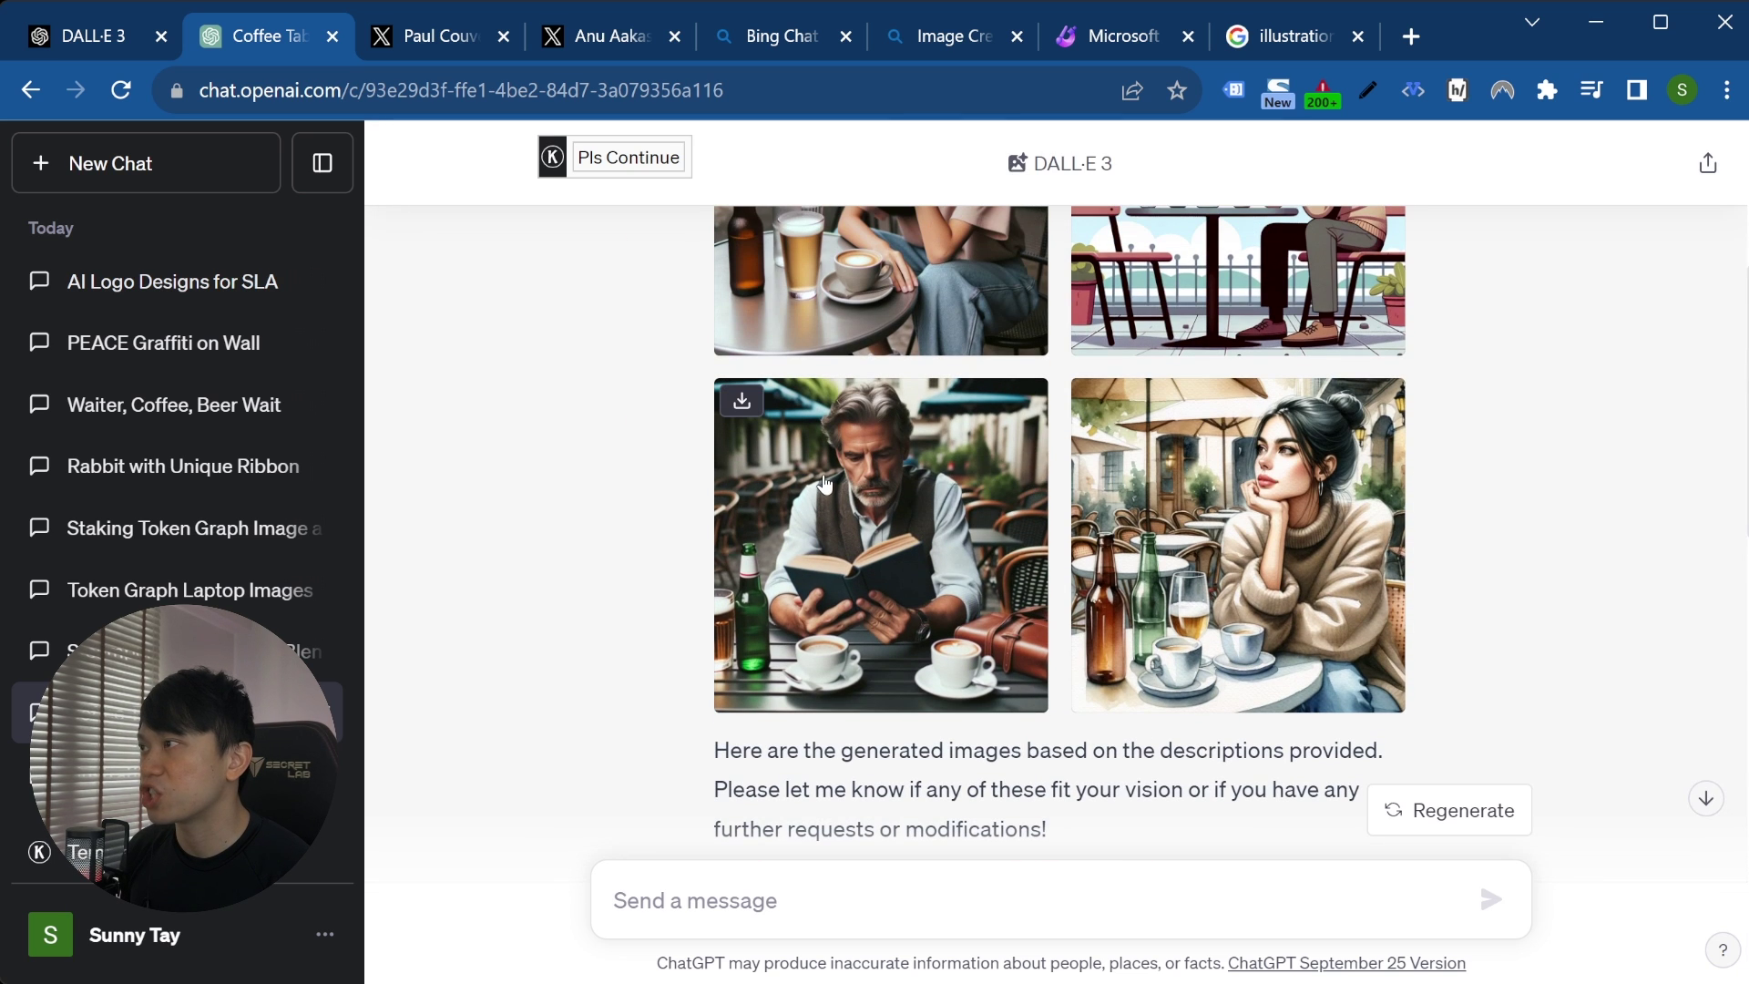
scroll(825, 483, down, 15)
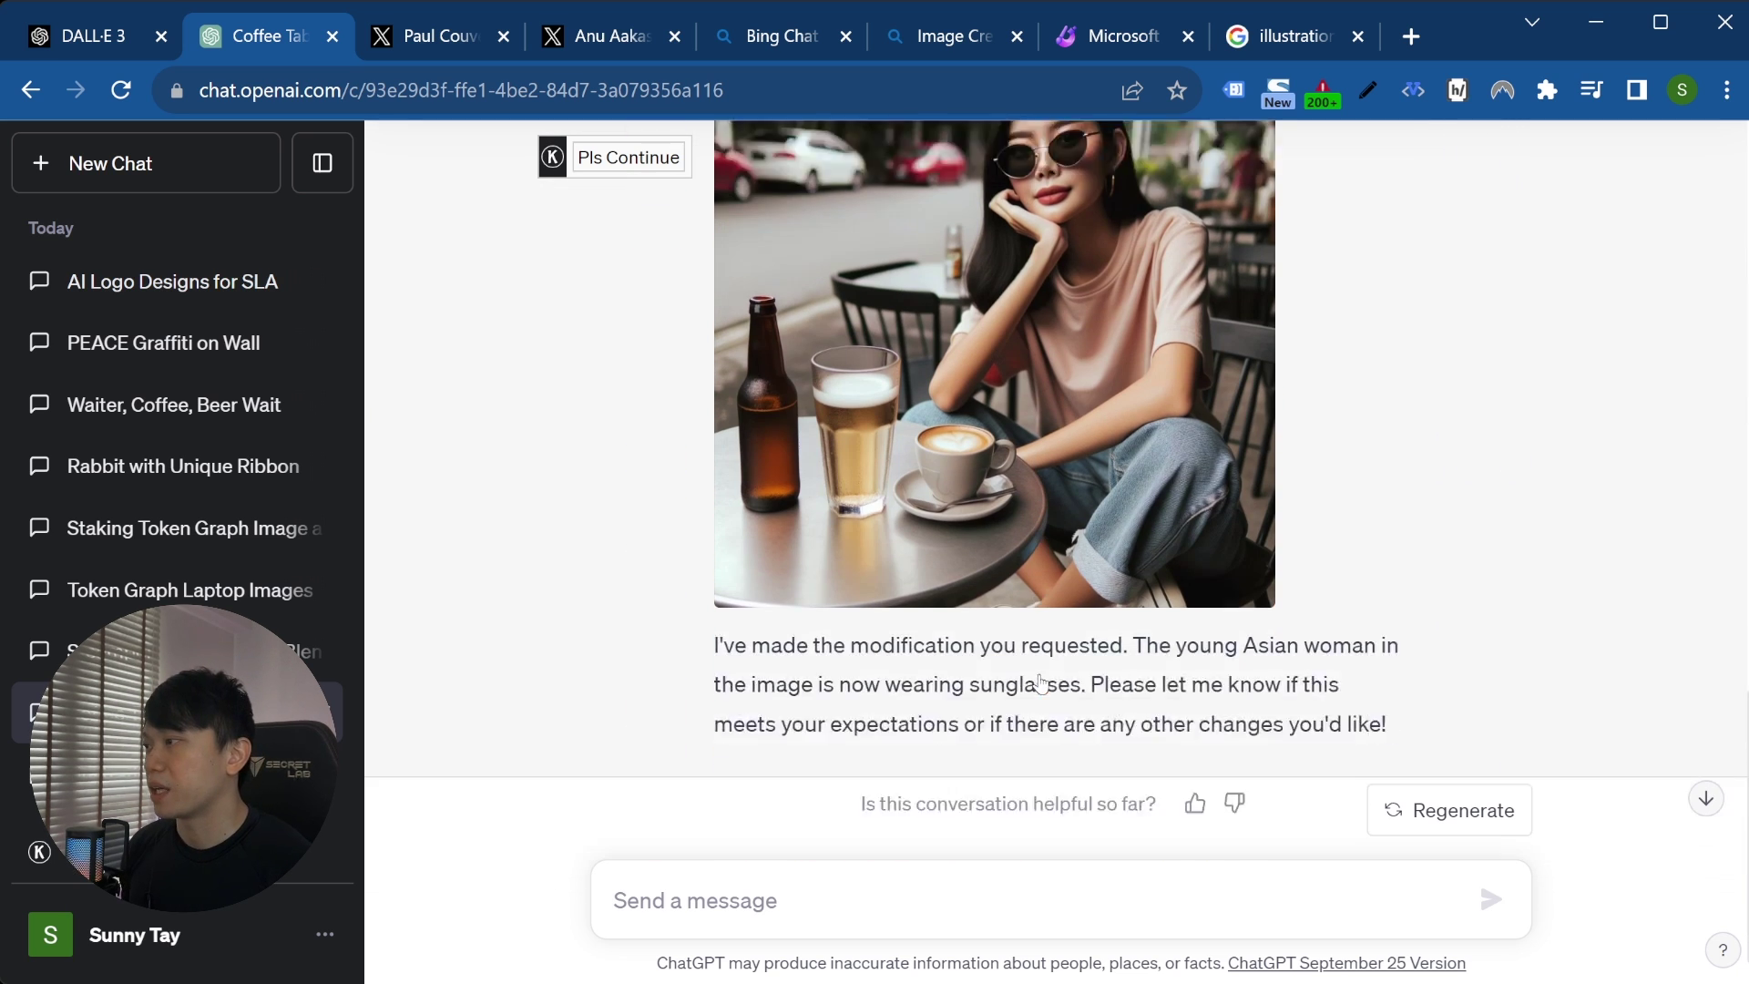
scroll(1041, 683, down, 1)
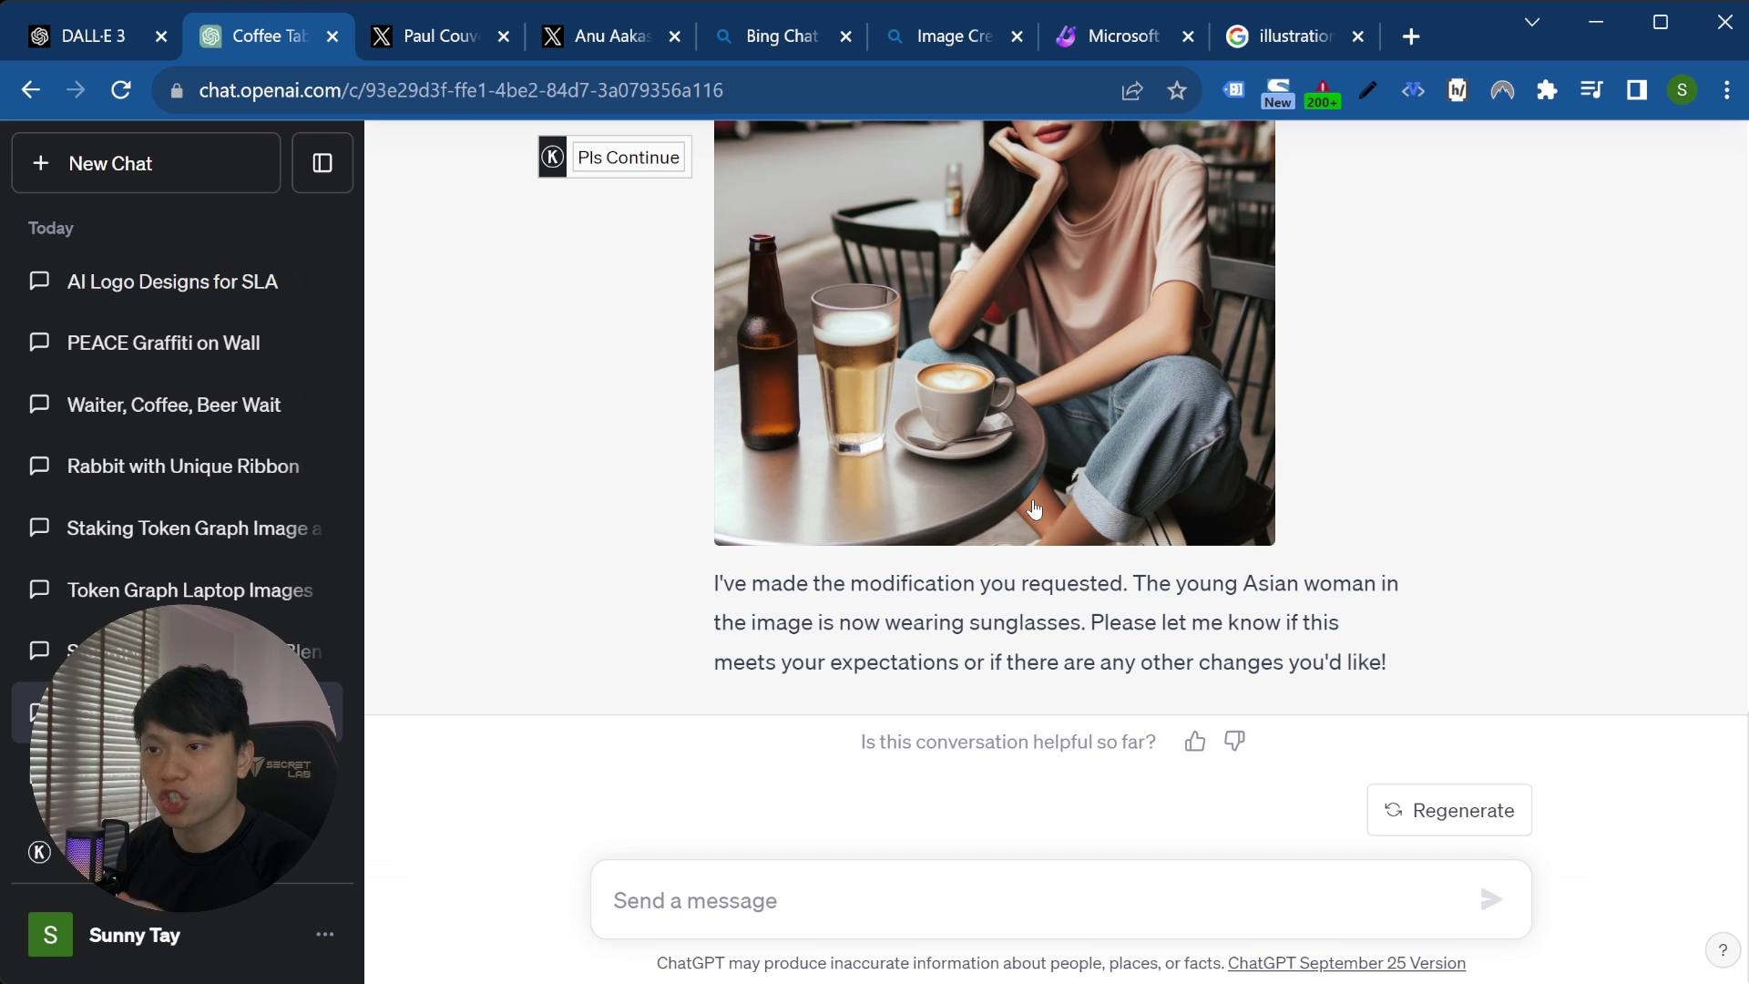
scroll(847, 697, up, 3)
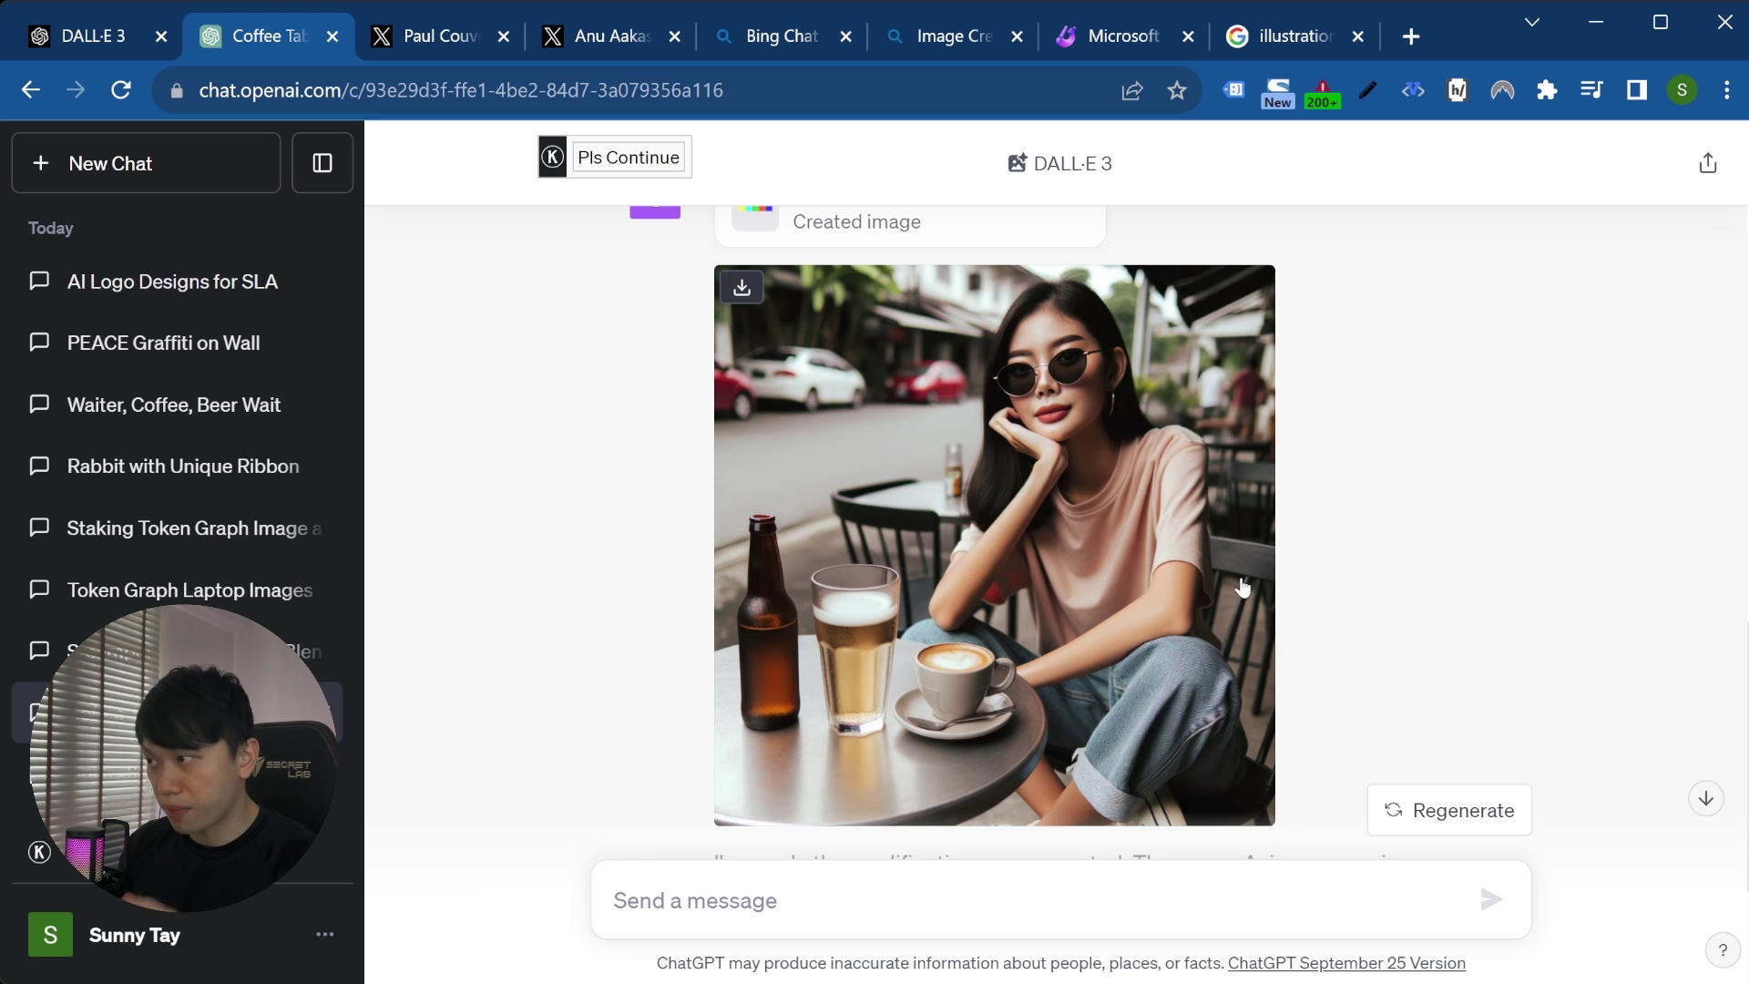
scroll(1242, 588, down, 3)
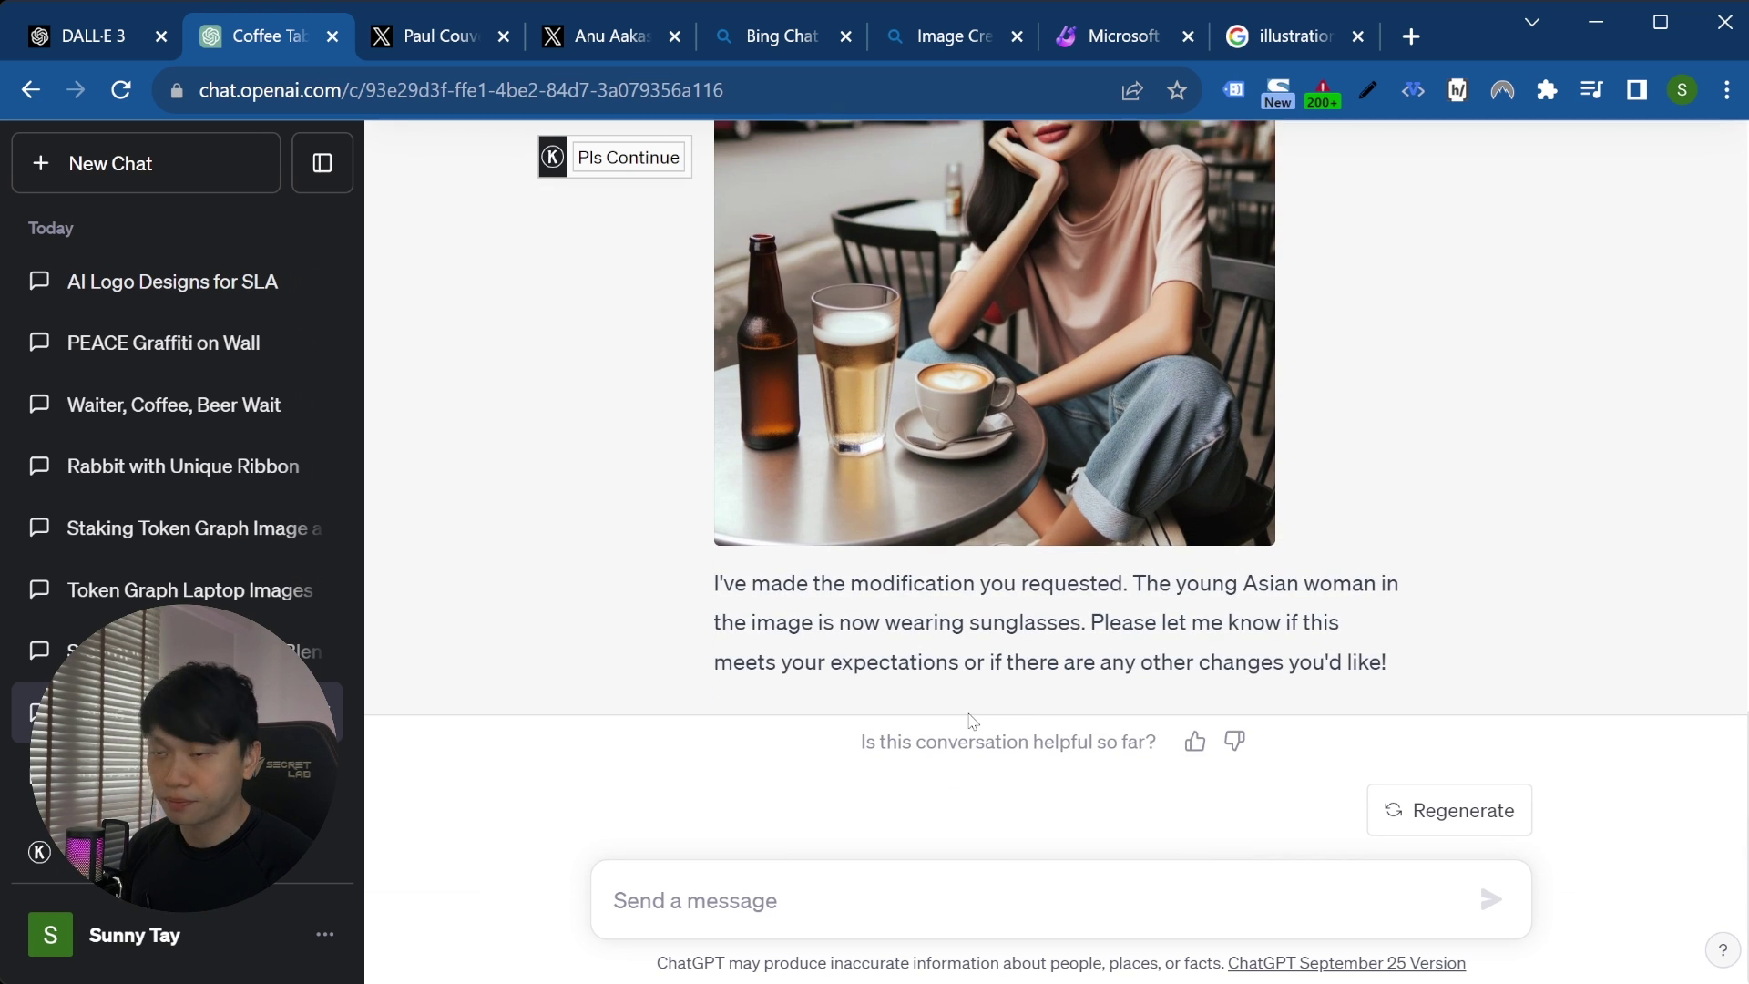